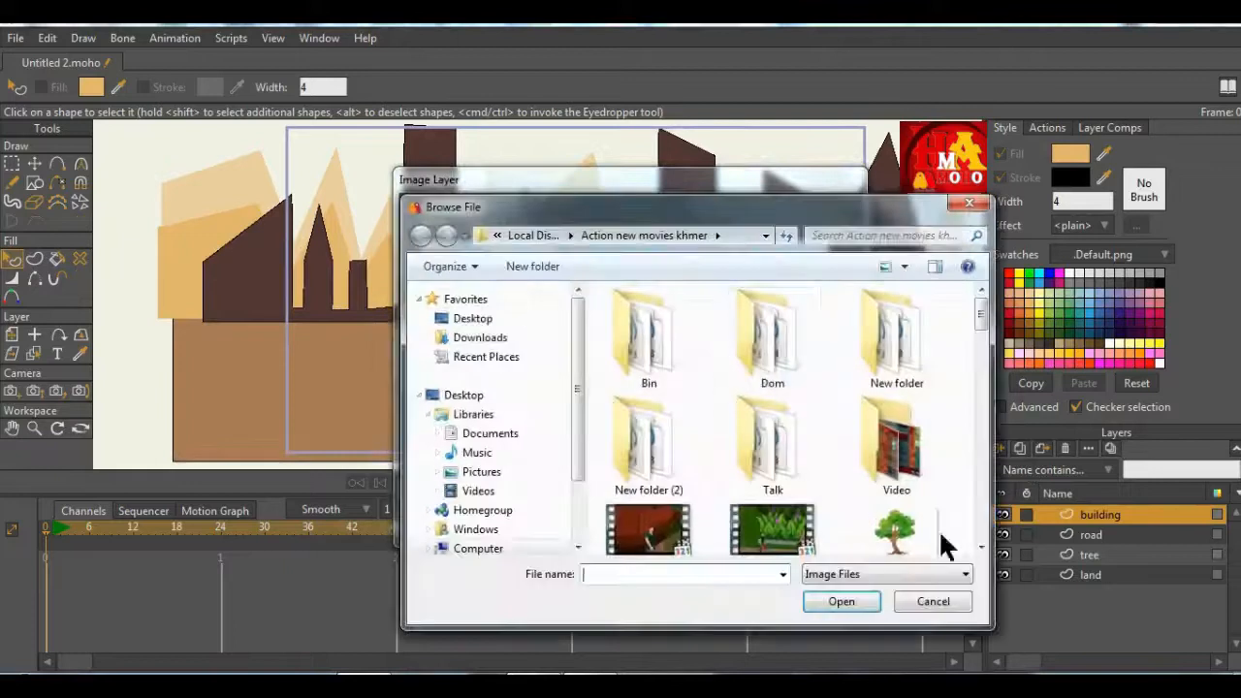
Step: Import the a5 tree picture from the picture PNG/tree folder on drive D as a new image layer
left_click(478, 547)
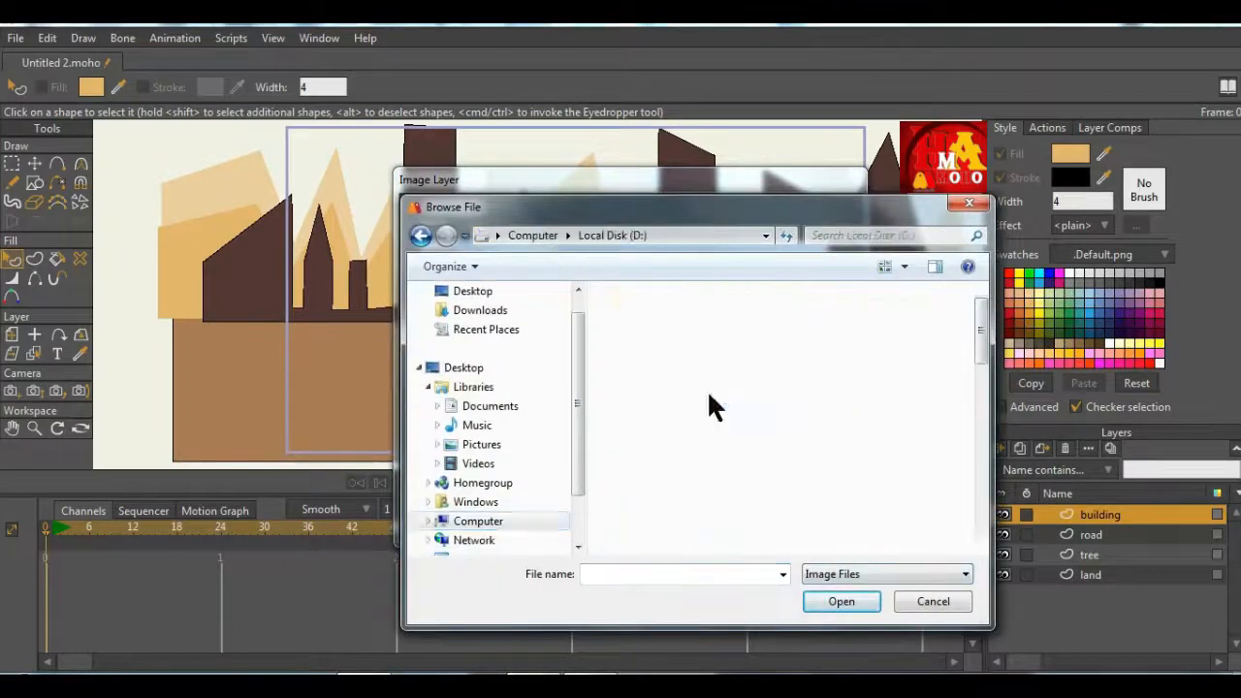
scroll(983, 343, "down", 5)
left_click(859, 436)
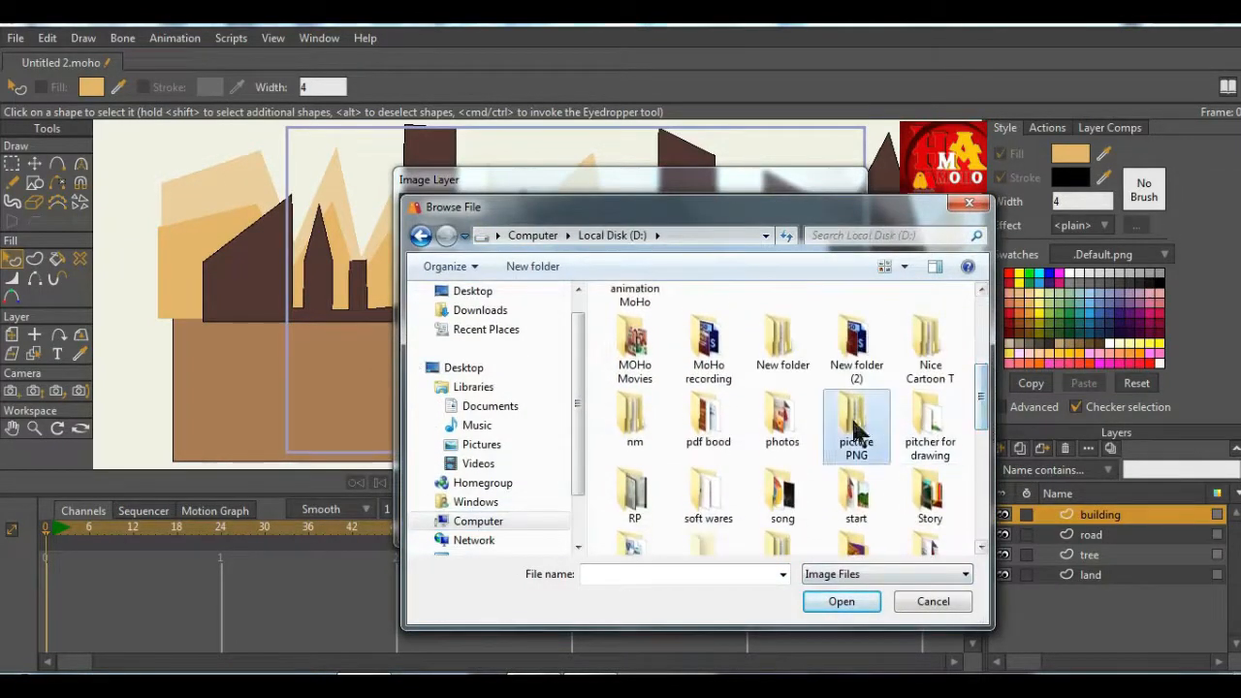
left_click(835, 605)
double_click(840, 344)
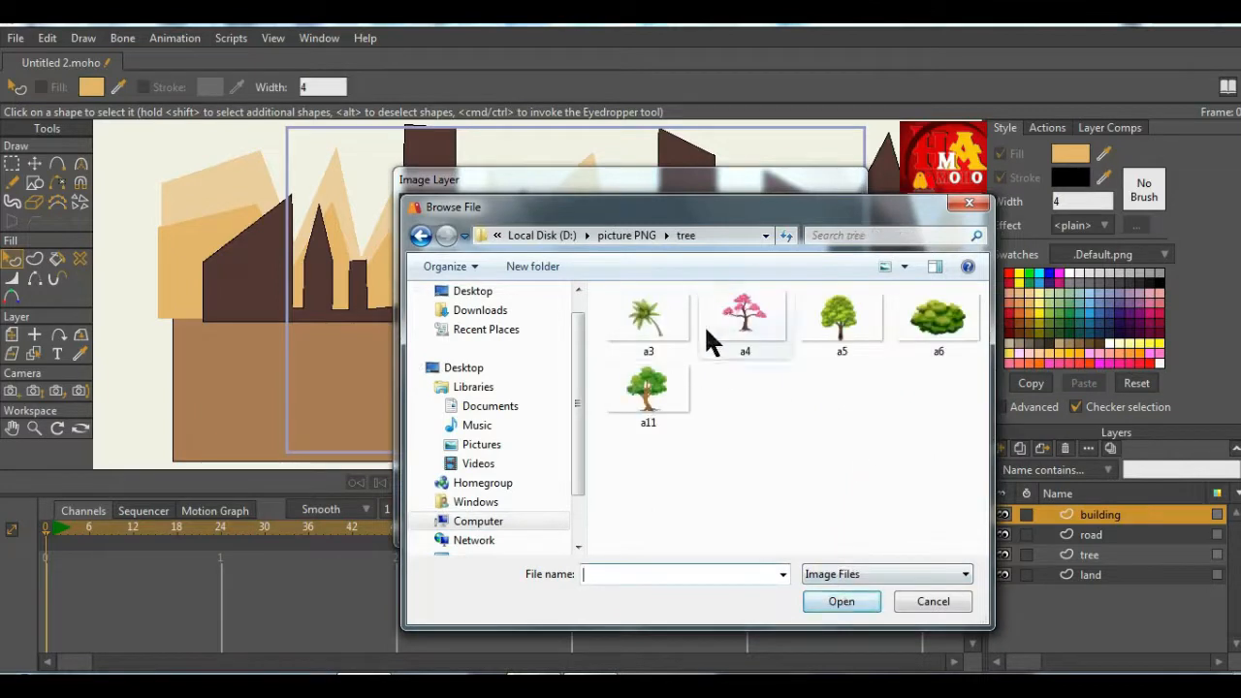
left_click(835, 326)
left_click(840, 601)
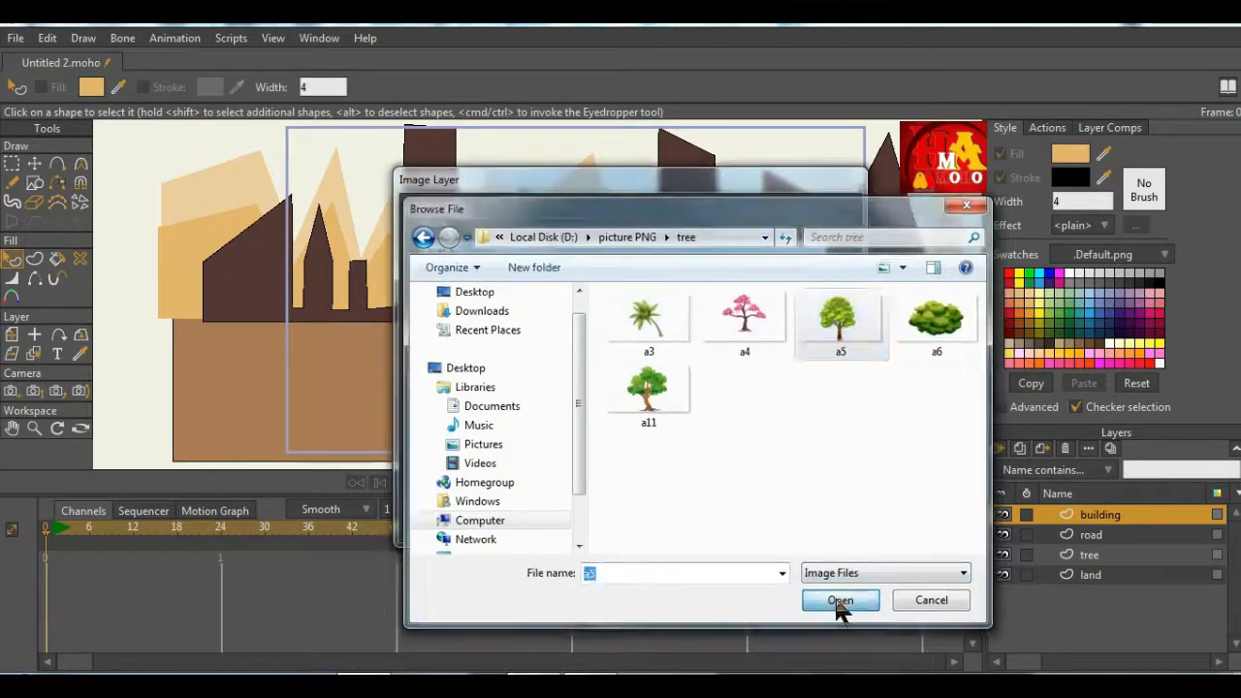
left_click(504, 508)
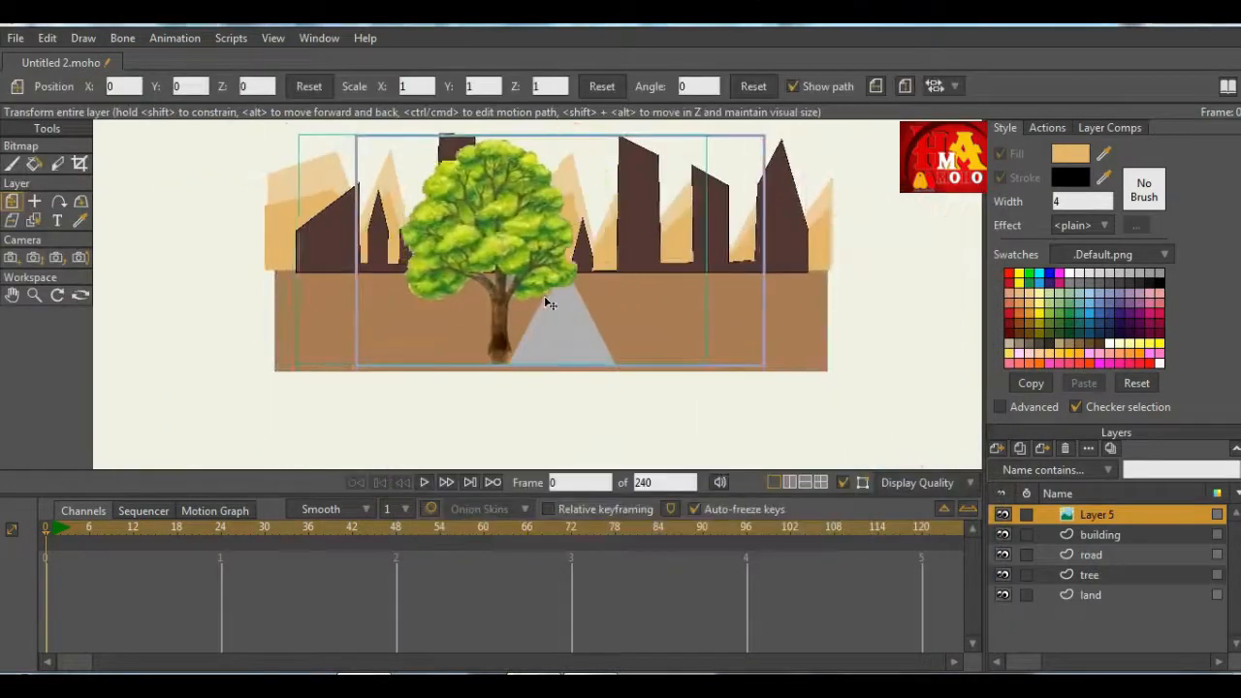
Step: Move the imported tree onto the ground left of the road, at about X -1.21 and Y -0.06
left_click_drag(544, 299, 585, 286)
left_click_drag(690, 159, 602, 208)
scroll(557, 262, "up", 2)
left_click_drag(558, 264, 522, 317)
scroll(554, 349, "down", 1)
scroll(518, 281, "down", 1)
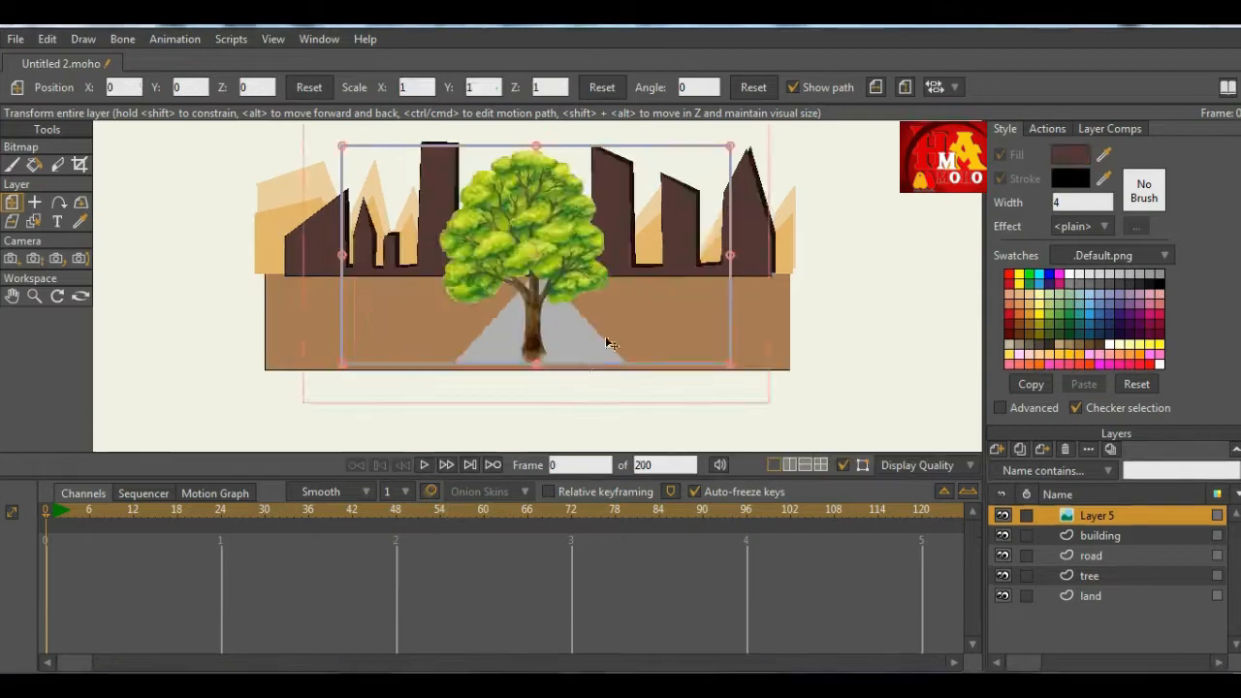
left_click_drag(606, 338, 413, 338)
scroll(477, 341, "up", 3)
scroll(415, 340, "down", 3)
scroll(408, 271, "up", 1)
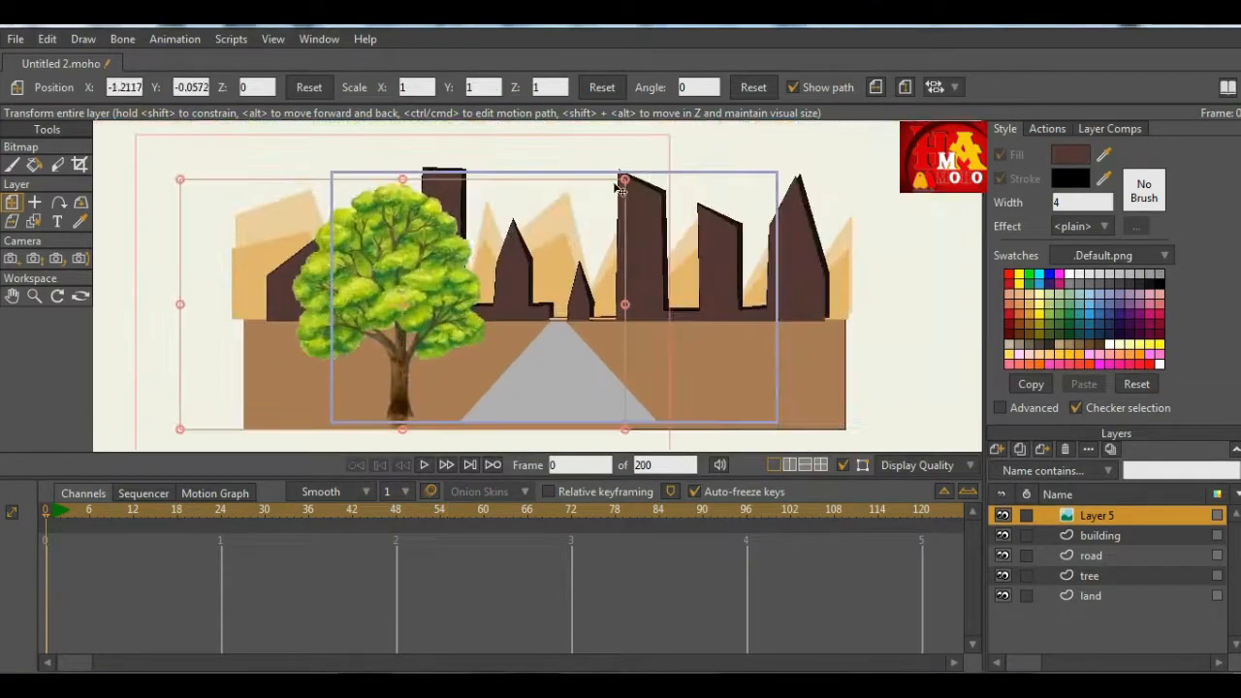
Step: Shrink the tree to a scale of about 0.50 by 0.57 and place it beside the road at about X -1.14, Y -0.45
left_click_drag(628, 180, 468, 366)
scroll(465, 363, "up", 3)
scroll(596, 272, "down", 2)
left_click_drag(614, 306, 519, 288)
scroll(504, 243, "up", 3)
scroll(504, 242, "down", 2)
scroll(504, 248, "up", 1)
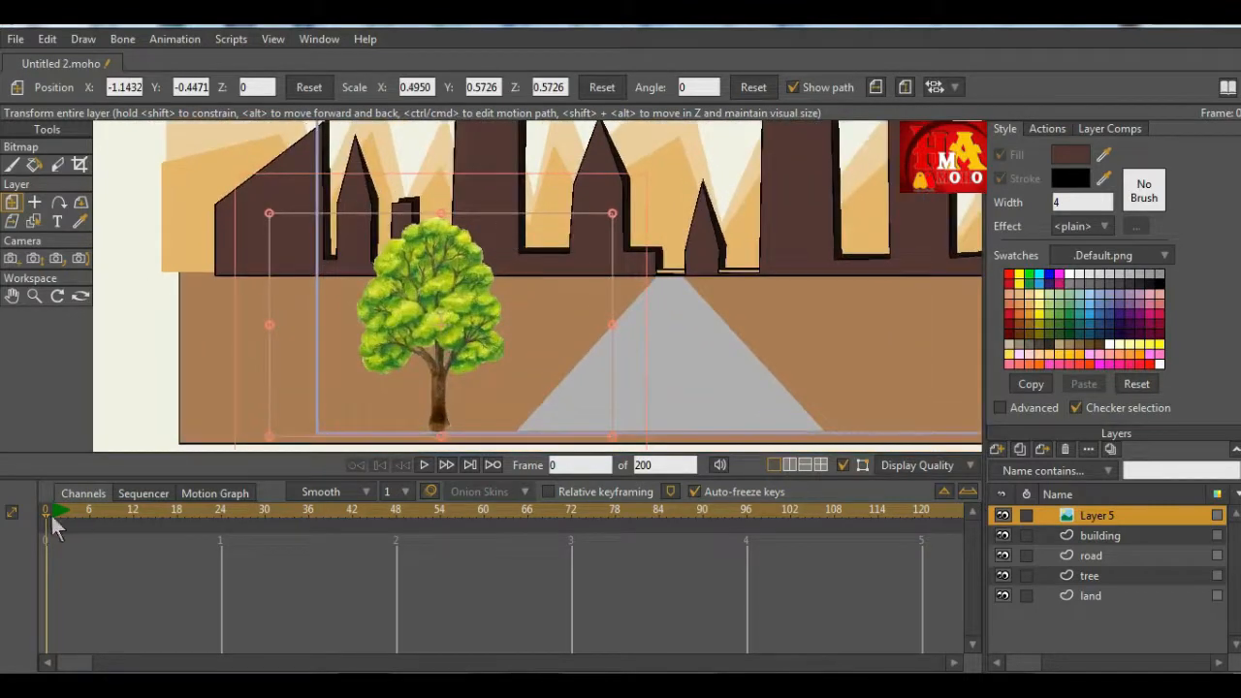
Step: Keyframe the tree's position at frame 1, and set its Z position to -14 at frame 144
left_click(465, 293)
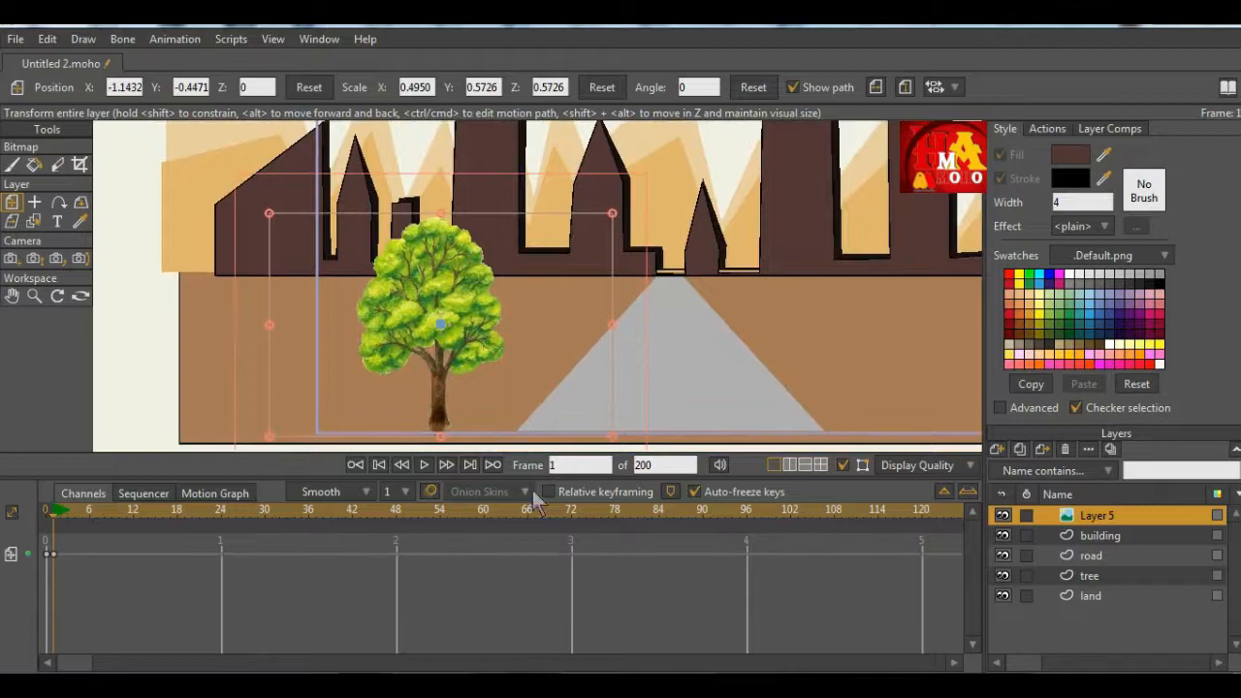
left_click(940, 492)
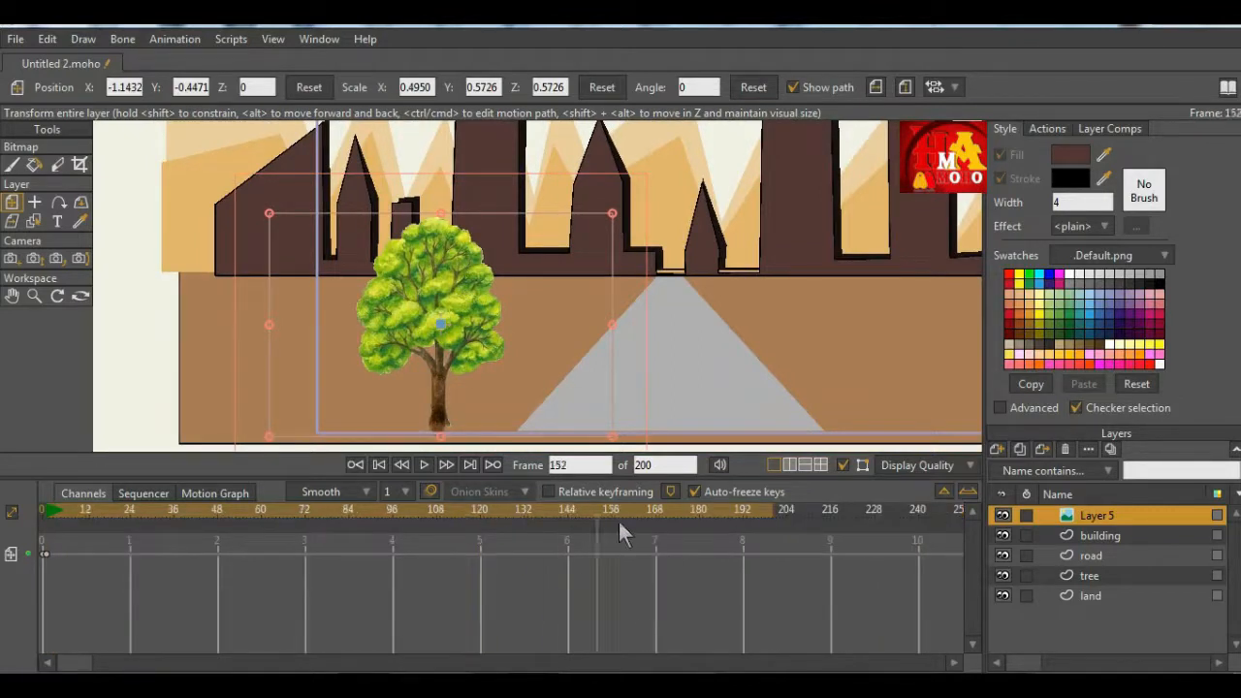
left_click(567, 529)
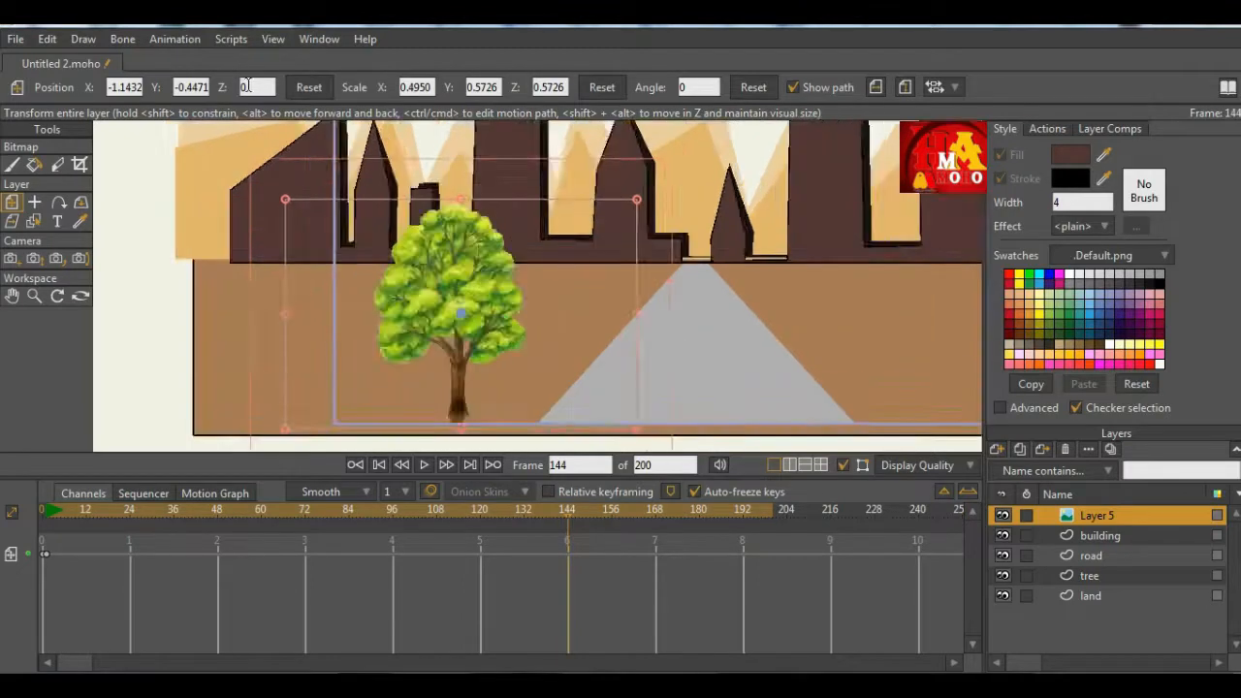
scroll(250, 85, "down", 20)
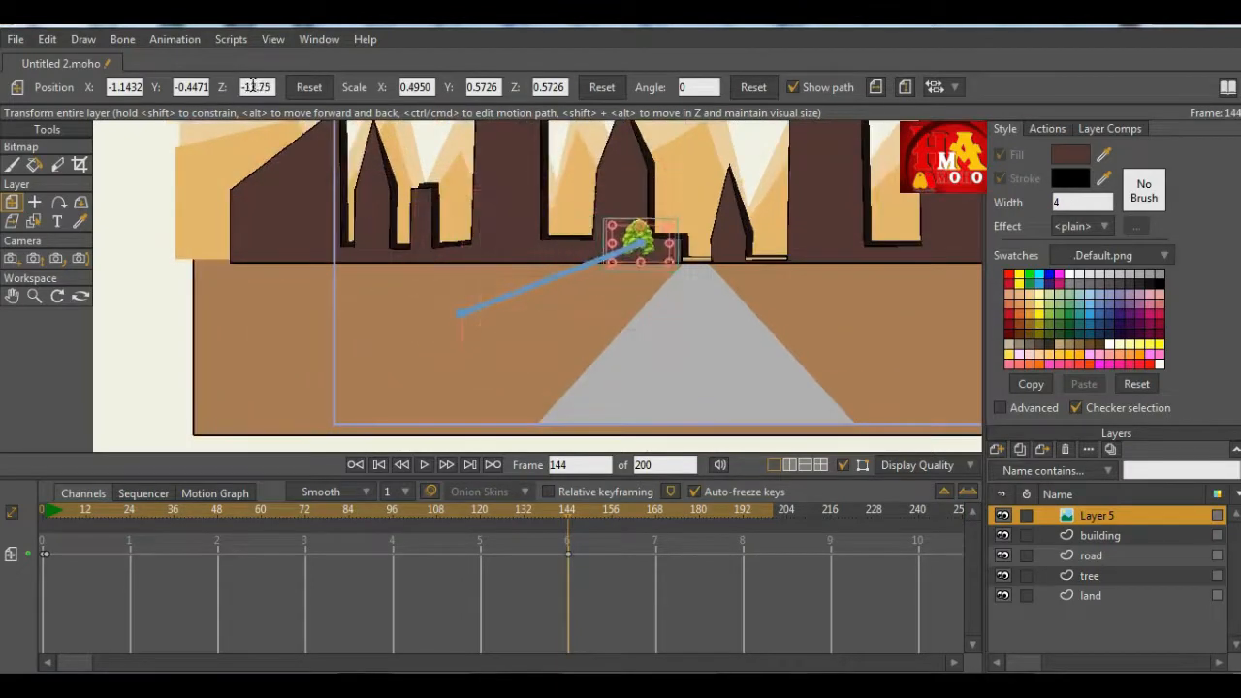
scroll(252, 85, "down", 2)
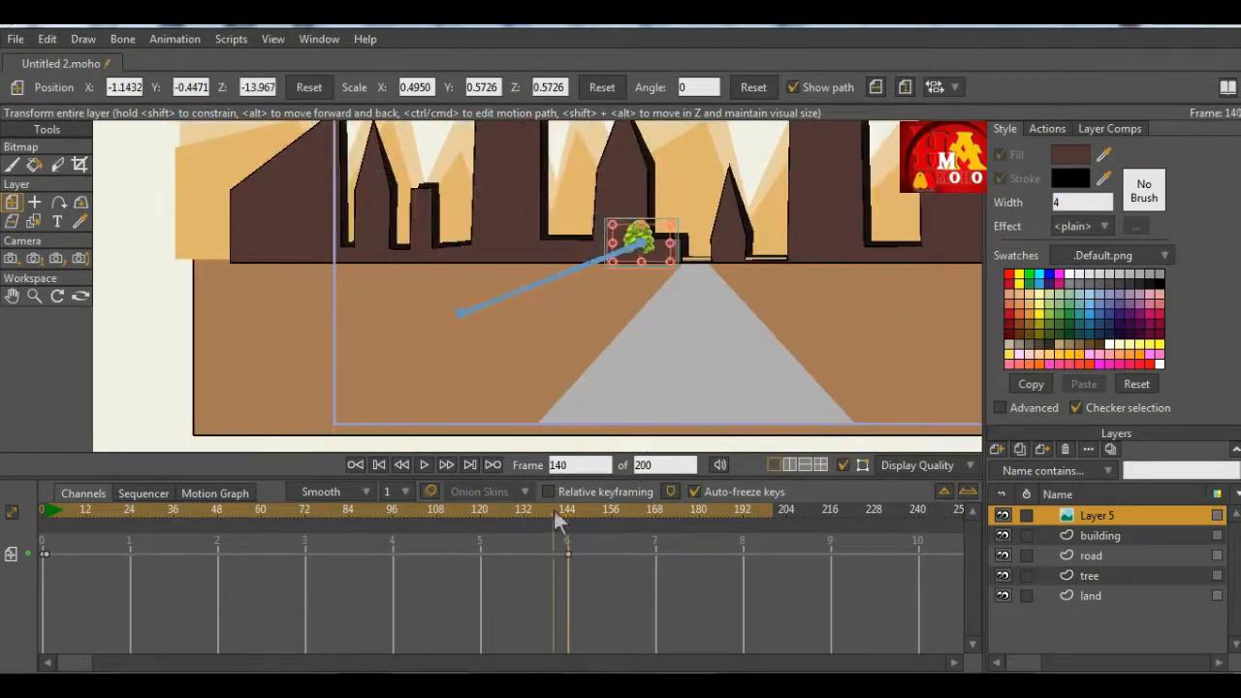
Step: Set the frame 144 keyframe's interpolation to Cycle, looping back to absolute frame 2
left_click_drag(557, 521, 600, 575)
right_click(572, 567)
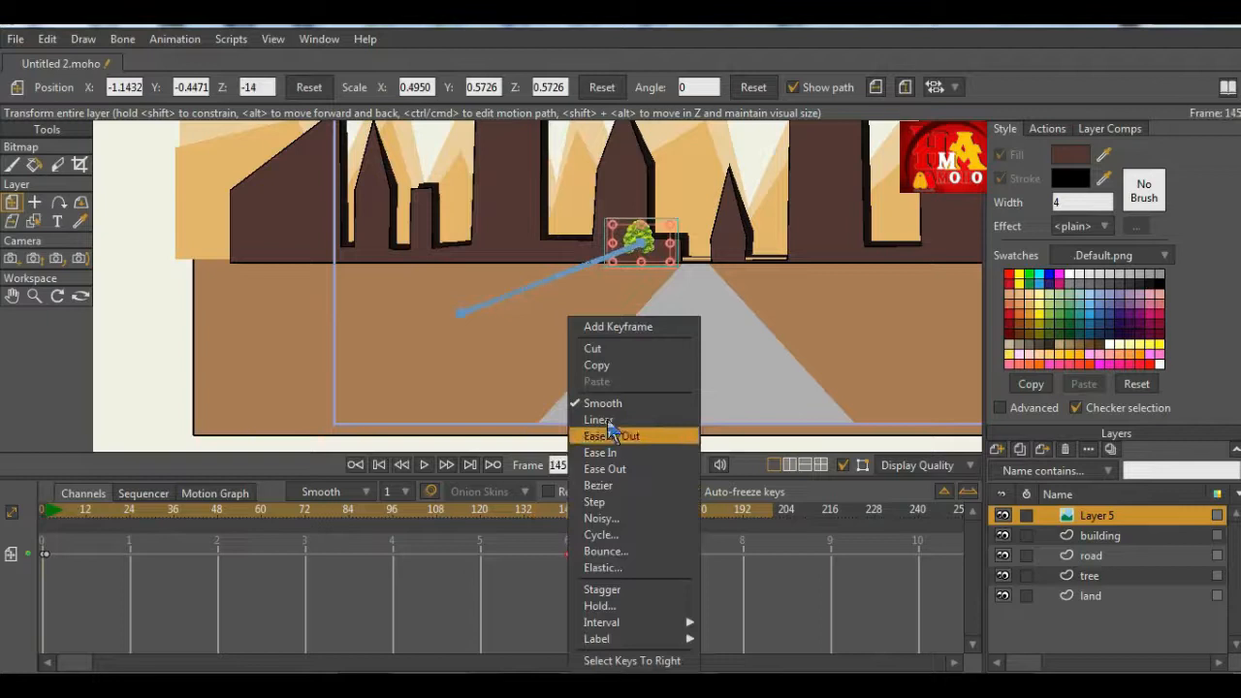
left_click(615, 534)
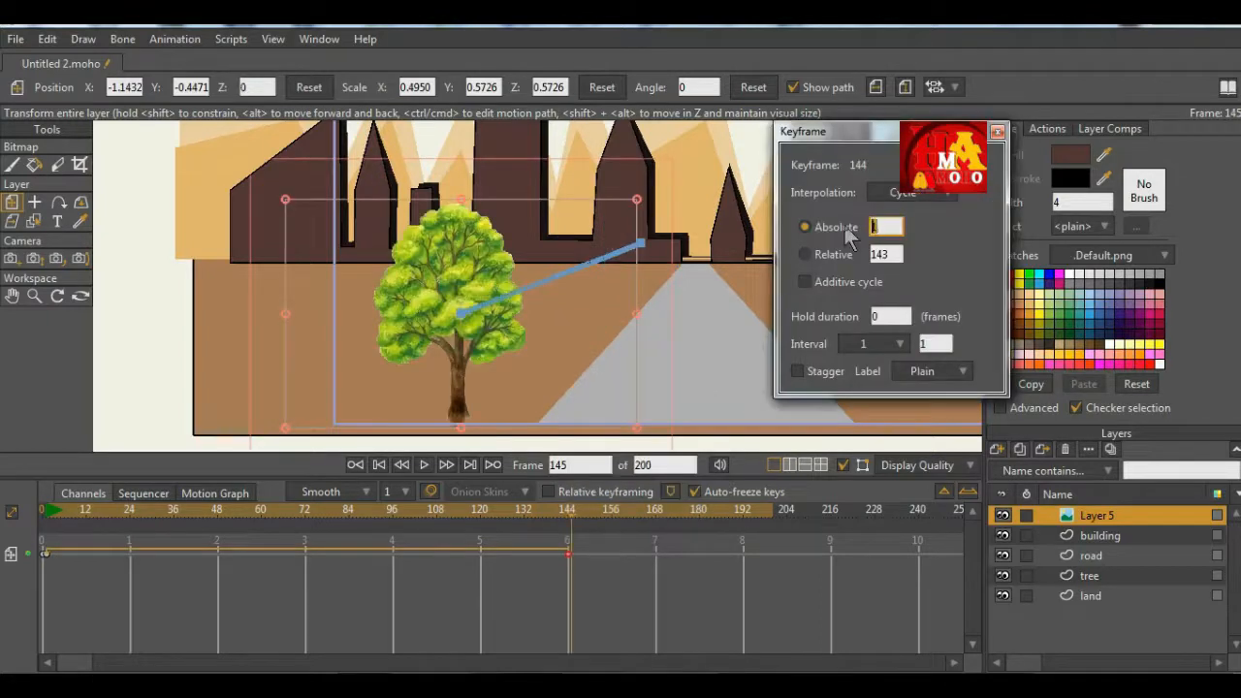
type("20")
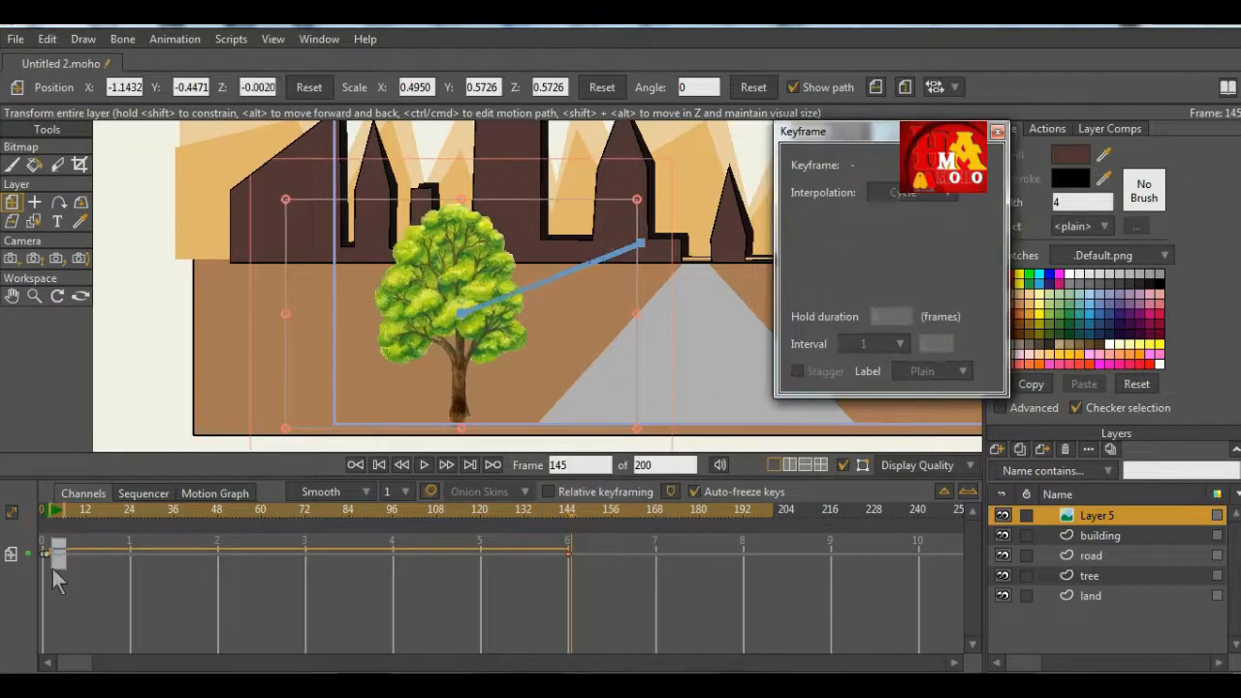
Step: Change the interpolation of the tree's frame 1 keyframe to Linear and close the keyframe settings
left_click(47, 570)
left_click(950, 193)
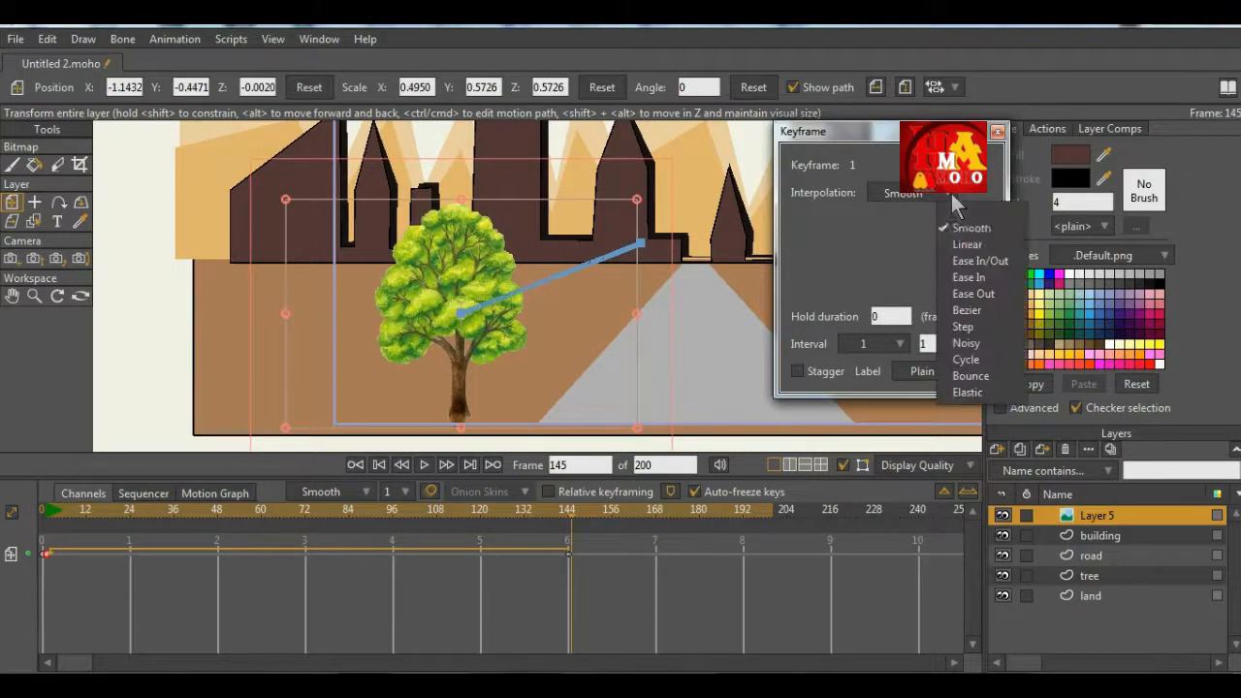
left_click(970, 245)
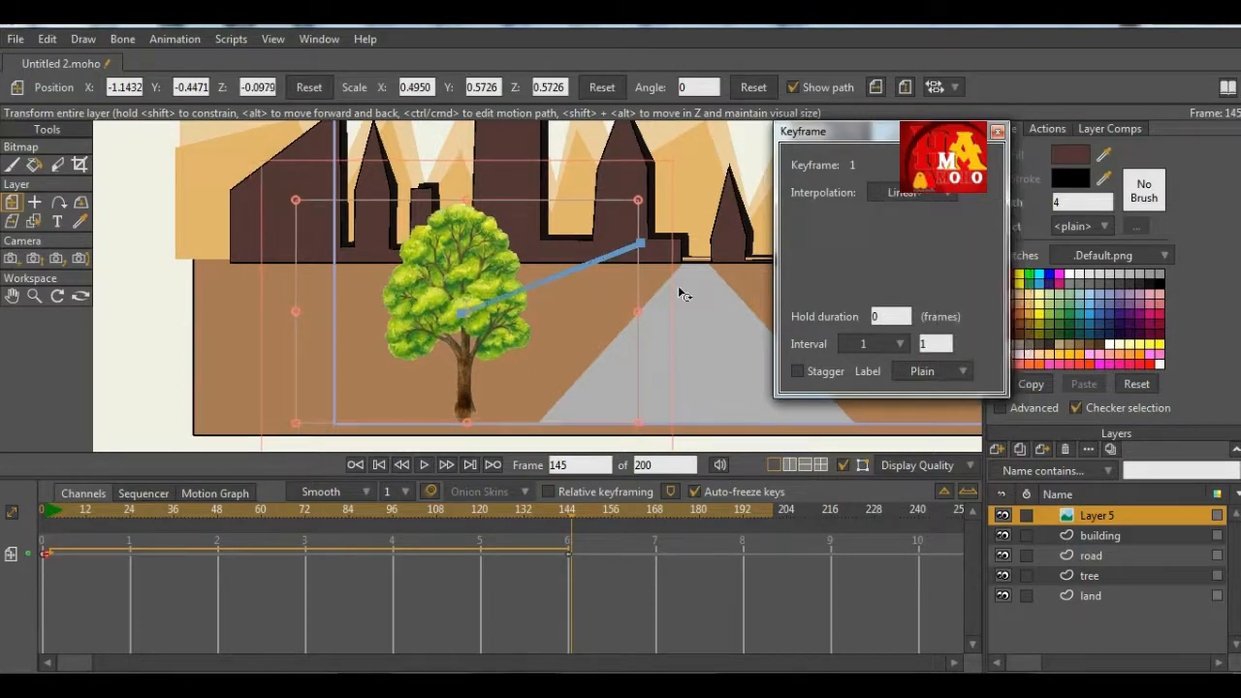
left_click(997, 133)
Step: Play back the looping tree movement along the road and stop the playback
left_click(82, 519)
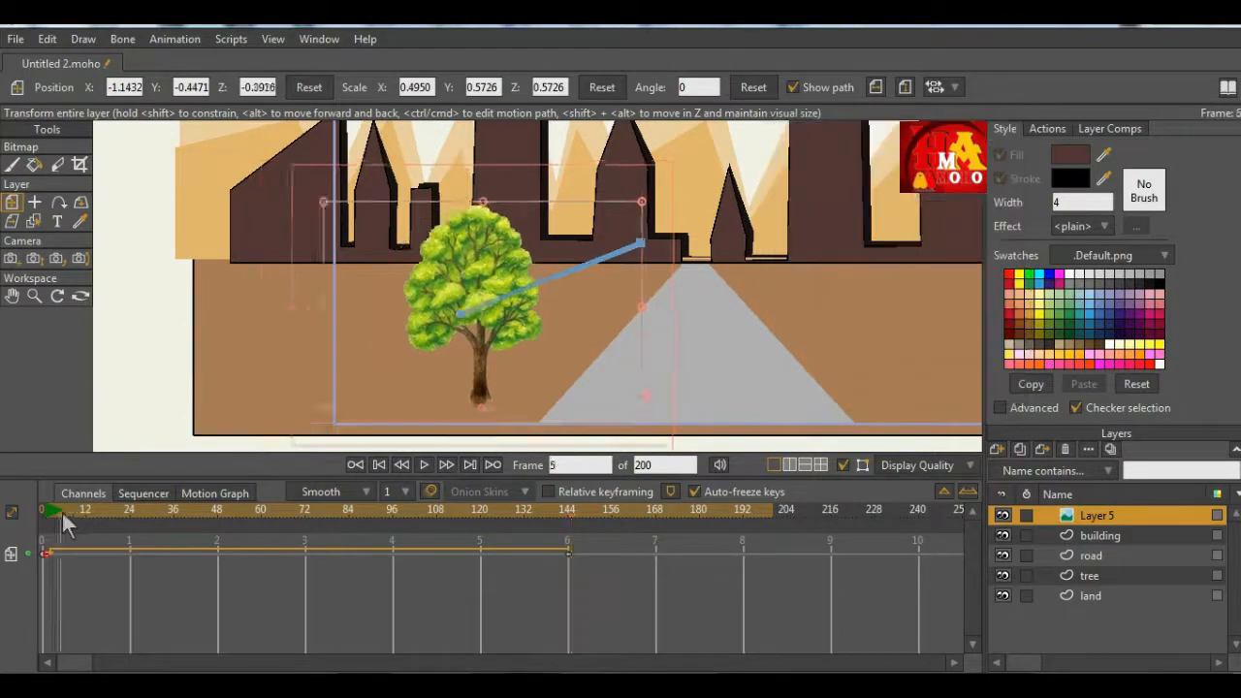
left_click(424, 465)
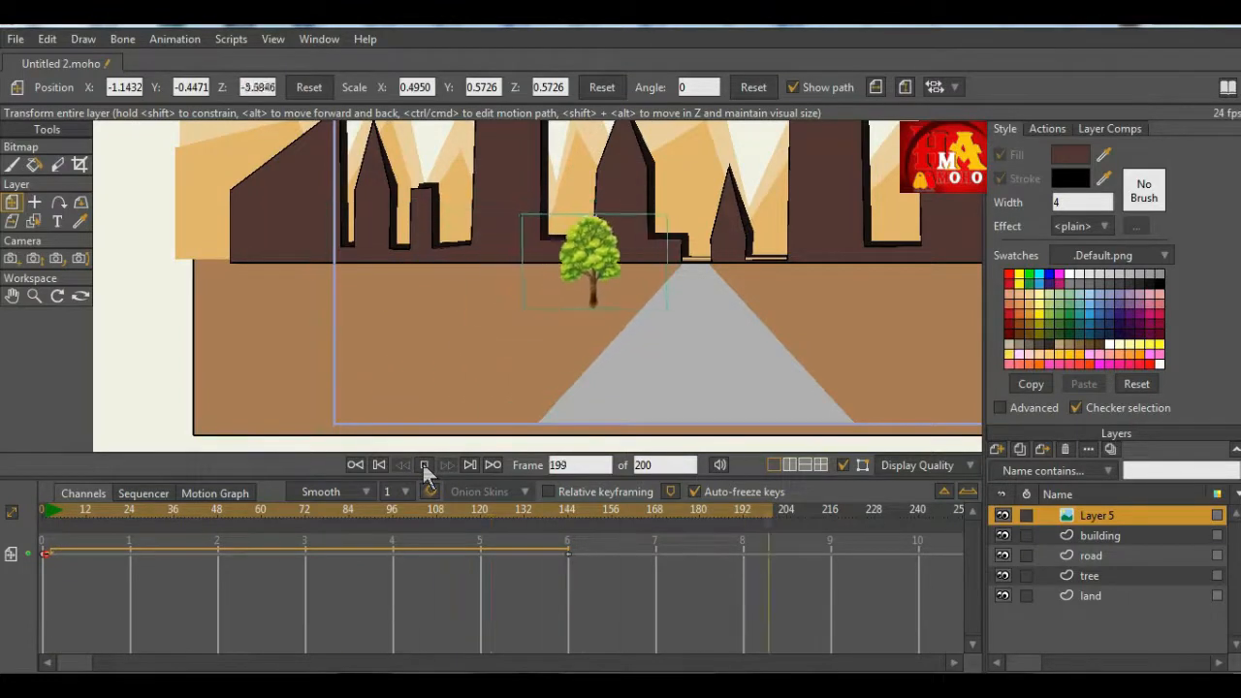
left_click(424, 465)
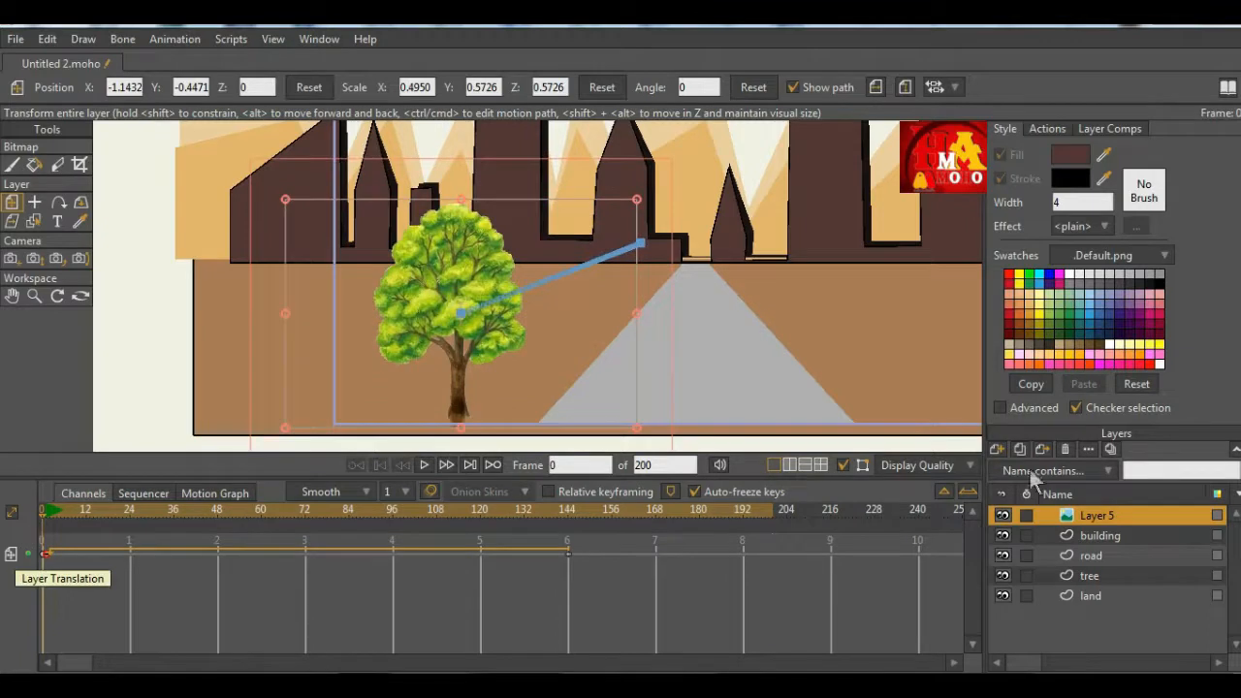
Step: Add a particle layer above Layer 5 and name it "tree"
right_click(1102, 525)
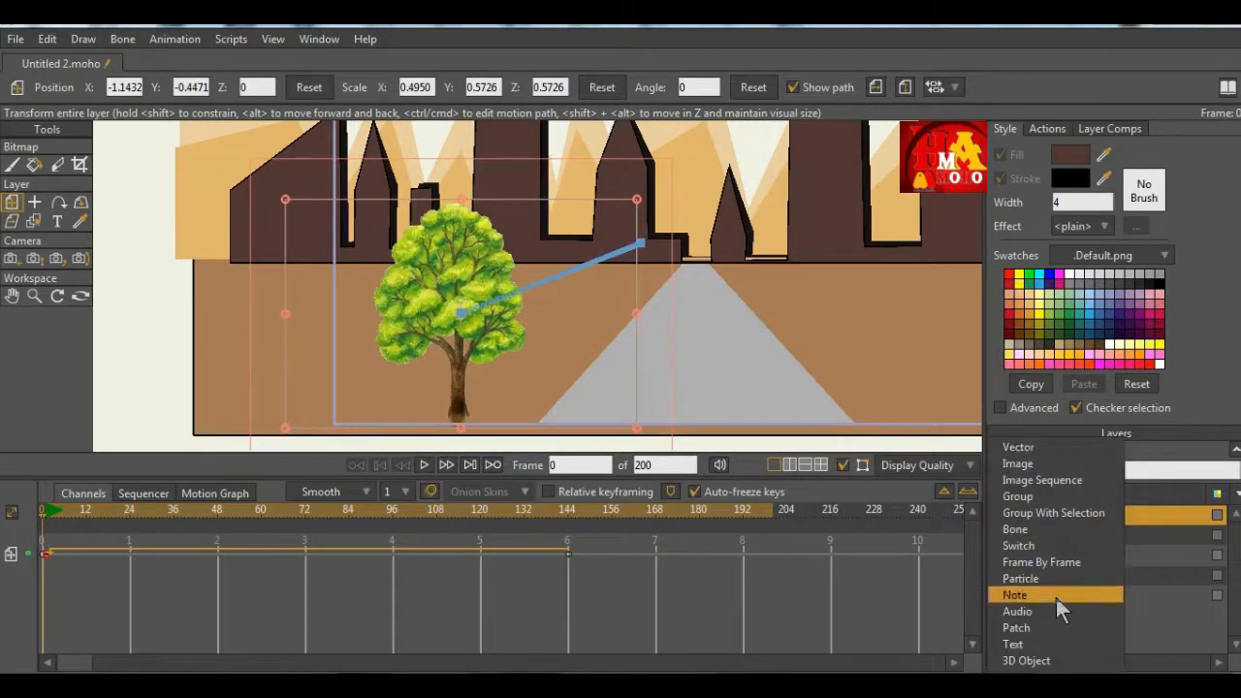
left_click(1045, 578)
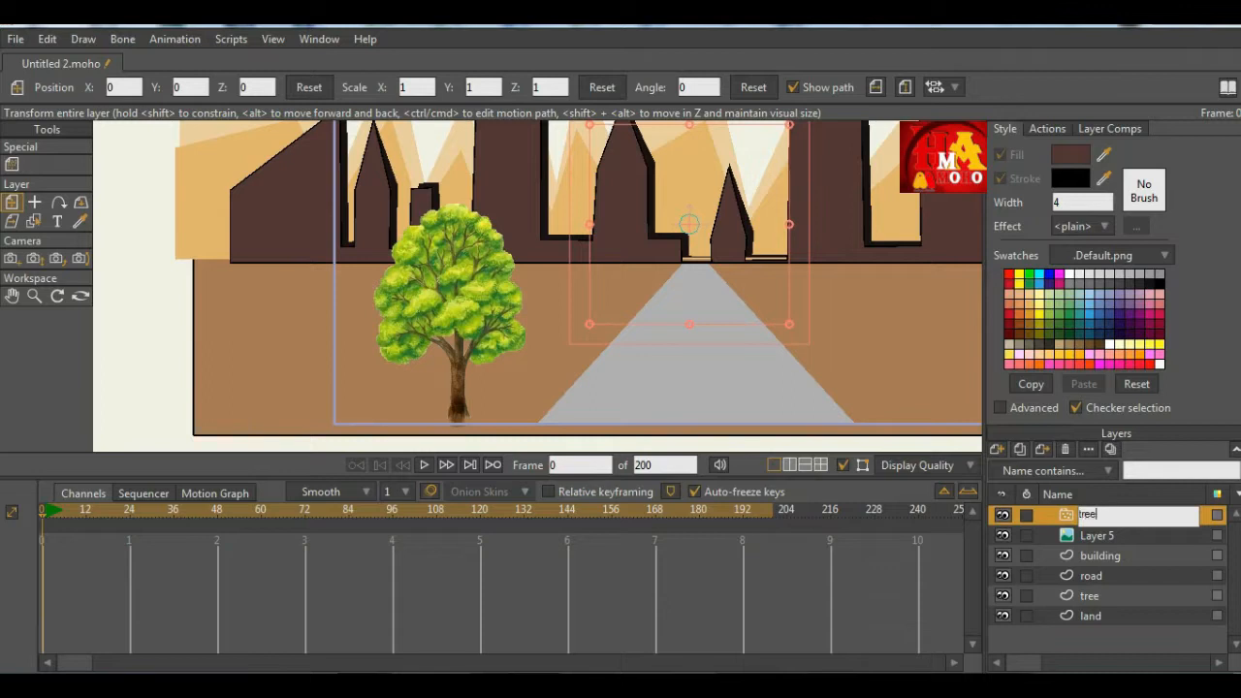
Step: Rename the tree image layer "tree", nest it inside the particle layer, and collapse that layer
double_click(1105, 535)
type("tre")
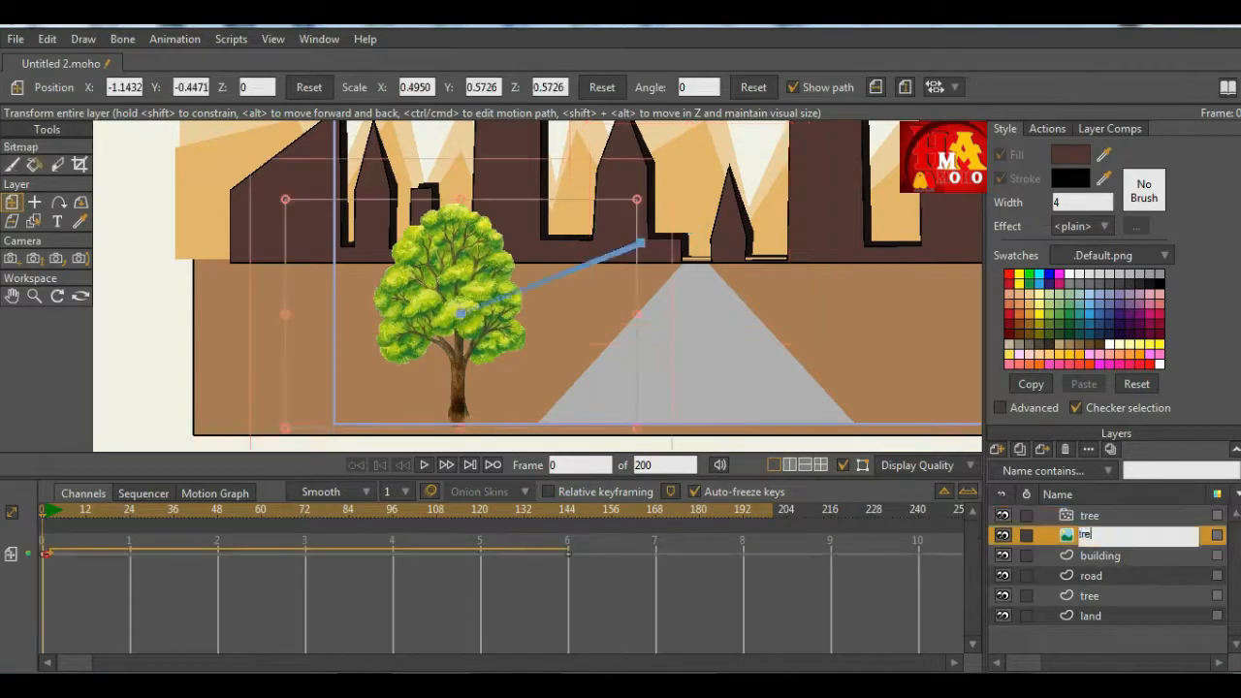
type("e")
key("Return")
left_click_drag(1108, 539, 1109, 520)
left_click(1050, 516)
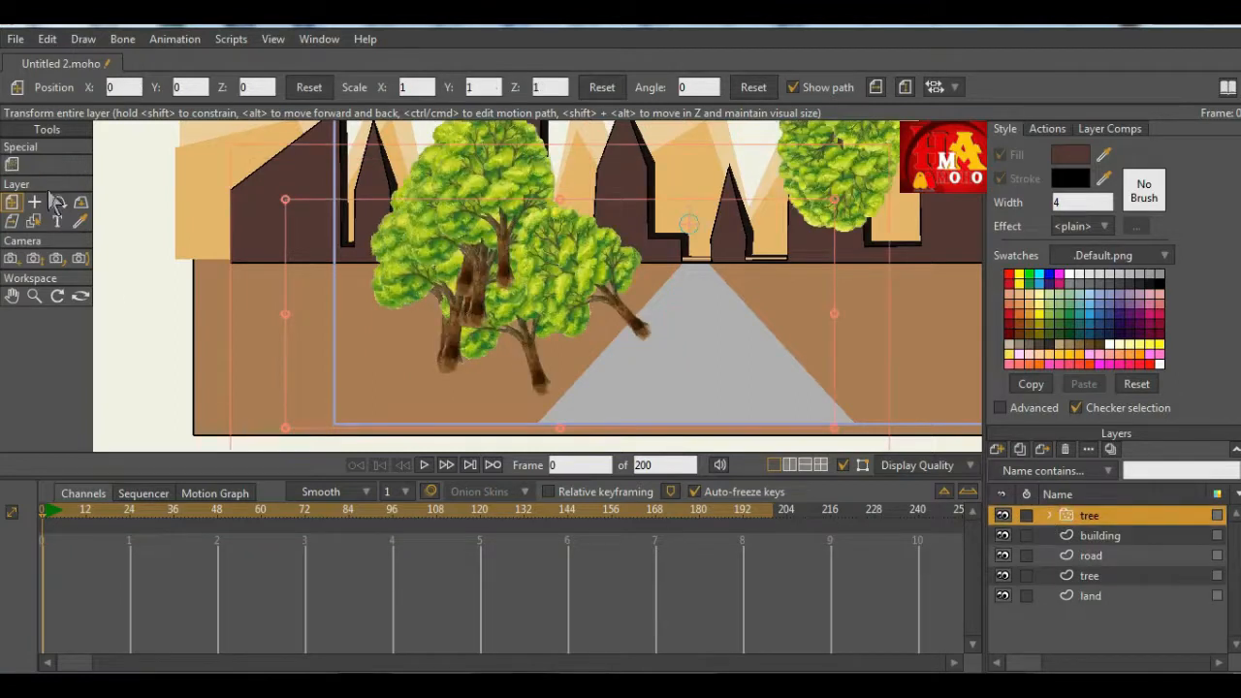
Step: In the particle layer's options, set the particle count to 8, preview particles to 8 and lifetime to 144 frames
left_click(12, 165)
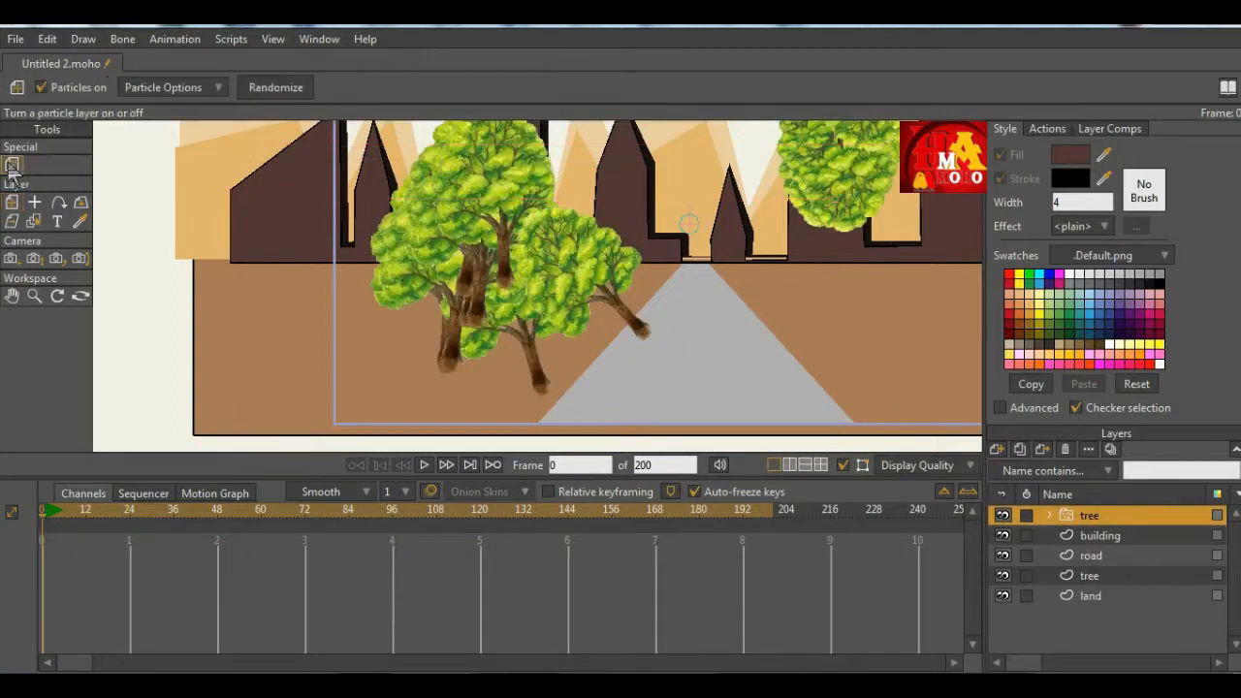
left_click(194, 90)
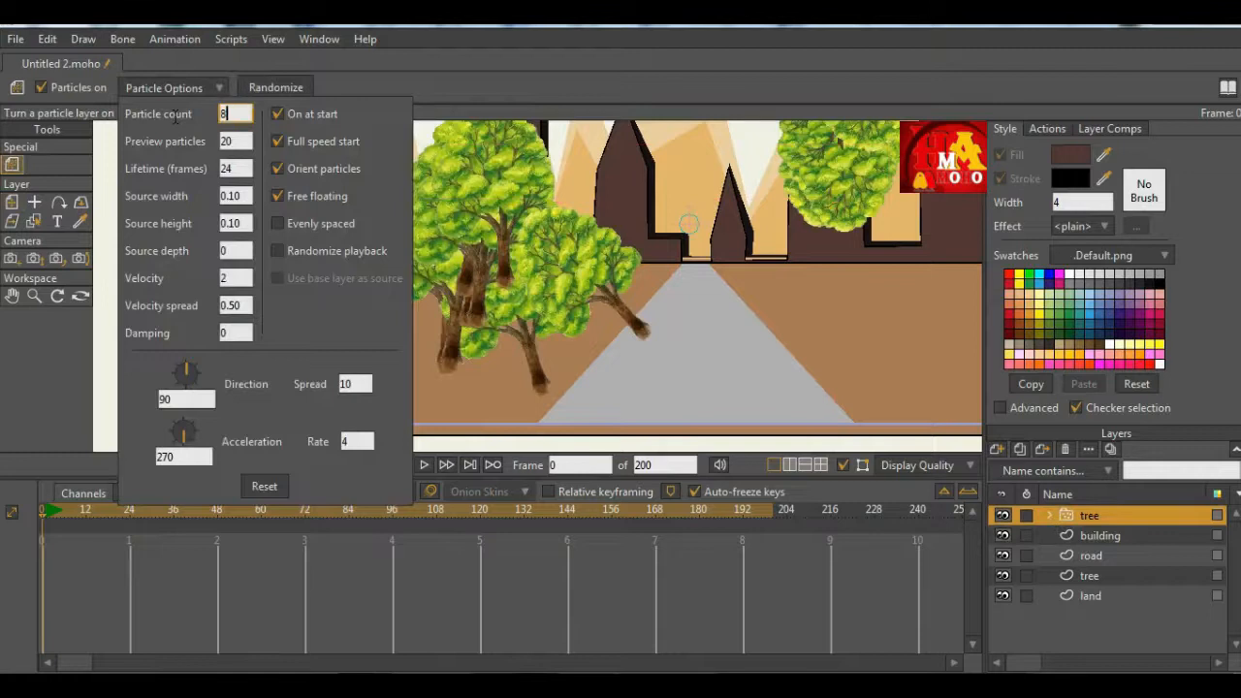
left_click(240, 141)
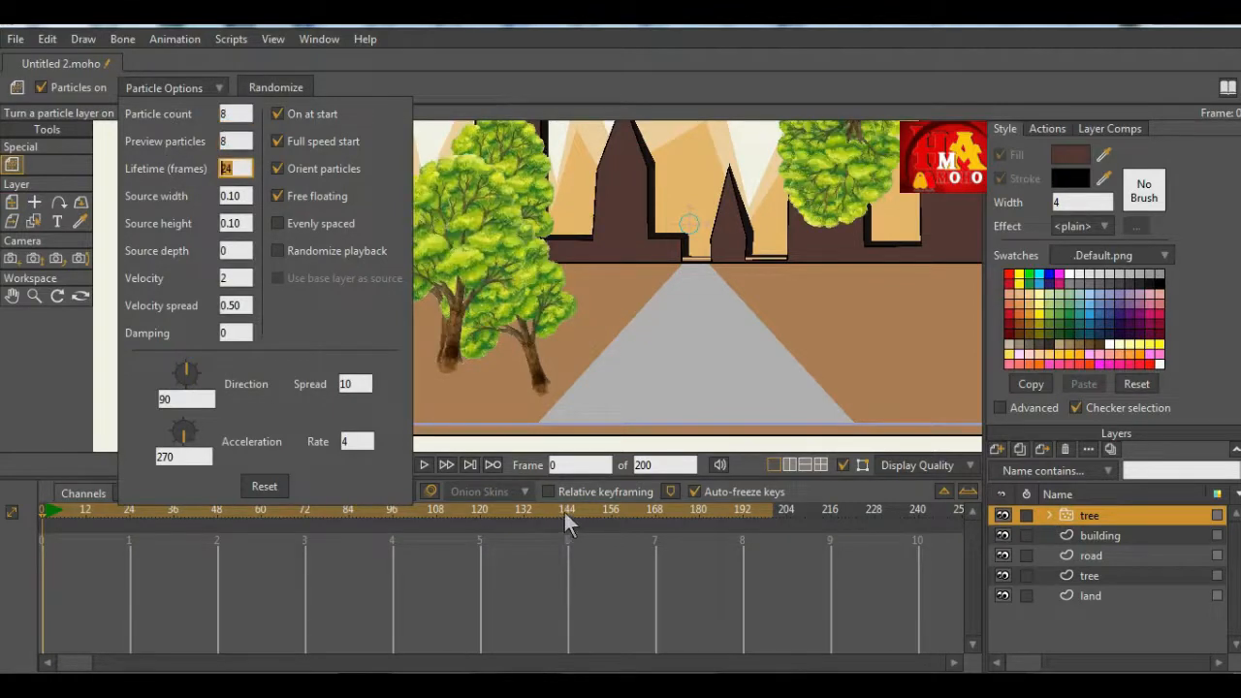
key("Tab")
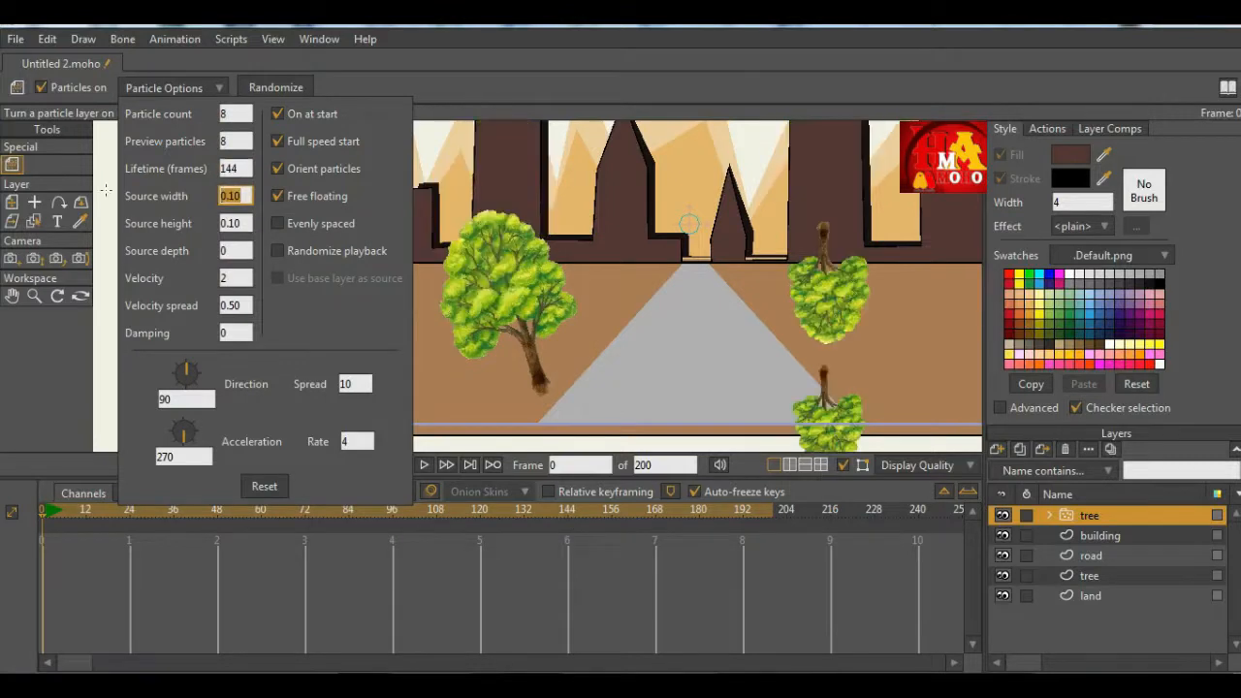
Step: Set the particles' source width, height and depth, velocity, and velocity spread all to 0
left_click_drag(248, 222, 159, 226)
type("0")
left_click(242, 251)
left_click(235, 278)
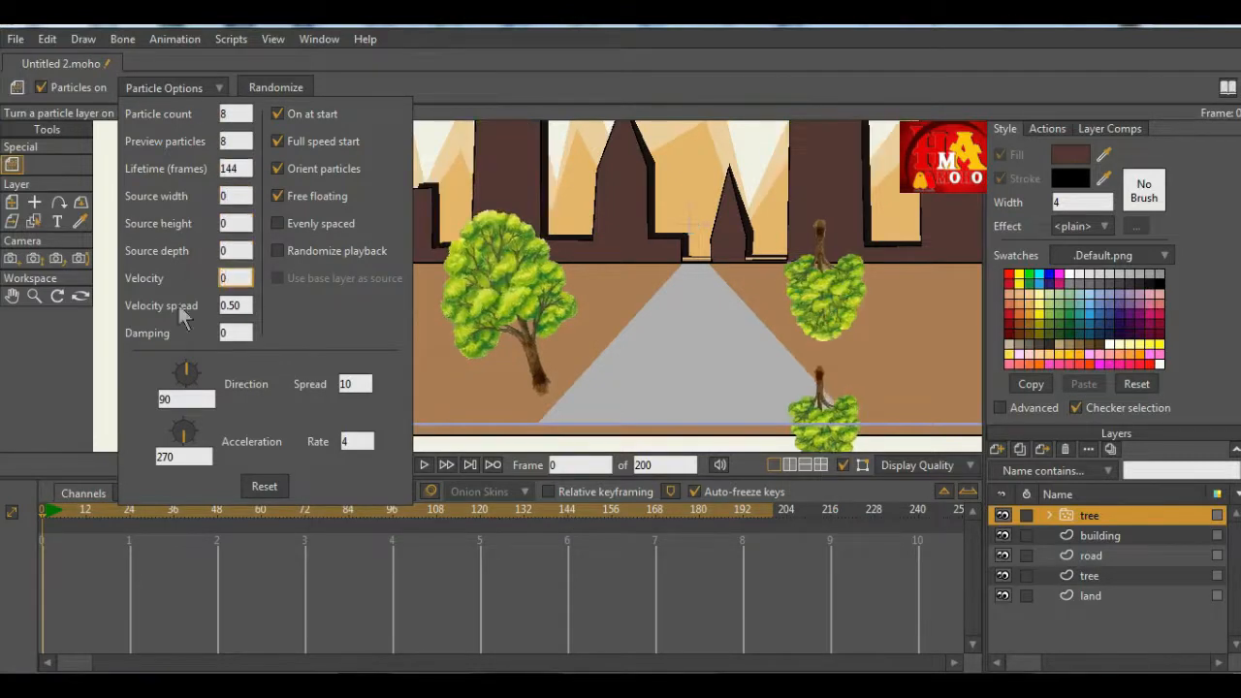
key("Tab")
Step: Set the particles' direction, spread, acceleration angle and rate to 0, and close the particle options
double_click(177, 398)
type("0")
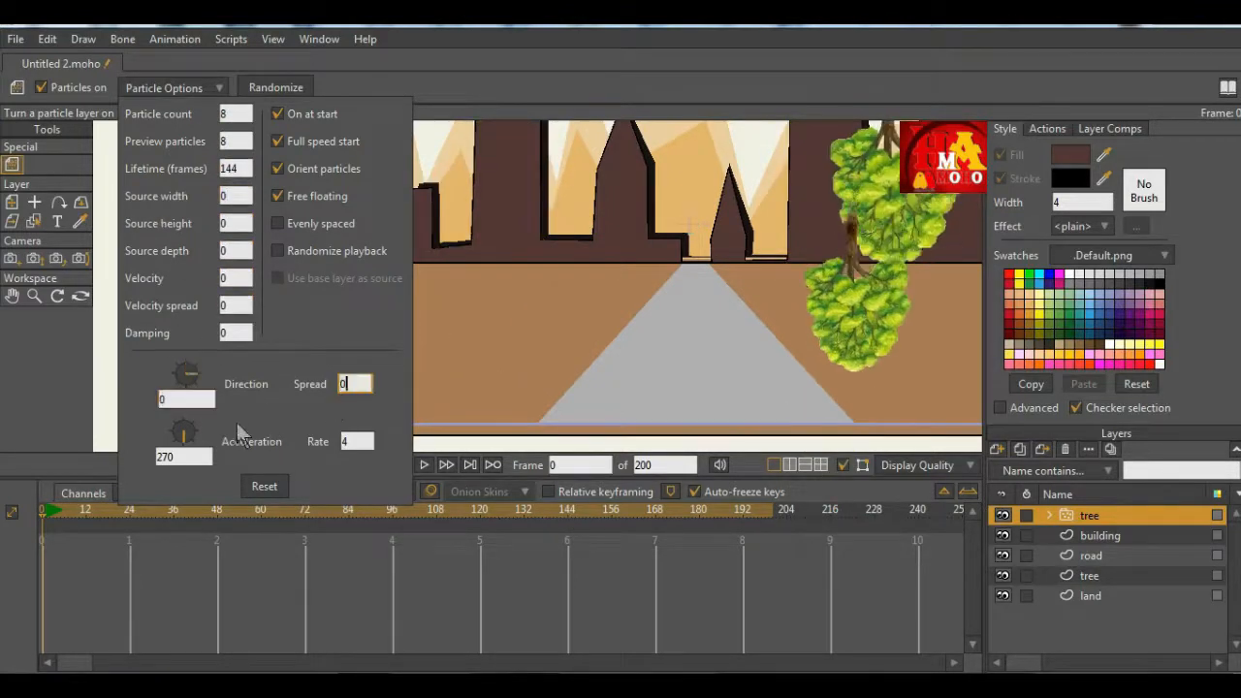
key("Tab")
type("0")
left_click(183, 92)
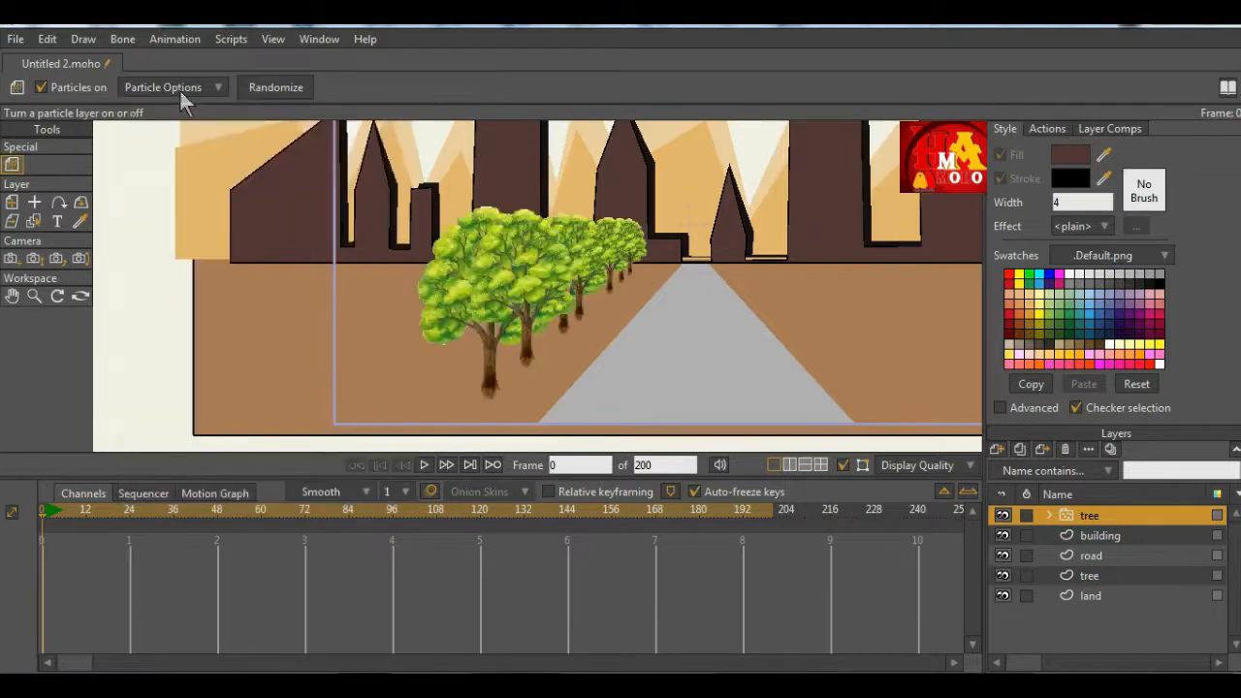
Step: Play back the particle tree row, then stop and return to frame 0
left_click(424, 466)
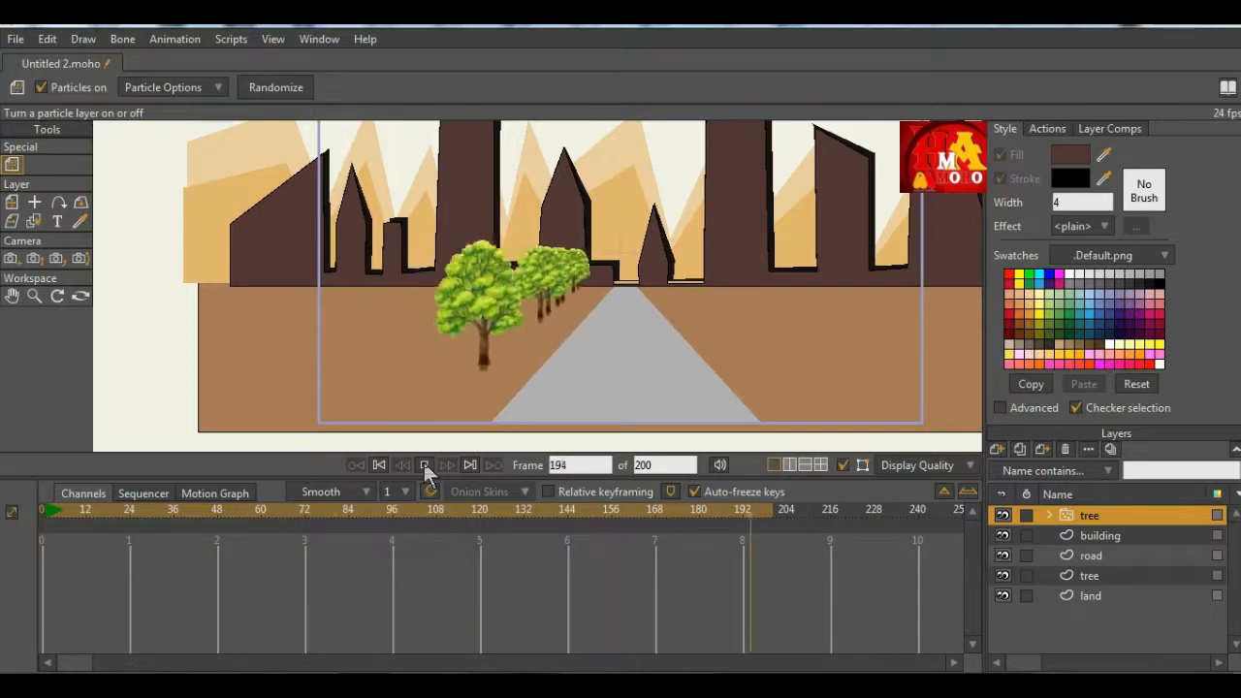
left_click(425, 467)
left_click(40, 510)
Step: Enable even spacing for the tree particles
left_click(193, 88)
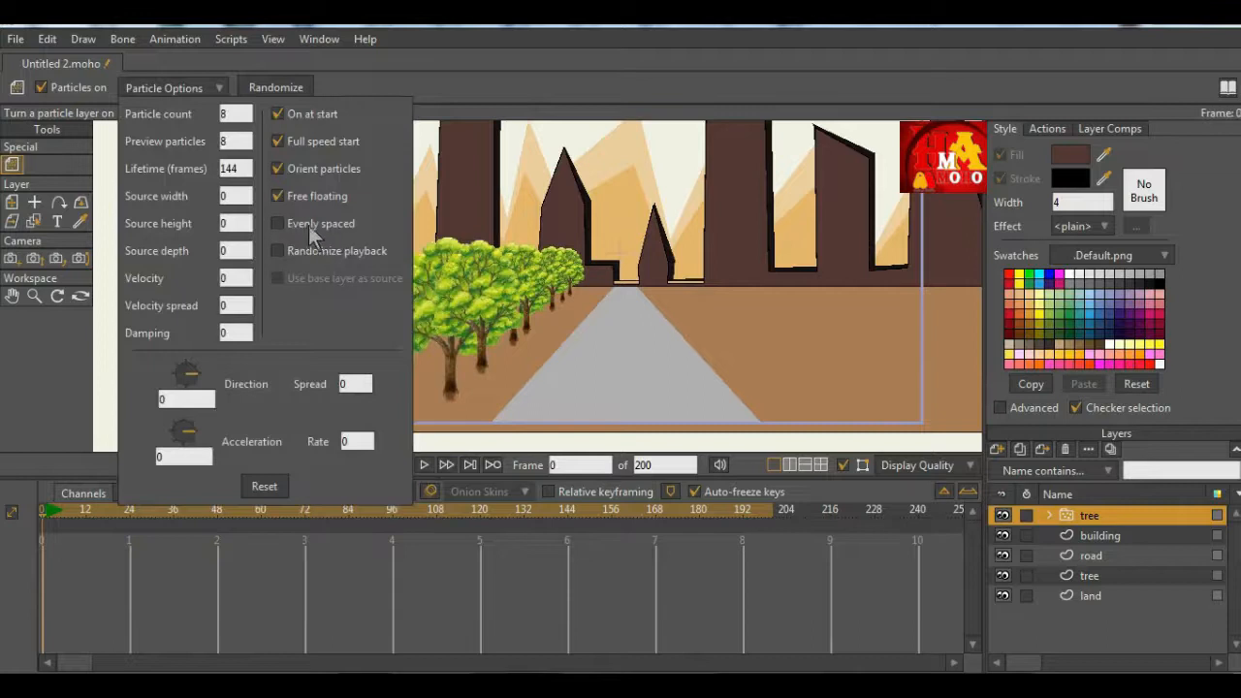
left_click(278, 224)
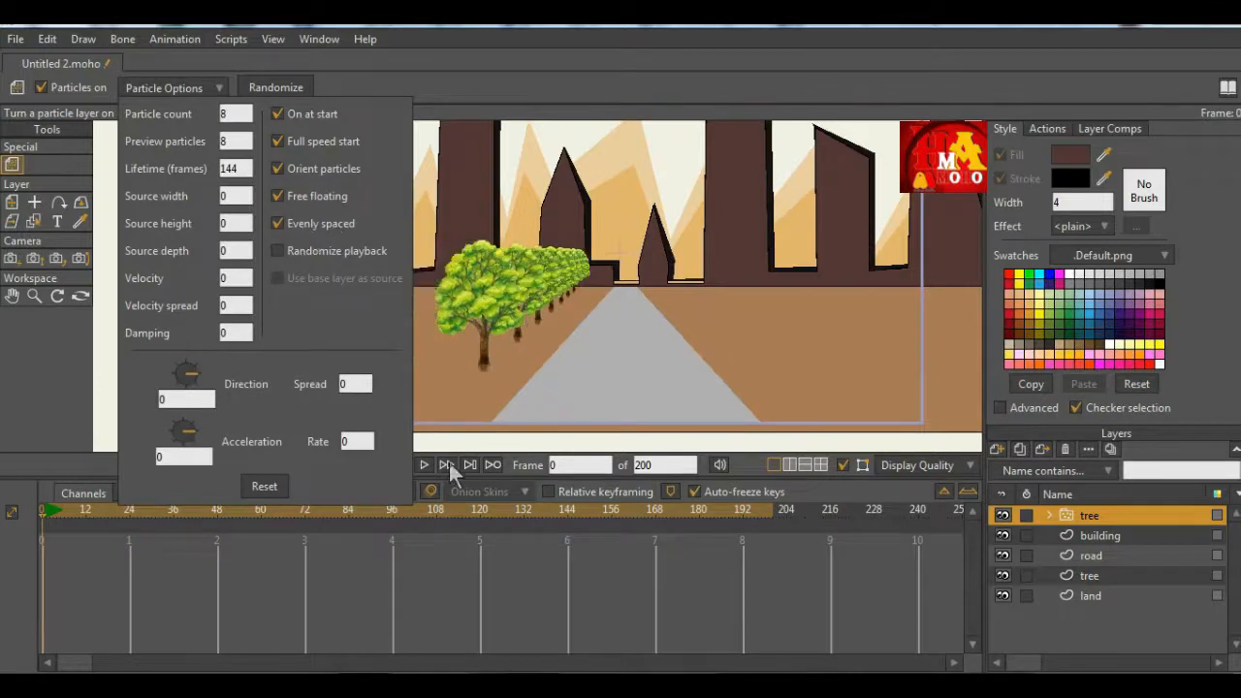
Step: Play back the evenly spaced tree particles, then stop playback
left_click(424, 465)
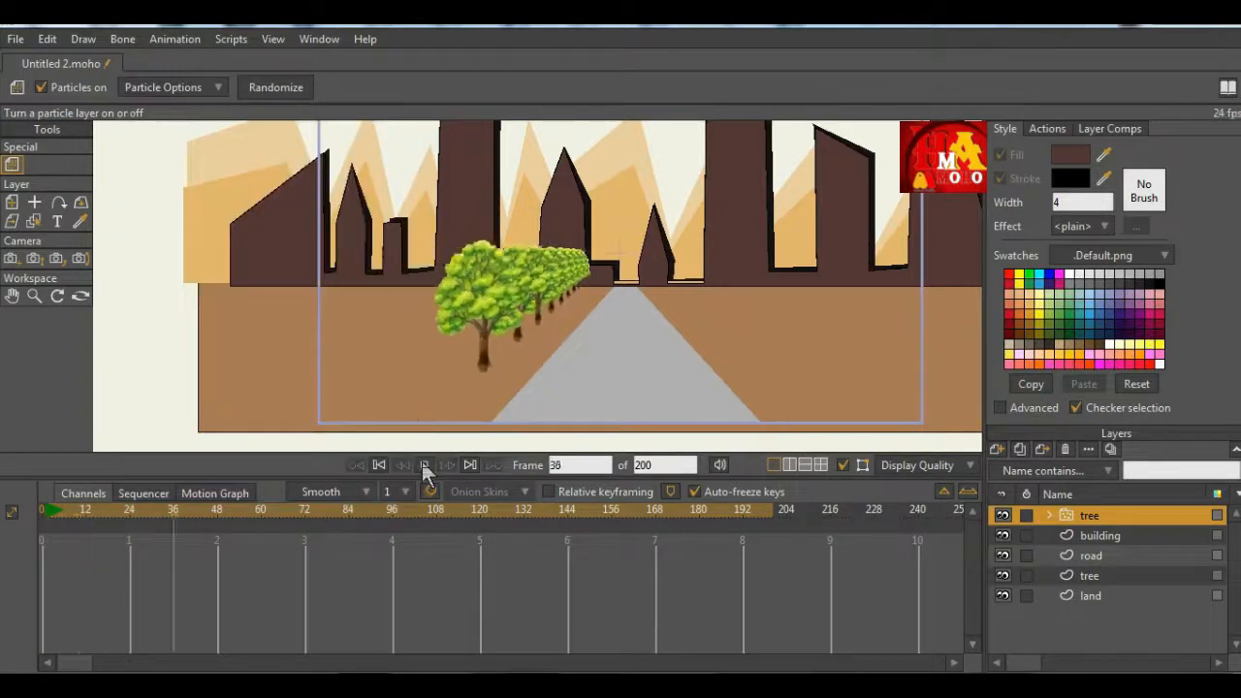
left_click(424, 466)
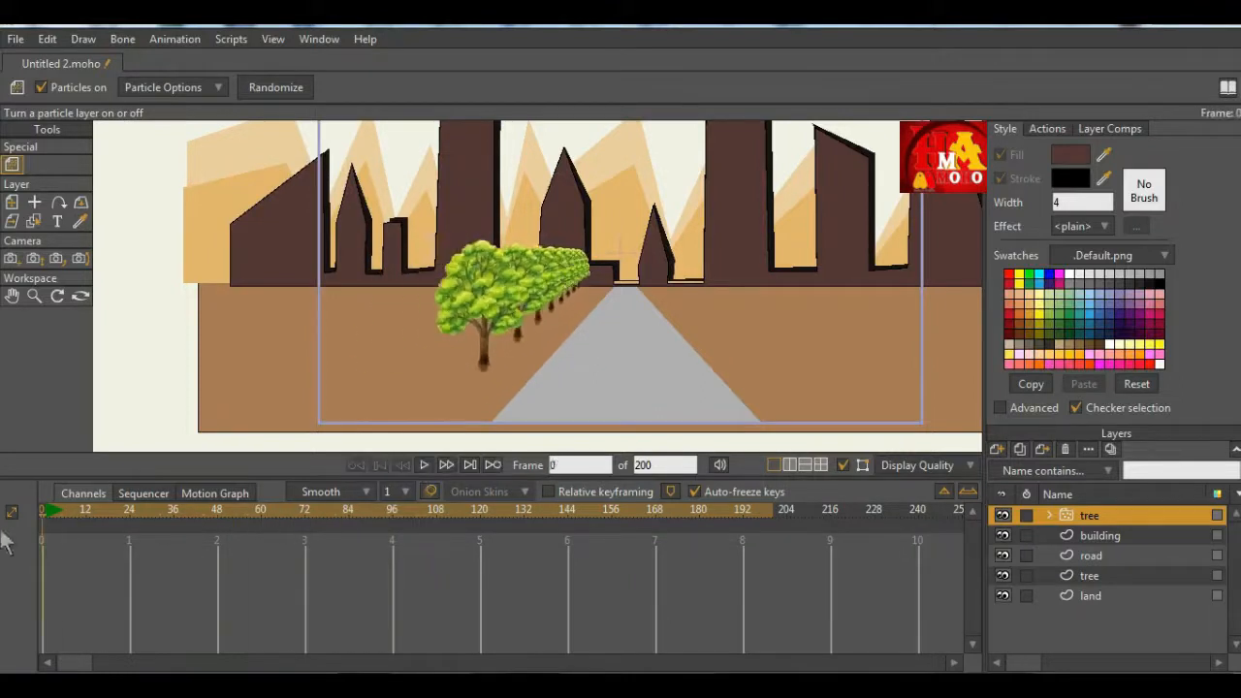
Step: Spread the tree particles out by setting the source width to 4.75 and the source depth to 5.25, keeping velocity spread at 0
left_click(206, 88)
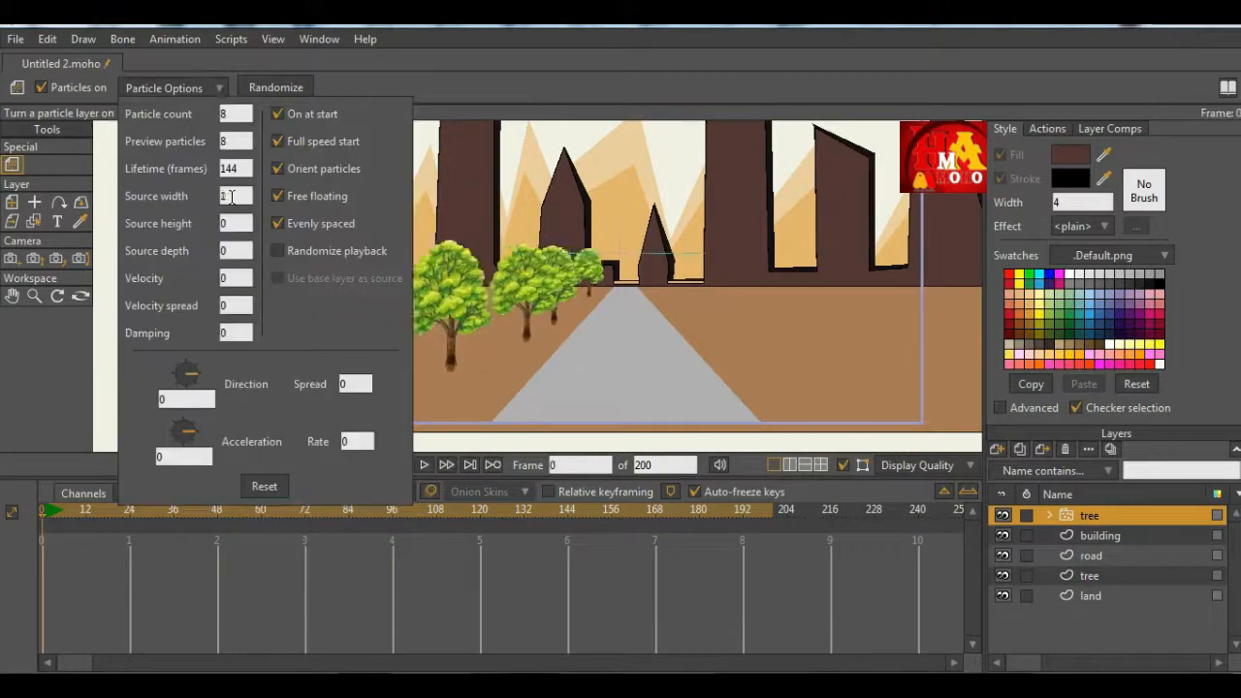
scroll(232, 197, "up", 5)
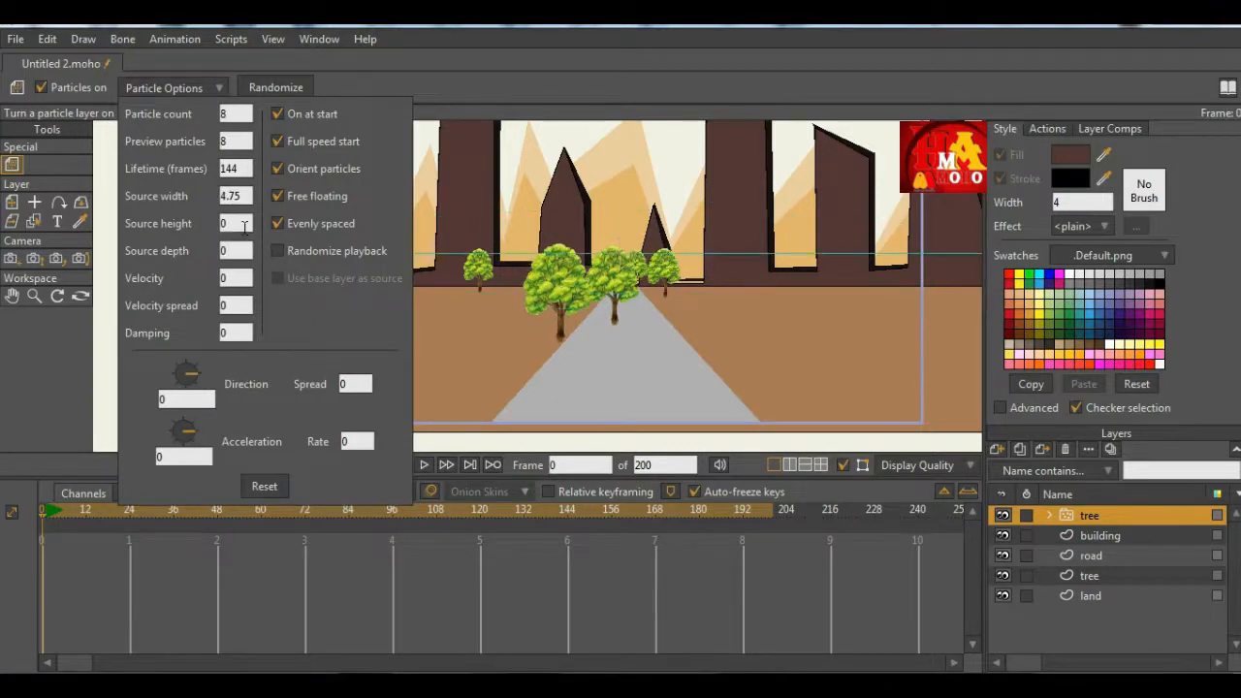
scroll(232, 252, "up", 5)
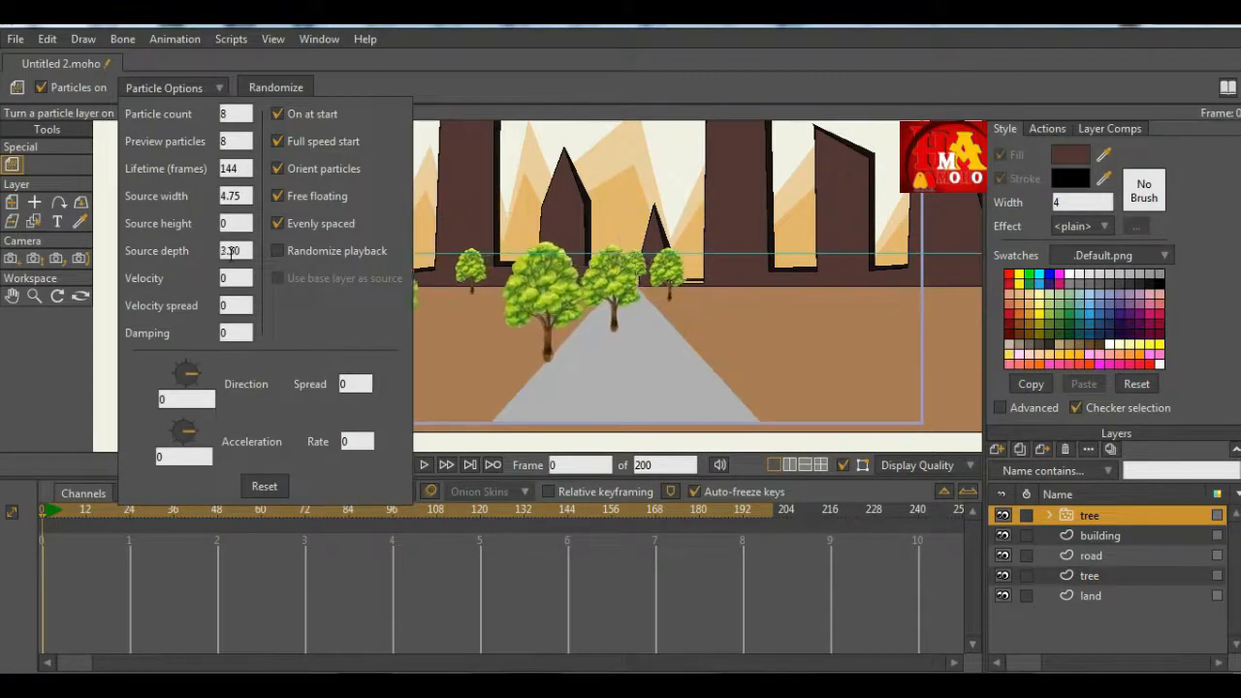
scroll(232, 252, "up", 5)
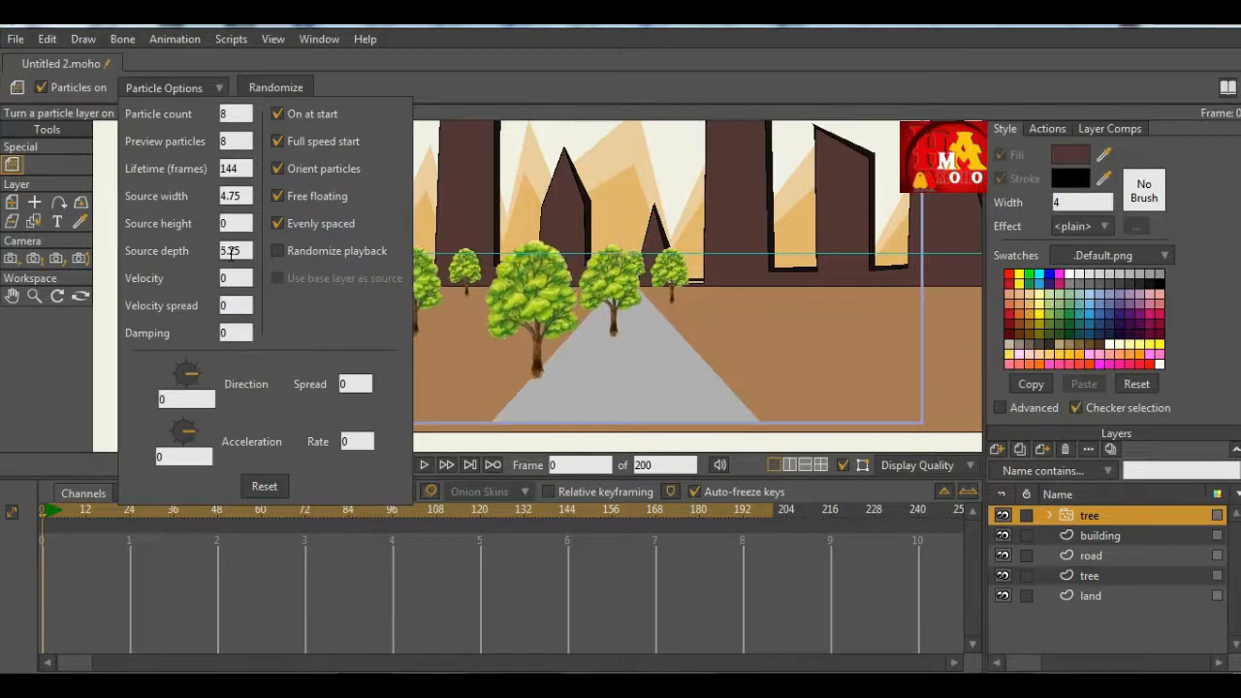
scroll(239, 305, "up", 1)
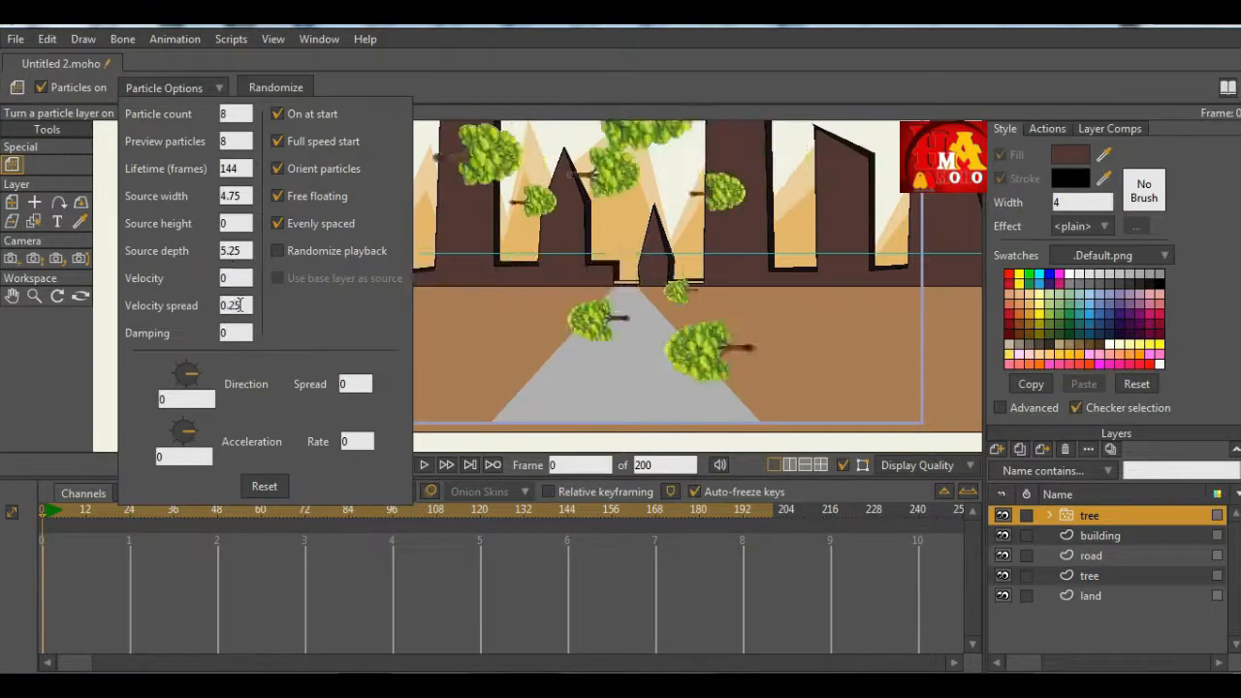
scroll(240, 306, "down", 1)
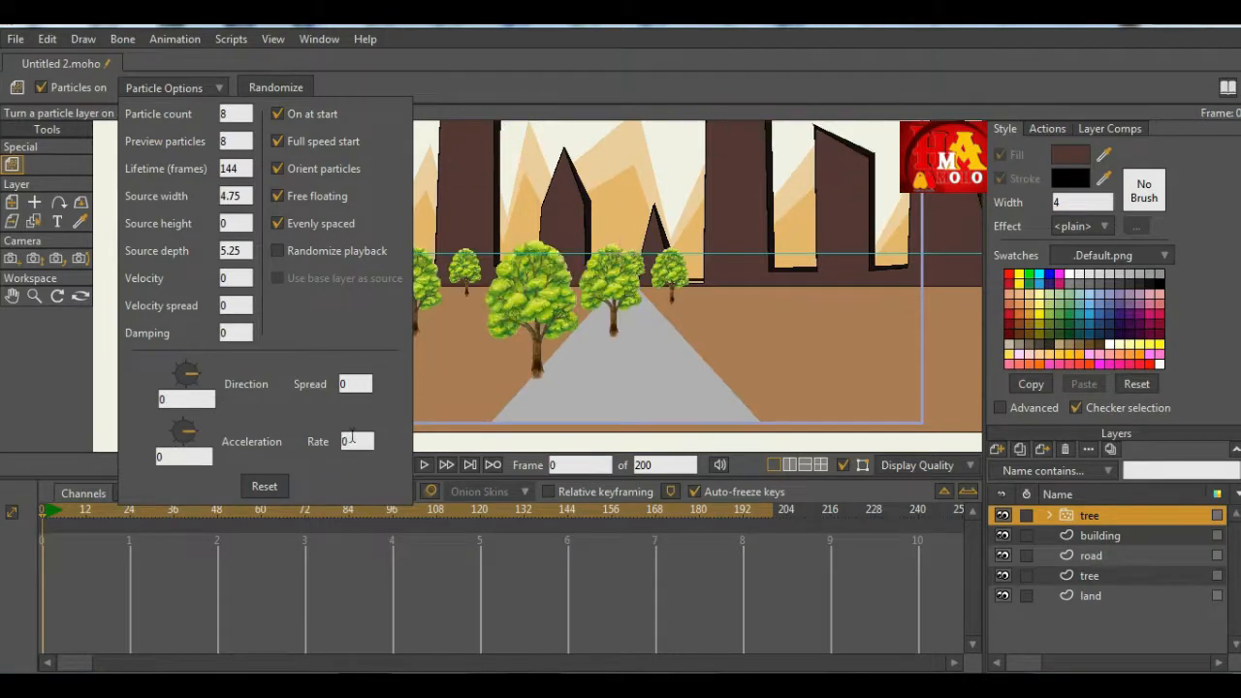
left_click(431, 558)
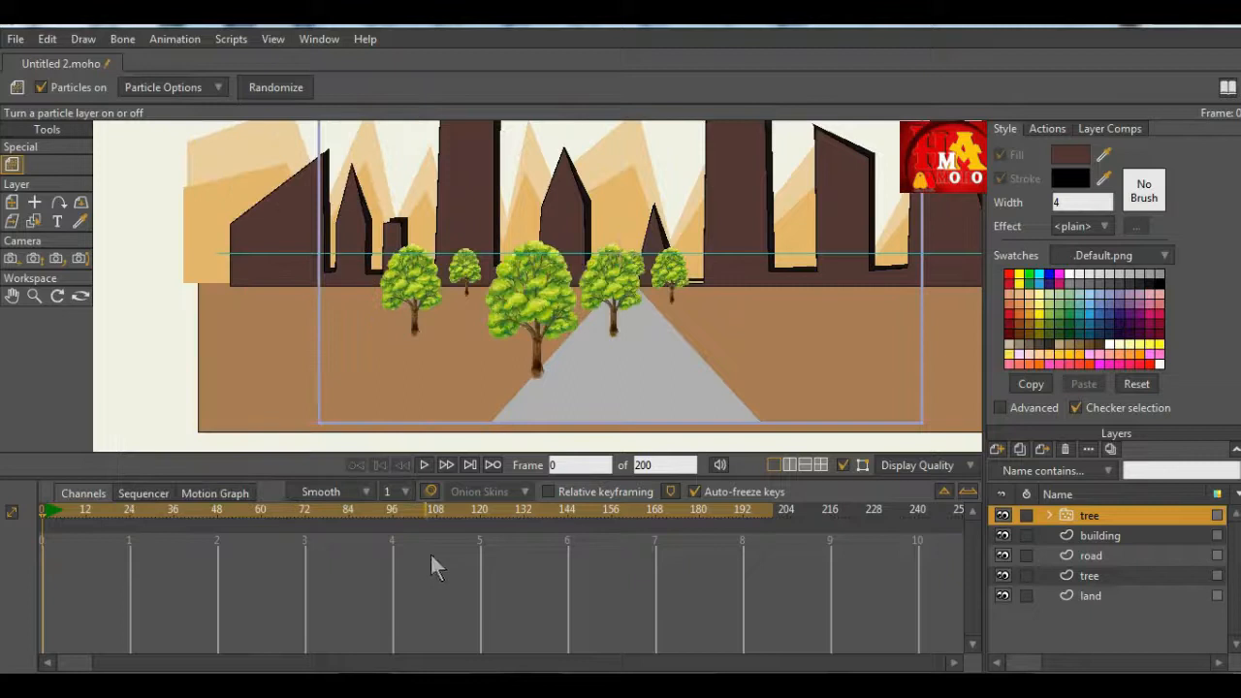
Step: Play back the spread-out trees, then stop and return to frame 0
left_click(424, 466)
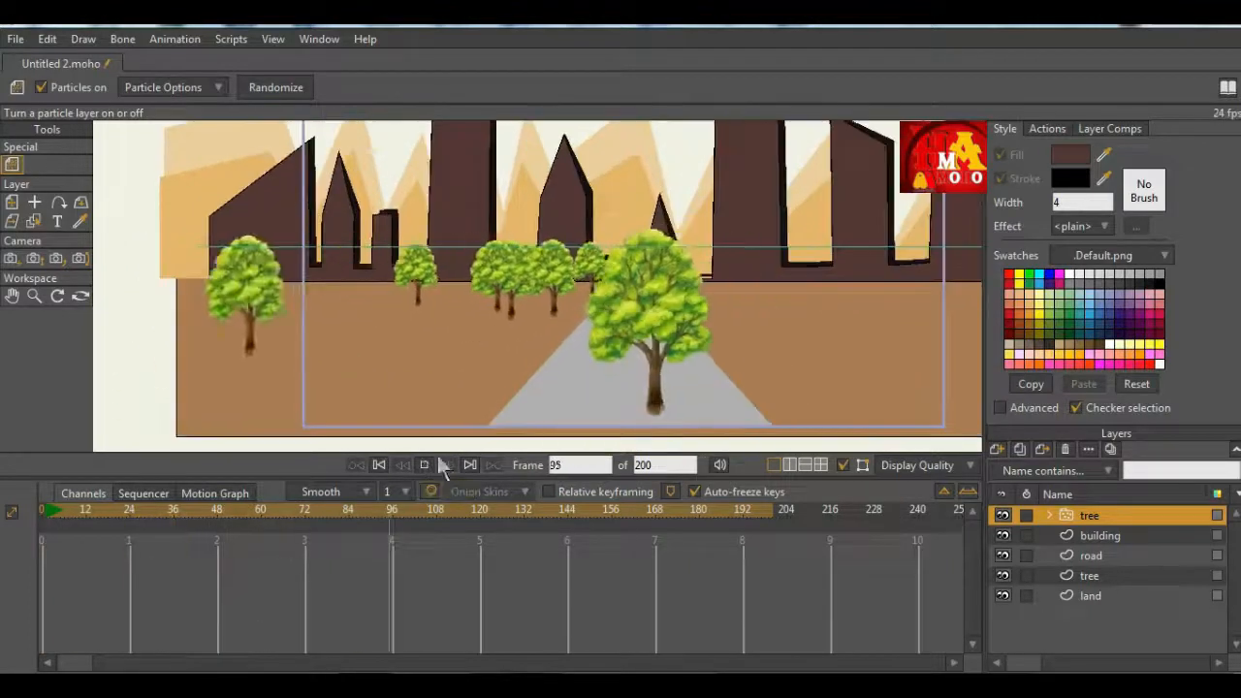
left_click(424, 465)
left_click_drag(121, 514, 3, 528)
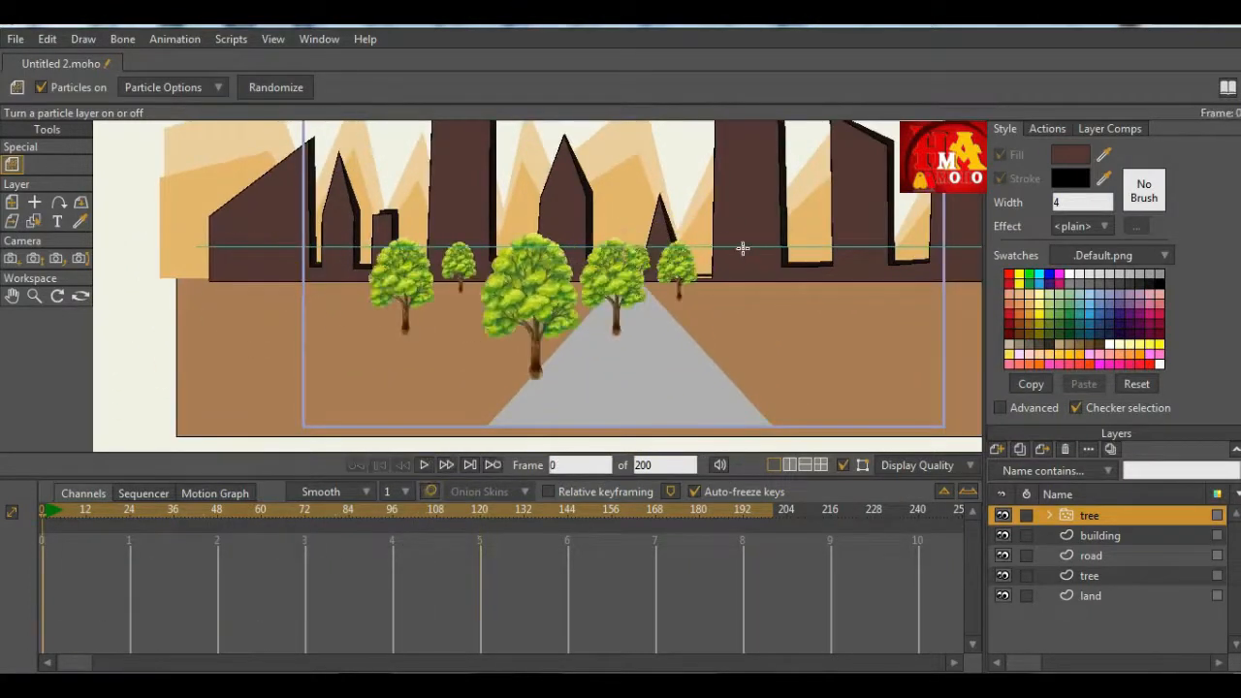
Step: Move the tree particle layer to the left side of the road, at position X -2.1361, Y -0.1982
left_click(11, 203)
scroll(617, 232, "down", 2)
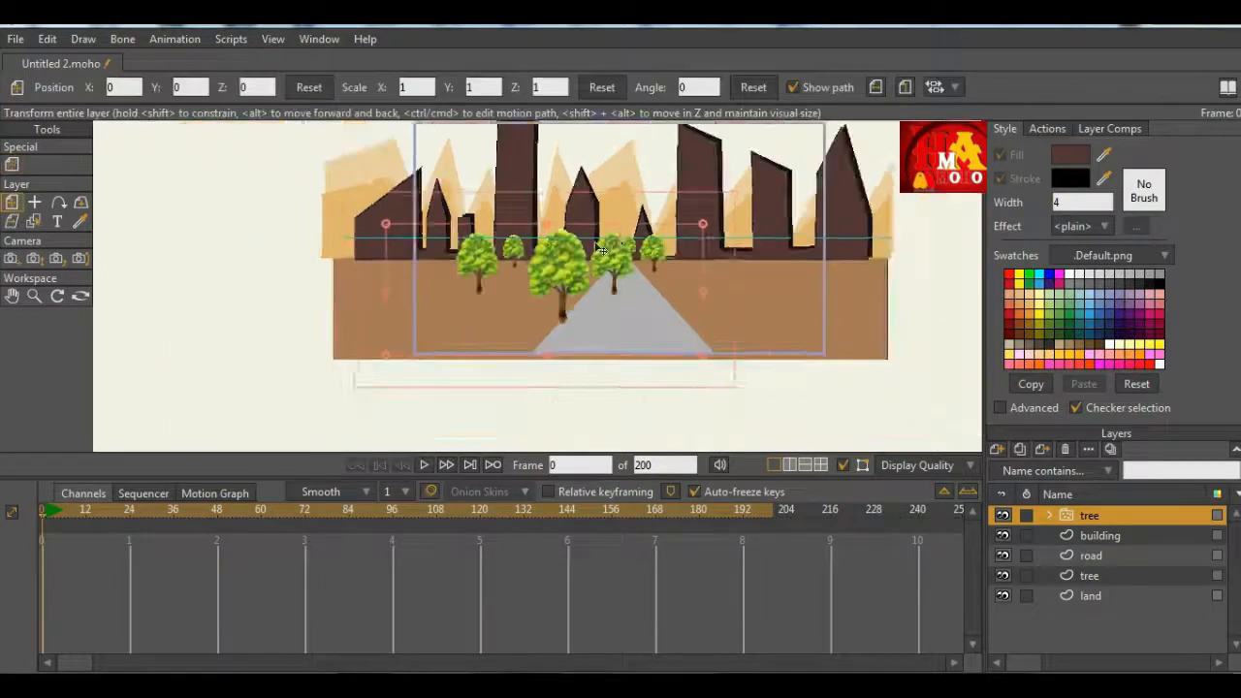
scroll(616, 233, "up", 1)
left_click_drag(611, 306, 438, 305)
scroll(611, 227, "up", 5)
scroll(591, 312, "down", 4)
Step: Play back the repositioned trees beside the road, then stop and return to frame 0
left_click(424, 464)
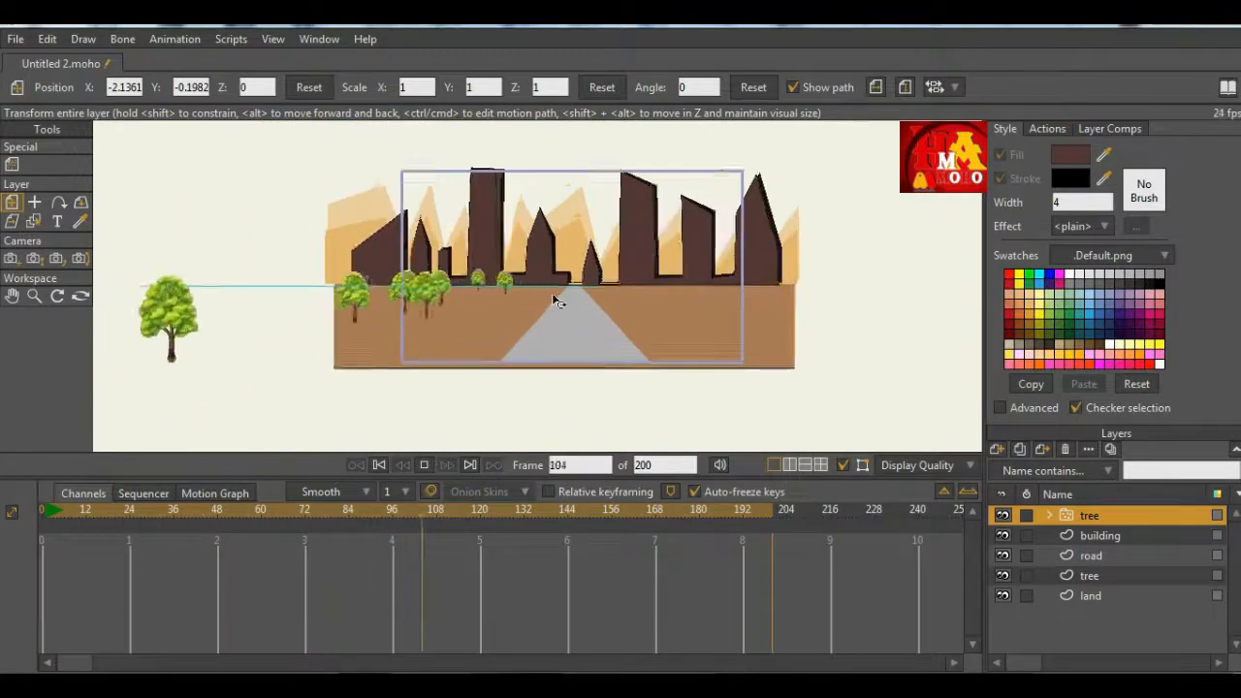
scroll(554, 299, "up", 2)
left_click(424, 466)
left_click_drag(243, 514, 42, 512)
scroll(444, 306, "up", 1)
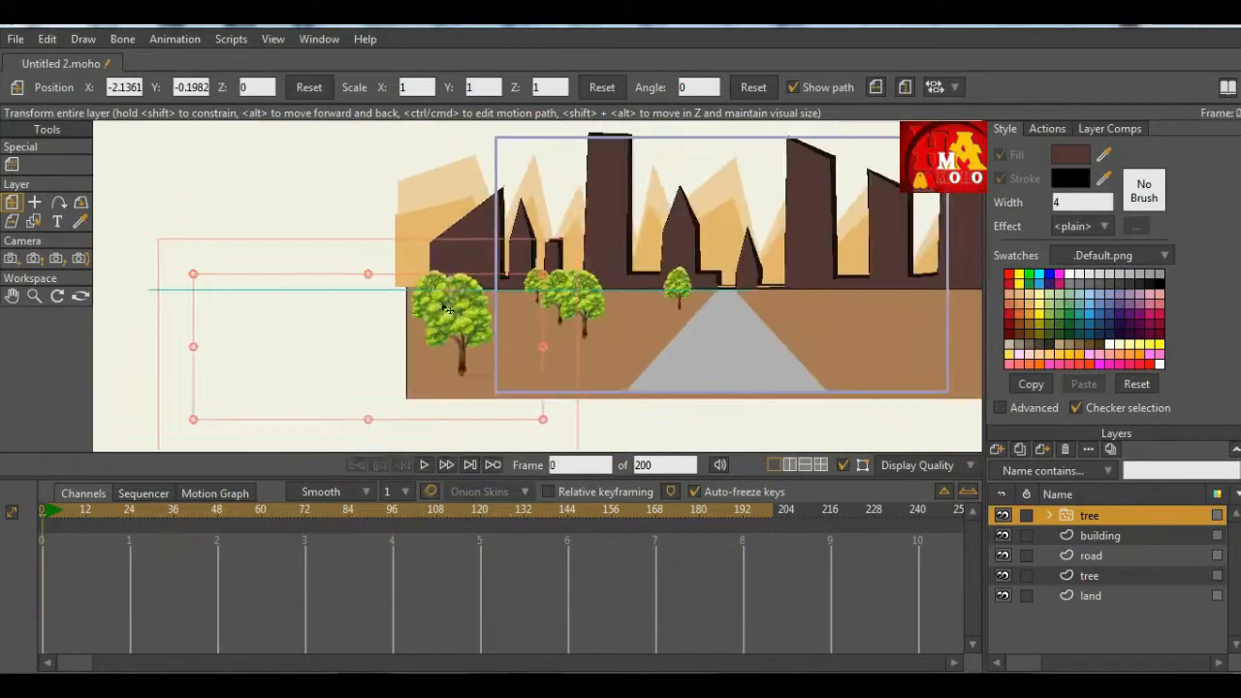
Step: Duplicate the tree particle layer and move the copy to the right side of the road, at X 4.4216, Y -0.2031
right_click(1130, 525)
left_click(1033, 626)
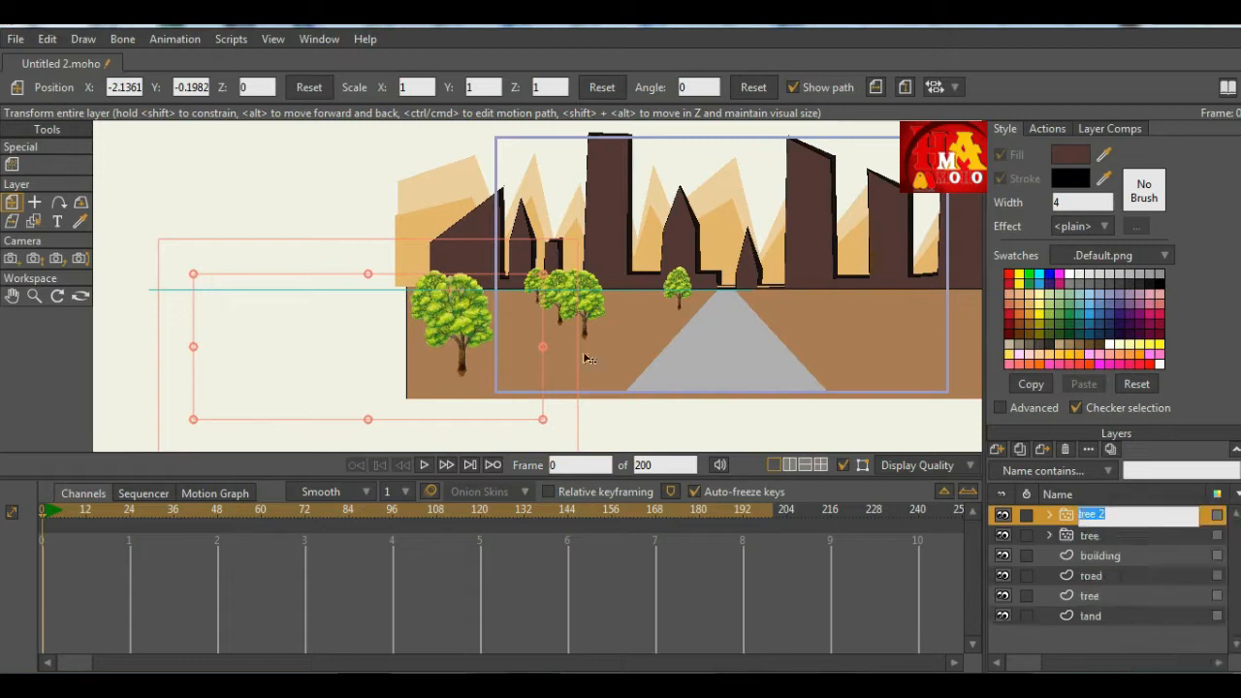
left_click_drag(333, 299, 718, 310)
scroll(316, 301, "down", 4)
scroll(434, 322, "up", 3)
left_click_drag(433, 322, 669, 306)
scroll(562, 276, "up", 4)
scroll(678, 325, "down", 2)
scroll(672, 320, "down", 4)
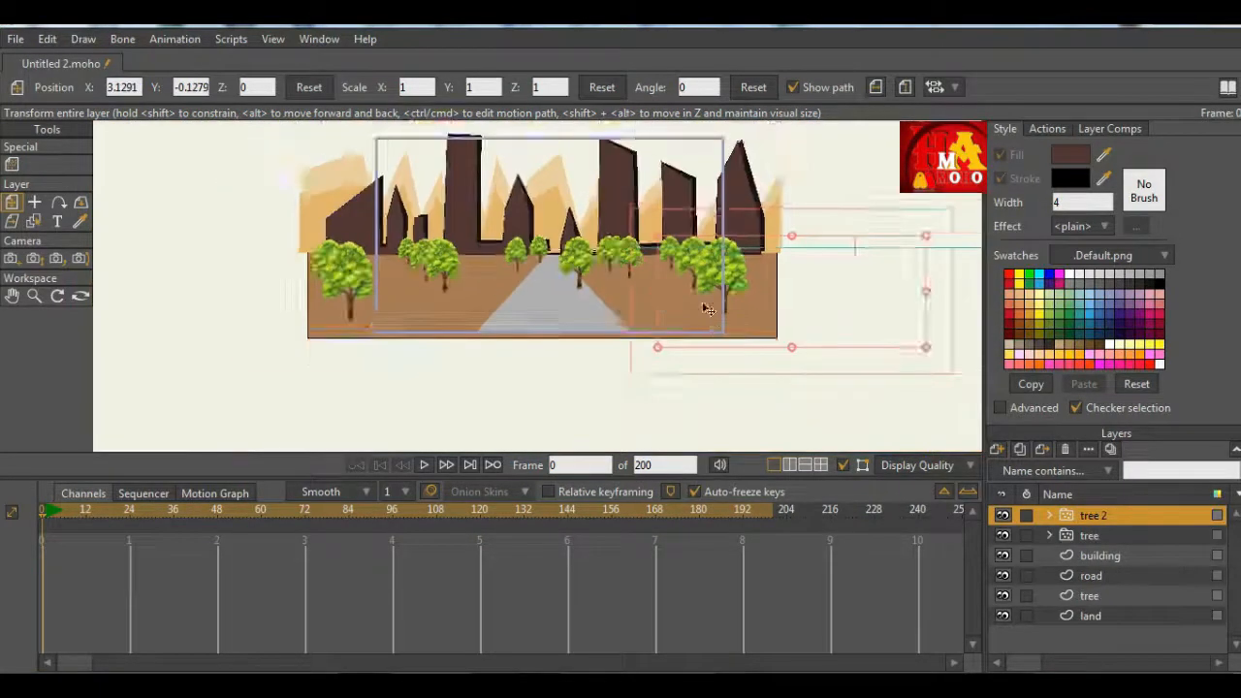
scroll(855, 299, "up", 3)
left_click_drag(856, 298, 876, 271)
scroll(703, 223, "up", 2)
scroll(780, 227, "down", 4)
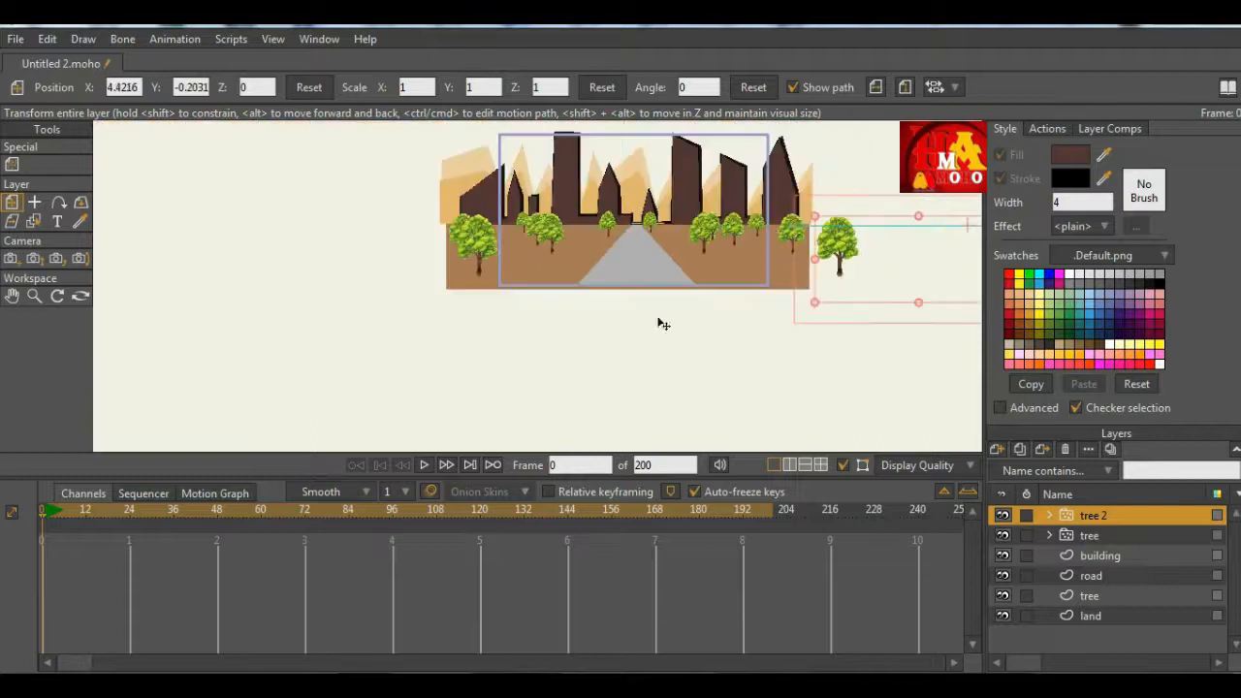
Step: Play back the trees on both sides of the road, return to frame 0 and examine their placement
left_click(424, 466)
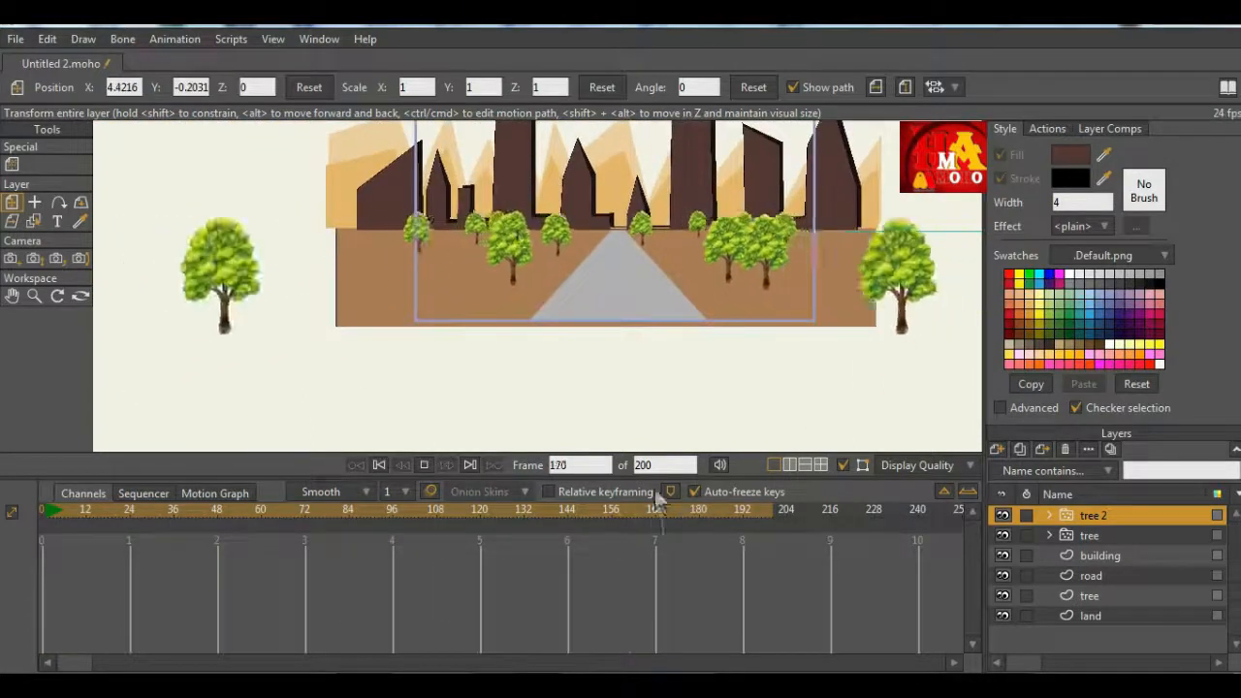
left_click(425, 464)
left_click_drag(195, 514, 3, 518)
scroll(369, 339, "down", 4)
scroll(403, 304, "up", 3)
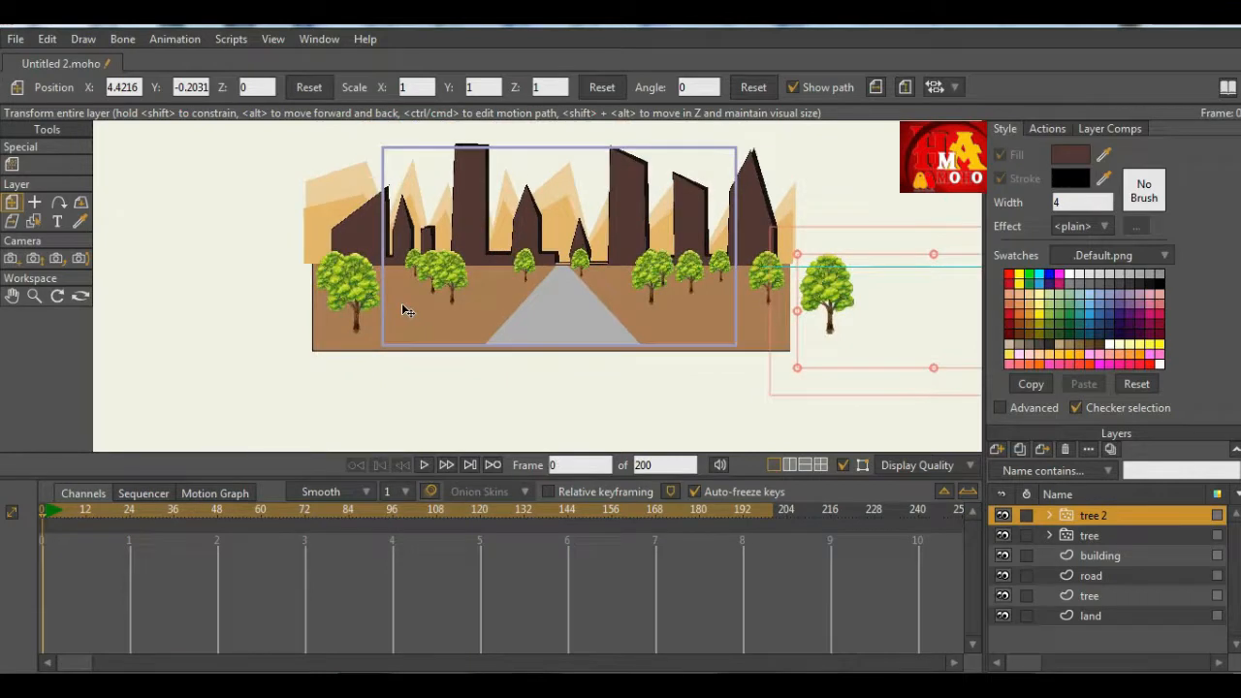
scroll(601, 373, "down", 1)
scroll(601, 374, "up", 2)
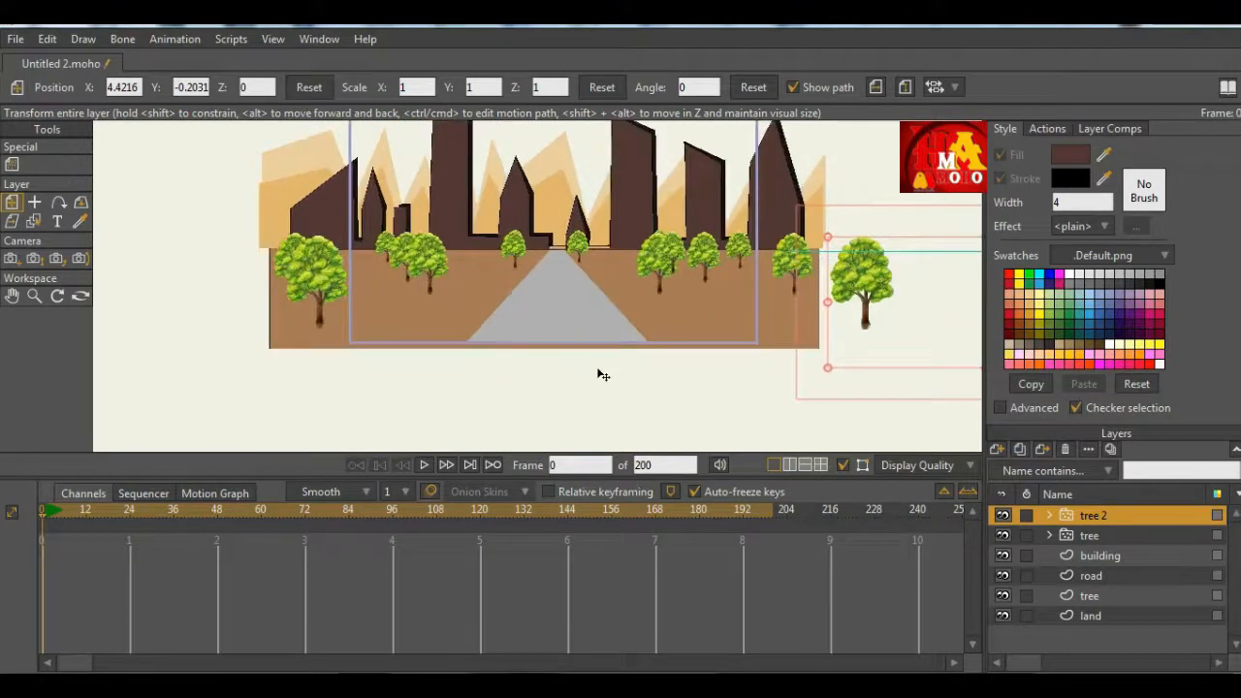
scroll(603, 375, "up", 2)
scroll(603, 375, "down", 2)
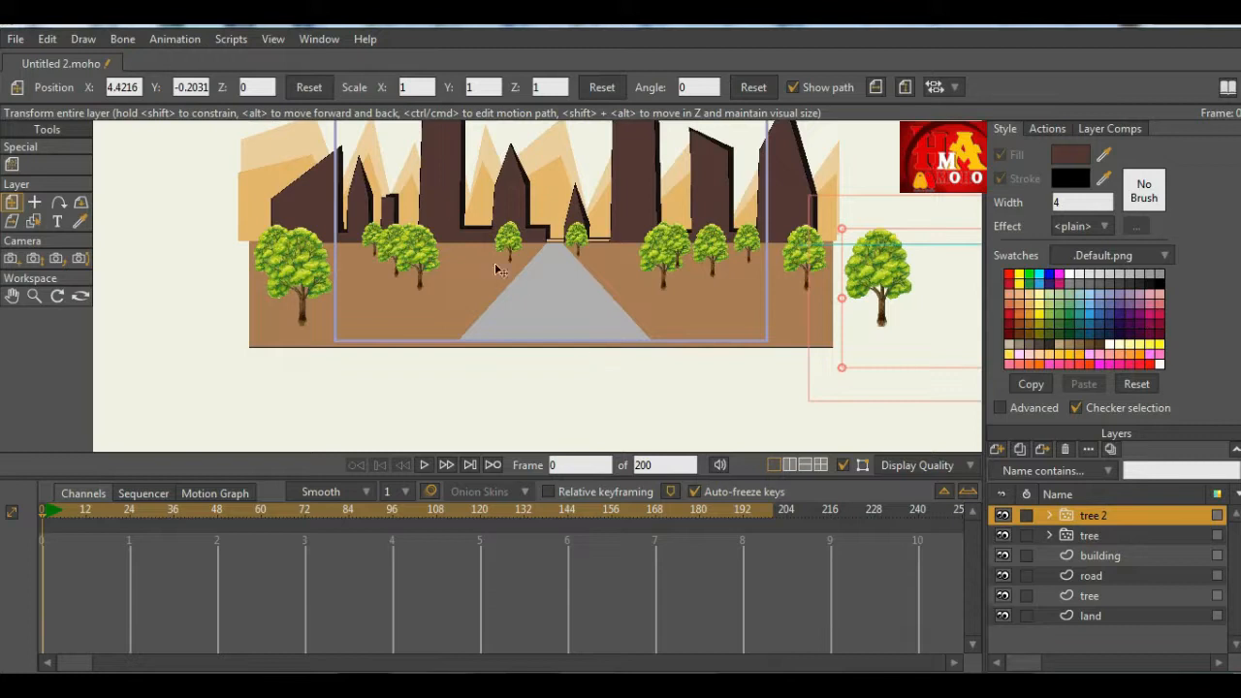
Step: On the road layer at frame 72, shift the road's two near-edge points left to X -1.8440, Y -1.0459
left_click(1090, 575)
scroll(576, 307, "down", 1)
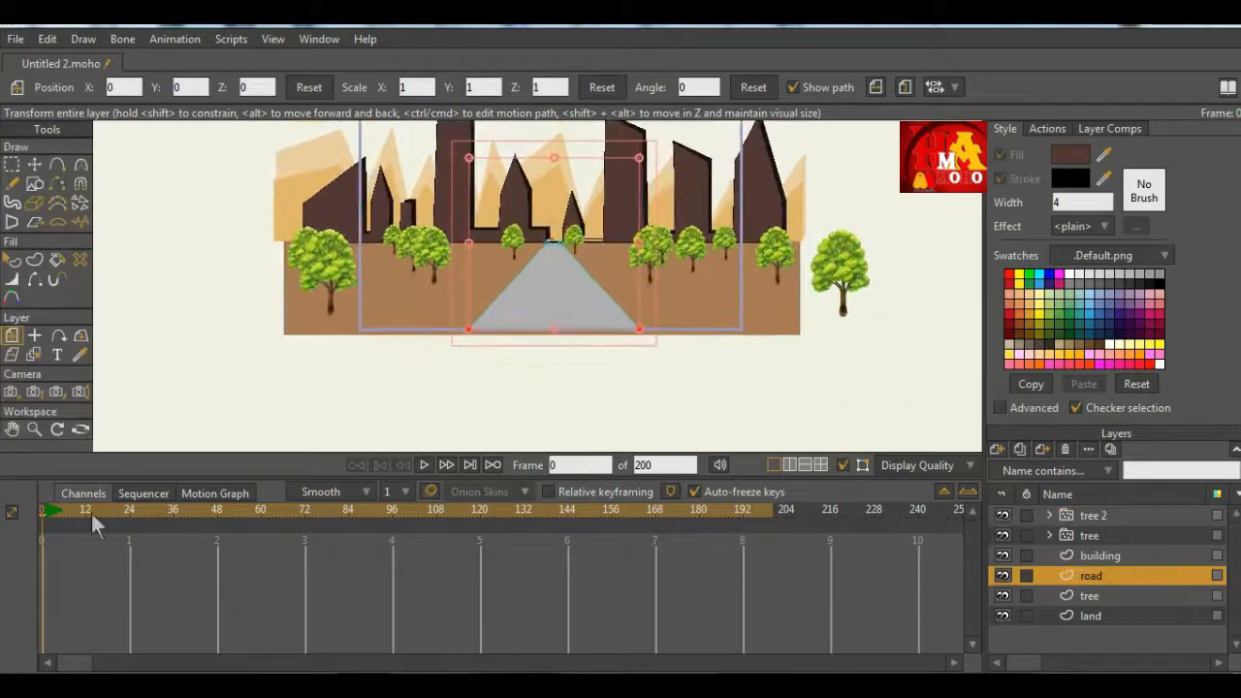
left_click(959, 495)
left_click_drag(55, 520, 848, 529)
left_click(943, 493)
left_click_drag(395, 512, 1, 465)
left_click_drag(42, 516, 306, 545)
left_click(12, 167)
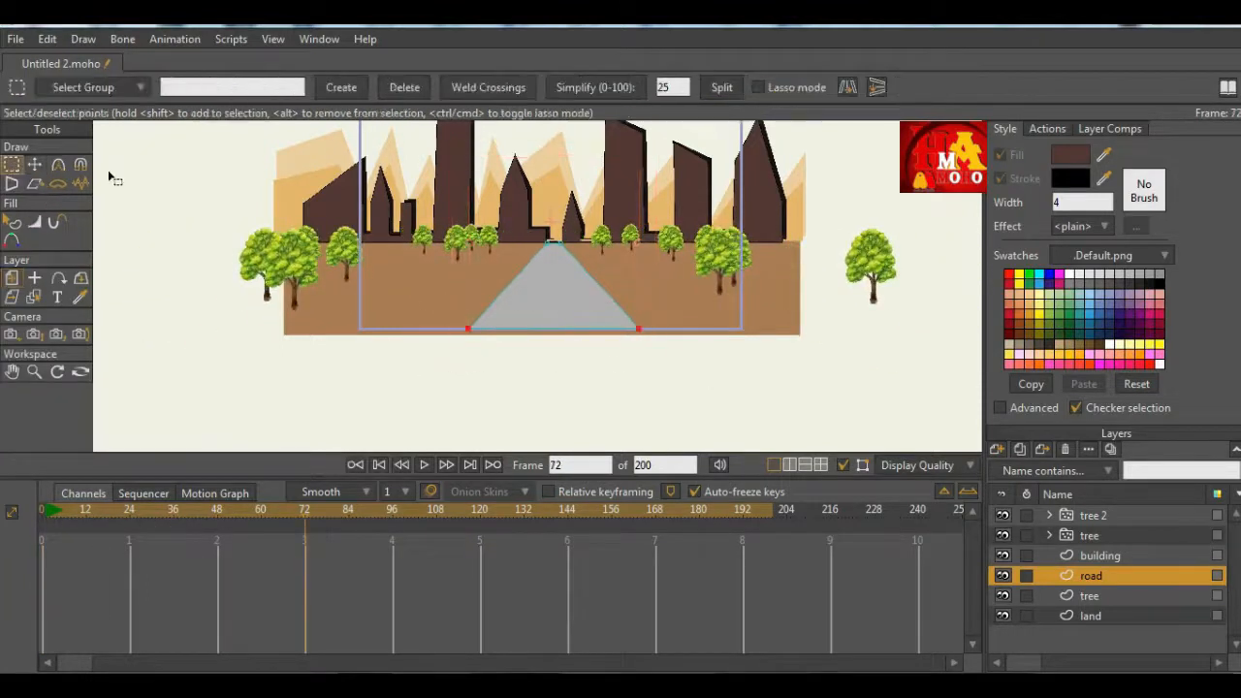
key("t")
left_click_drag(540, 330, 401, 342)
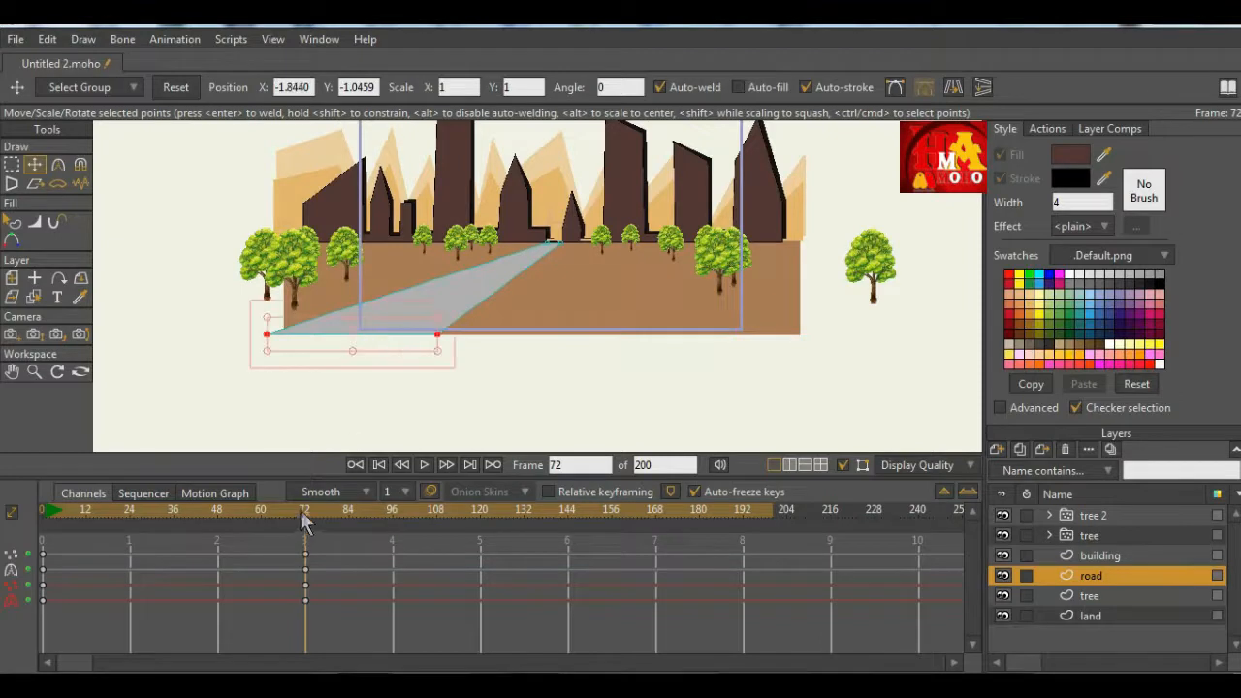
Step: At frame 144, shift the road's near-edge points back to the right
left_click_drag(300, 510, 331, 523)
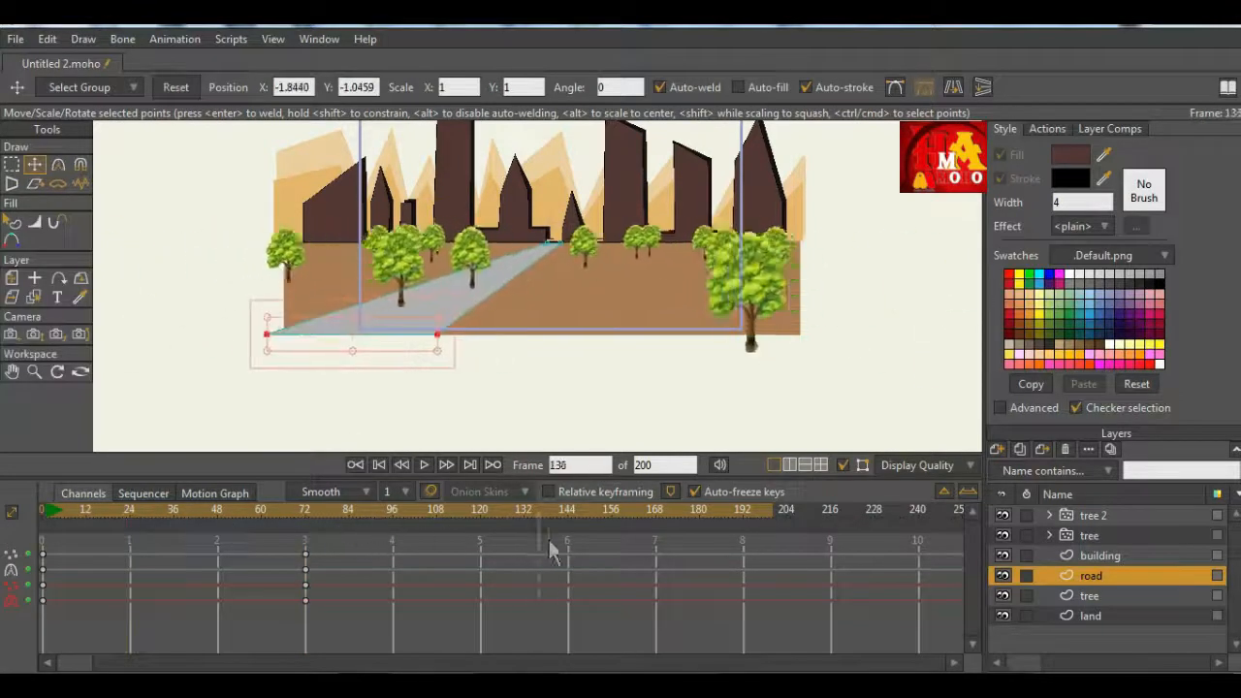
left_click_drag(549, 545, 482, 558)
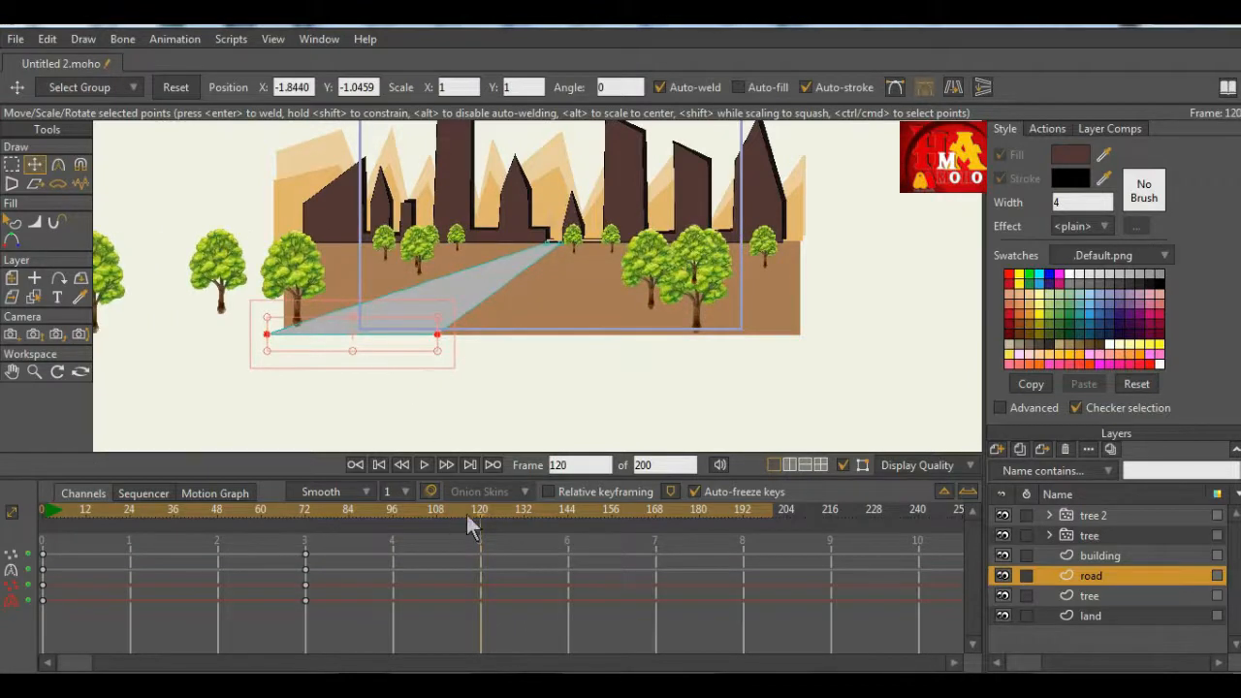
left_click_drag(467, 516, 568, 524)
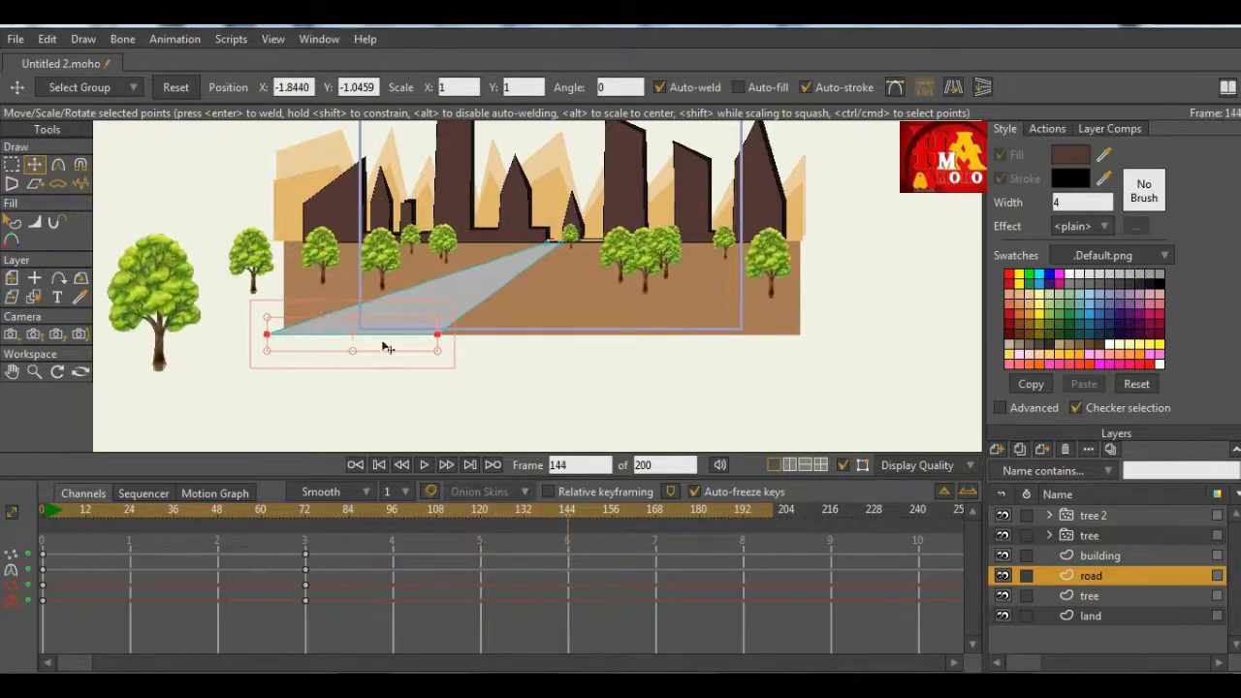
left_click_drag(386, 347, 607, 336)
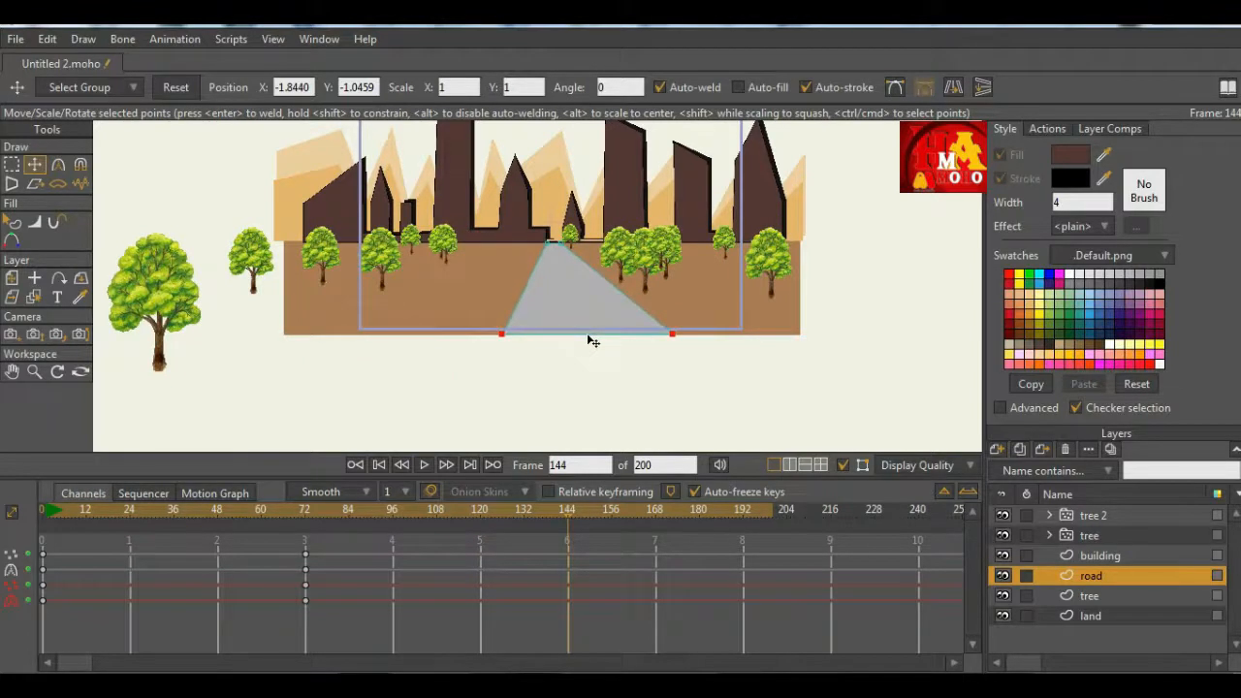
Step: Key the road's near edge partway back toward the center at frame 96, and shift it farther left at frame 72
left_click_drag(423, 514, 393, 514)
left_click_drag(431, 351, 511, 337)
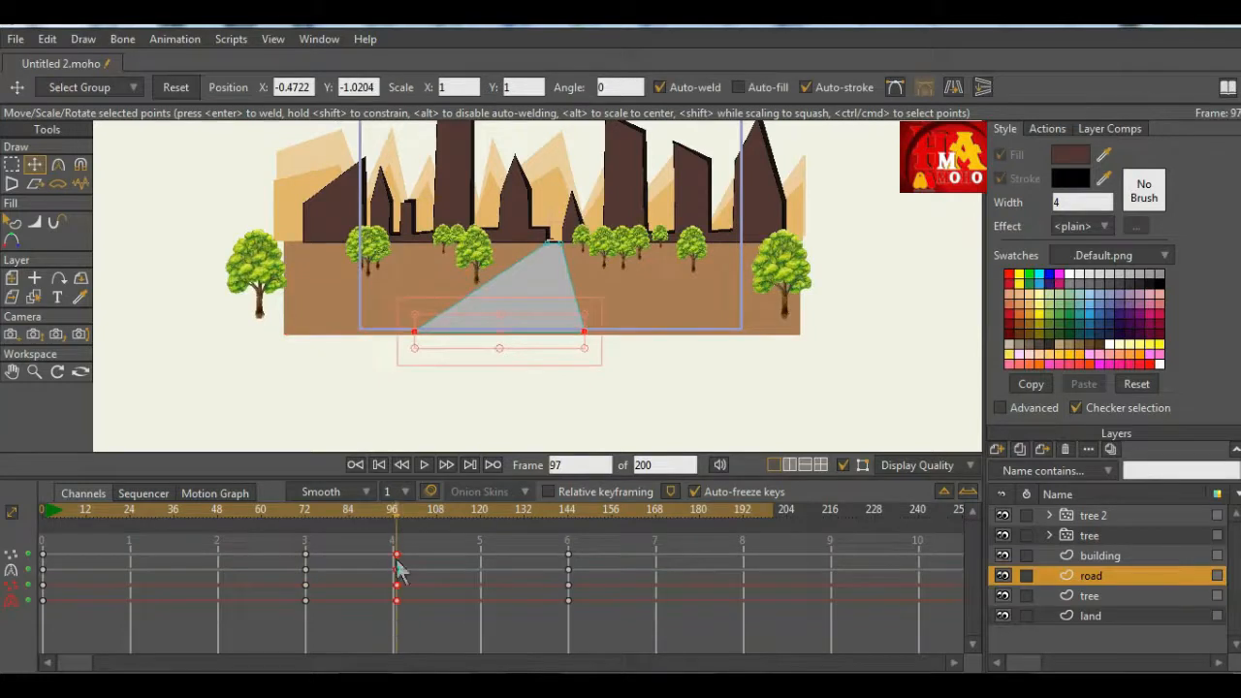
mouse_move(388, 524)
left_mouse_down()
mouse_move(367, 508)
mouse_move(396, 512)
mouse_move(330, 519)
mouse_move(397, 527)
left_mouse_up()
left_click_drag(463, 352, 501, 342)
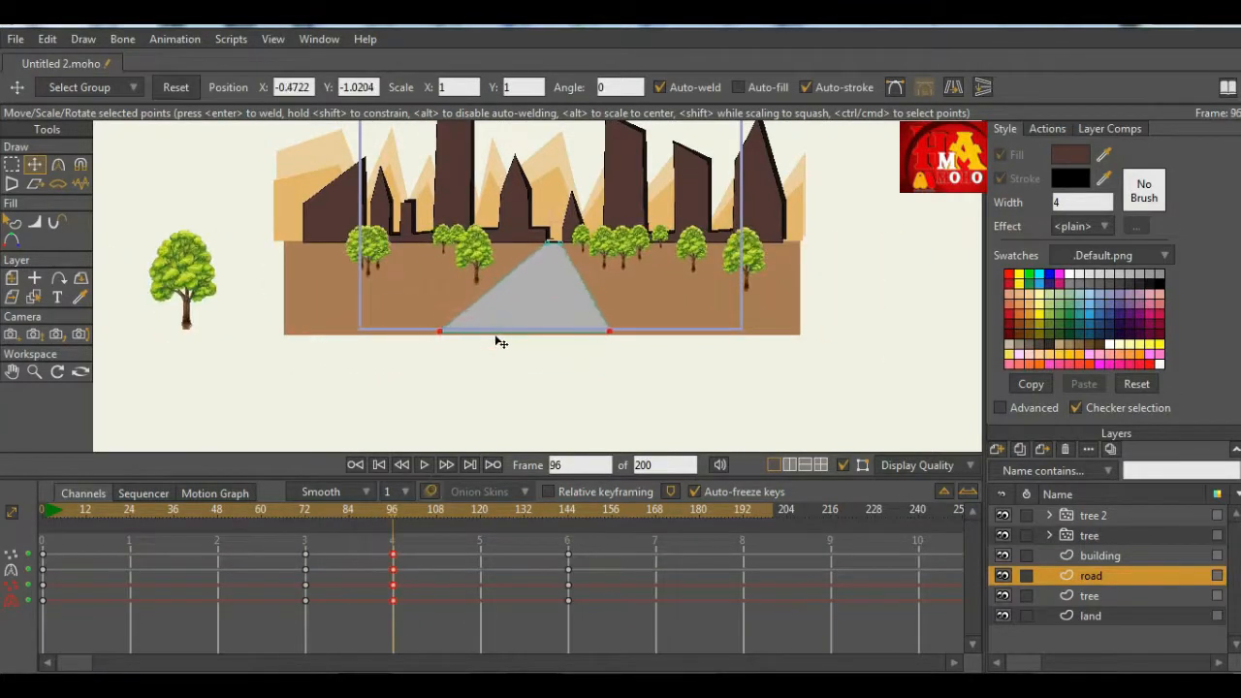
left_click_drag(392, 514, 305, 533)
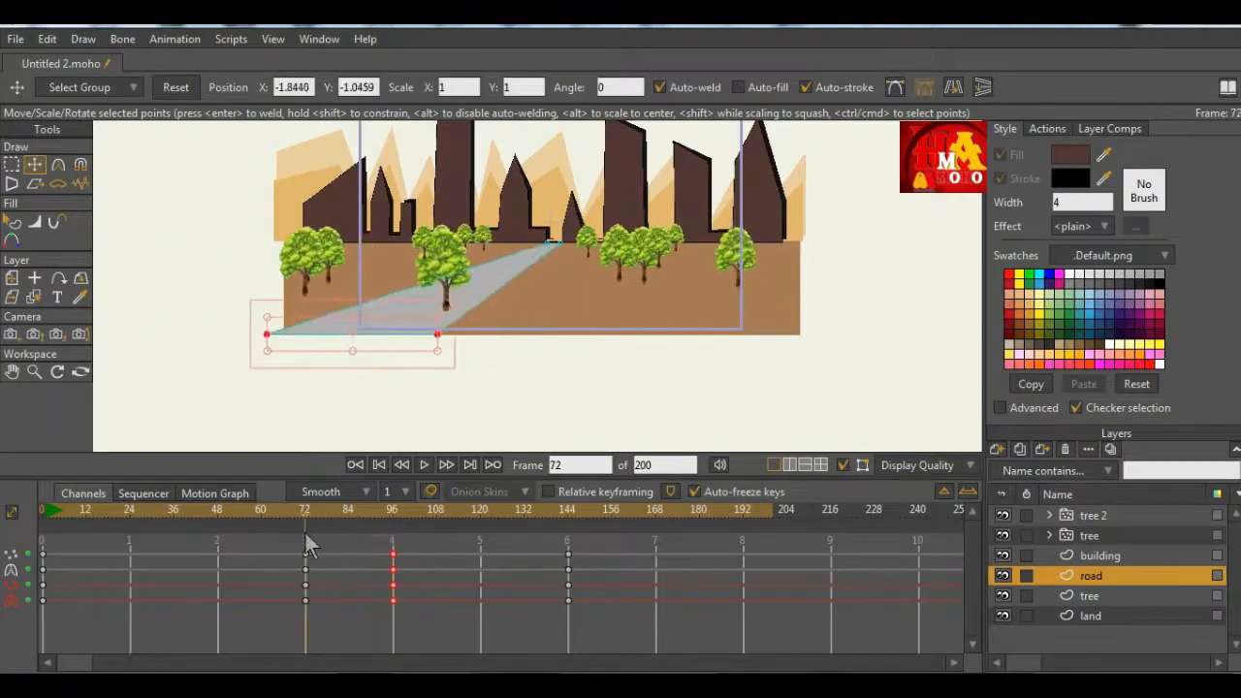
left_click_drag(376, 324, 362, 342)
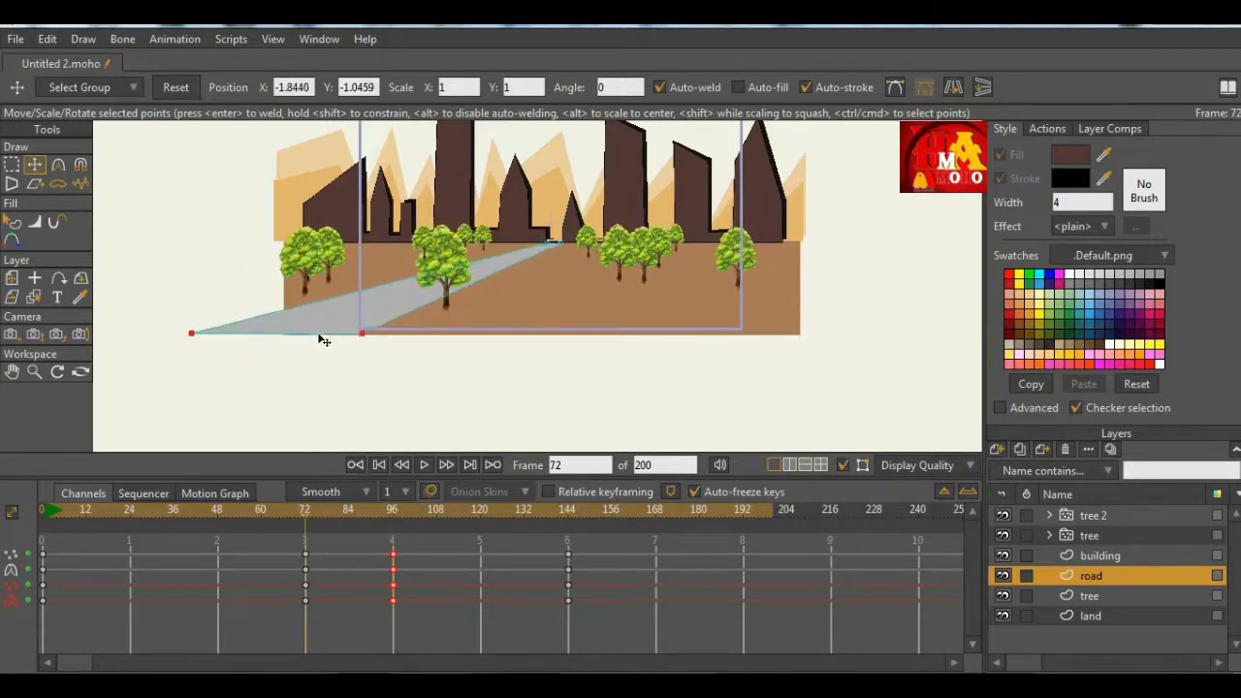
Step: Delete all the road's point-motion keyframes after frame 0
left_click_drag(301, 511, 601, 558)
key("Delete")
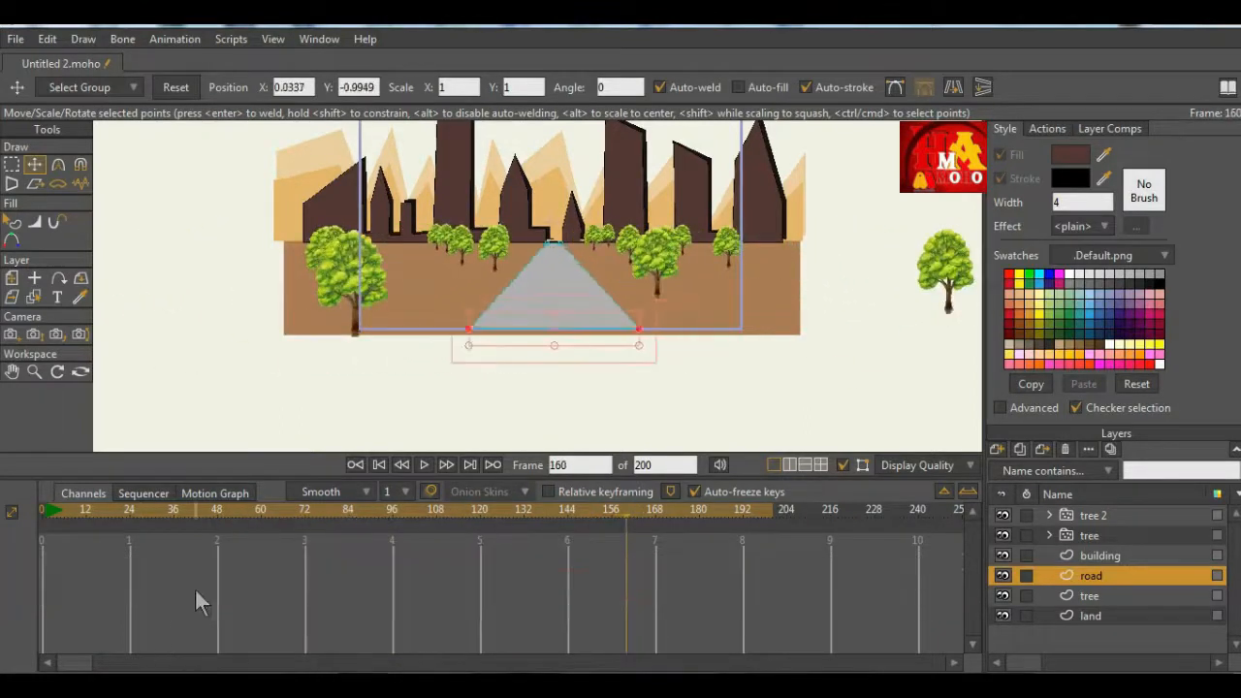
Step: Return to frame 0 and play back the tree animation with the straight road
left_click_drag(141, 513, 5, 538)
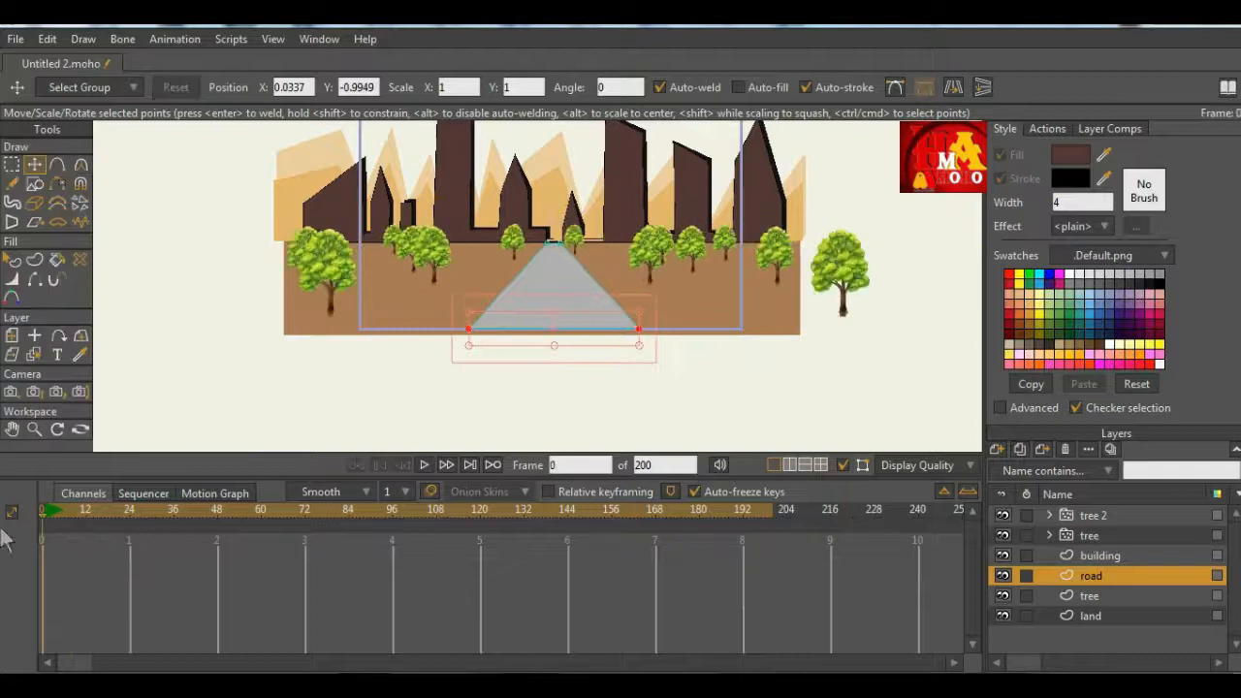
left_click(425, 464)
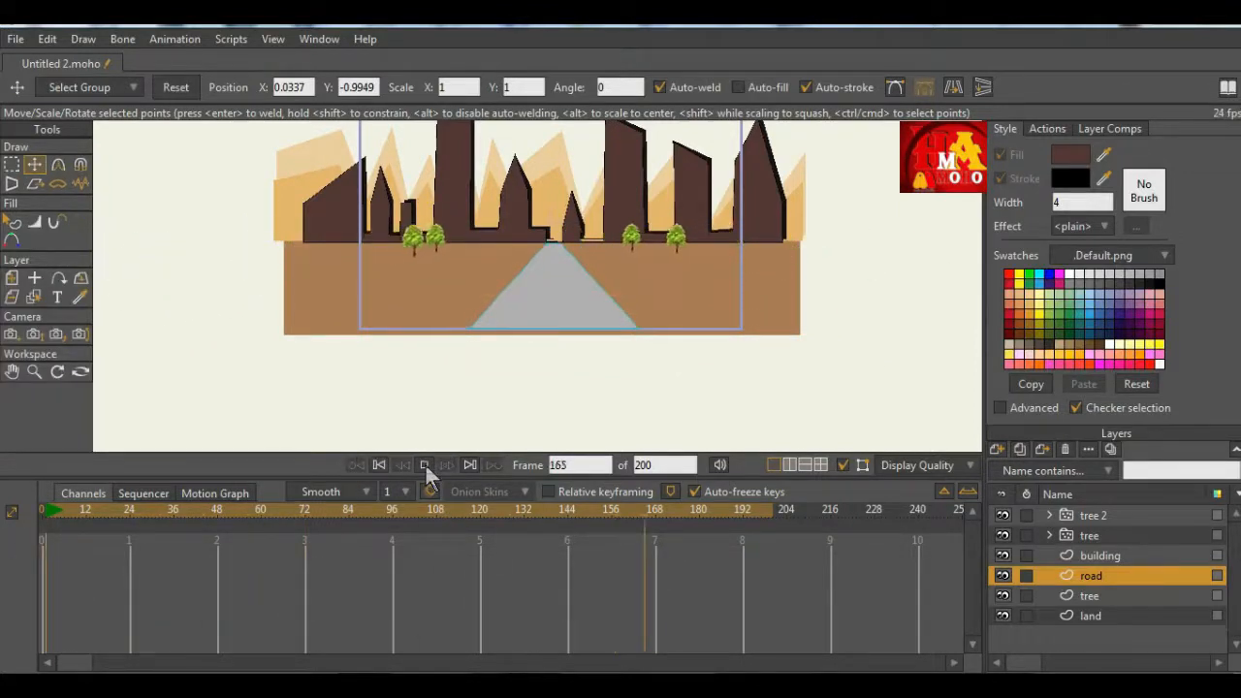
Step: Play back the approaching trees with the tree 2 particle layer selected, and return to frame 0
left_click(424, 464)
left_click(1105, 516)
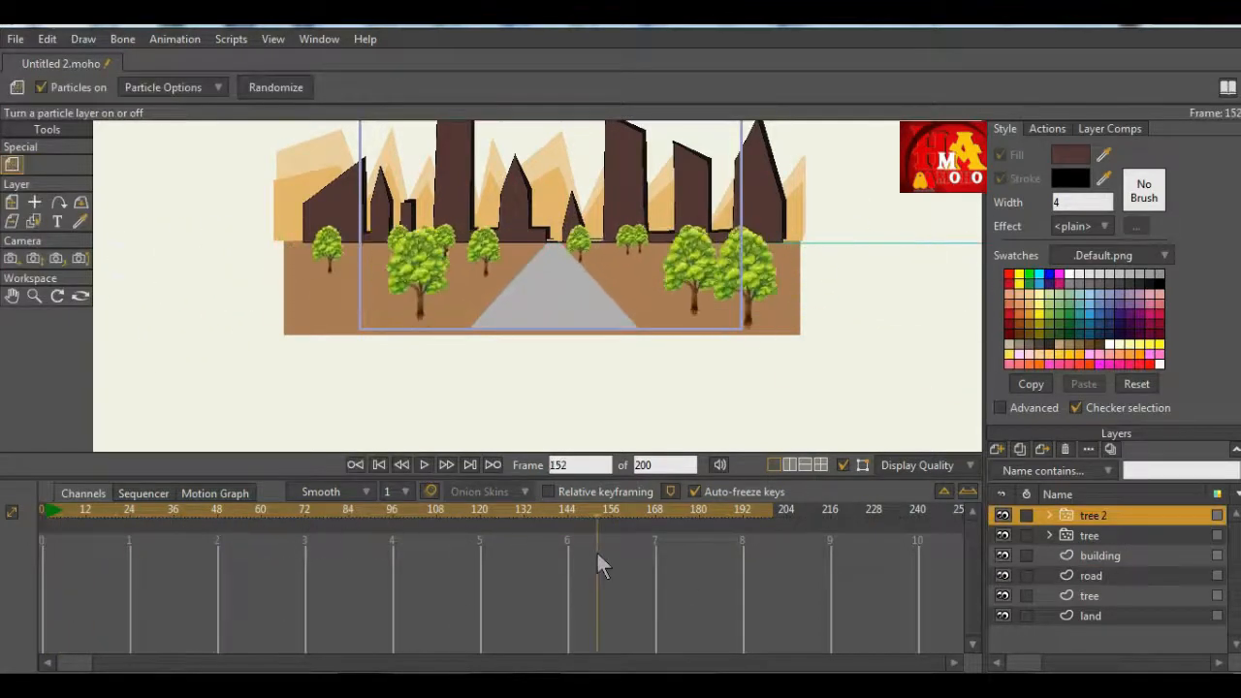
left_click(425, 464)
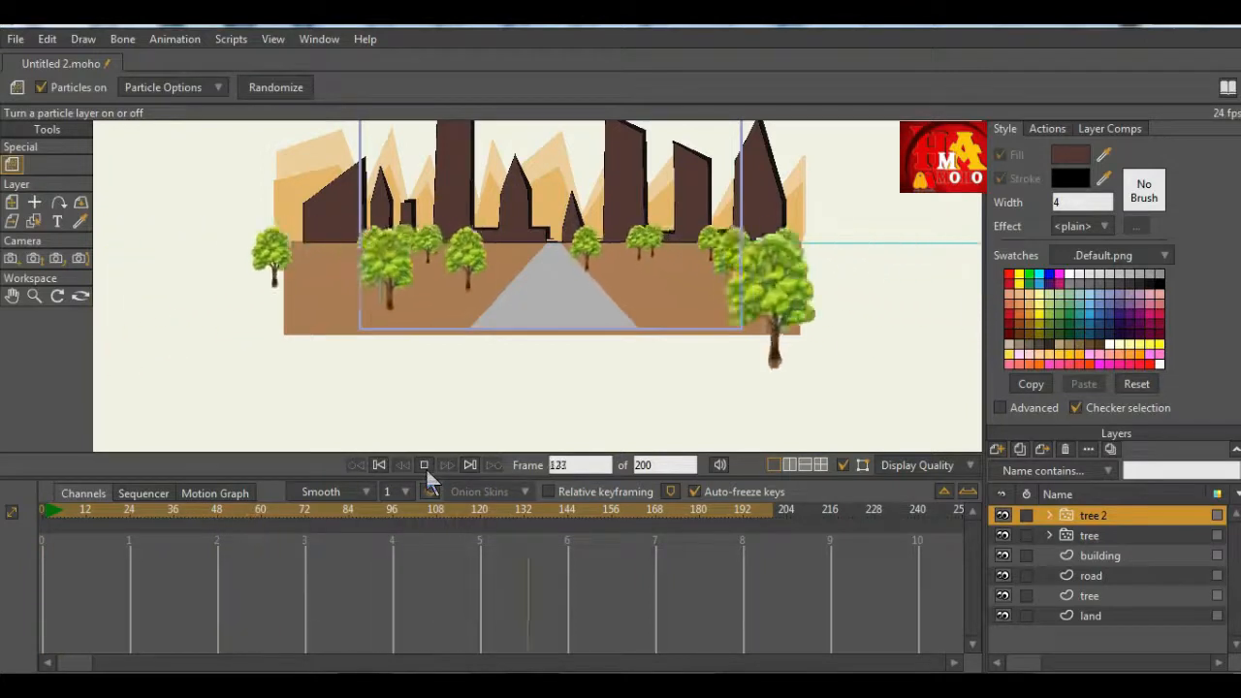
left_click(425, 466)
left_click(41, 510)
Step: Move the tree particle layer slightly outward to the left and the tree 2 particle layer slightly outward to the right
left_click(1139, 538)
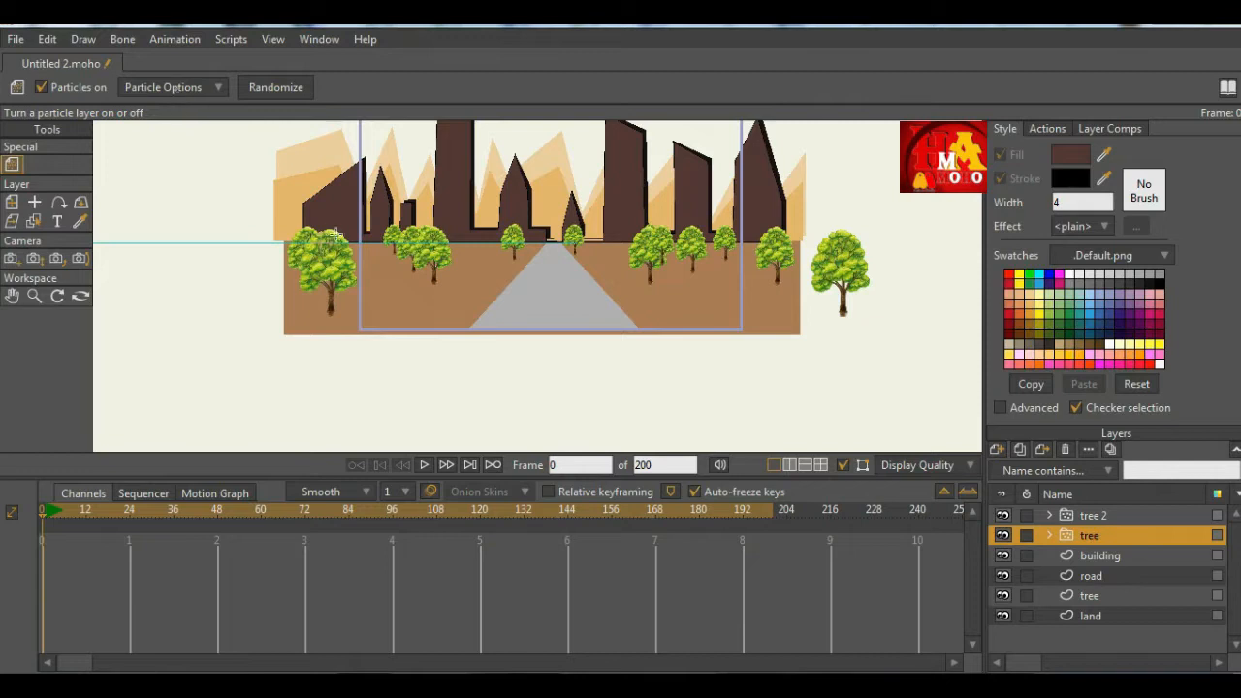
left_click(12, 201)
left_click_drag(320, 308, 298, 304)
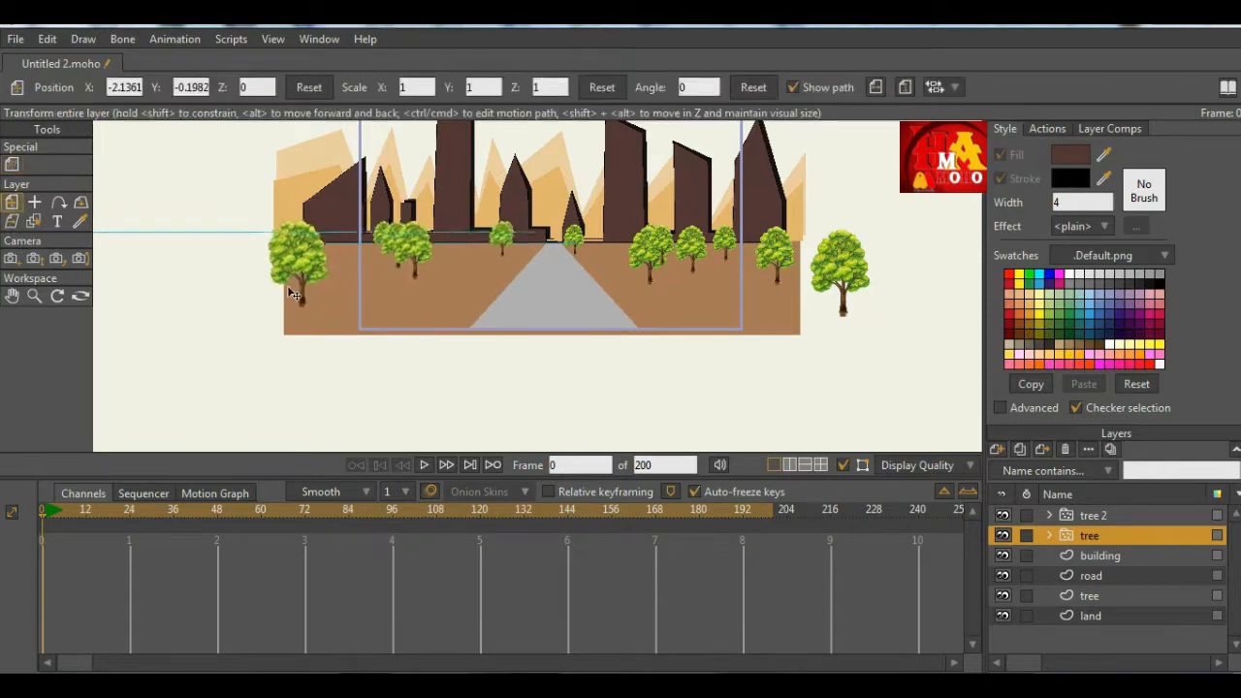
left_click(1074, 516)
mouse_move(861, 301)
left_mouse_down()
mouse_move(880, 304)
mouse_move(739, 290)
mouse_move(812, 291)
mouse_move(851, 312)
left_mouse_up()
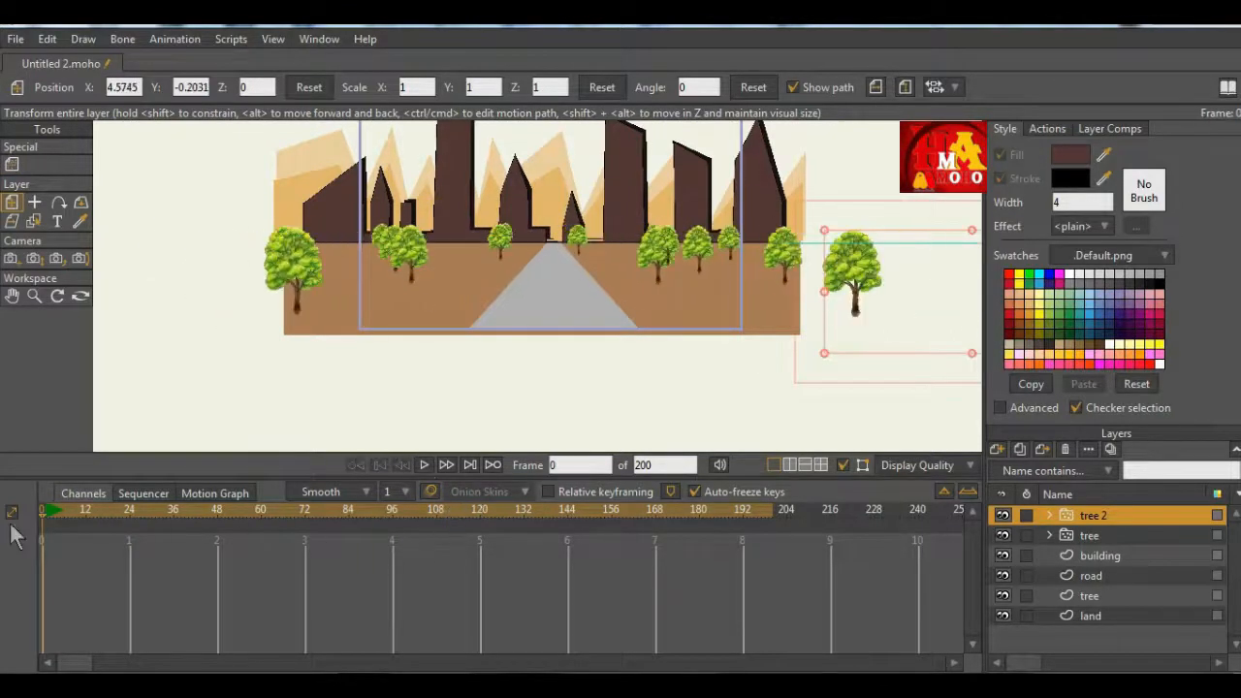
Step: Play back the scene with the repositioned tree layers and scrub to frame 48
left_click(424, 465)
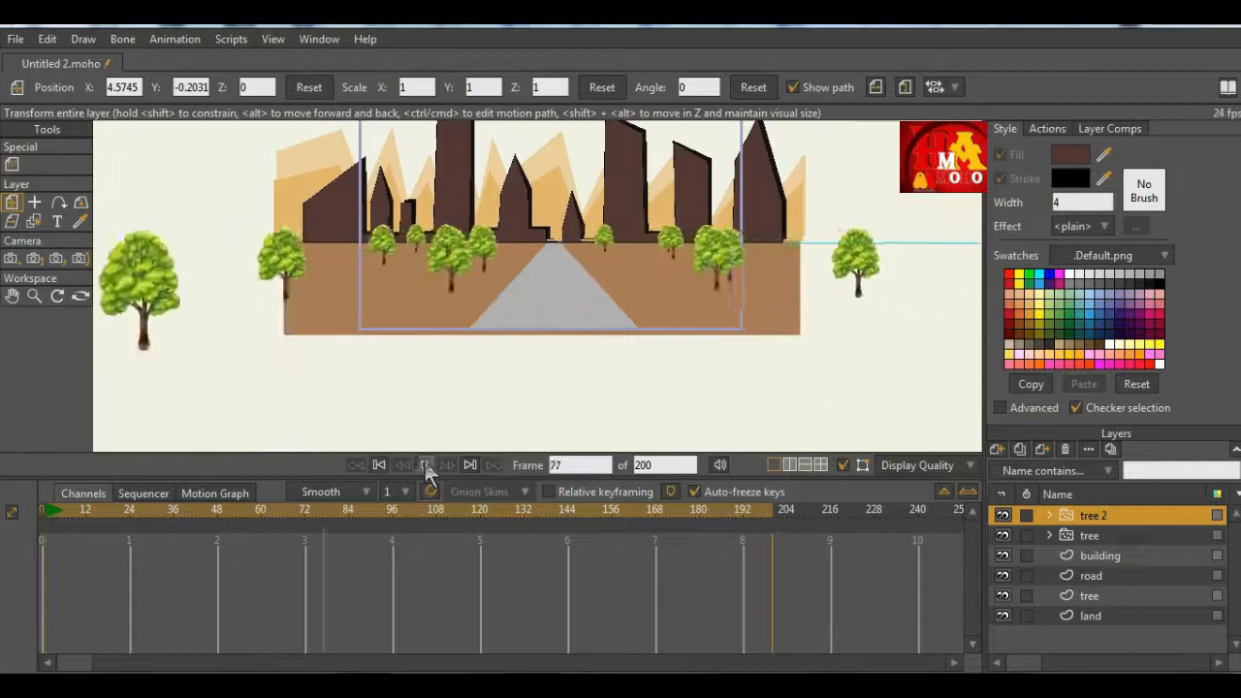
left_click(424, 465)
left_click_drag(254, 516, 218, 545)
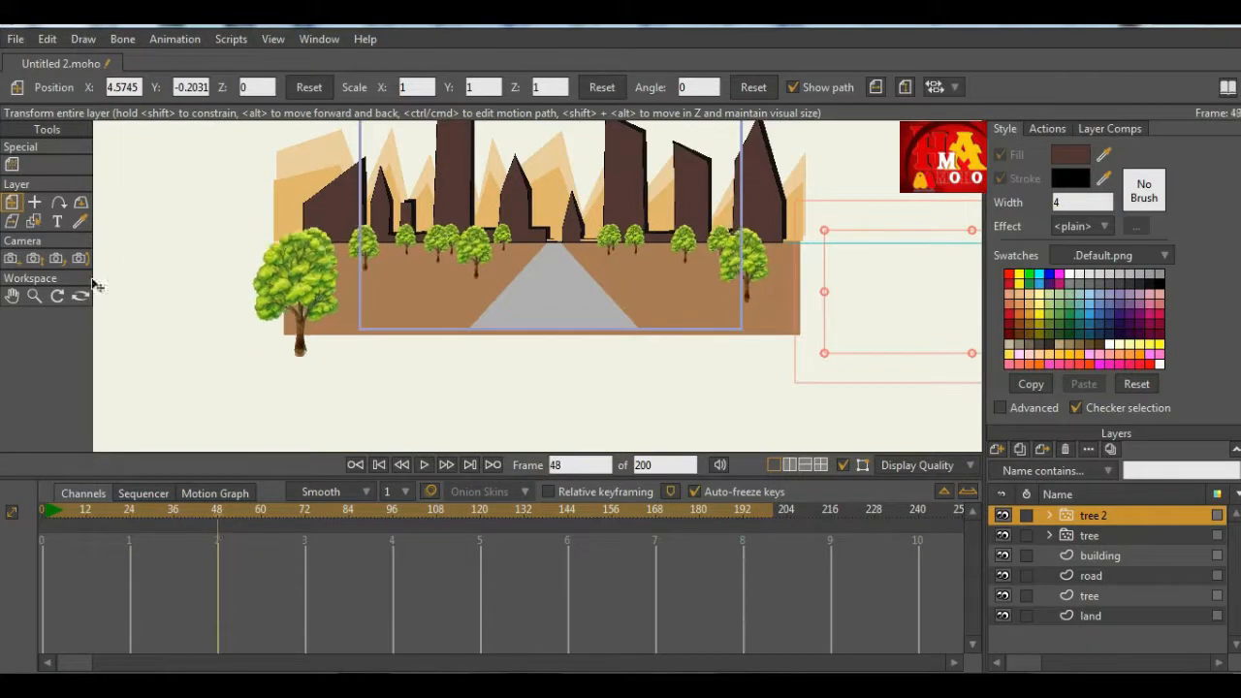
Step: At frame 0, extend the road's near-edge points down to the land's lower edge and widen the near end
left_click(1090, 575)
left_click(13, 169)
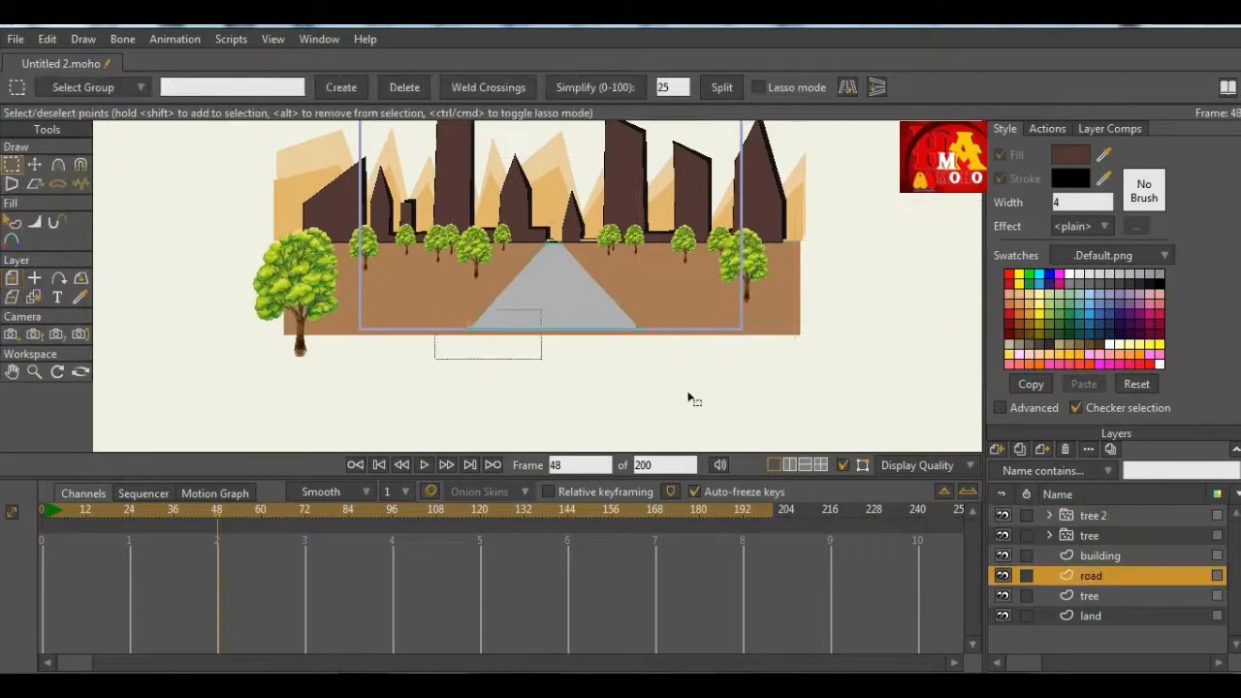
key("shift+ctrl+Left")
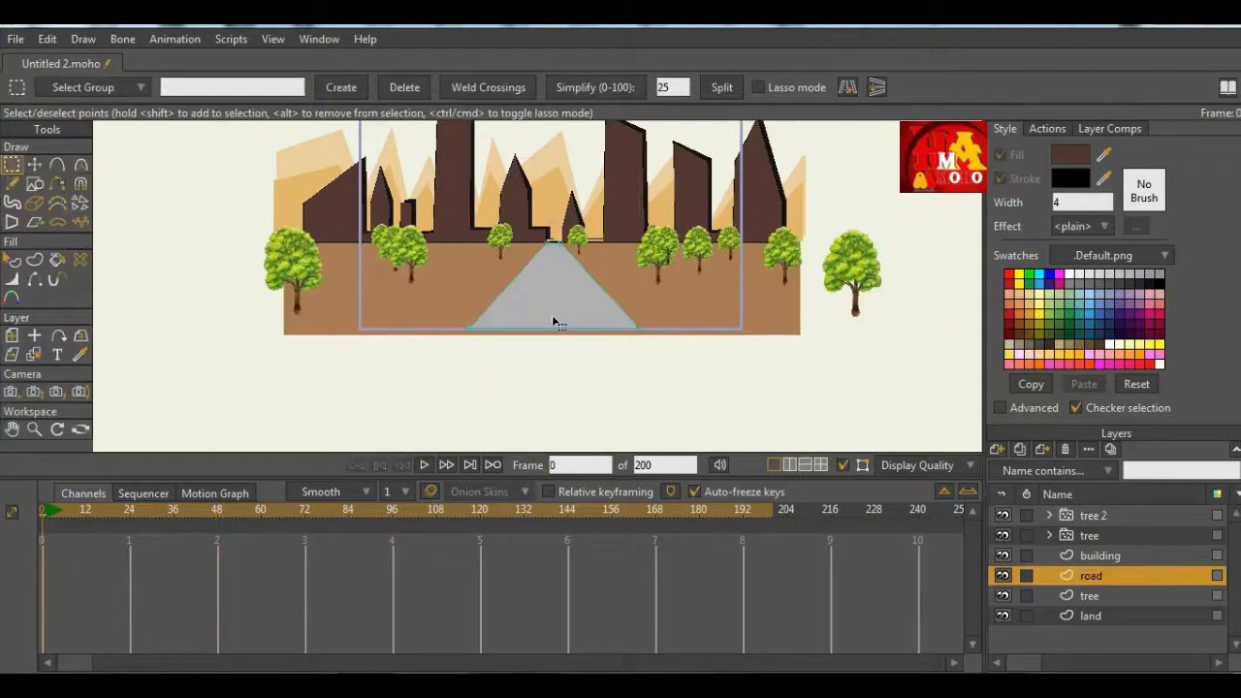
left_click(37, 167)
left_click(12, 166)
left_click_drag(379, 312, 687, 387)
left_click(34, 167)
scroll(475, 308, "up", 2)
left_click_drag(465, 347, 419, 351)
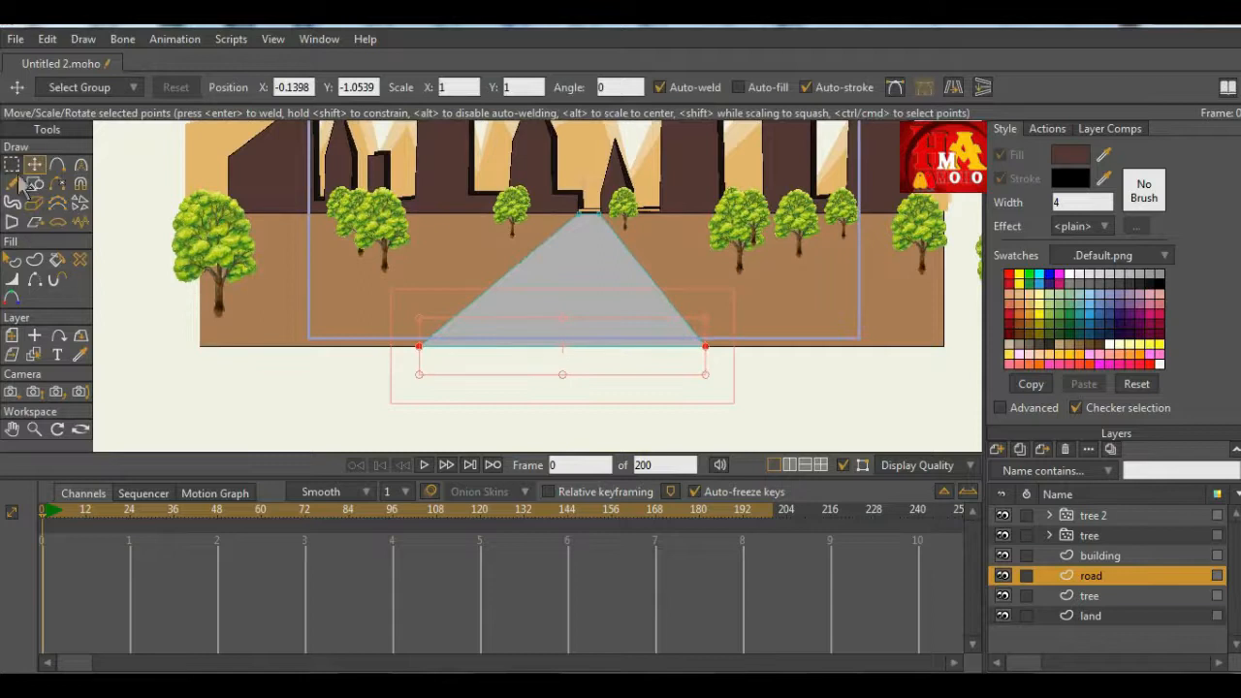
Step: Key the road's near edge swinging right at frame 48, left at frame 84, and right again at frame 144
left_click_drag(82, 512, 219, 543)
left_click_drag(573, 357, 710, 358)
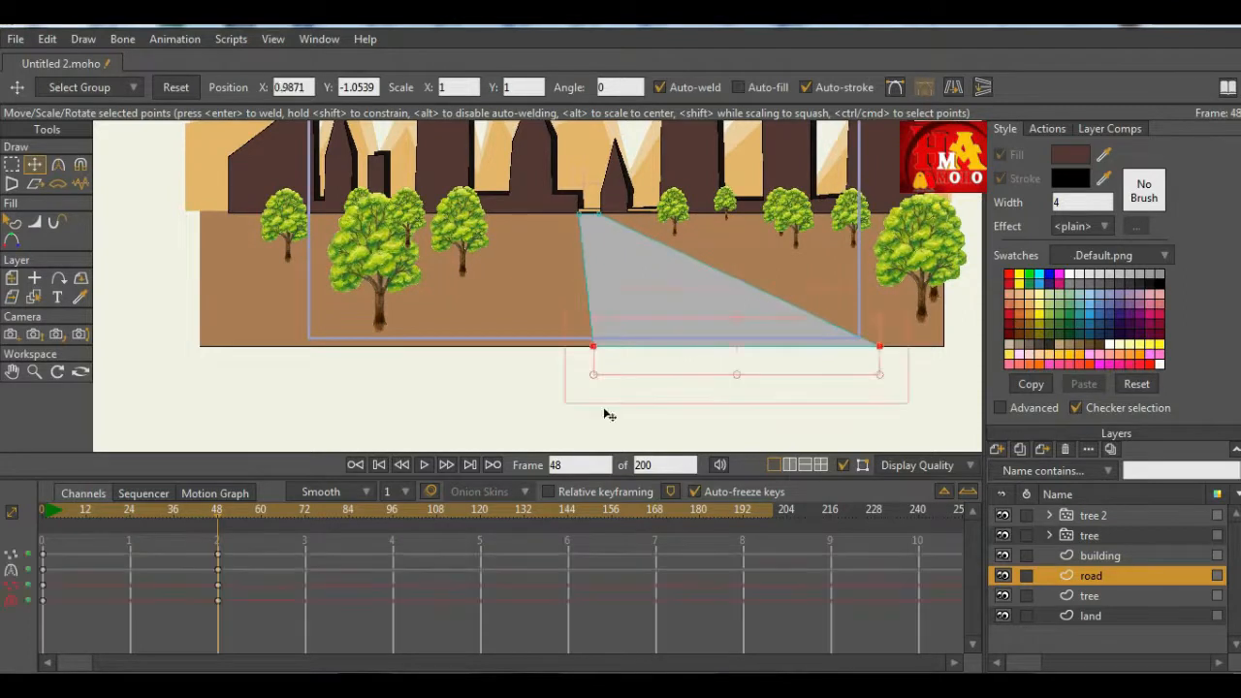
left_click_drag(215, 514, 350, 521)
left_click_drag(799, 366, 587, 363)
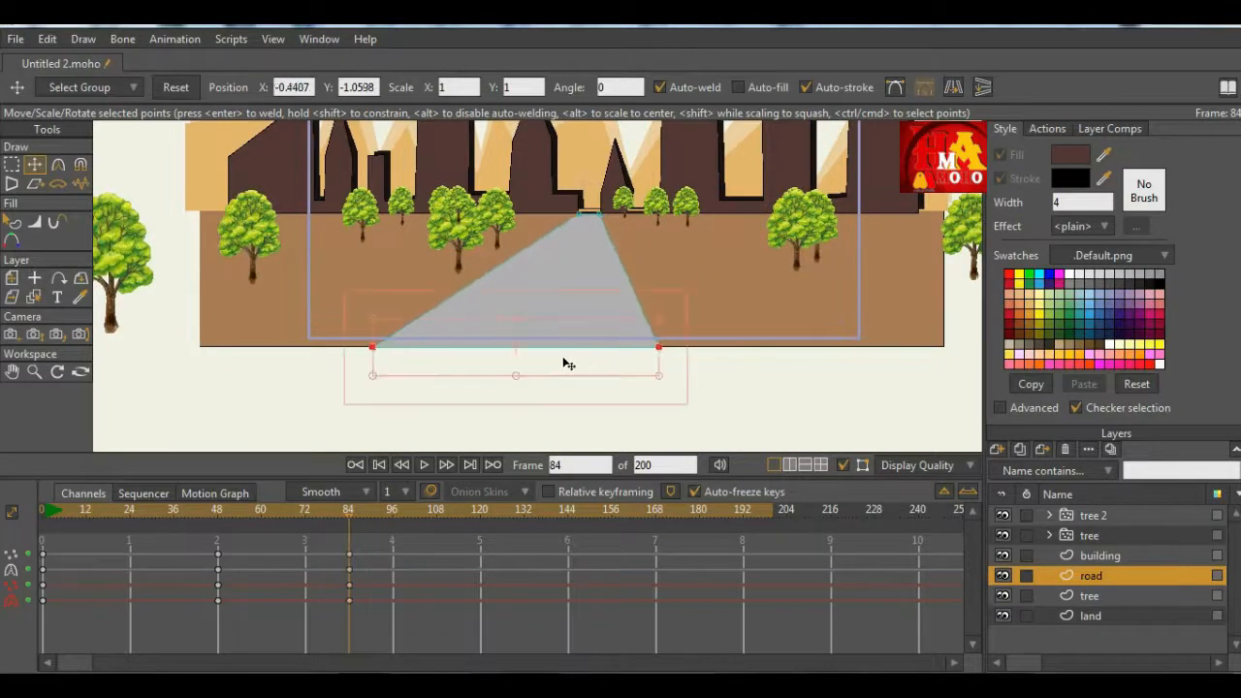
left_click_drag(348, 514, 570, 530)
left_click_drag(490, 359, 618, 356)
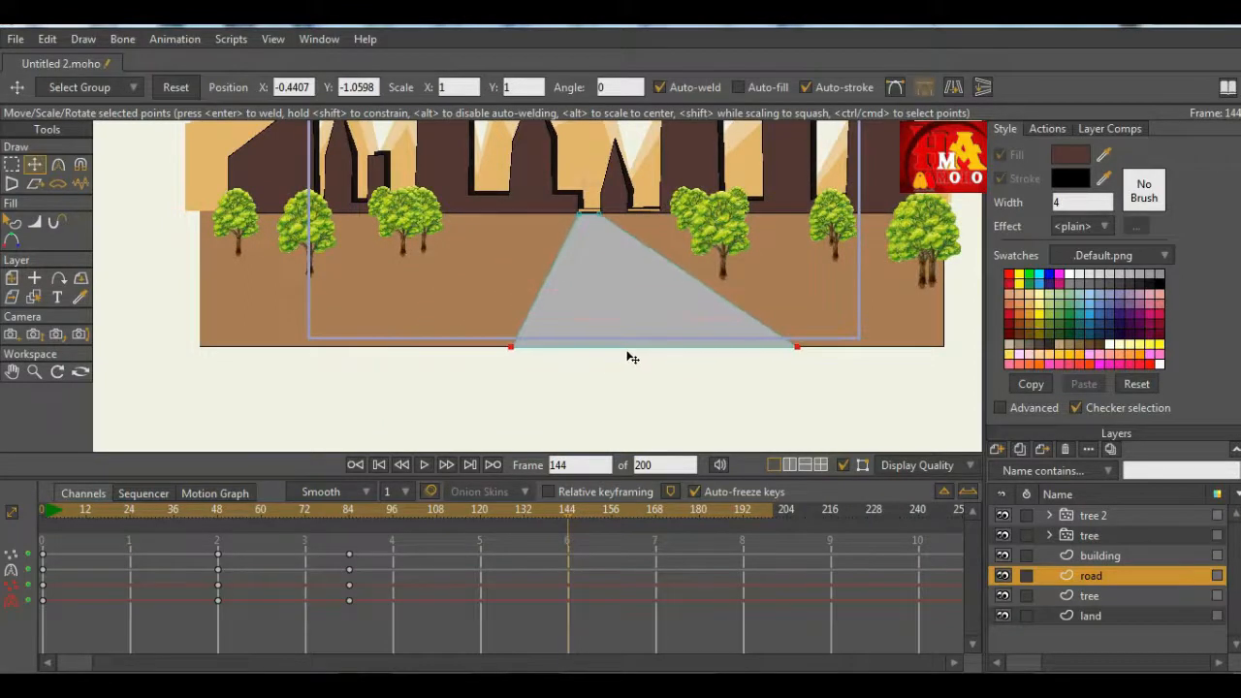
Step: Play back the swinging road animation, including a second playback from frame 0
left_click(423, 464)
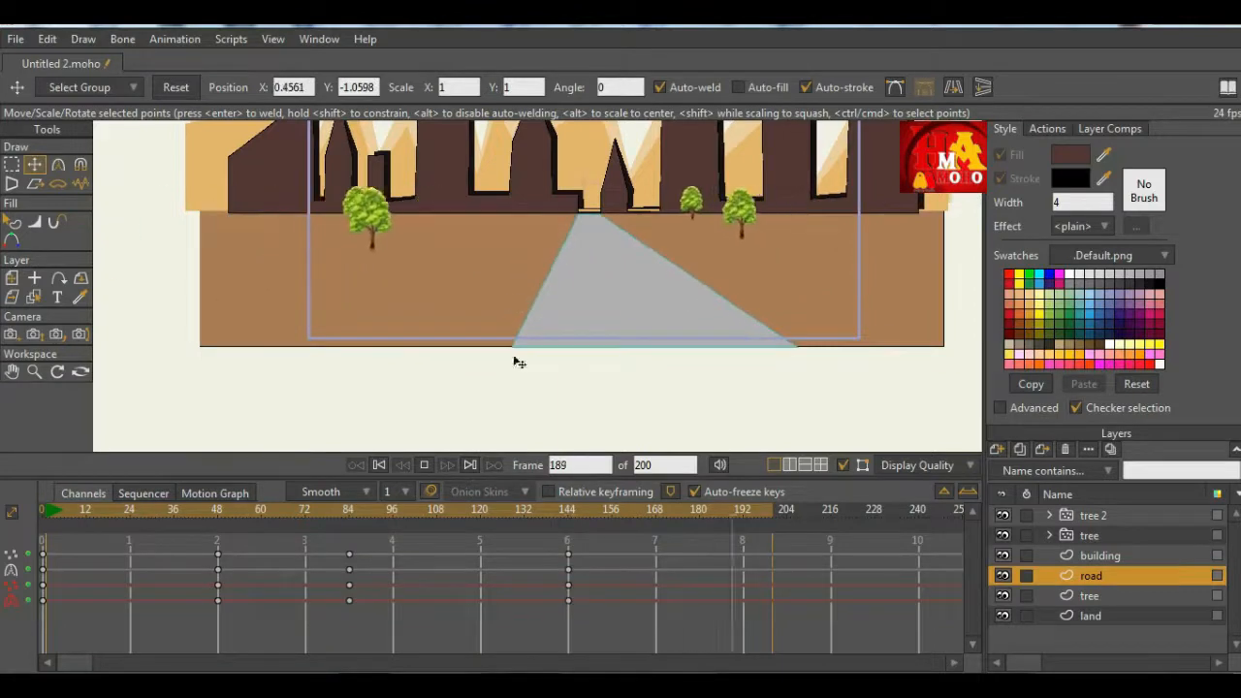
left_click(423, 464)
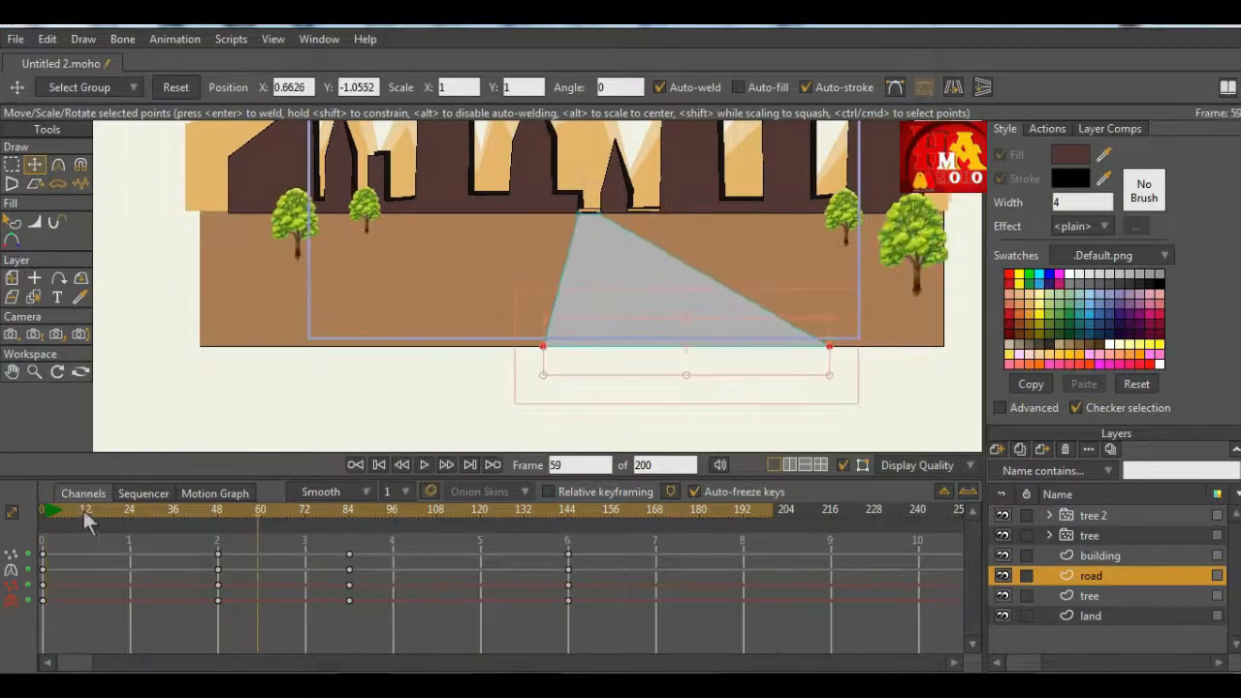
left_click(43, 510)
scroll(546, 221, "up", 1)
left_click(422, 467)
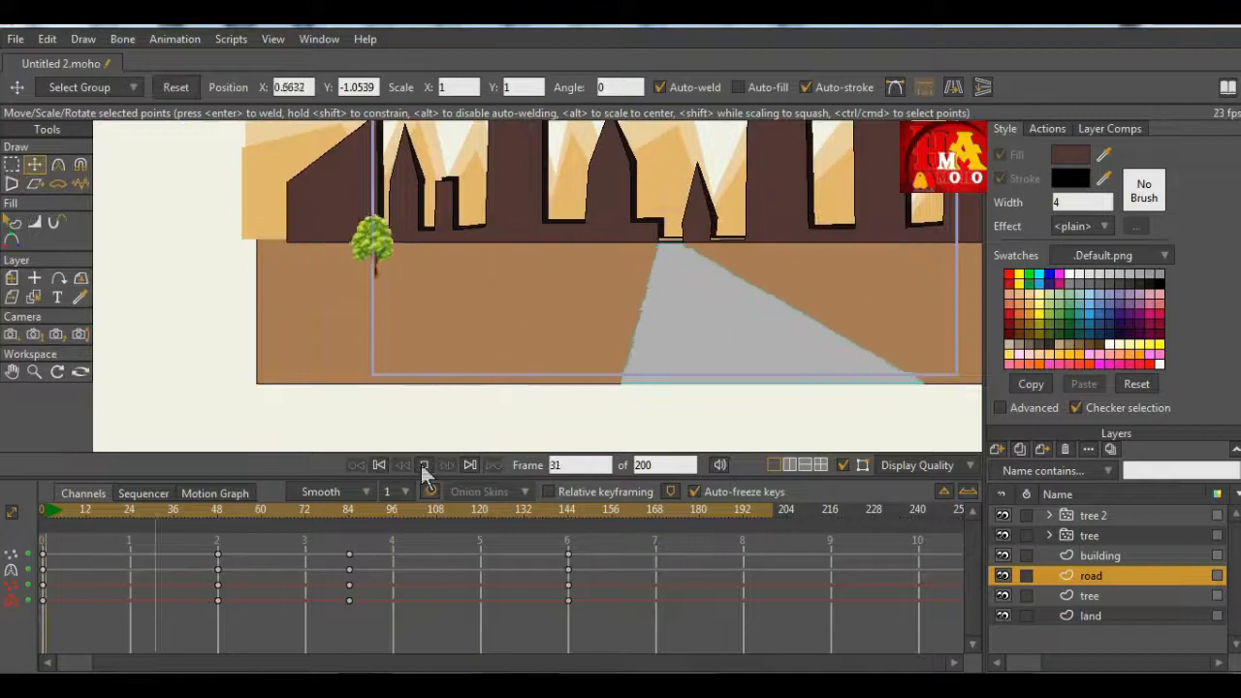
left_click(423, 466)
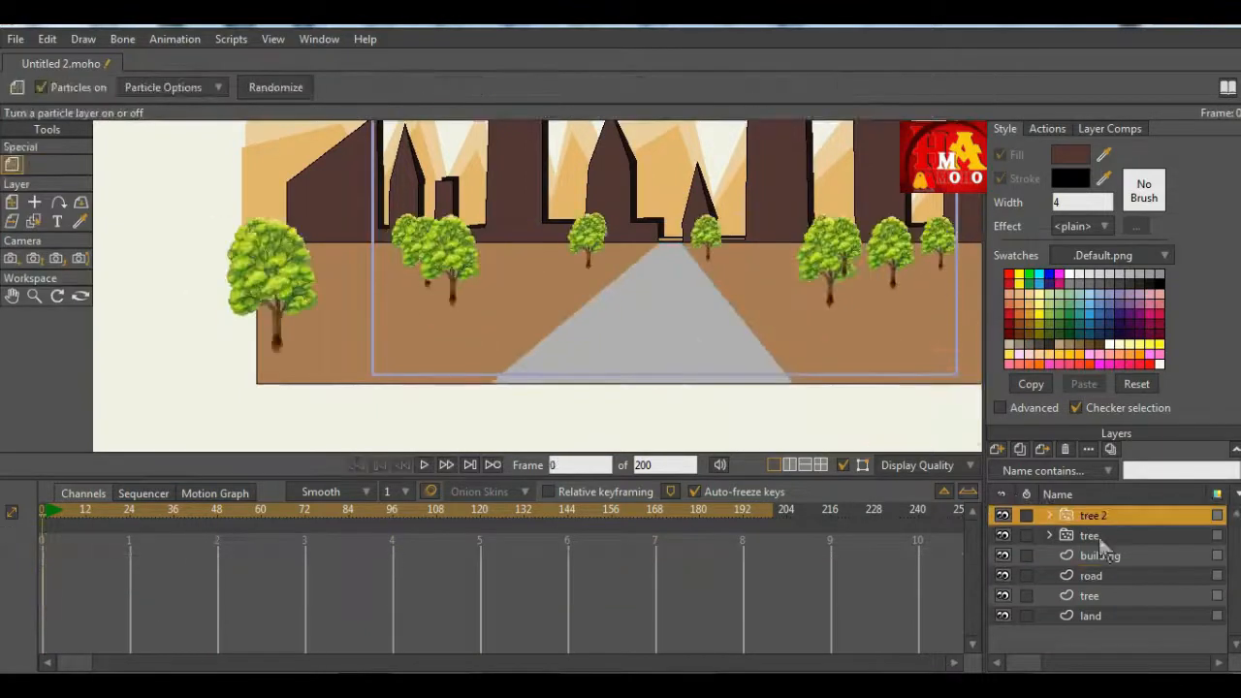
Step: Set the tree 2 layer's particle count to 10 and preview the animation
left_click(163, 89)
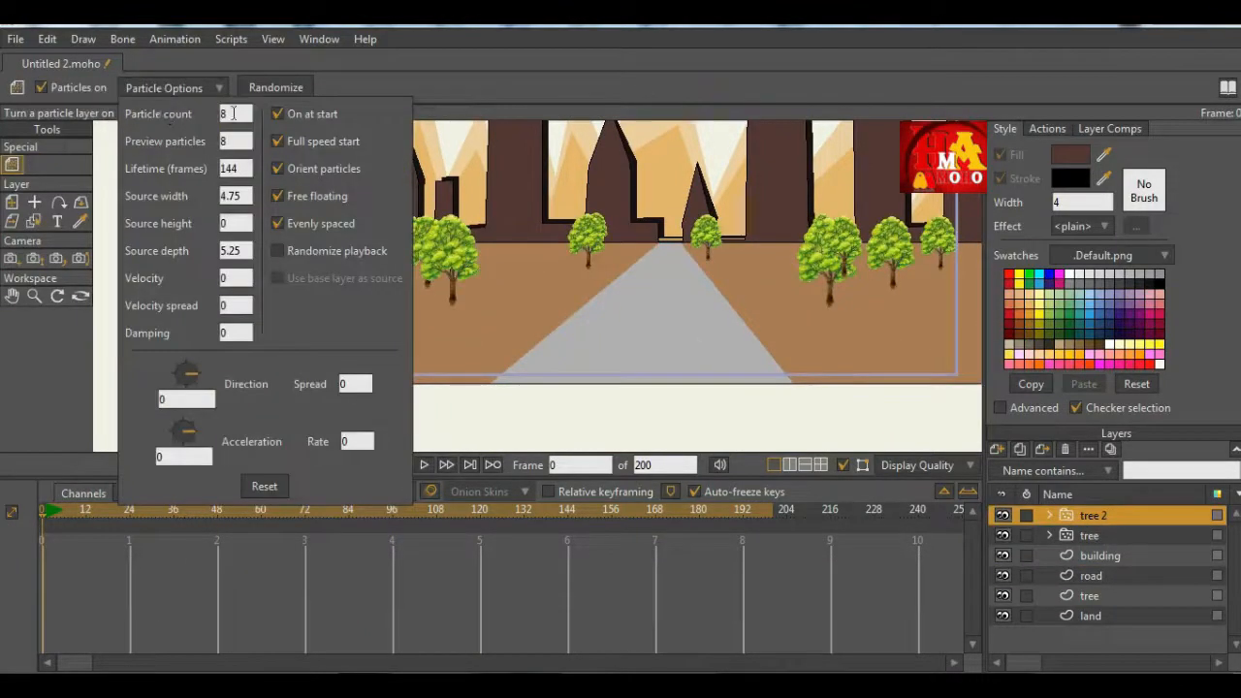
type("10")
left_click(426, 463)
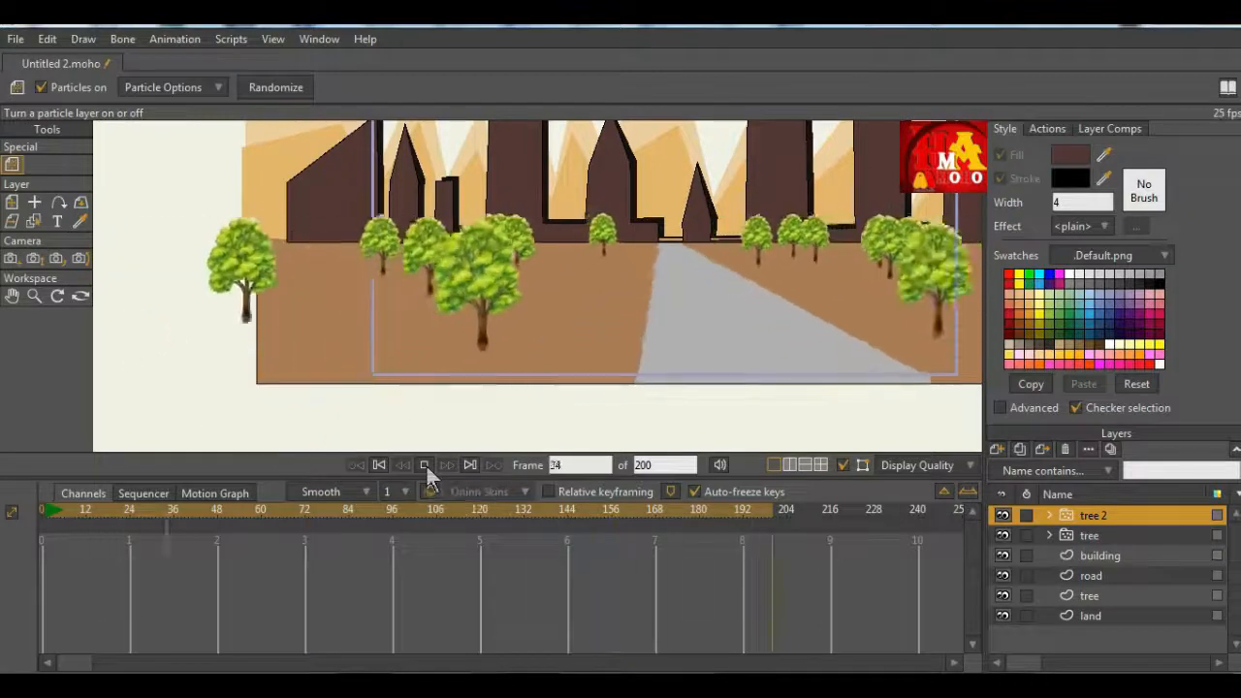
left_click(425, 463)
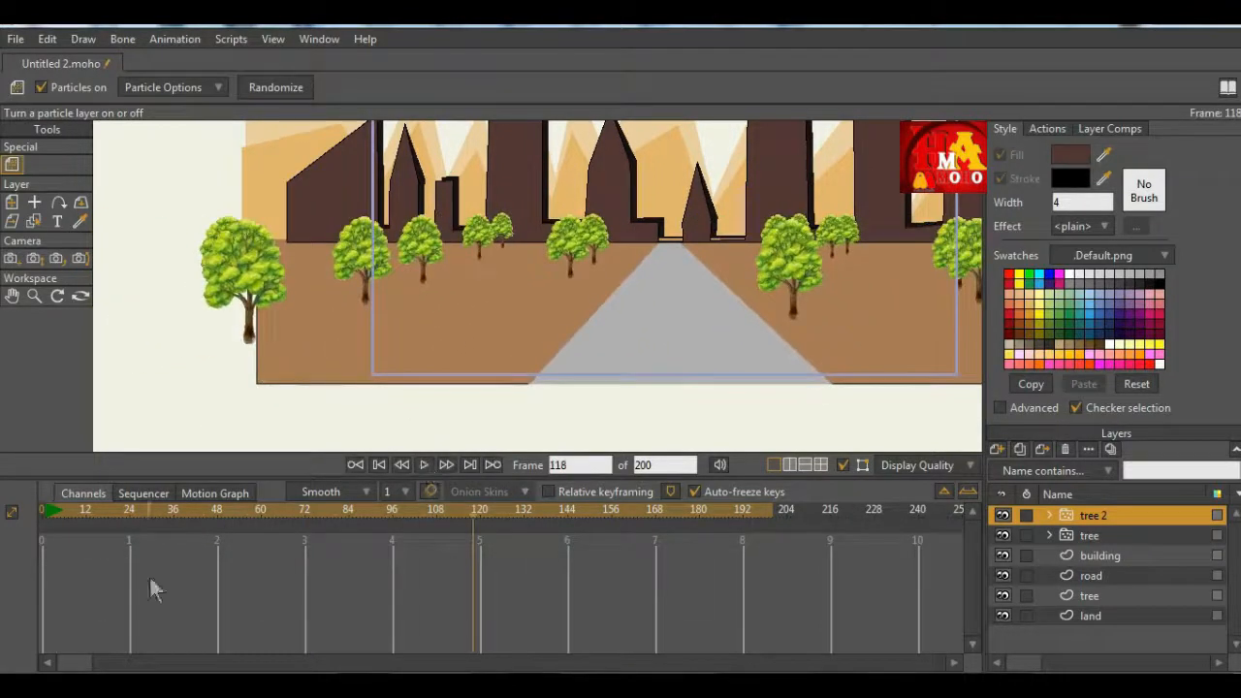
Step: At frame 0, set tree 2's particle lifetime to 109 frames, source width to 2.25 and source depth to 2.75, and preview
left_click(2, 516)
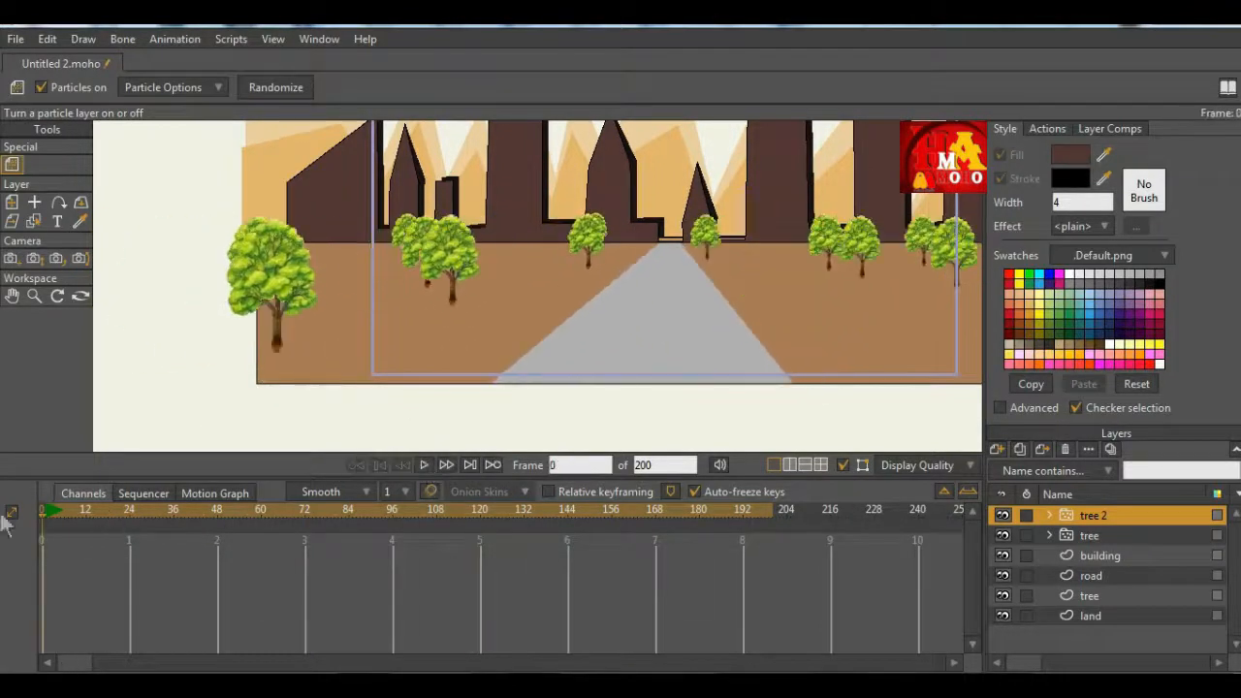
left_click(202, 89)
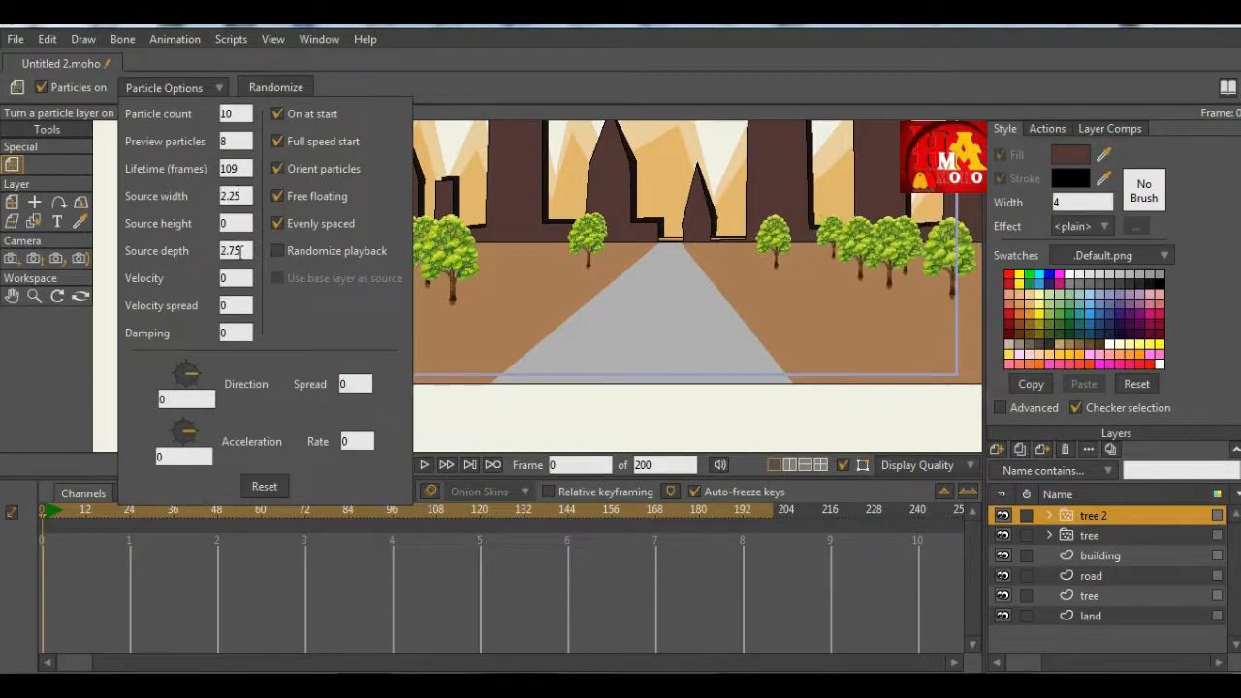
left_click(423, 464)
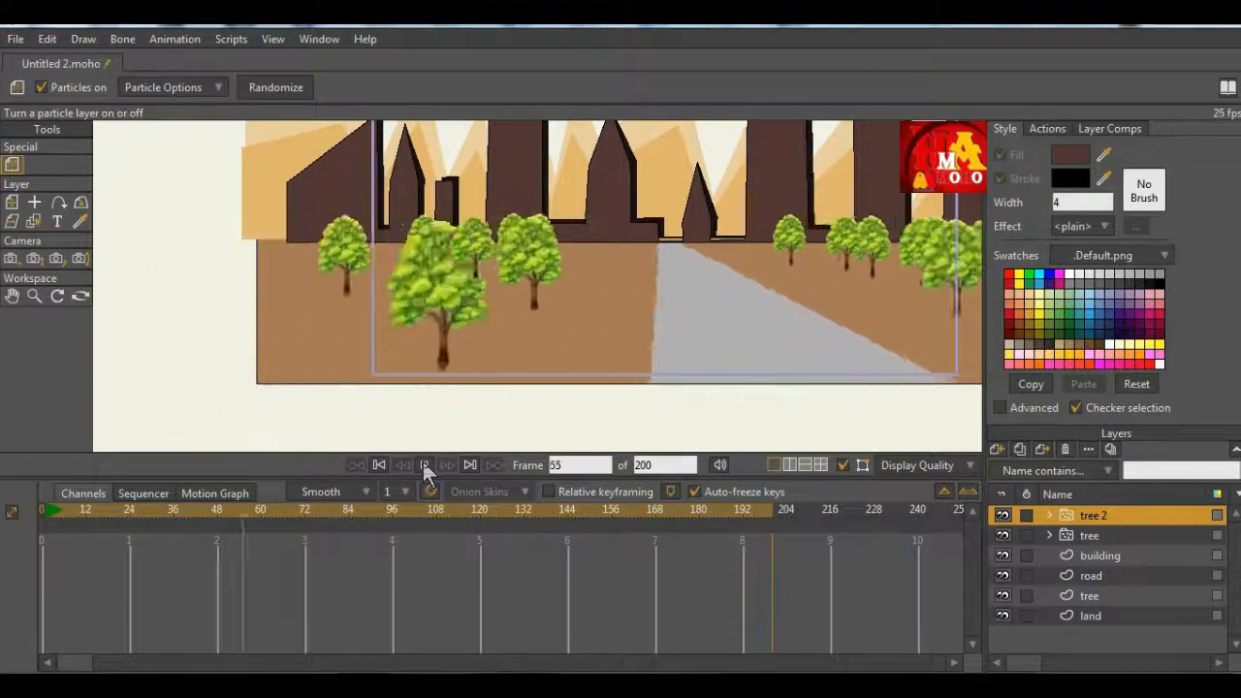
left_click(424, 464)
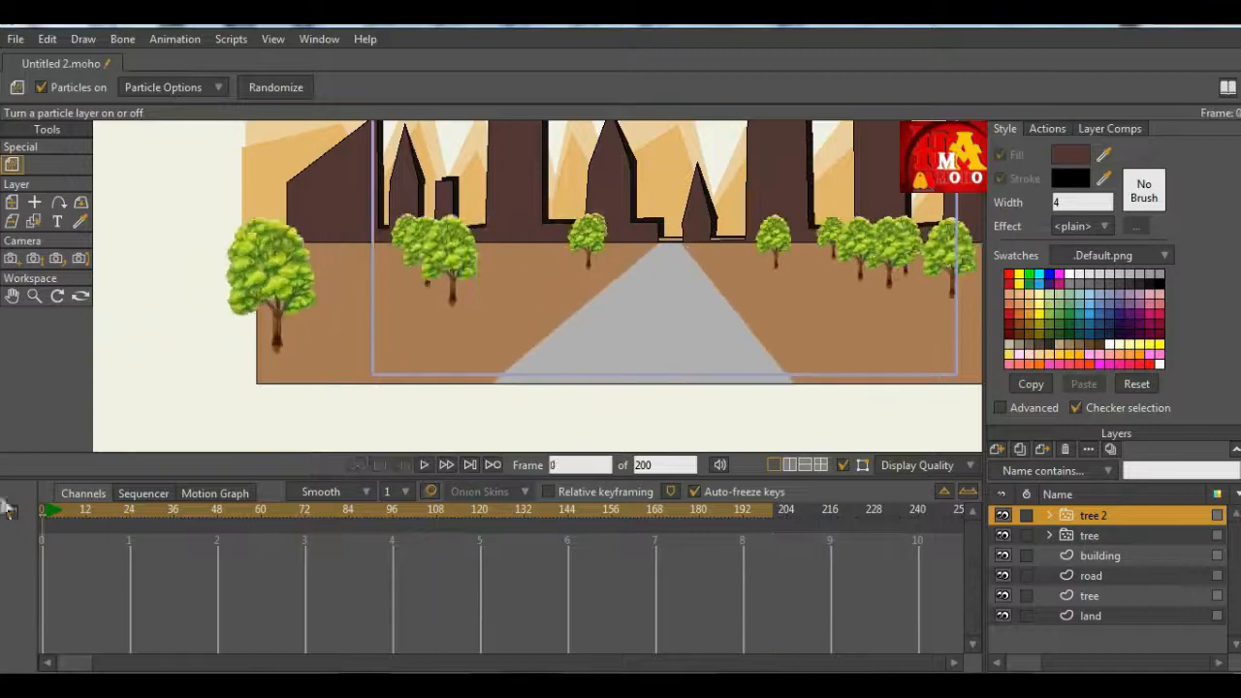
Step: Set tree 2's particle source width to 2.50, adjust its source depth, and preview the result
left_click(165, 88)
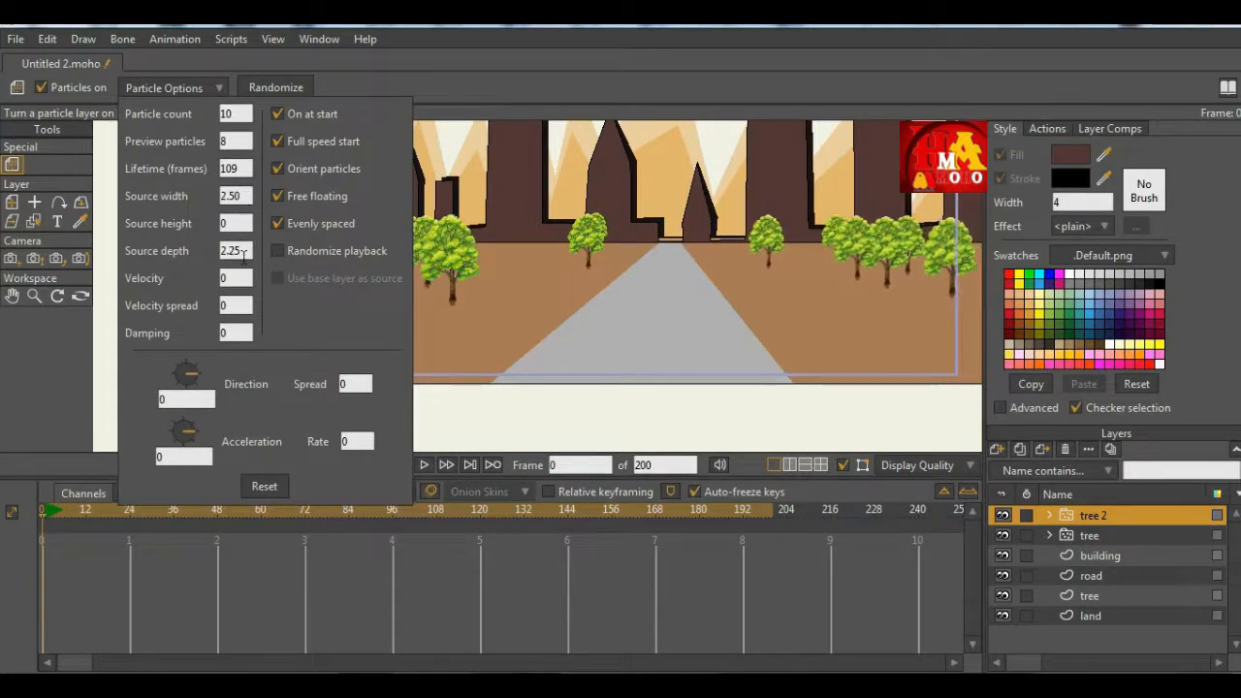
left_click(424, 466)
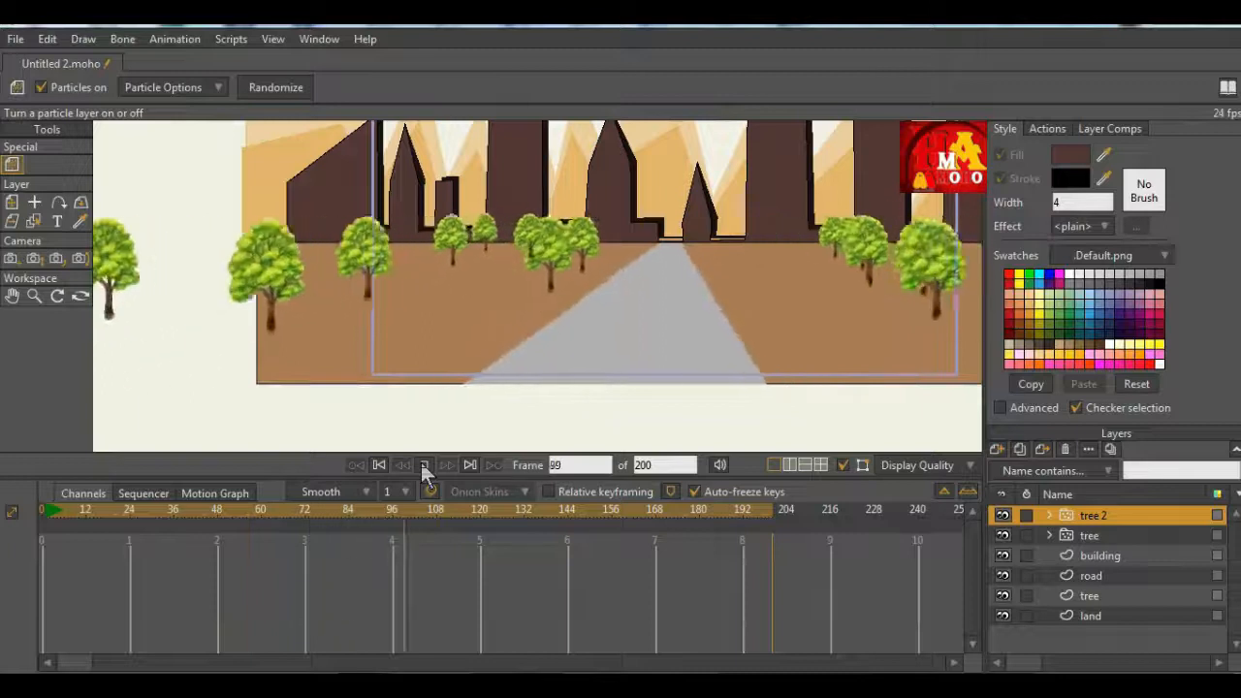
left_click(424, 466)
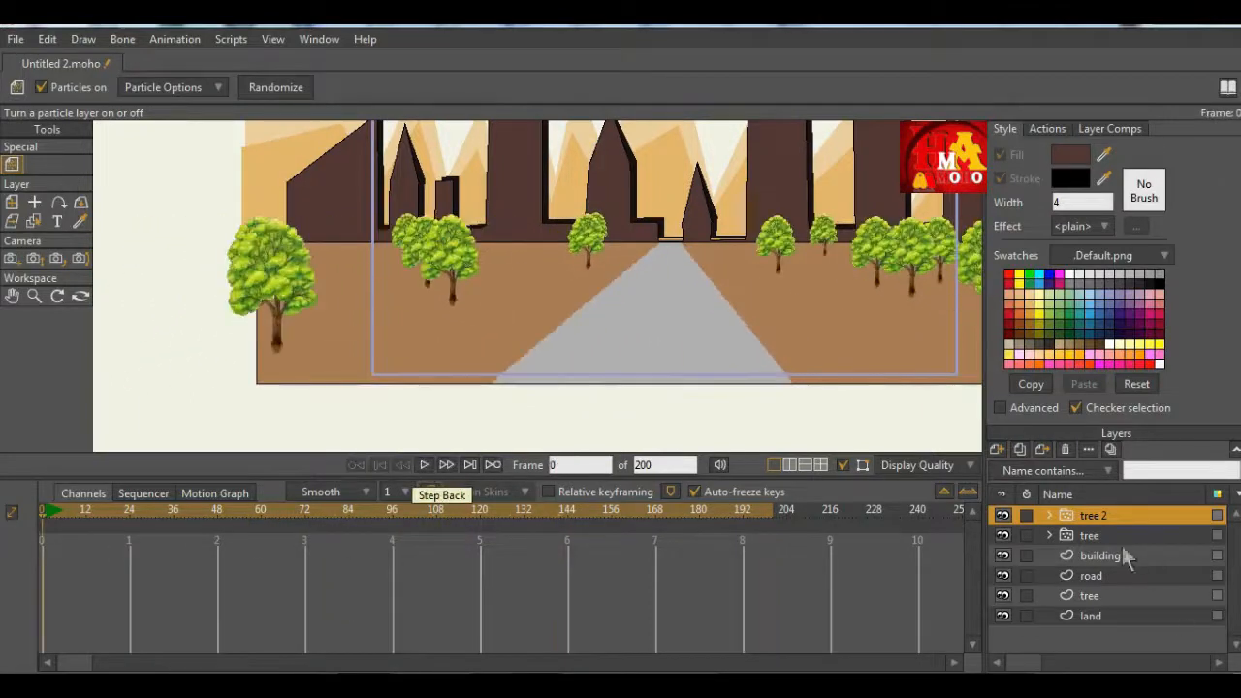
Step: Set the tree particle layer's lifetime to 138 frames and source width to 6.25, adjust its source depth, and preview
left_click(1088, 536)
left_click(148, 90)
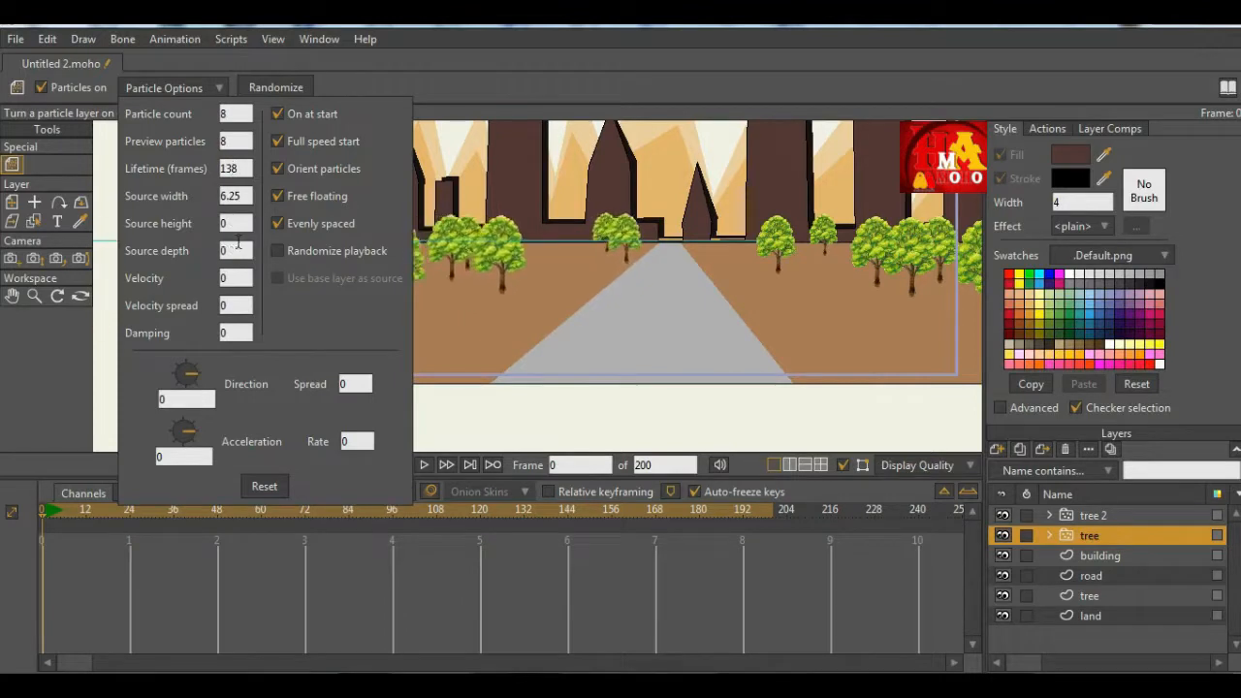
left_click(424, 464)
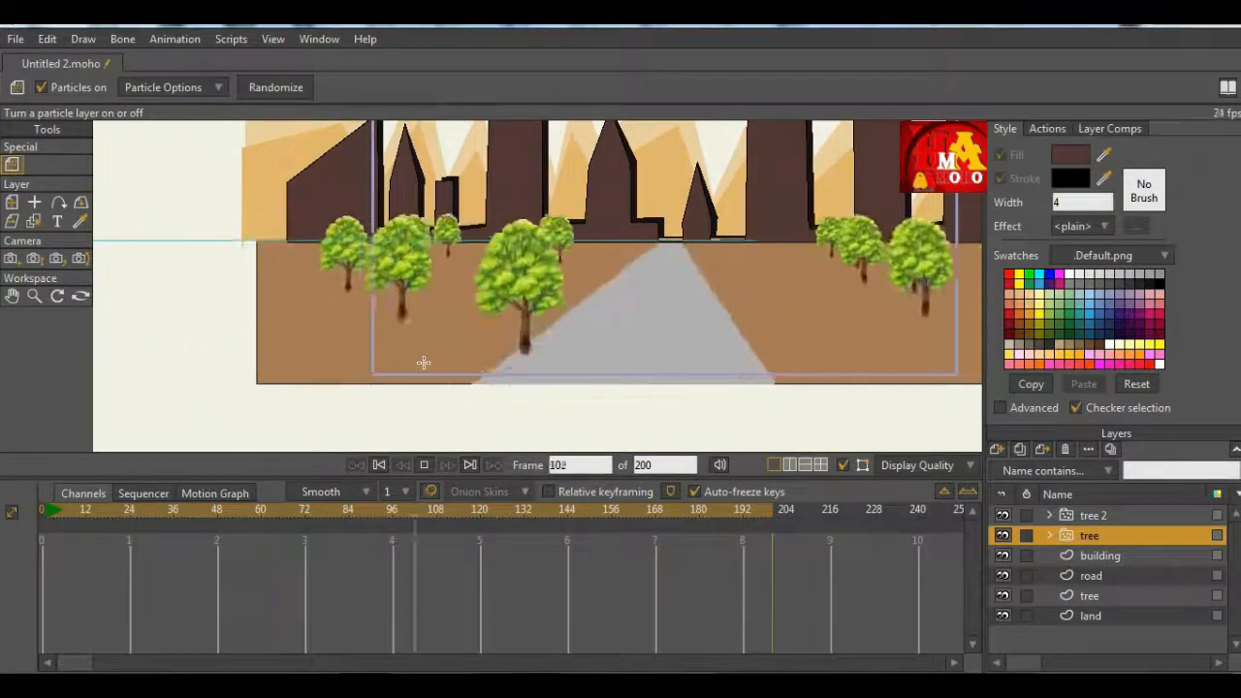
left_click(424, 464)
Step: Shift the road's near edge back toward the center at frame 84 and farther right at frame 144
left_click_drag(399, 508, 350, 528)
left_click(1091, 575)
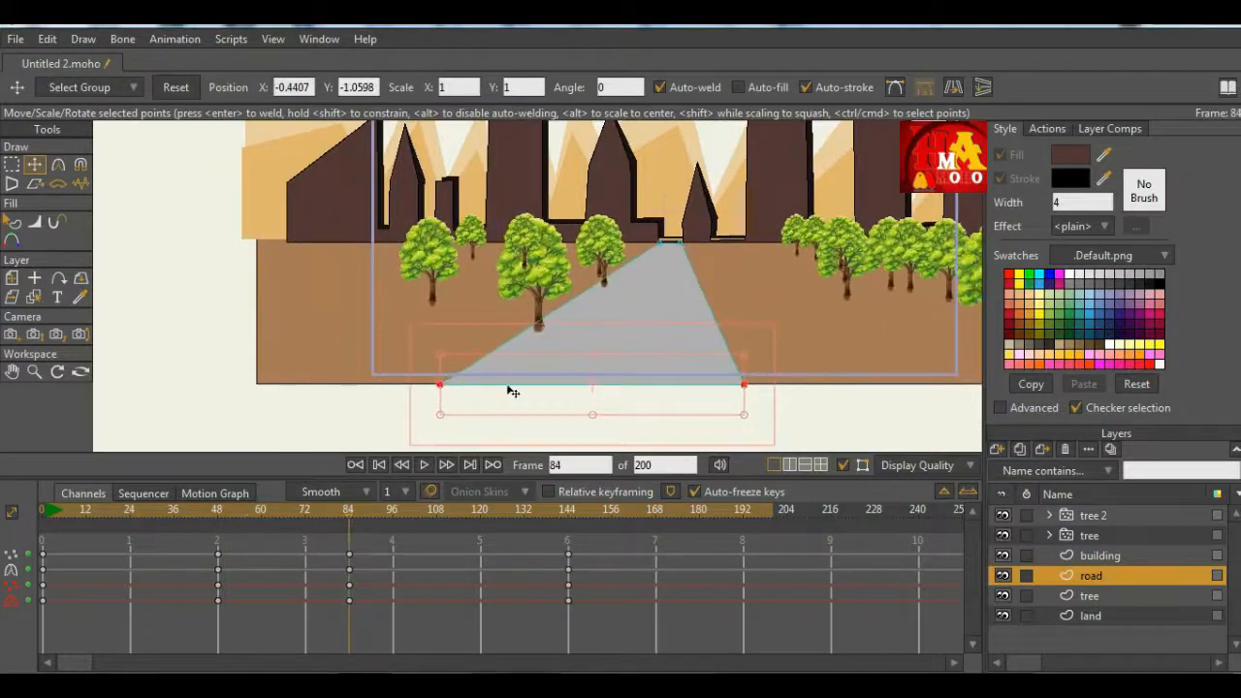
left_click_drag(510, 391, 572, 386)
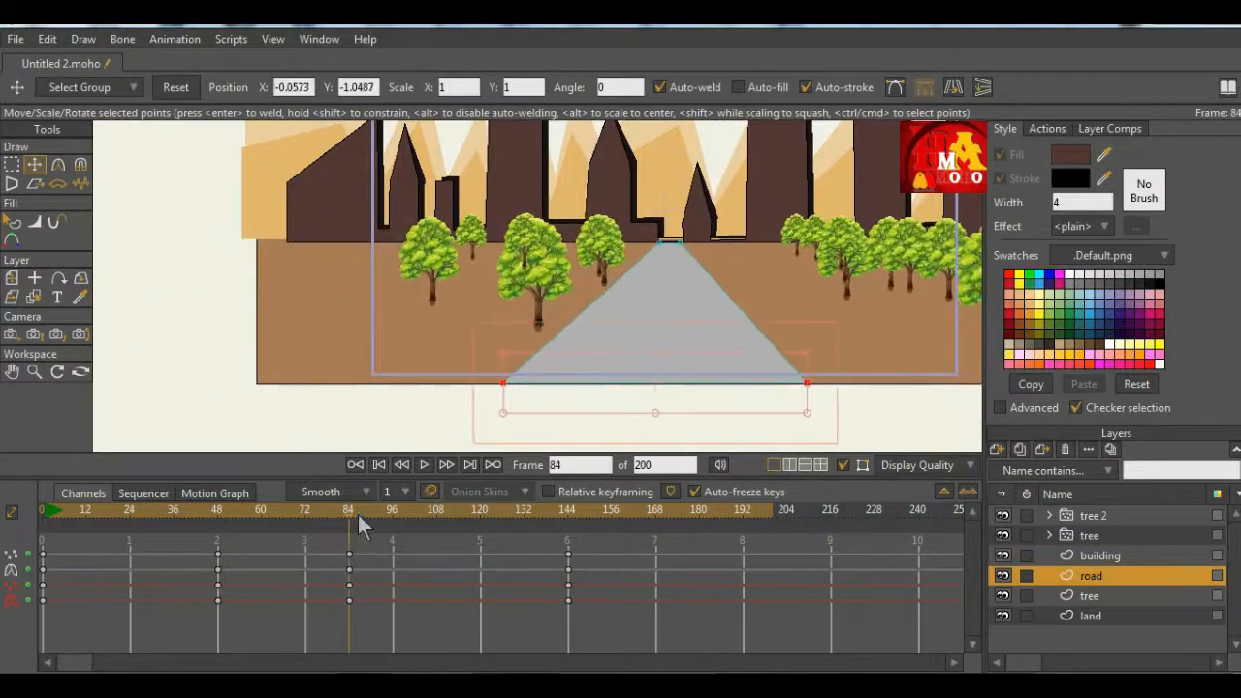
left_click_drag(357, 511, 572, 514)
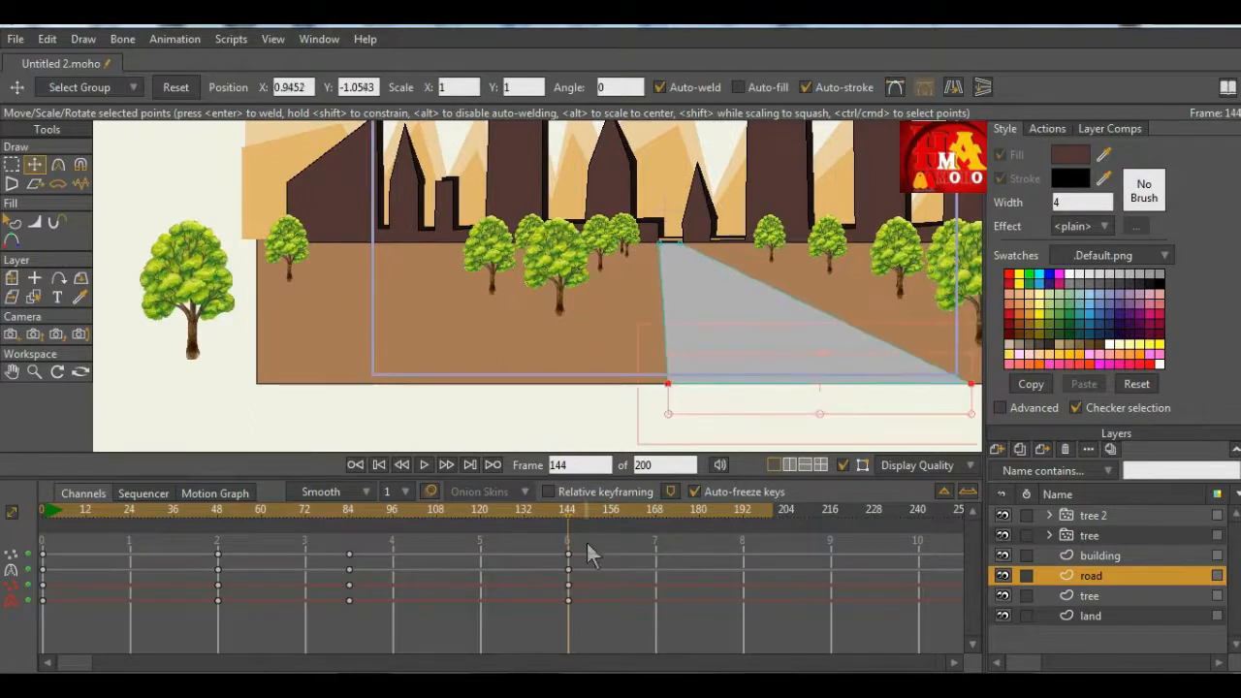
Step: Scrub back toward the start and play the revised road and tree animation with the tree 2 layer selected
left_click_drag(586, 511, 106, 529)
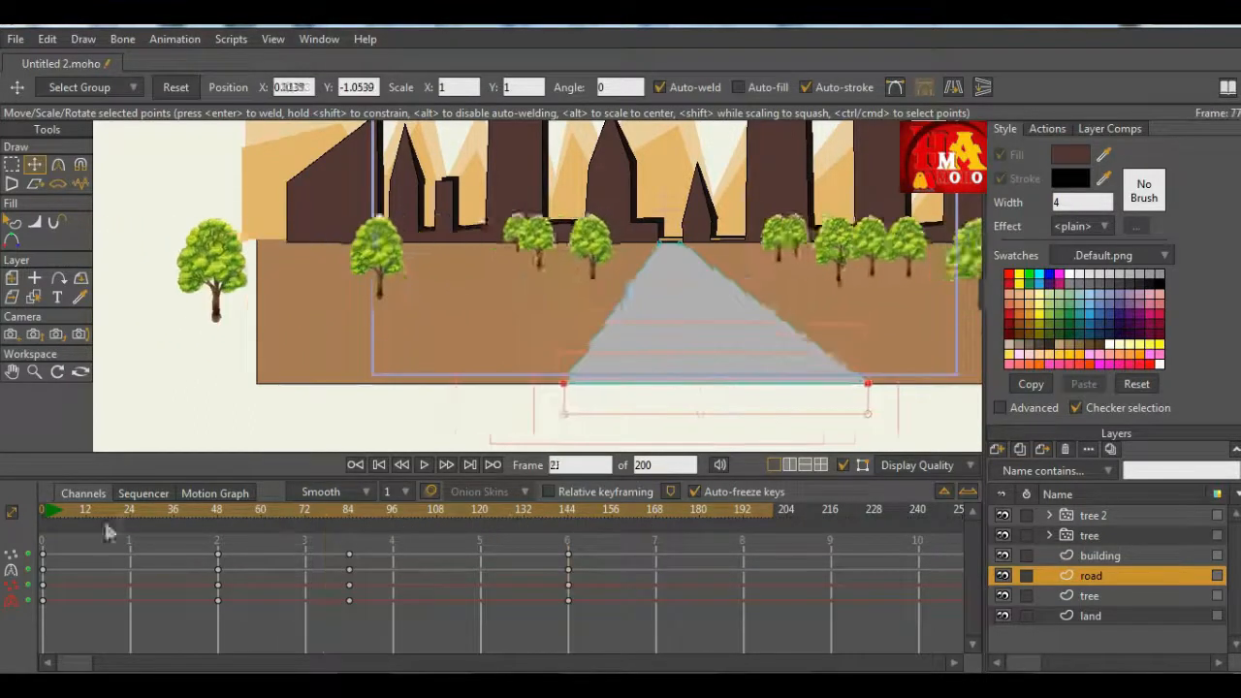
left_click(424, 465)
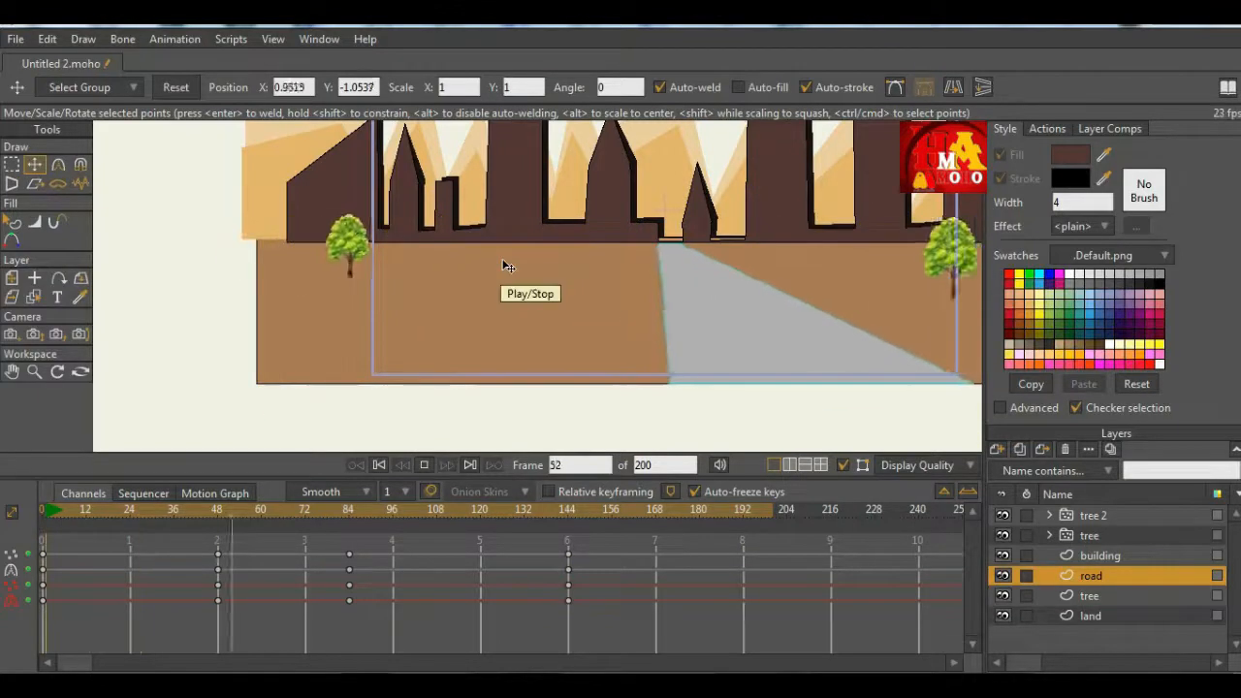
left_click(1124, 514)
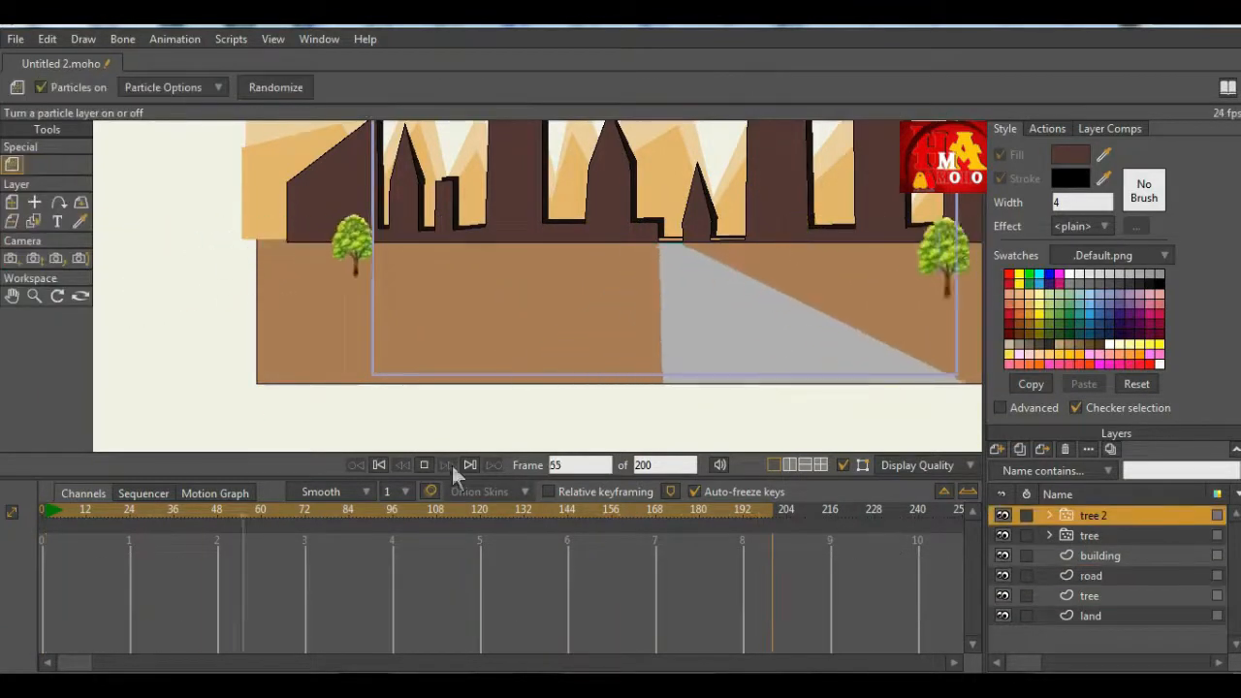
Step: Replay the road and tree animation from the start and return to the beginning
left_click_drag(381, 514, 42, 514)
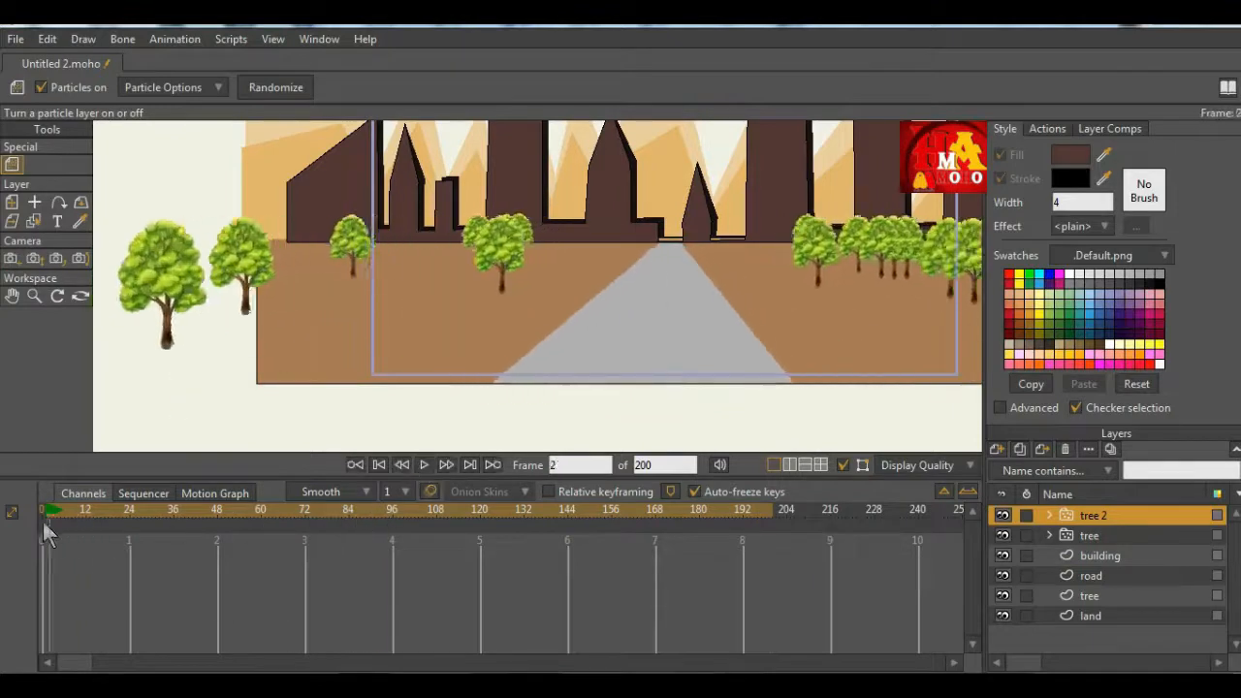
left_click(423, 464)
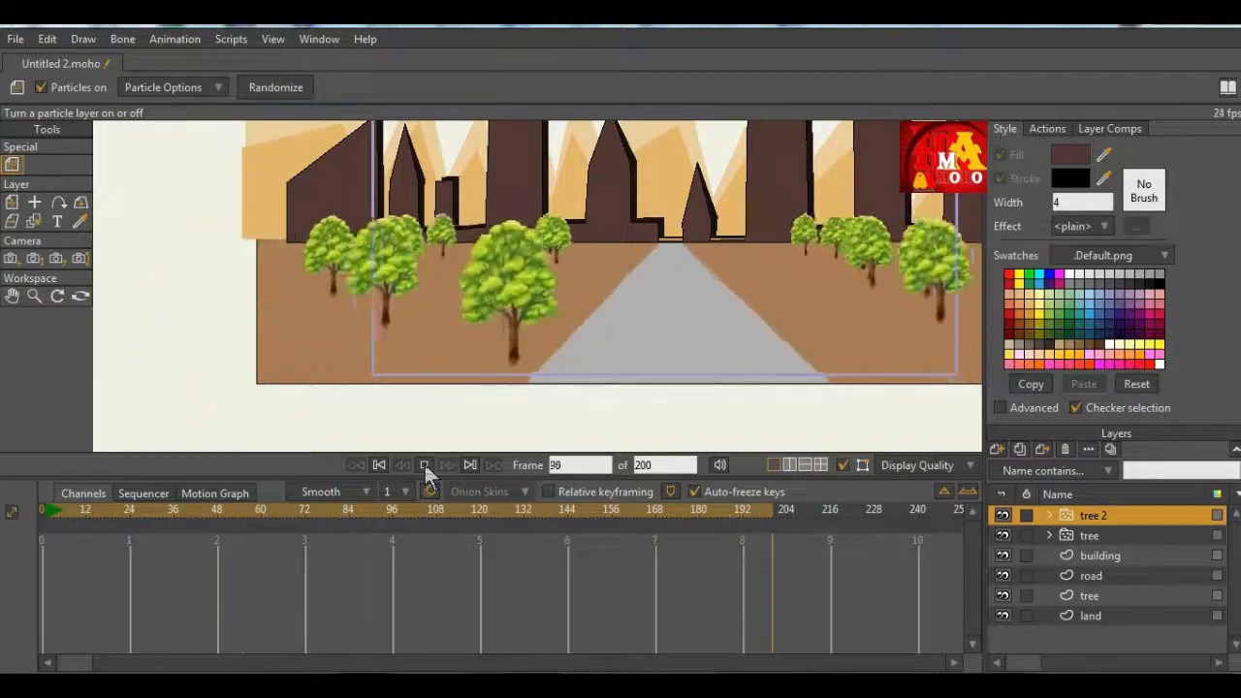
left_click(423, 466)
left_click_drag(76, 539, 2, 540)
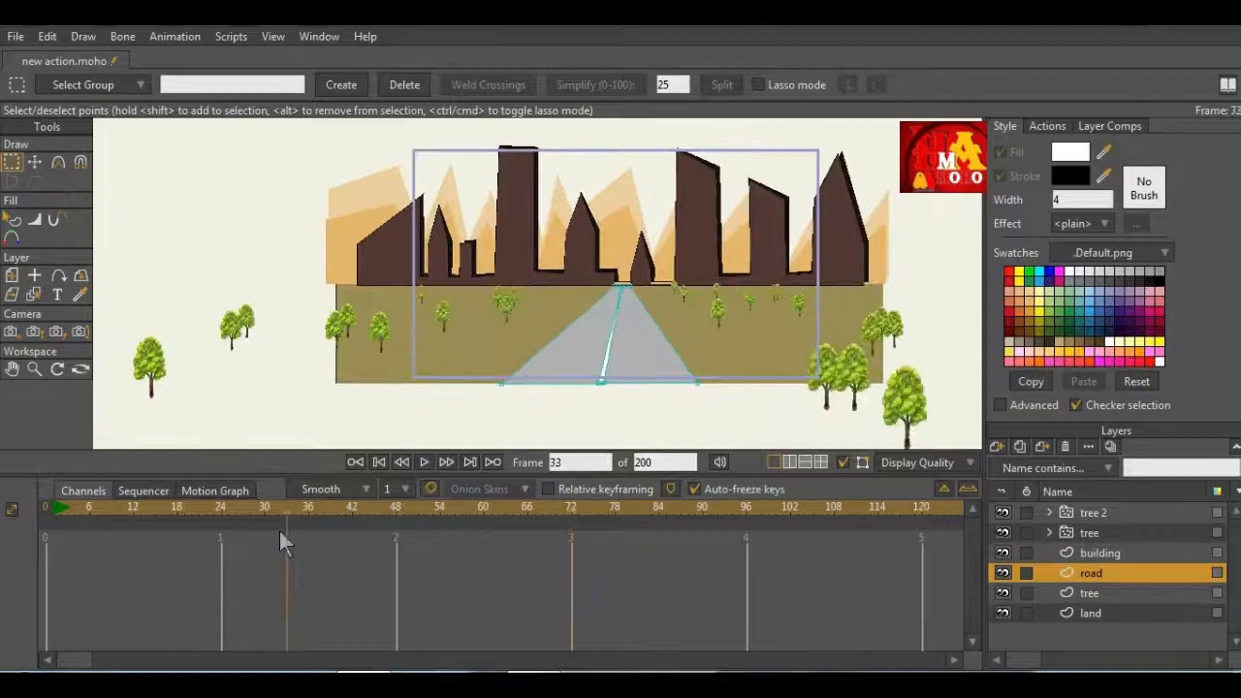
Step: Select the road's near-edge points with the centre line and shift them left at frame 60
left_click_drag(279, 531, 490, 540)
scroll(687, 409, "up", 4)
scroll(582, 334, "down", 4)
left_click_drag(716, 417, 716, 416)
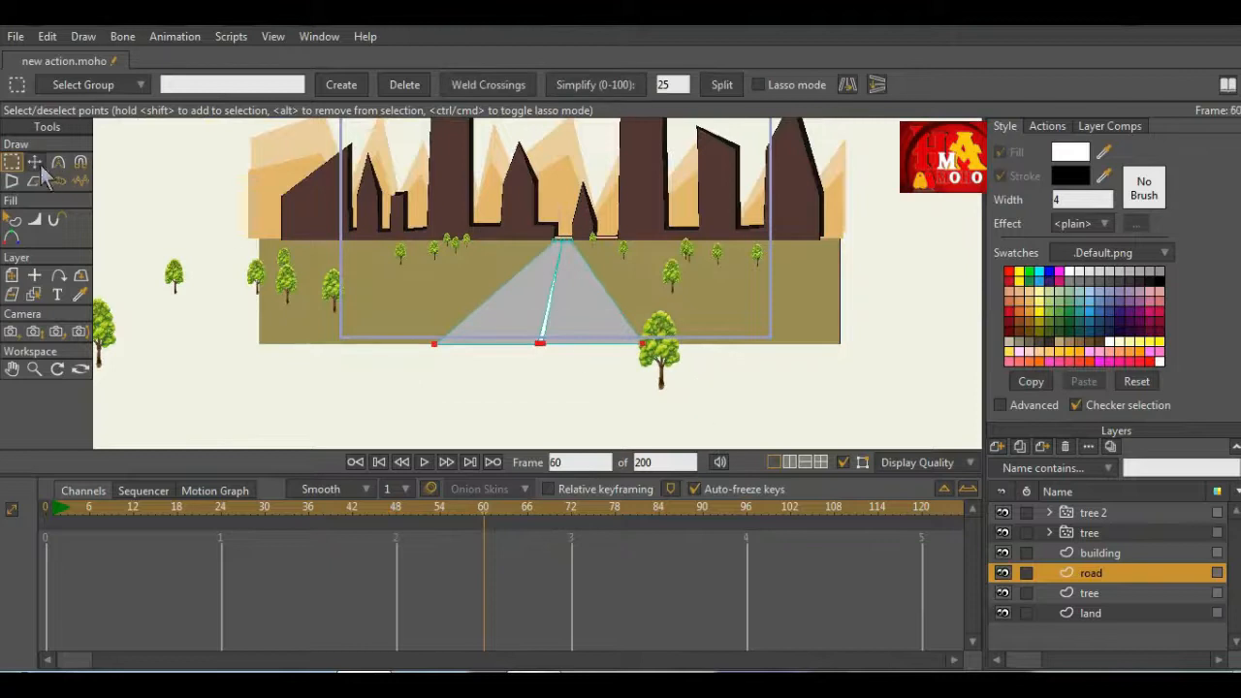
key("t")
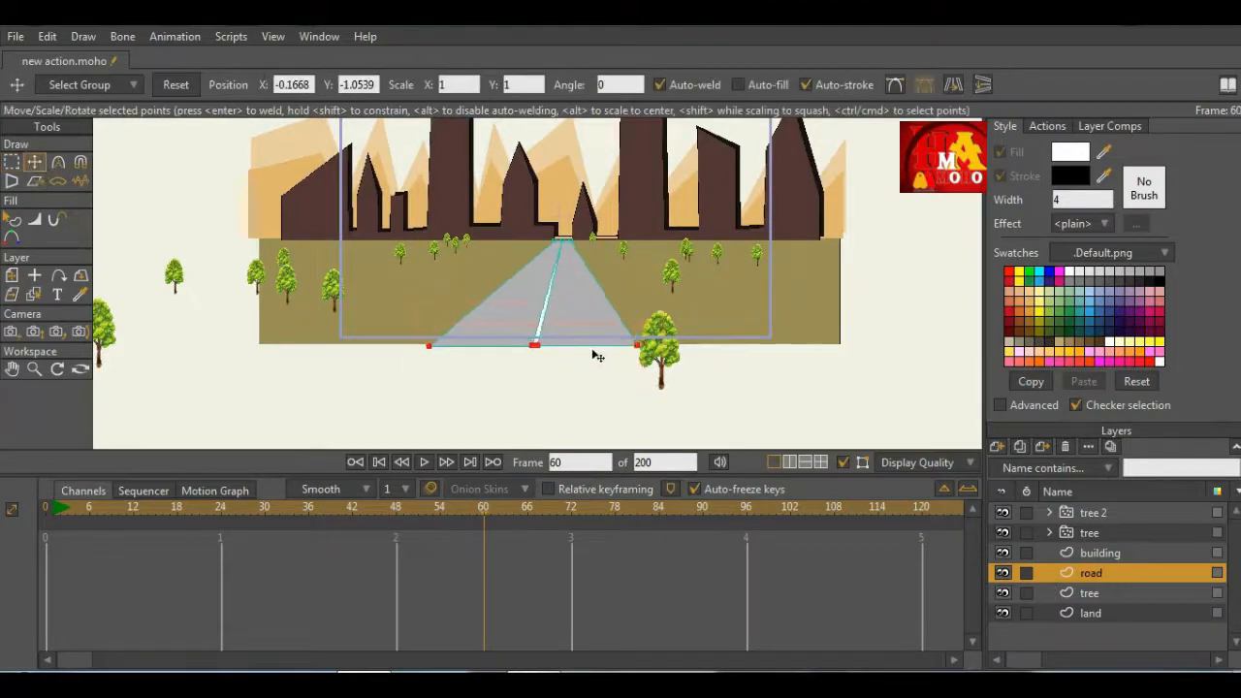
left_click_drag(597, 356, 533, 352)
scroll(524, 353, "up", 2)
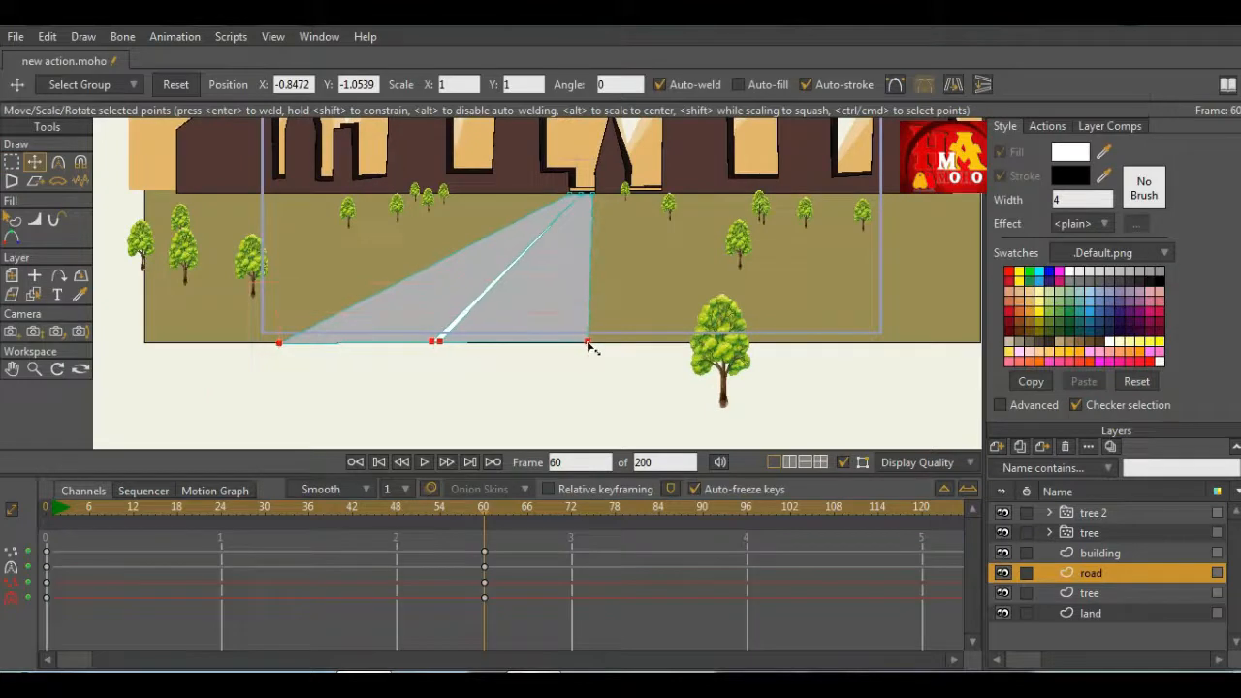
Step: Move the road's near edge back right toward the center at frame 120
left_click_drag(483, 522, 783, 513)
left_click(970, 490)
mouse_move(262, 514)
left_mouse_down()
mouse_move(281, 511)
mouse_move(257, 512)
left_mouse_up()
left_click(968, 489)
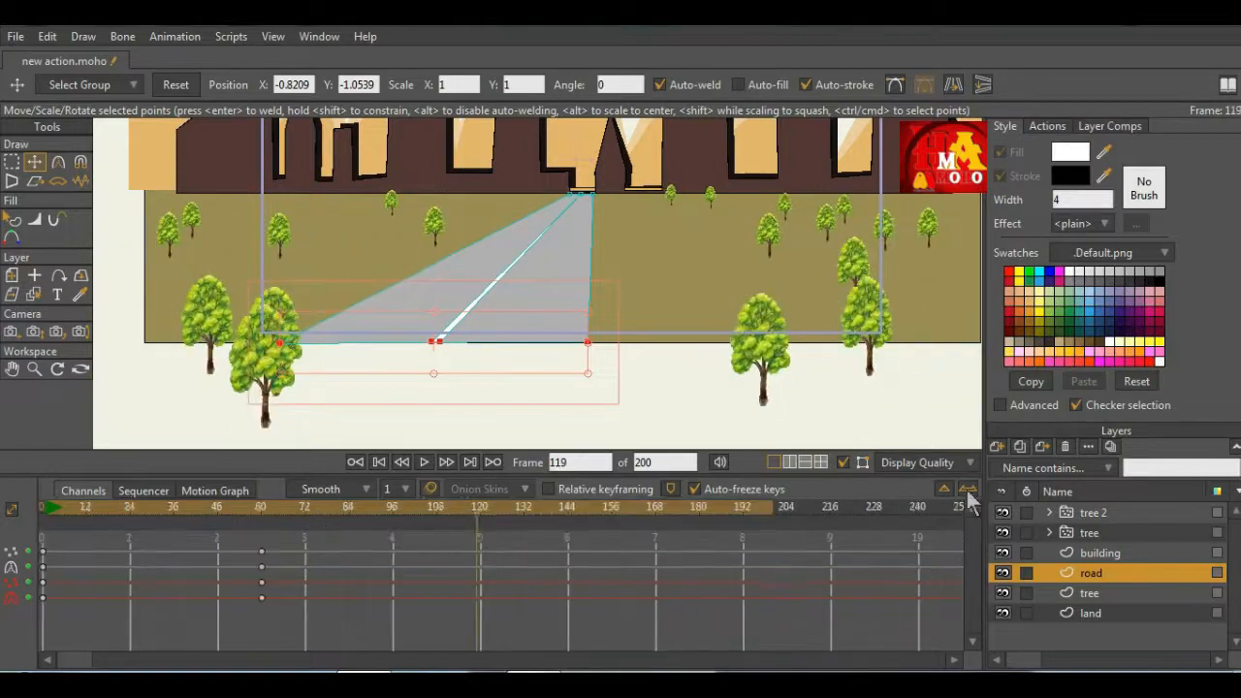
left_click(485, 506)
mouse_move(486, 508)
left_mouse_down()
mouse_move(441, 514)
mouse_move(479, 511)
left_mouse_up()
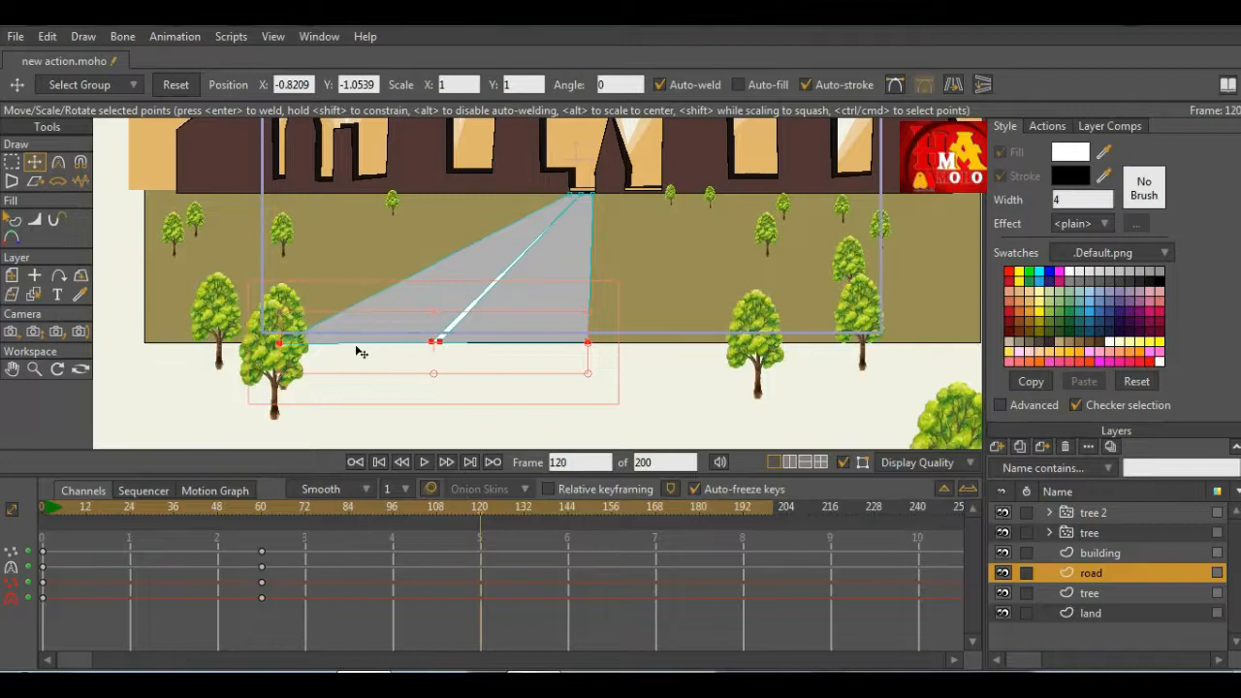
left_click_drag(360, 352, 440, 353)
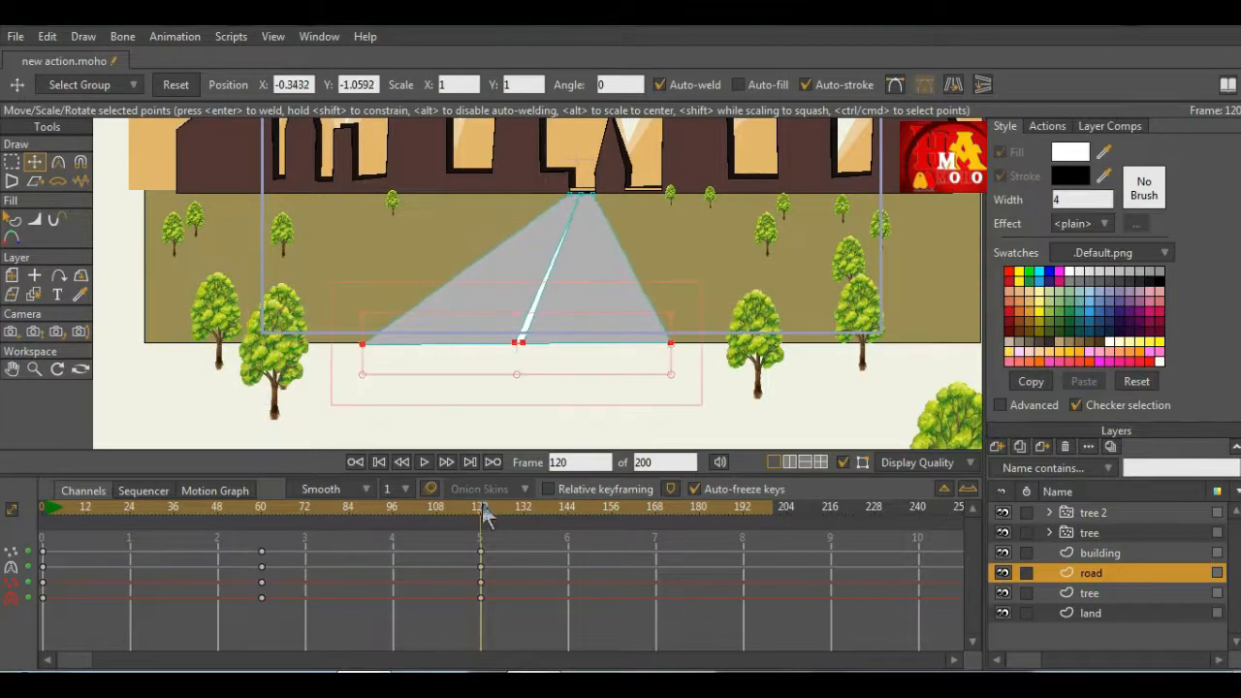
left_click_drag(482, 507, 481, 510)
left_click_drag(399, 352, 402, 352)
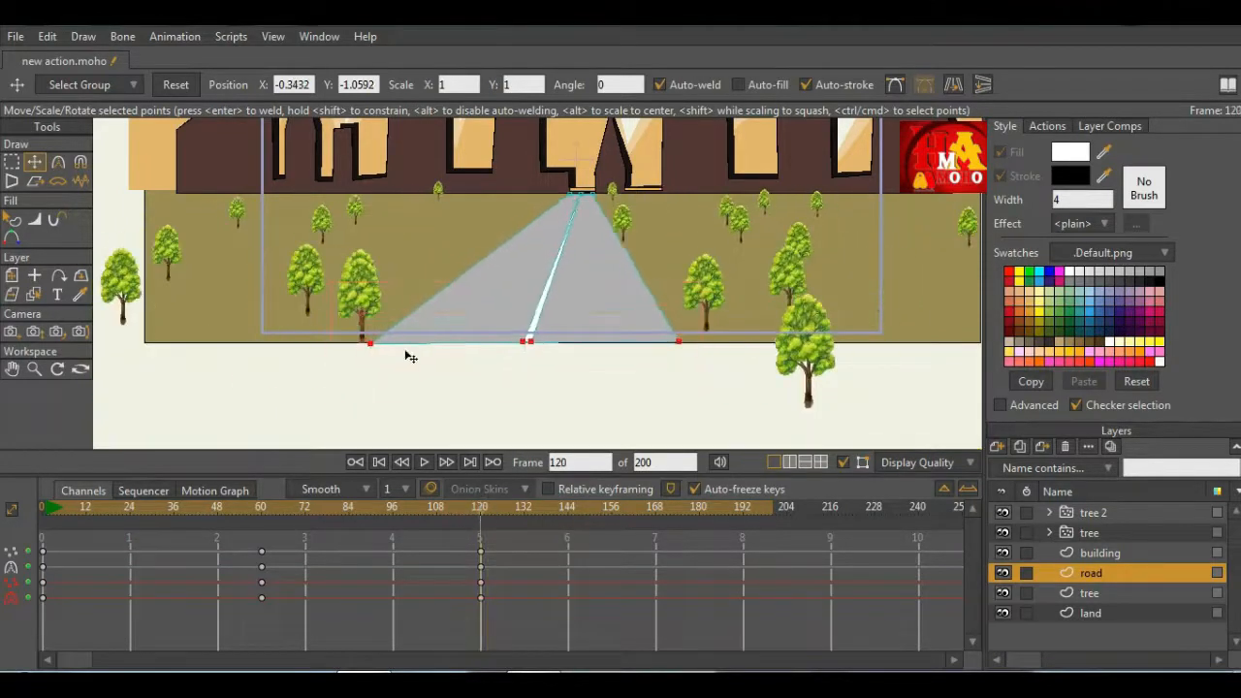
Step: Play the road animation from the start and check a rendered preview of frame 160
left_click_drag(482, 509, 8, 495)
left_click(424, 462)
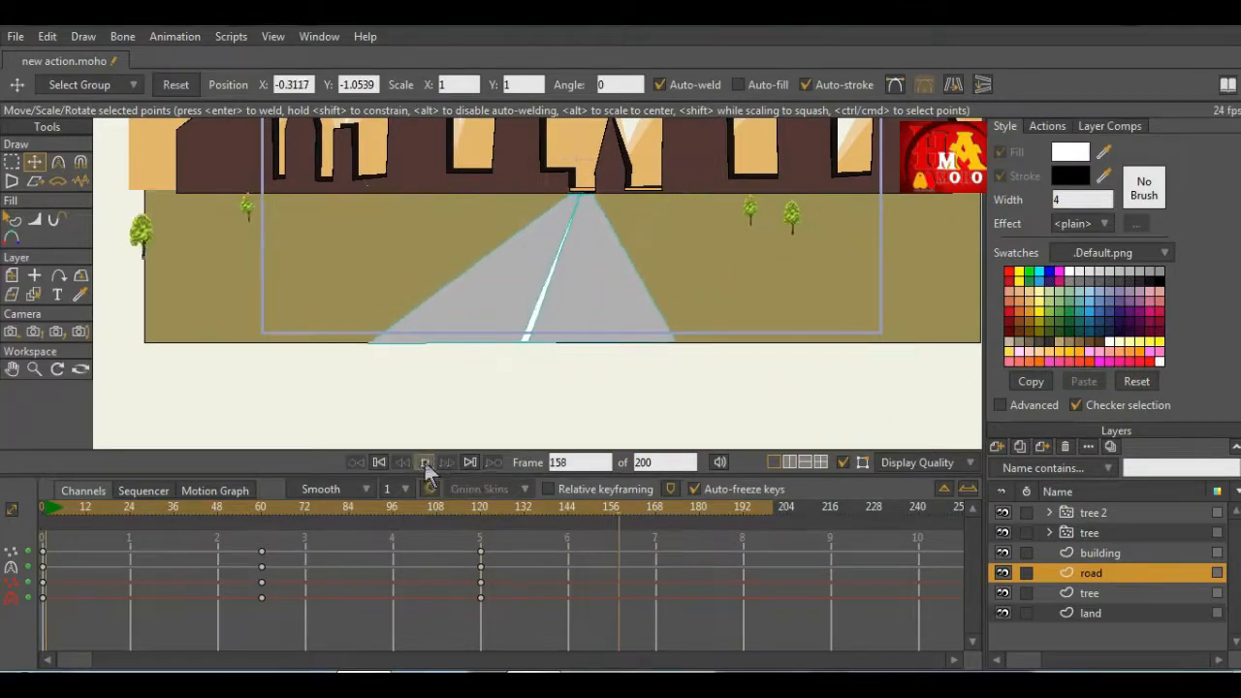
left_click(424, 462)
left_click(15, 37)
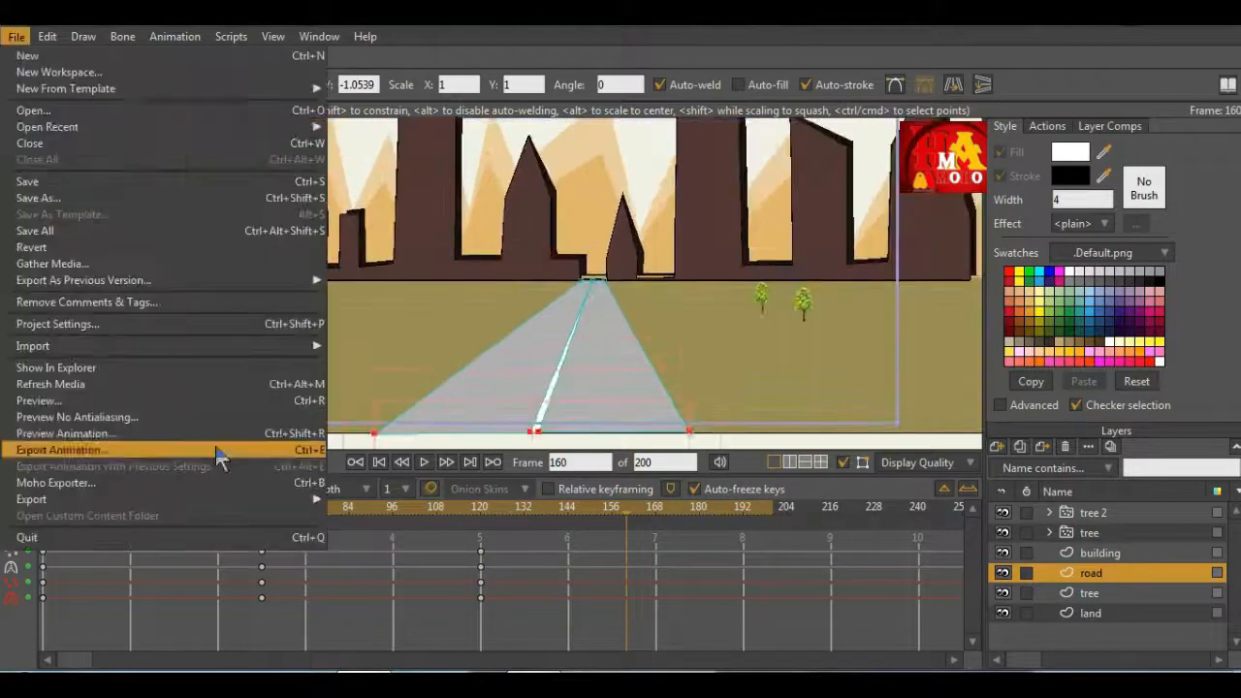
left_click(261, 398)
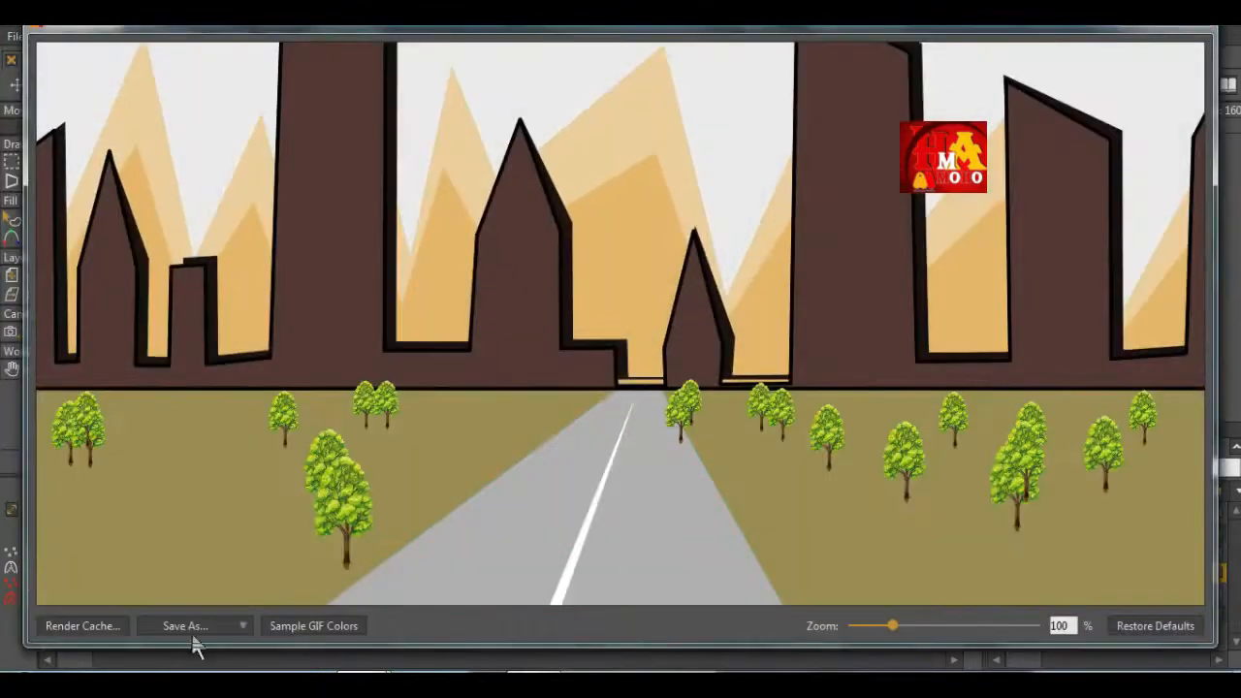
left_click(1192, 31)
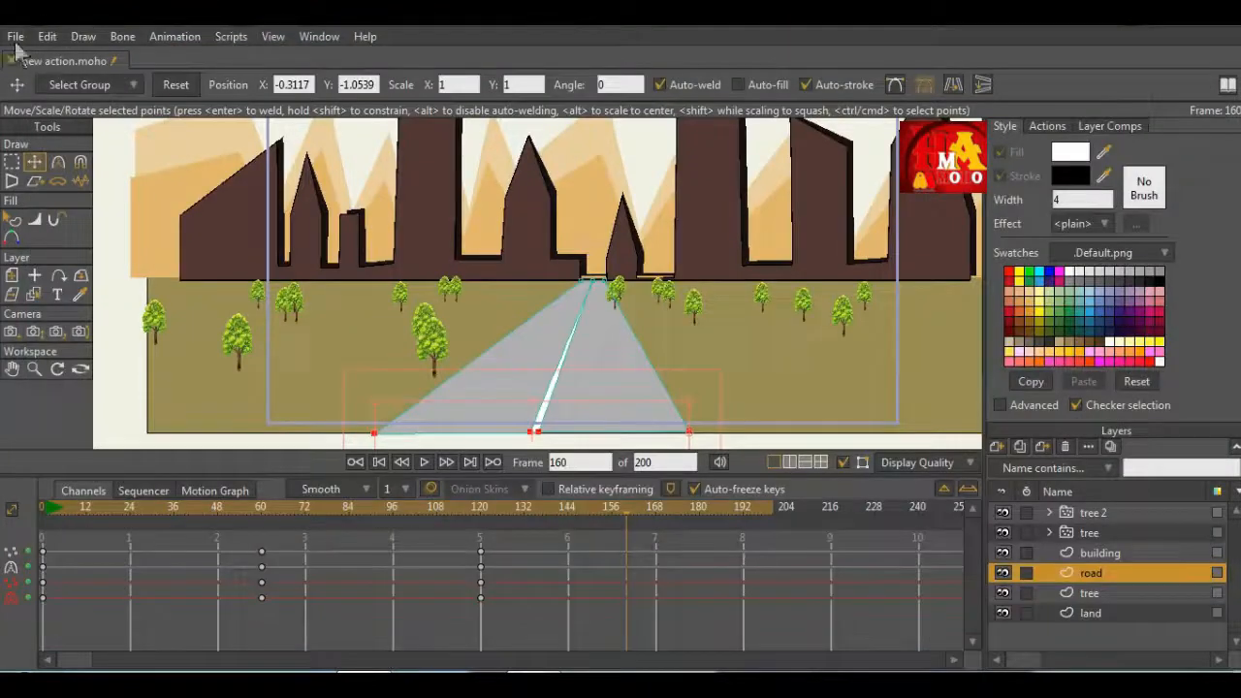
Step: Generate an animation preview and watch the road's movement from the start
left_click(15, 36)
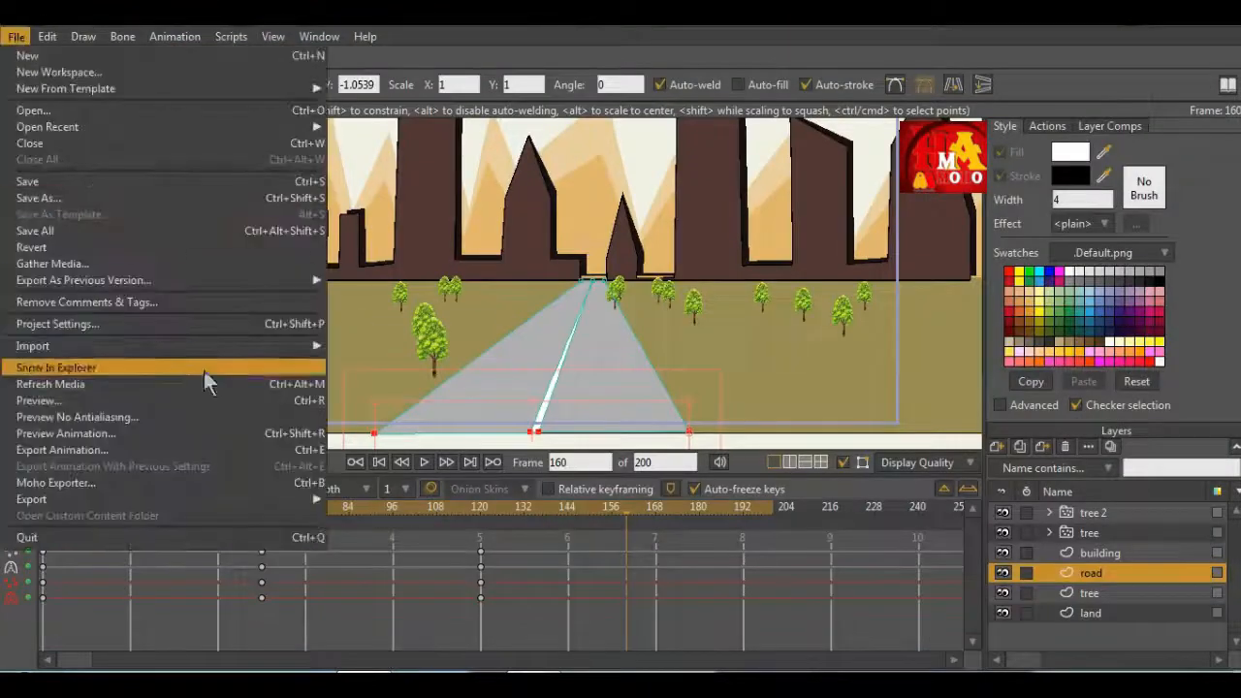
left_click(251, 434)
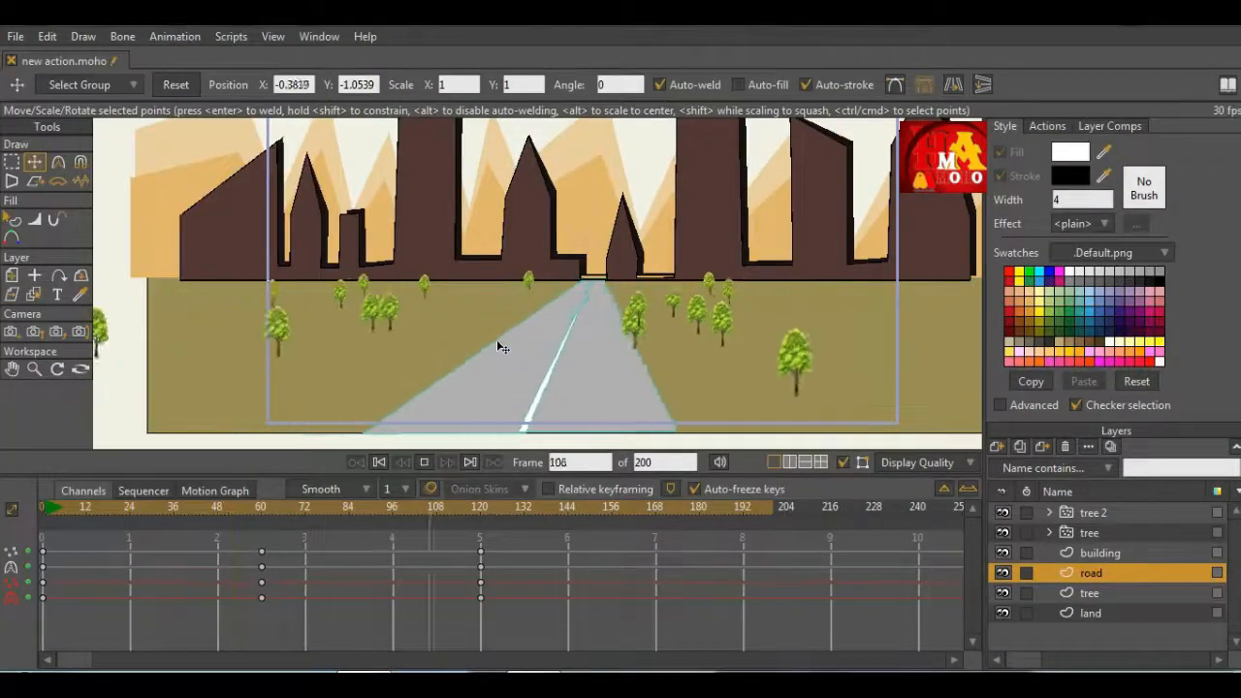
left_click_drag(501, 524, 2, 555)
left_click(423, 462)
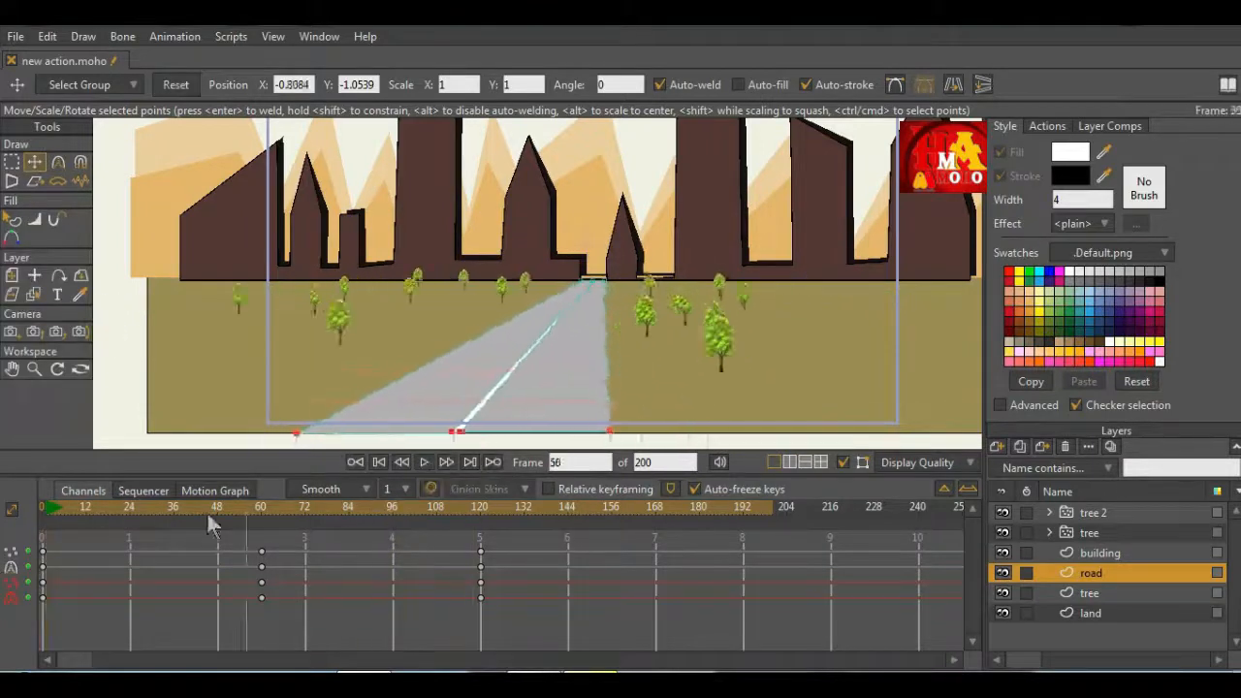
Step: Shift the road's near edge slightly left at frame 120 and slightly right at frame 60
left_click(281, 528)
left_click_drag(287, 532, 482, 539)
left_click_drag(643, 433, 627, 433)
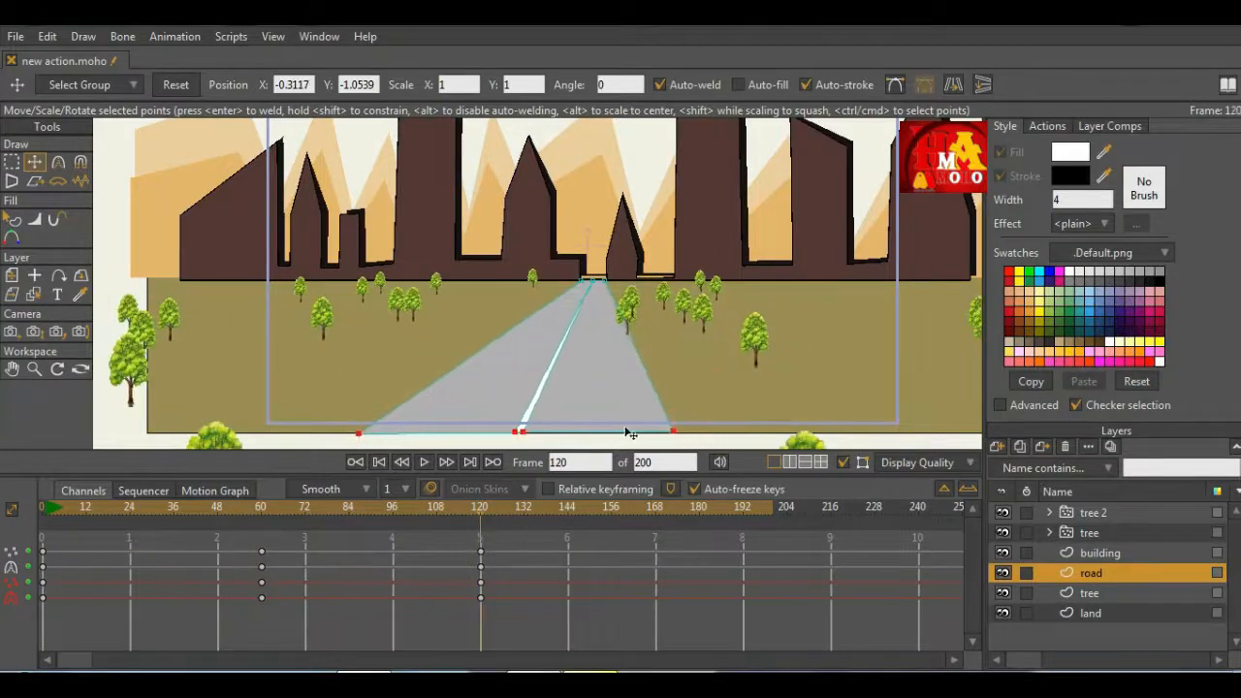
left_click_drag(475, 518, 260, 526)
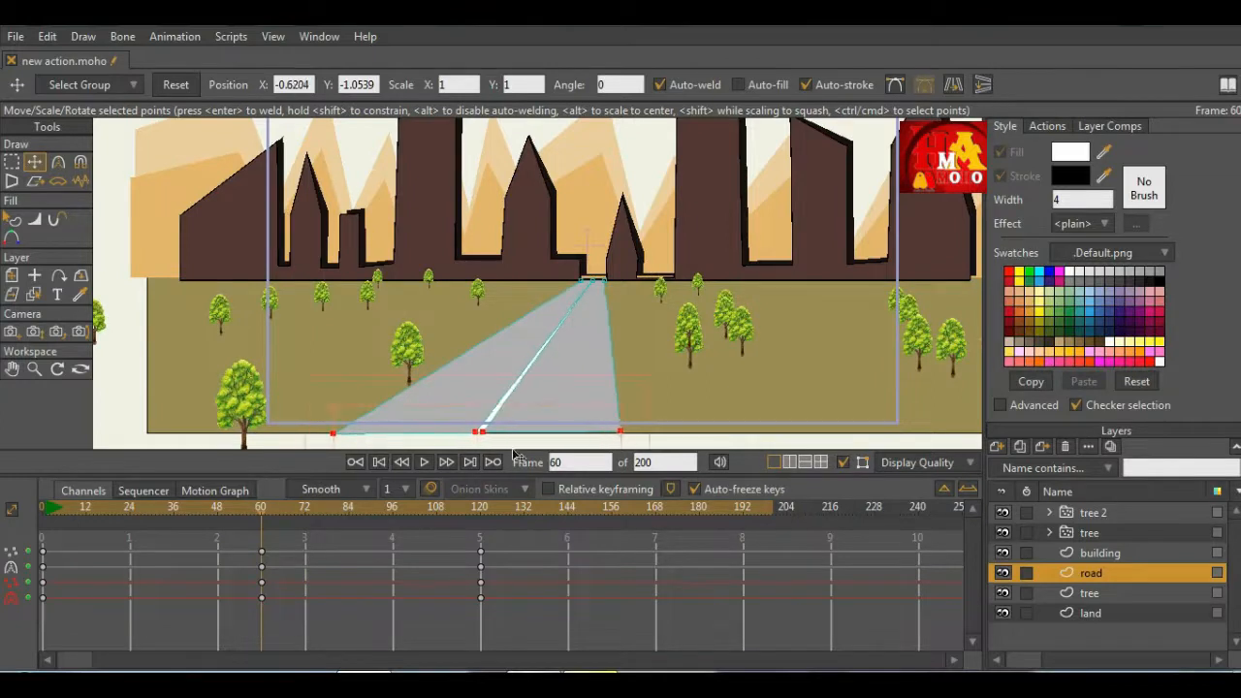
Step: Delete all of the road's point keyframes at frames 60 and 120
left_click_drag(261, 508, 205, 551)
left_click_drag(536, 538, 2, 634)
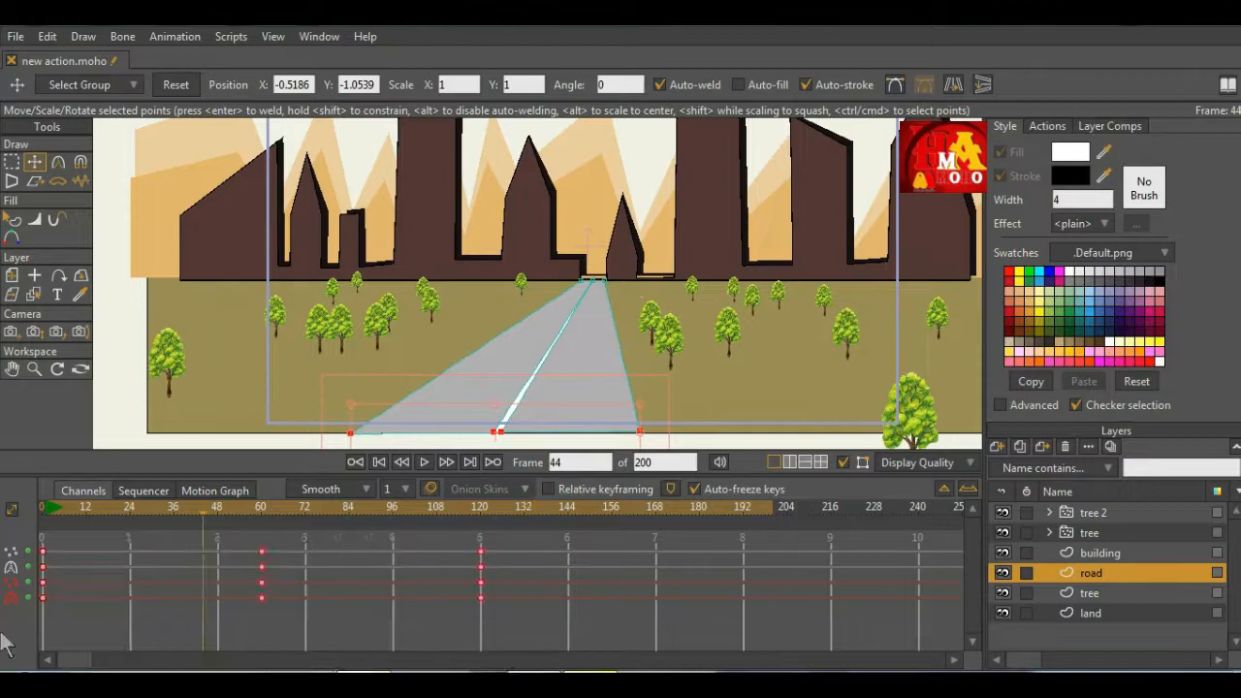
key("Delete")
Step: Shift the road's near edge left at frame 48 and back toward the center at frame 72
left_click_drag(102, 510, 218, 541)
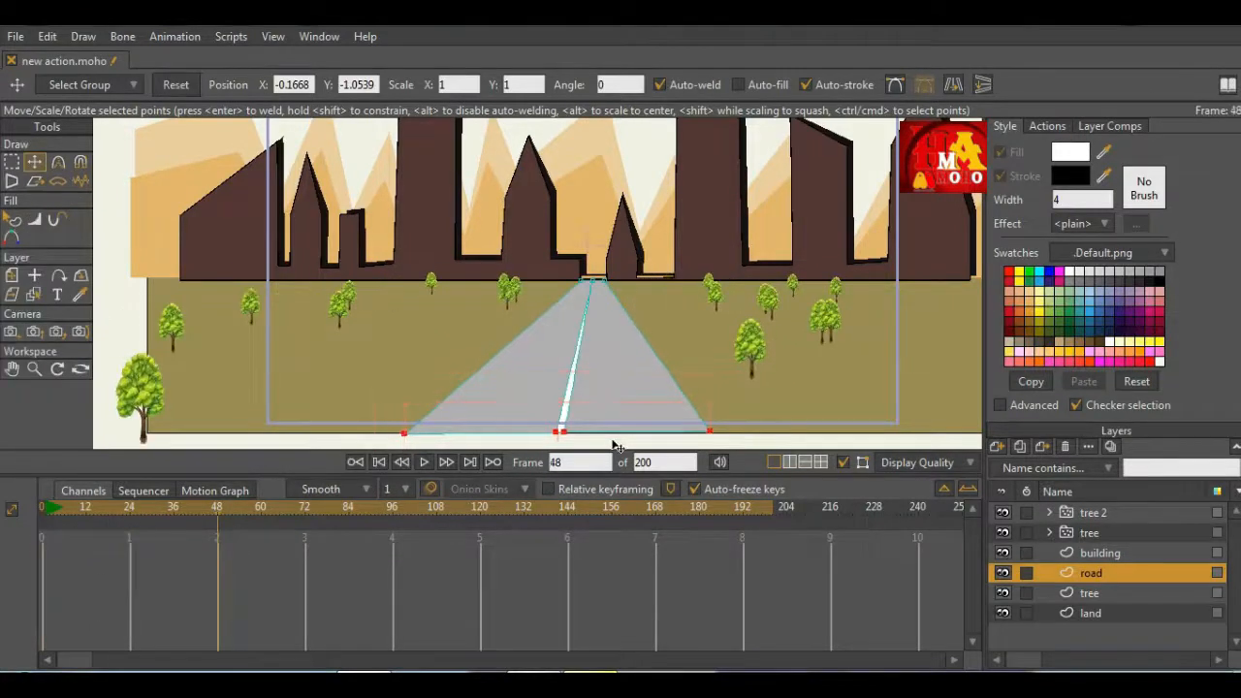
left_click_drag(613, 445, 510, 445)
left_click_drag(215, 531, 309, 526)
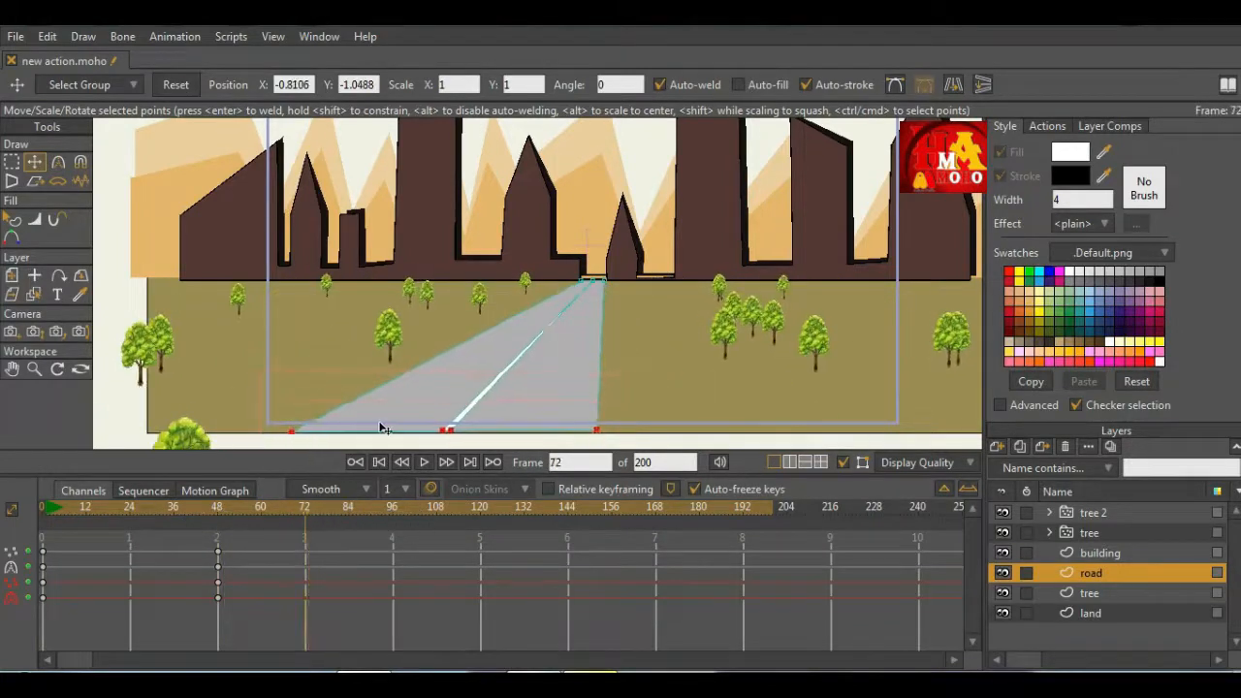
left_click_drag(380, 428, 473, 431)
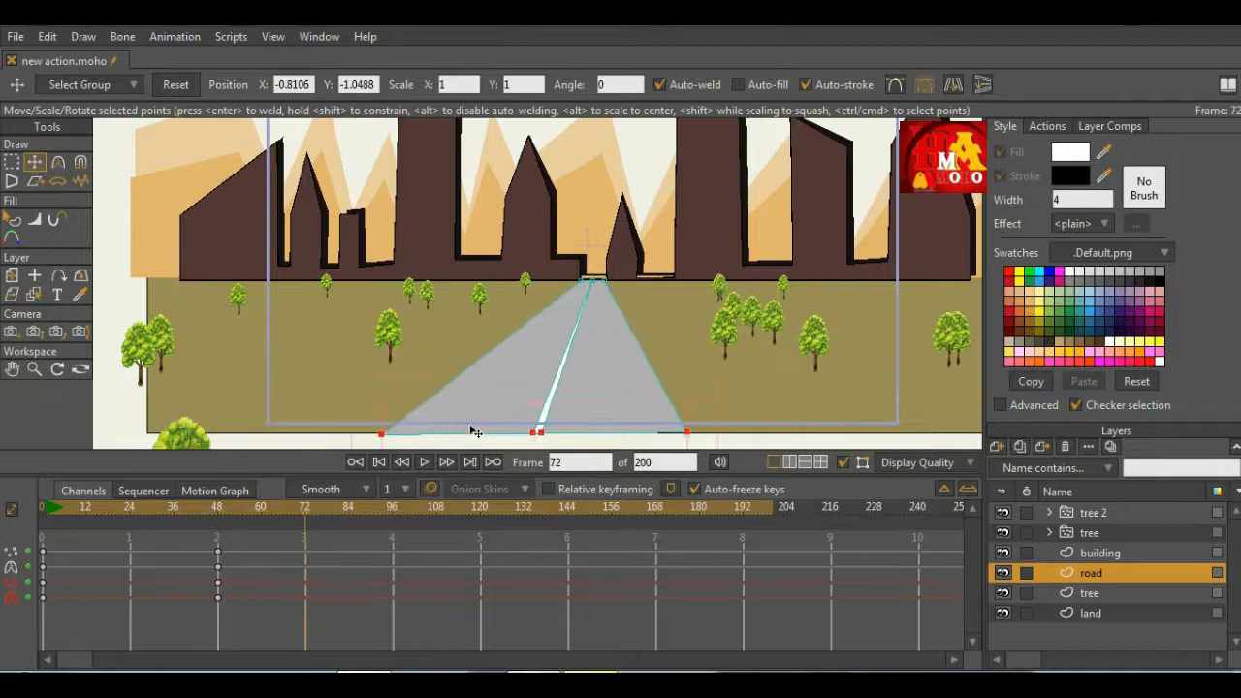
Step: Shift the road's near edge to the right of center at frame 144
left_click_drag(306, 511, 743, 537)
left_click_drag(655, 510, 569, 543)
left_click_drag(514, 434, 591, 434)
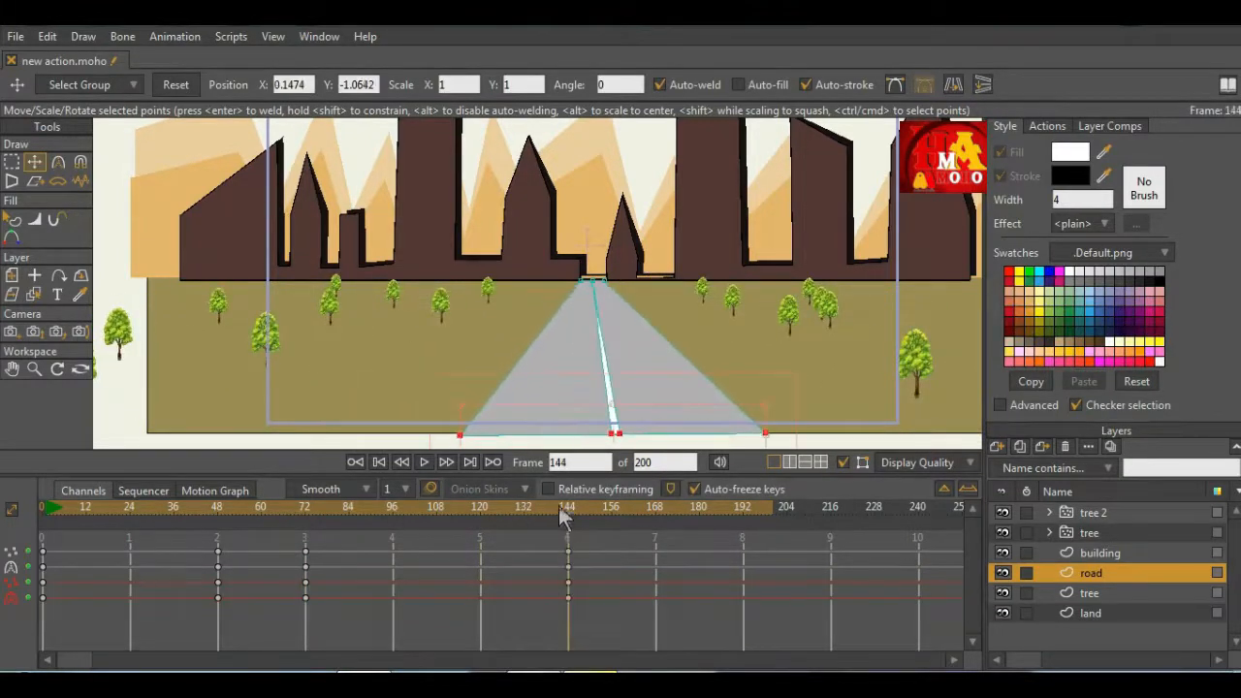
Step: Return to frame 0, generate an animation preview, and watch the revised road motion in the video player
left_click_drag(560, 515, 43, 508)
left_click(15, 35)
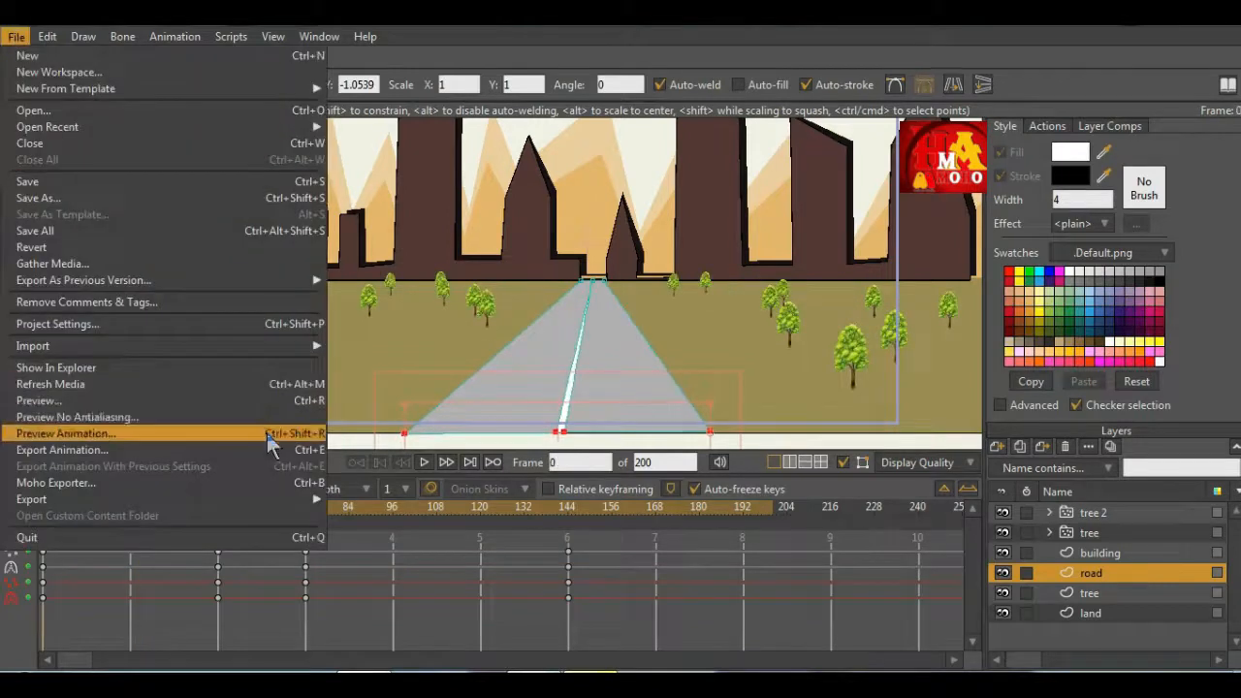
left_click(251, 432)
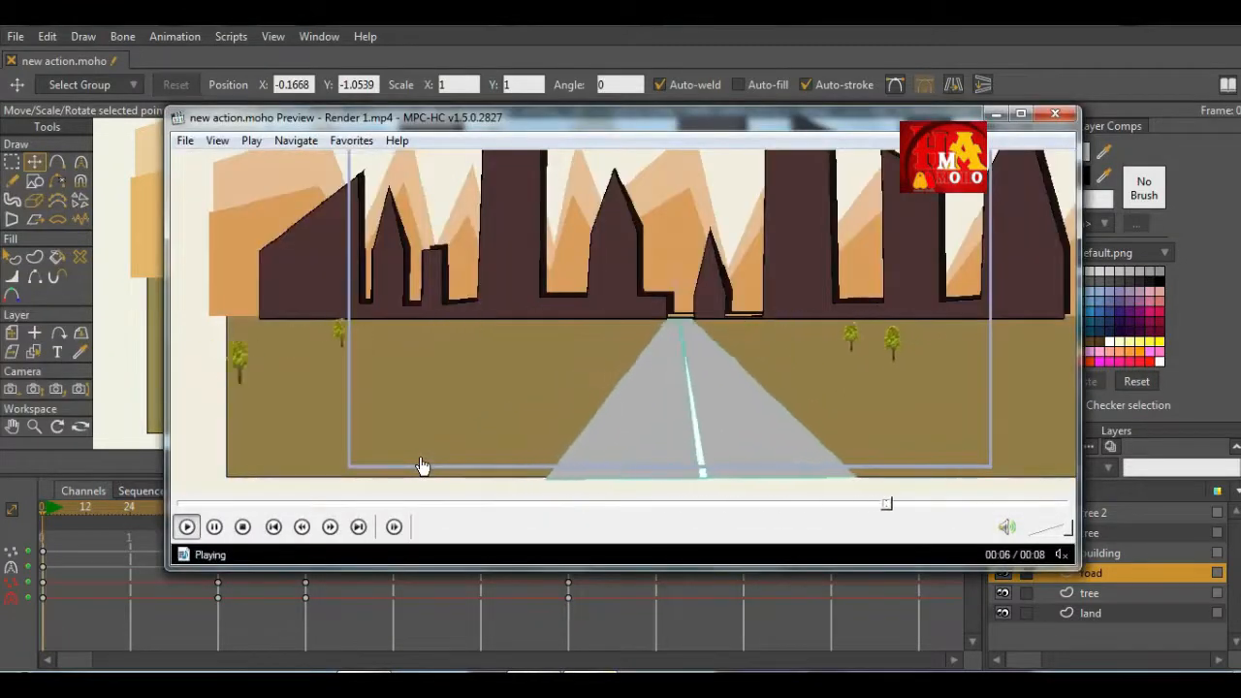
left_click(549, 346)
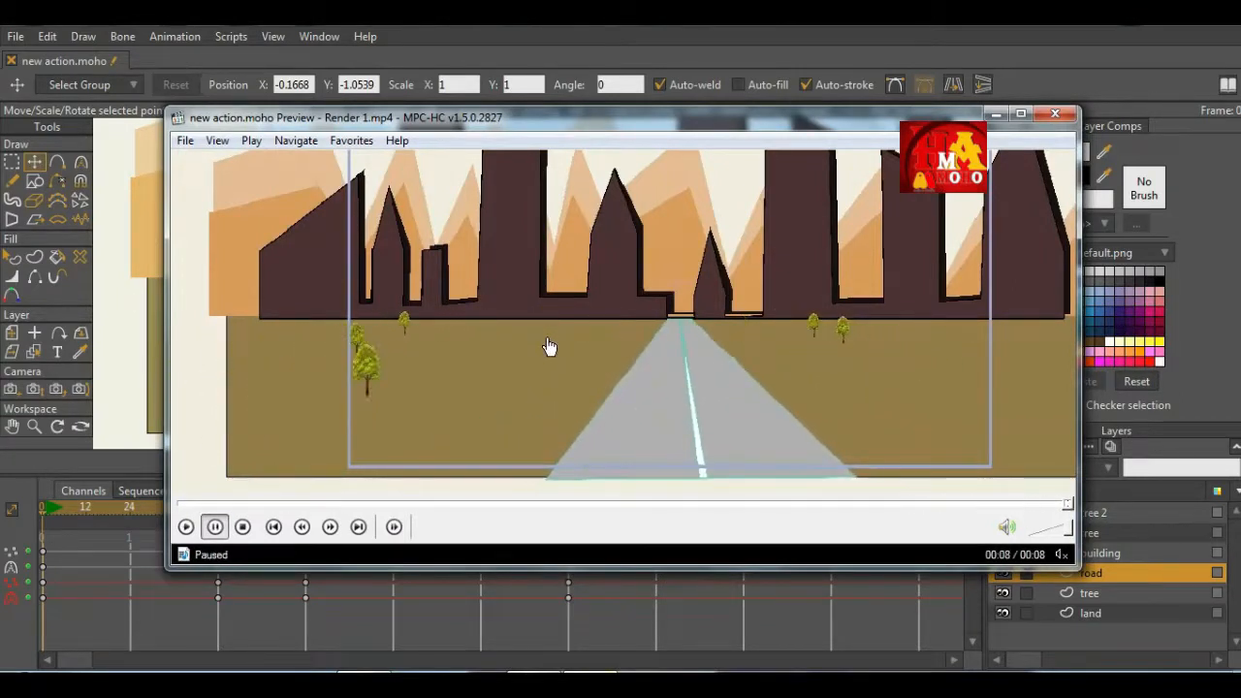
left_click(549, 346)
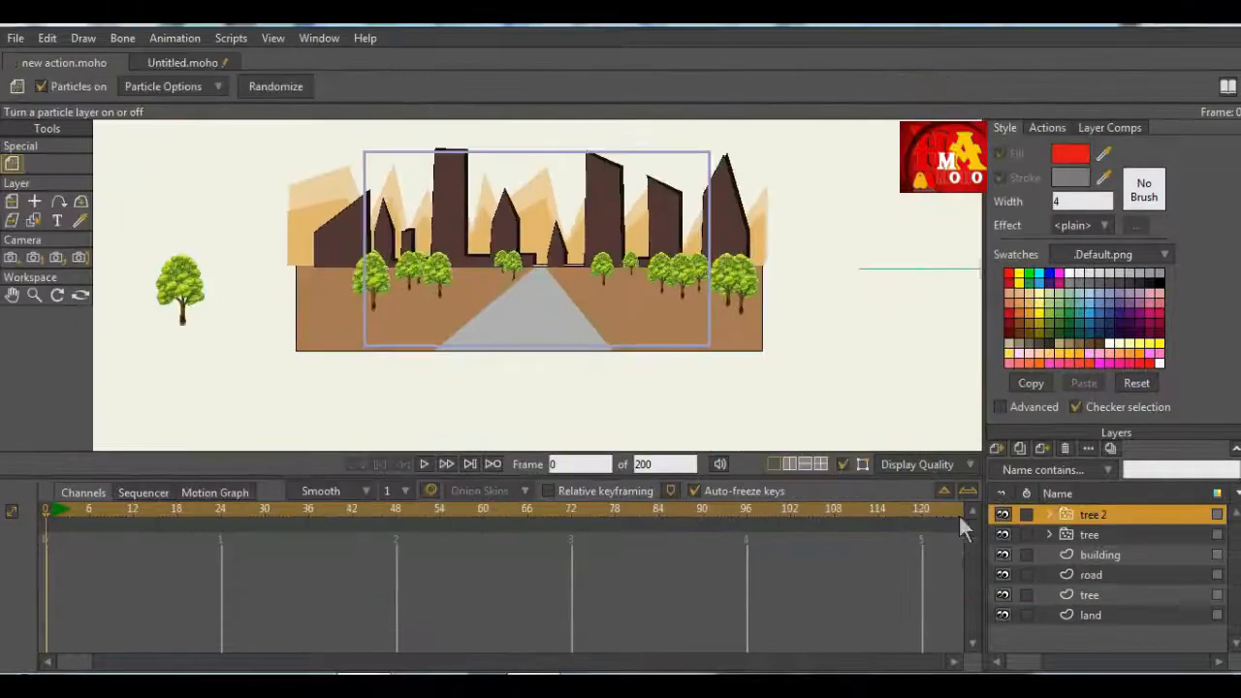
Step: Add an image layer from the car1 picture in the picture PNG folder
left_click(999, 448)
left_click(1031, 464)
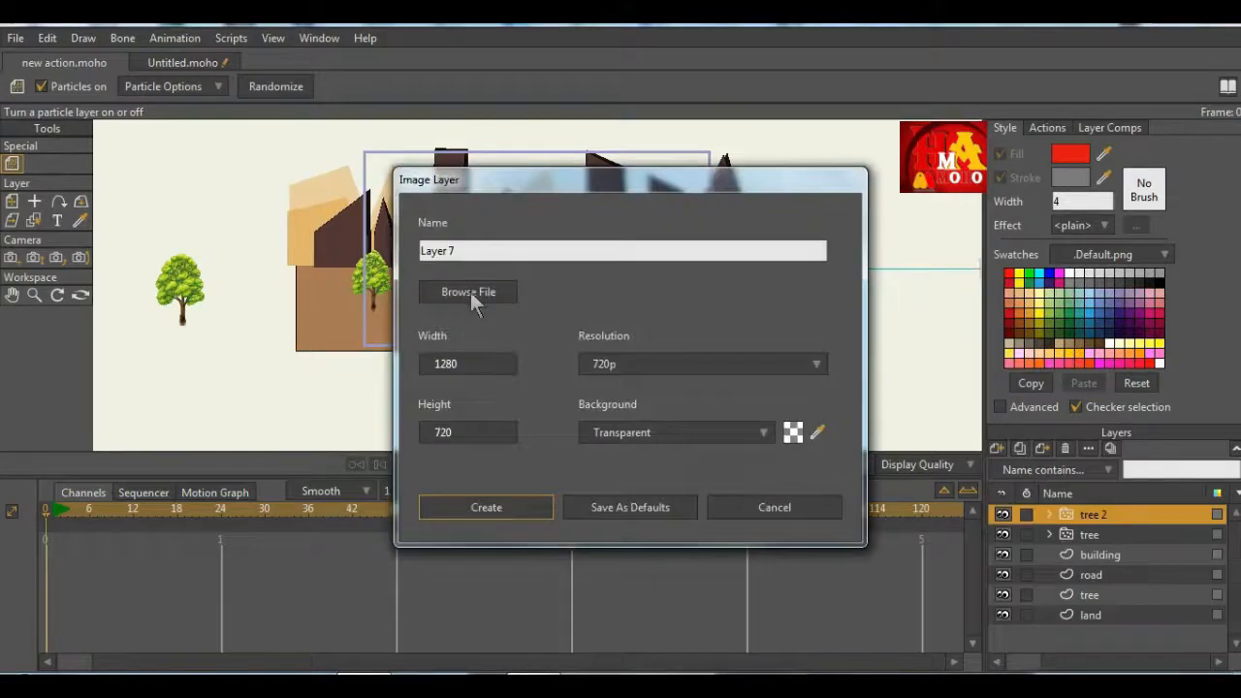
left_click(470, 290)
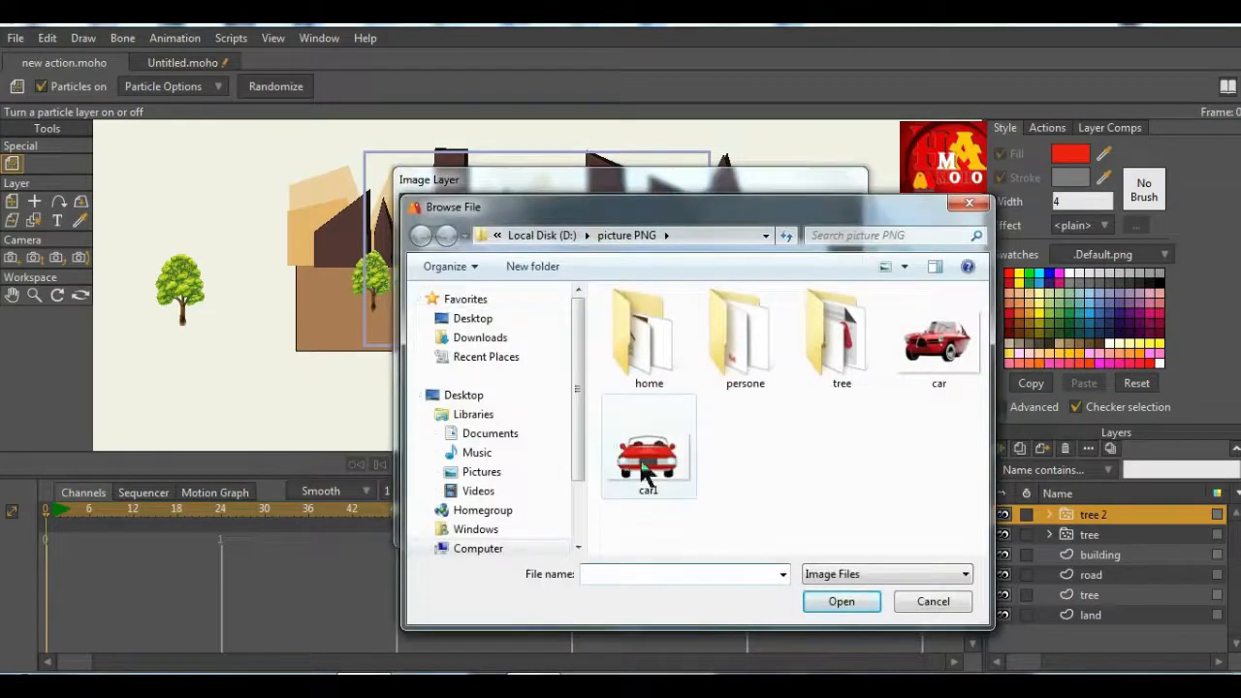
left_click(647, 470)
left_click(842, 601)
left_click(485, 507)
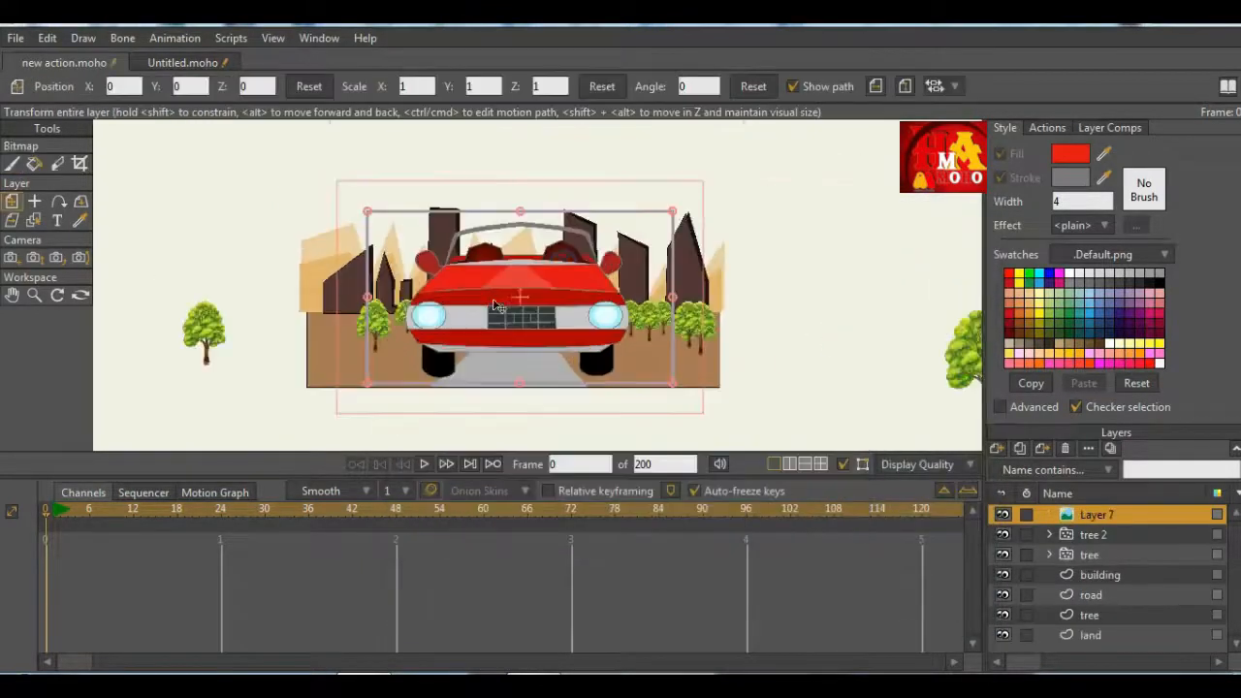
Step: Scale the car image to 0.2634 and place it on the near part of the road at about X -0.08, Y -0.70
left_click_drag(681, 215, 574, 279)
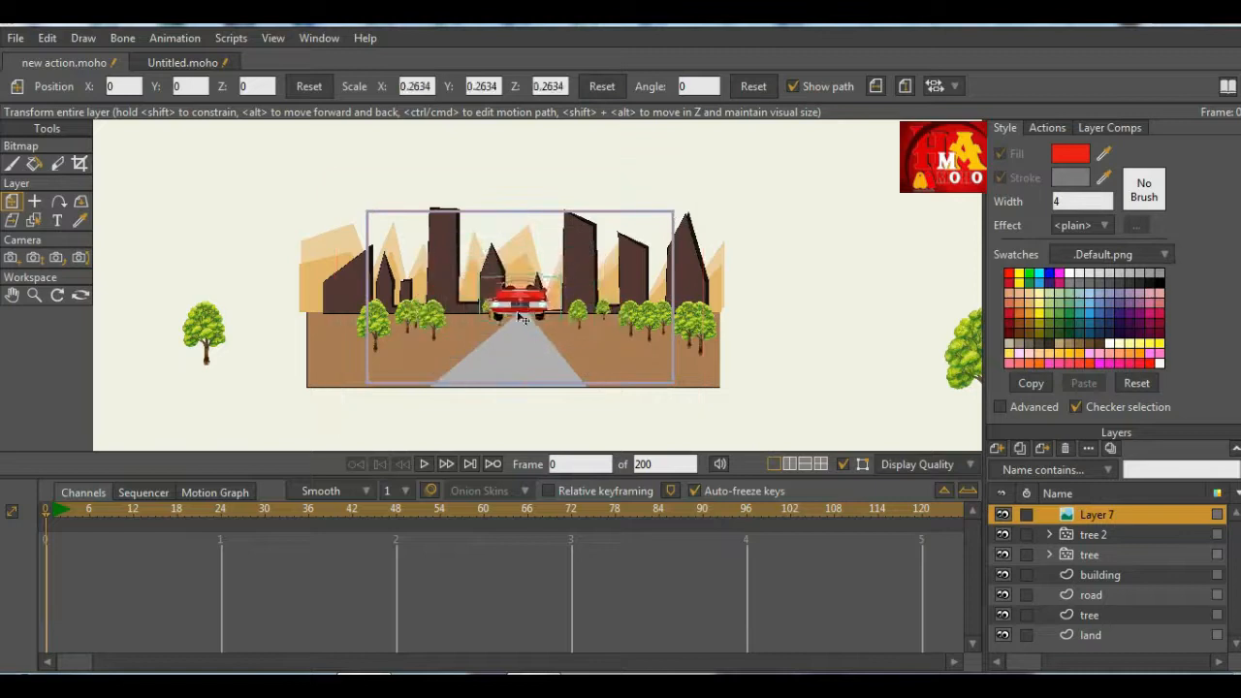
scroll(503, 363, "up", 4)
left_click_drag(519, 316, 570, 305)
scroll(526, 333, "down", 3)
scroll(525, 330, "up", 3)
scroll(544, 323, "down", 3)
scroll(544, 322, "up", 3)
scroll(537, 301, "down", 1)
scroll(582, 315, "up", 1)
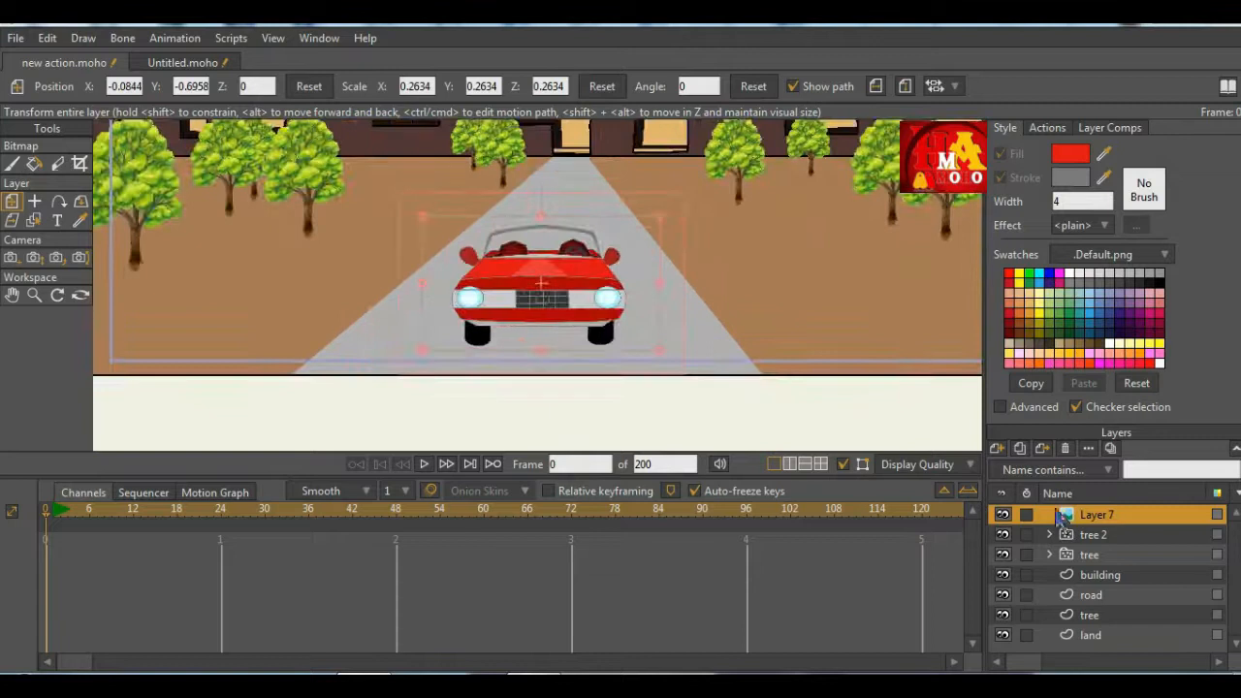
Step: Add a vector layer named car above the car image and select the image layer
left_click(996, 449)
left_click(1037, 444)
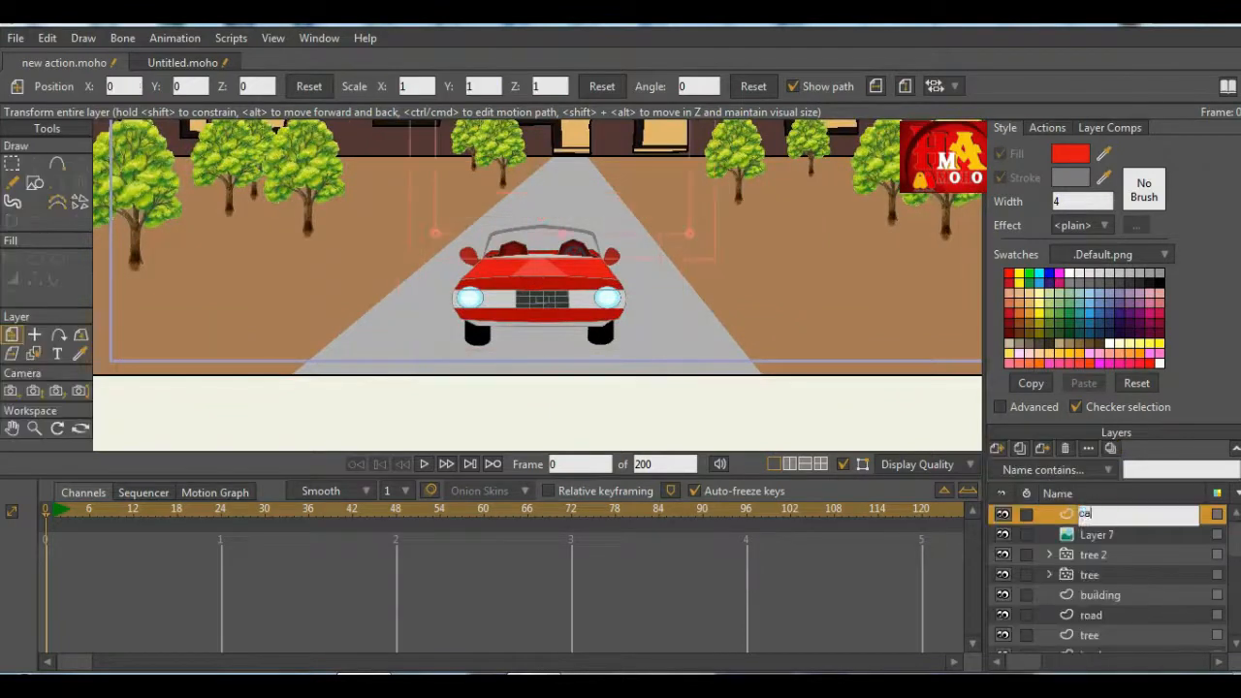
left_click(1117, 536)
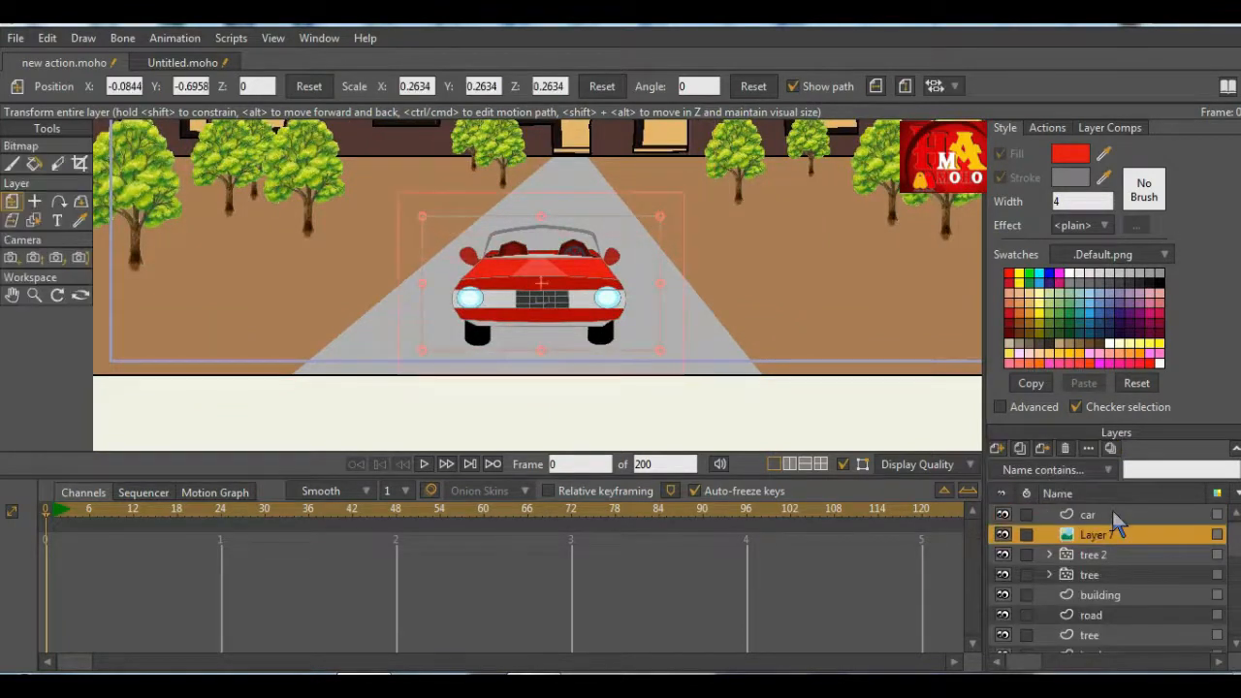
Step: Group the car vector layer and the car image layer in a new folder named car
left_click(1112, 512, "shift")
left_click(997, 449)
left_click(1071, 515)
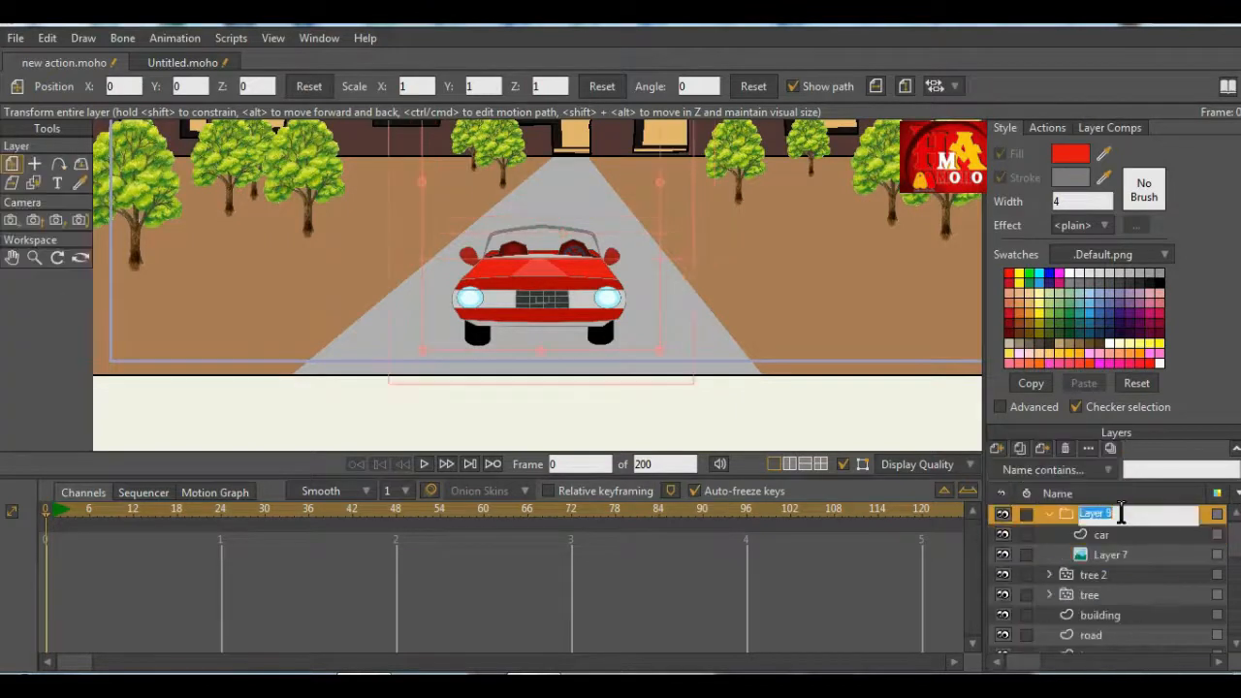
type("car")
Step: On the car vector layer, trace the car's outline with points over the windshield, right mirror, right side and bumper
left_click(1100, 534)
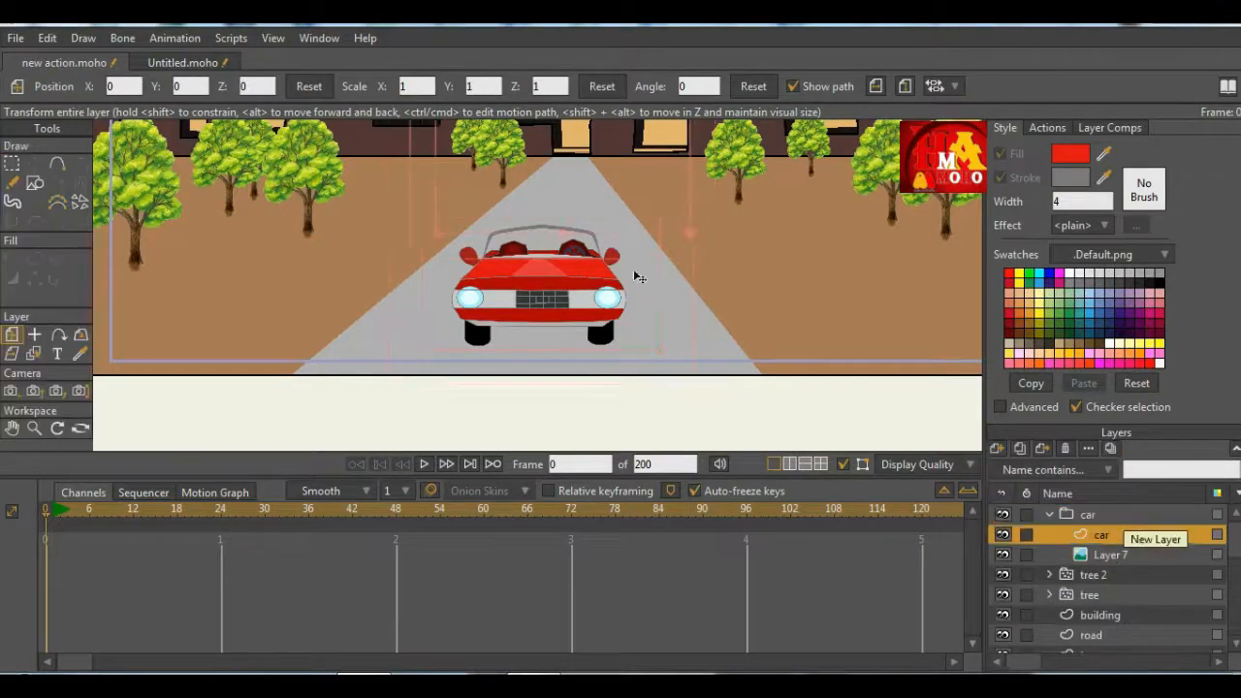
scroll(613, 265, "down", 3)
left_click(57, 166)
scroll(451, 215, "up", 5)
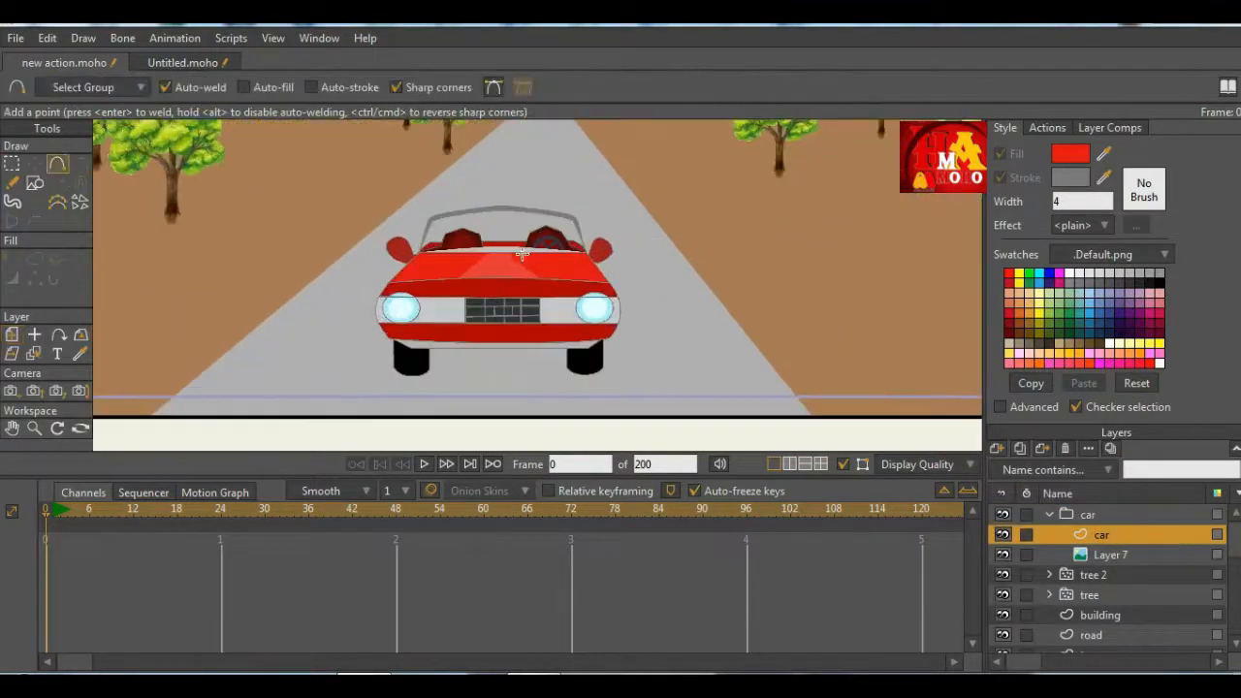
scroll(424, 201, "up", 2)
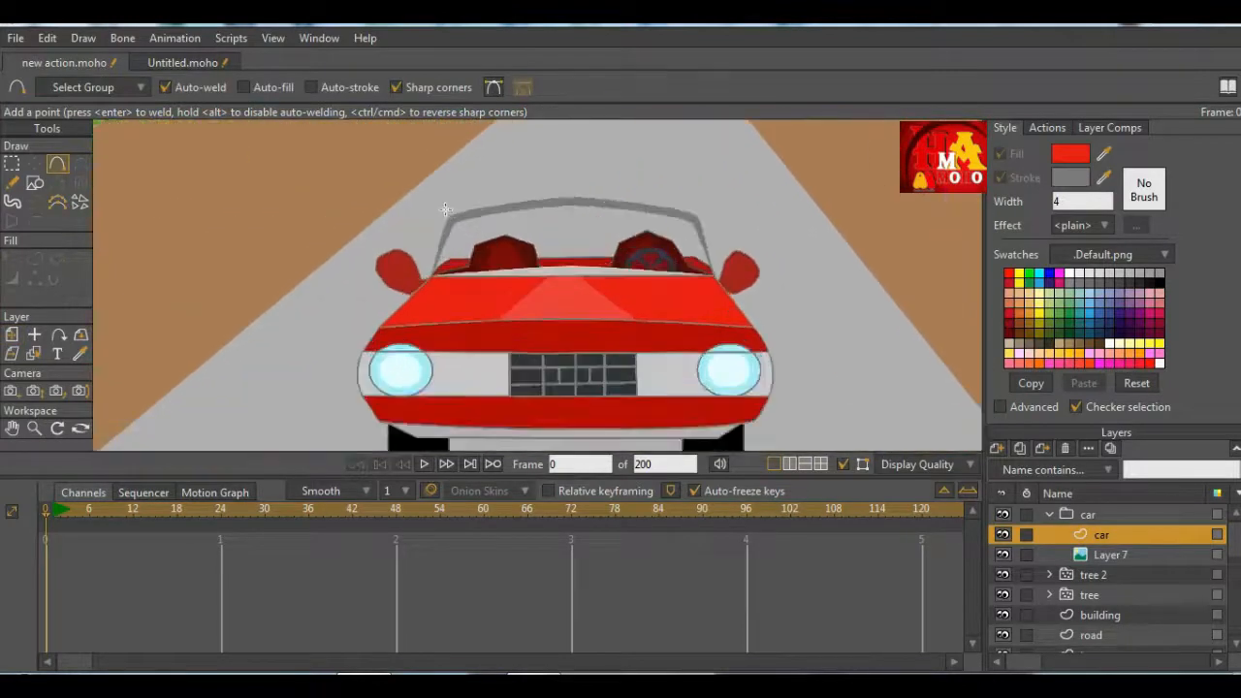
scroll(432, 206, "down", 5)
scroll(442, 216, "up", 3)
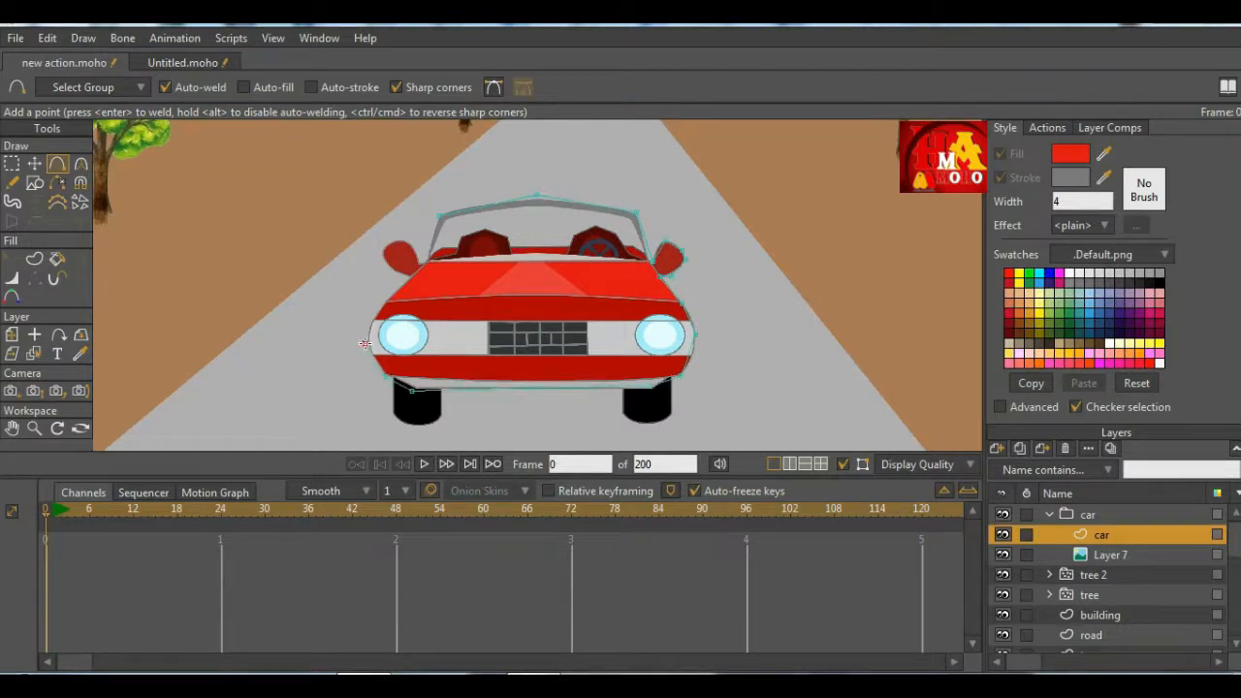
Step: Close the outline around the left mirror and trace the seats behind the windshield
left_click(390, 262)
scroll(390, 262, "up", 5)
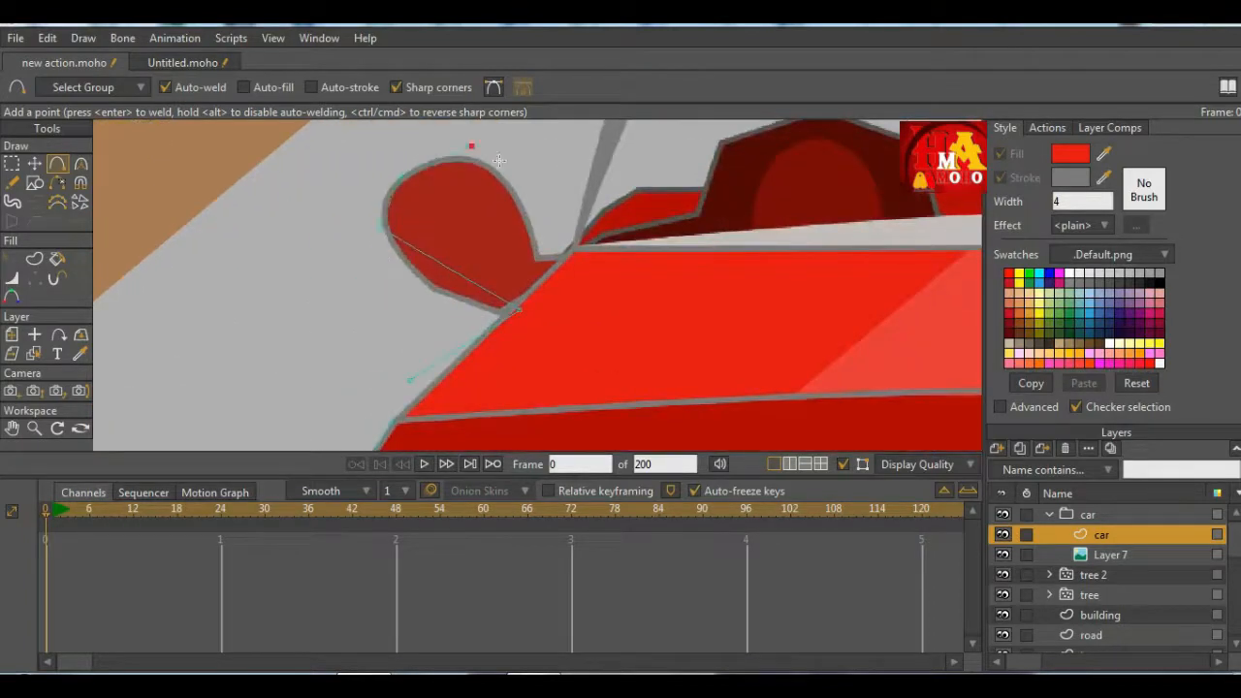
scroll(537, 296, "down", 3)
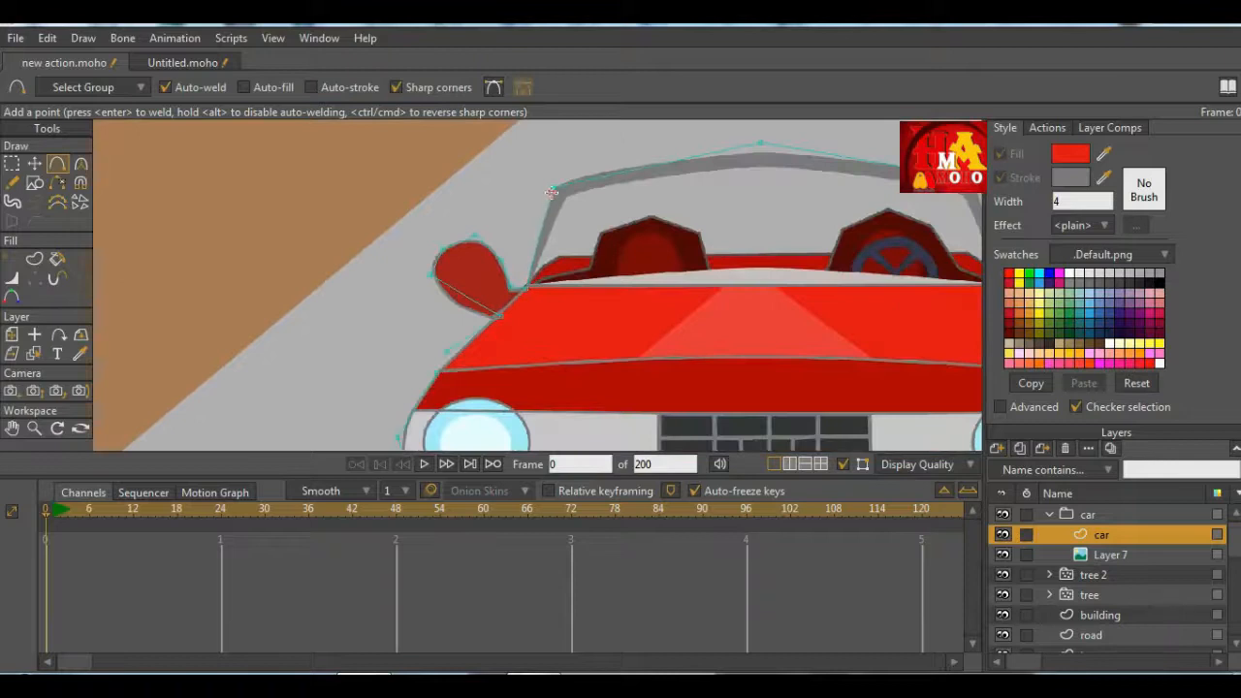
scroll(550, 192, "down", 4)
scroll(477, 281, "up", 2)
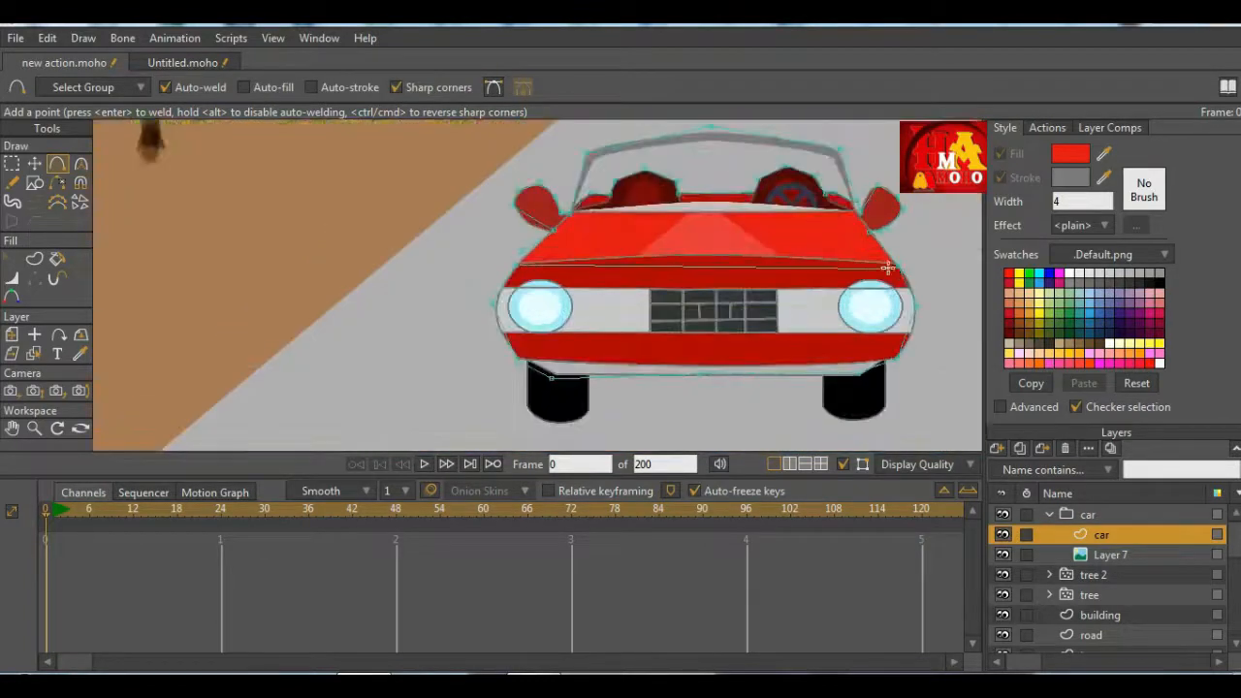
Step: Add the hood crease line with a raised middle point, and add trim lines above and below the headlights
left_click(888, 267)
left_click_drag(727, 266, 725, 252)
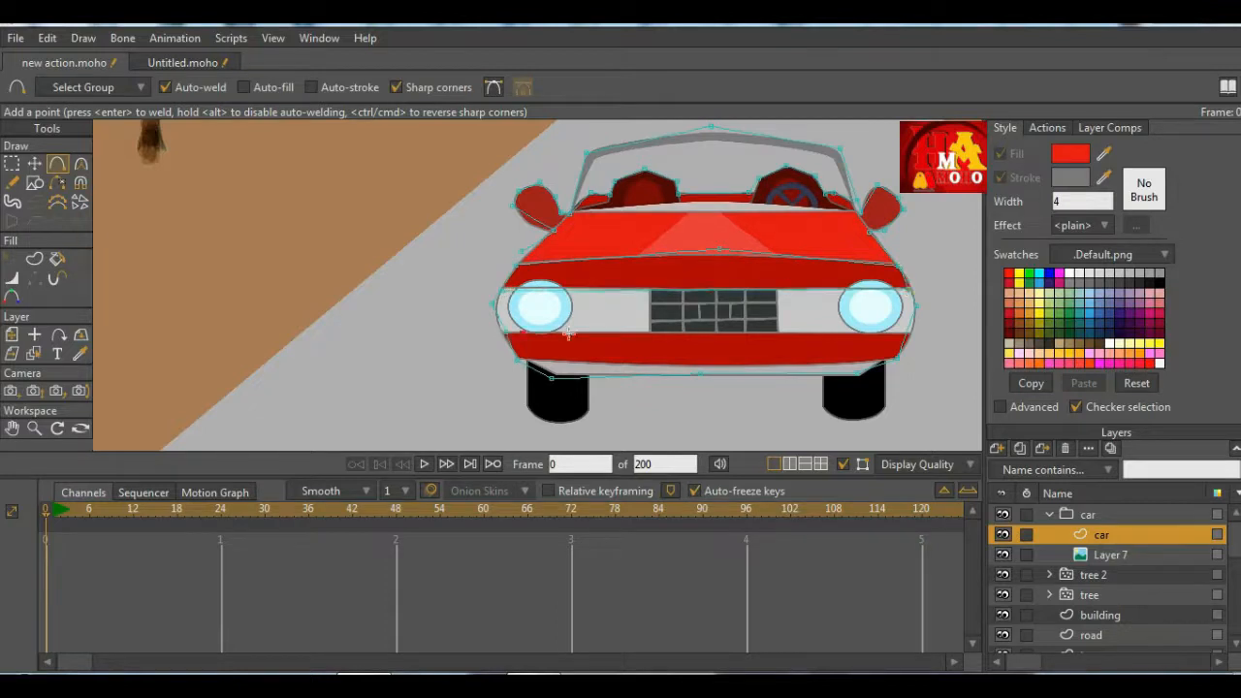
left_click_drag(697, 328, 496, 313)
scroll(572, 313, "up", 3)
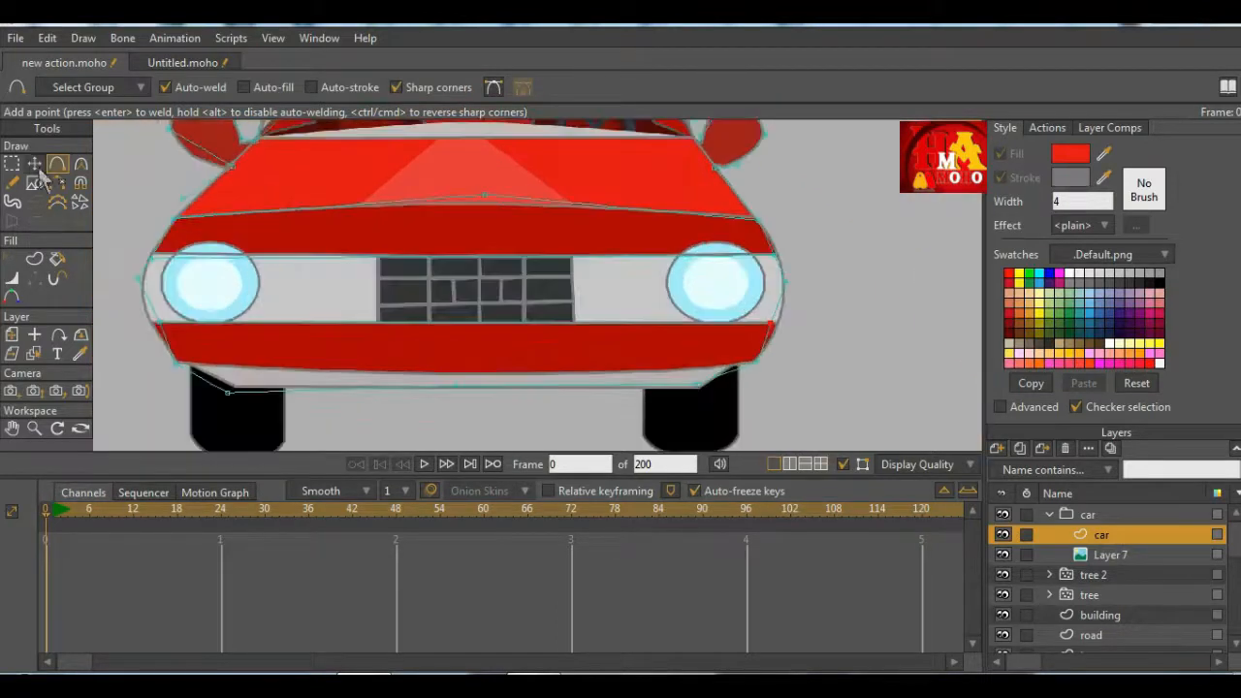
Step: Move the lower trim line's end points onto the car outline and align the hood crease's middle point with the picture
left_click(34, 164)
left_click_drag(774, 327, 784, 327)
scroll(784, 326, "down", 4)
scroll(507, 314, "up", 3)
left_click_drag(453, 340, 442, 342)
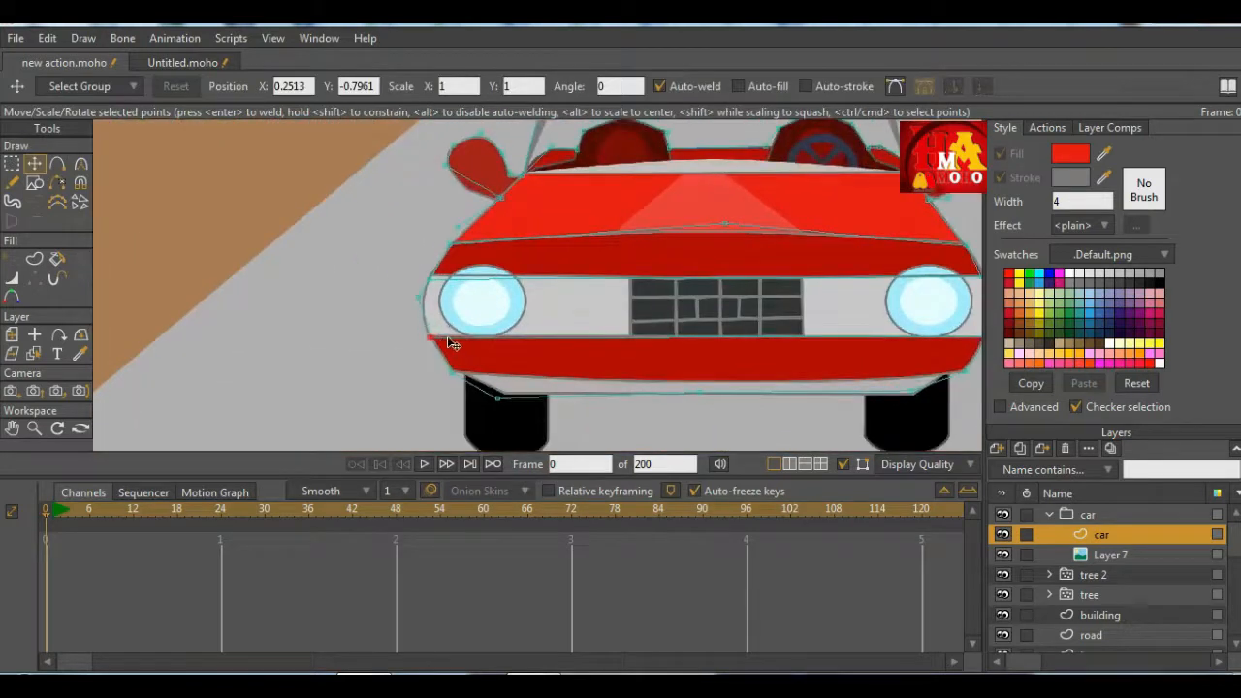
scroll(581, 358, "down", 2)
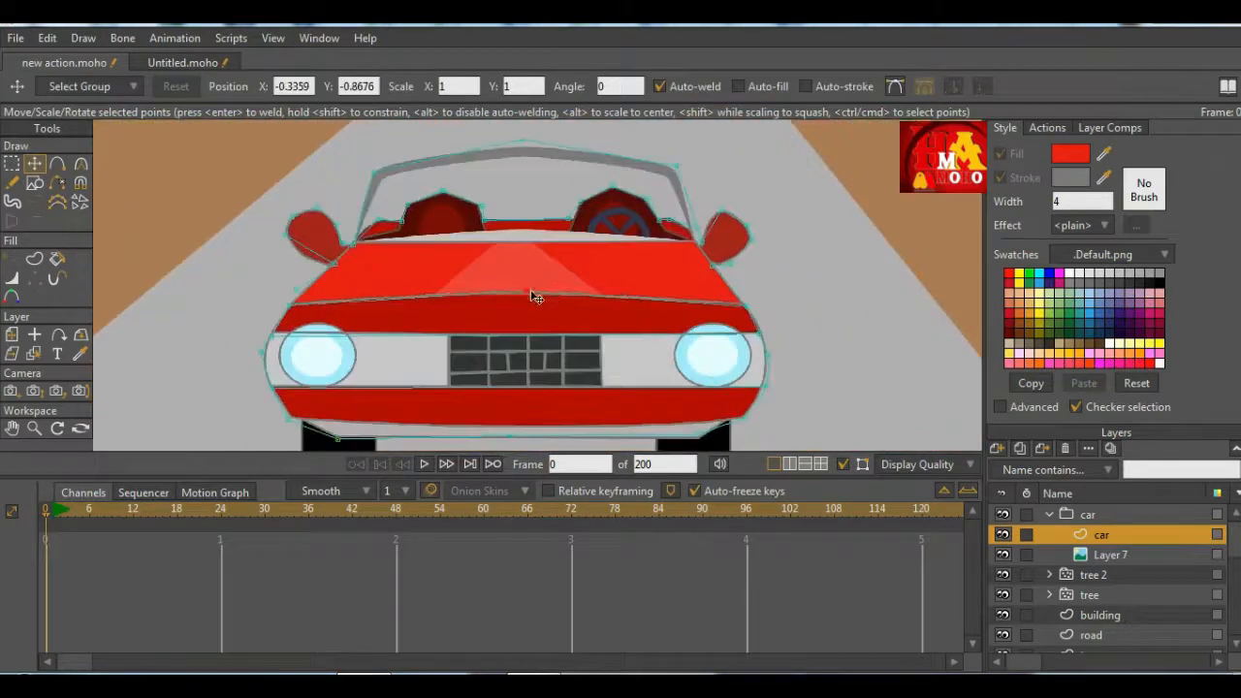
scroll(387, 281, "down", 1)
Step: Add a line along the windshield's base and curve its middle point up to the hood's rear edge
left_click(57, 165)
scroll(446, 288, "up", 2)
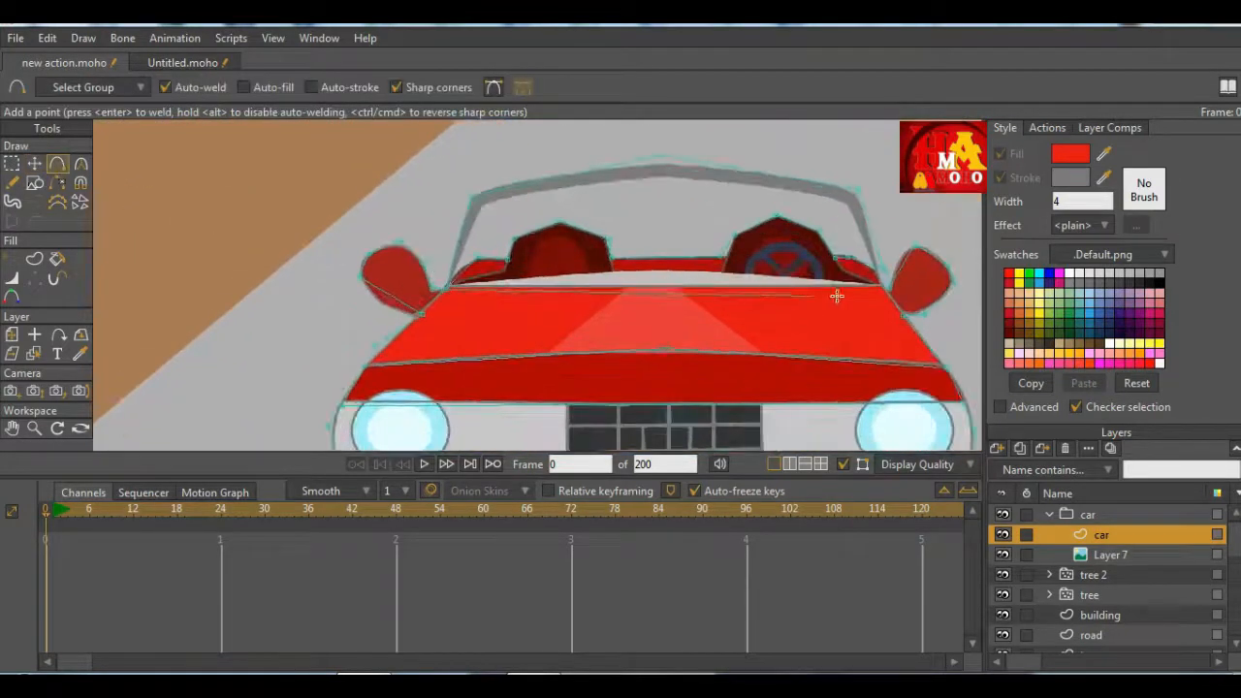
scroll(630, 296, "down", 1)
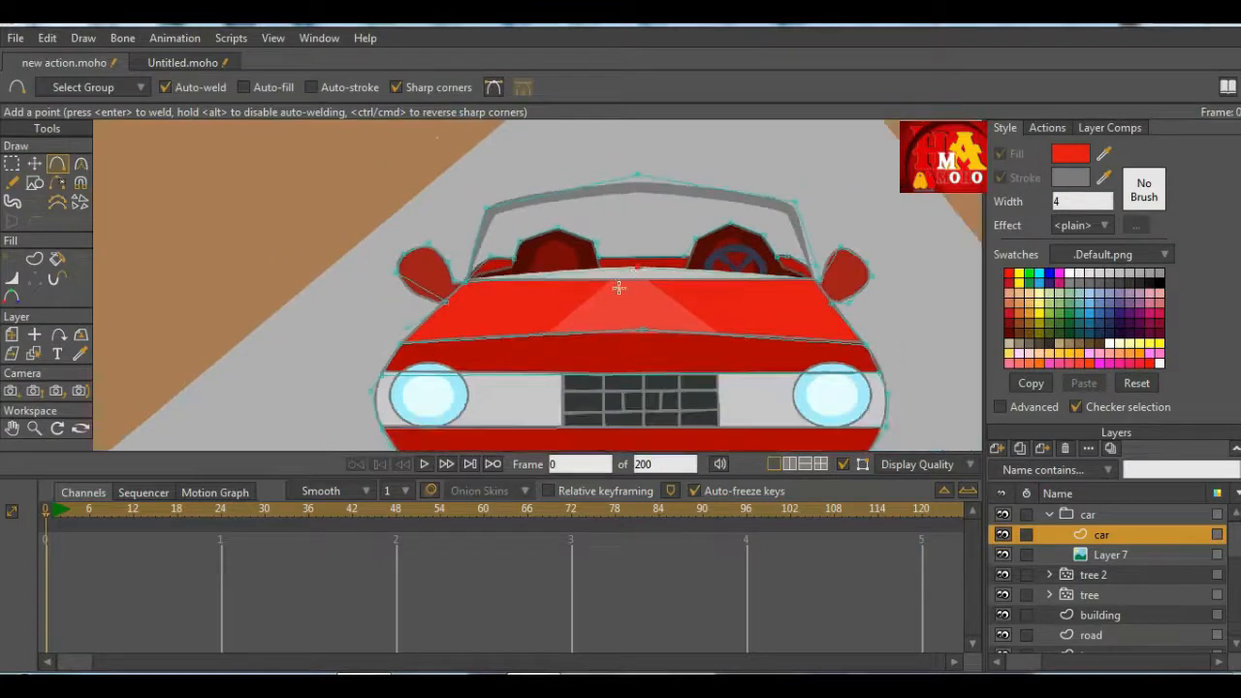
Step: Trace both front wheels with points joined to the underside of the bumper
scroll(619, 287, "down", 3)
scroll(616, 362, "up", 3)
scroll(608, 362, "down", 3)
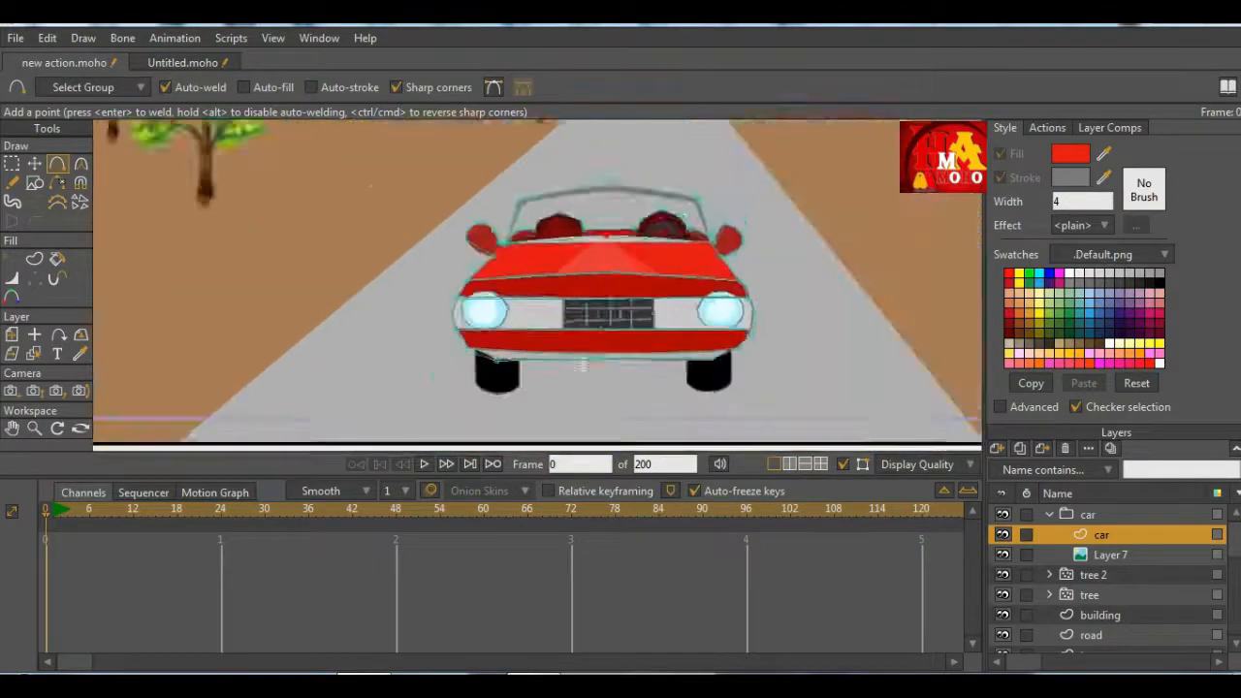
scroll(477, 347, "up", 3)
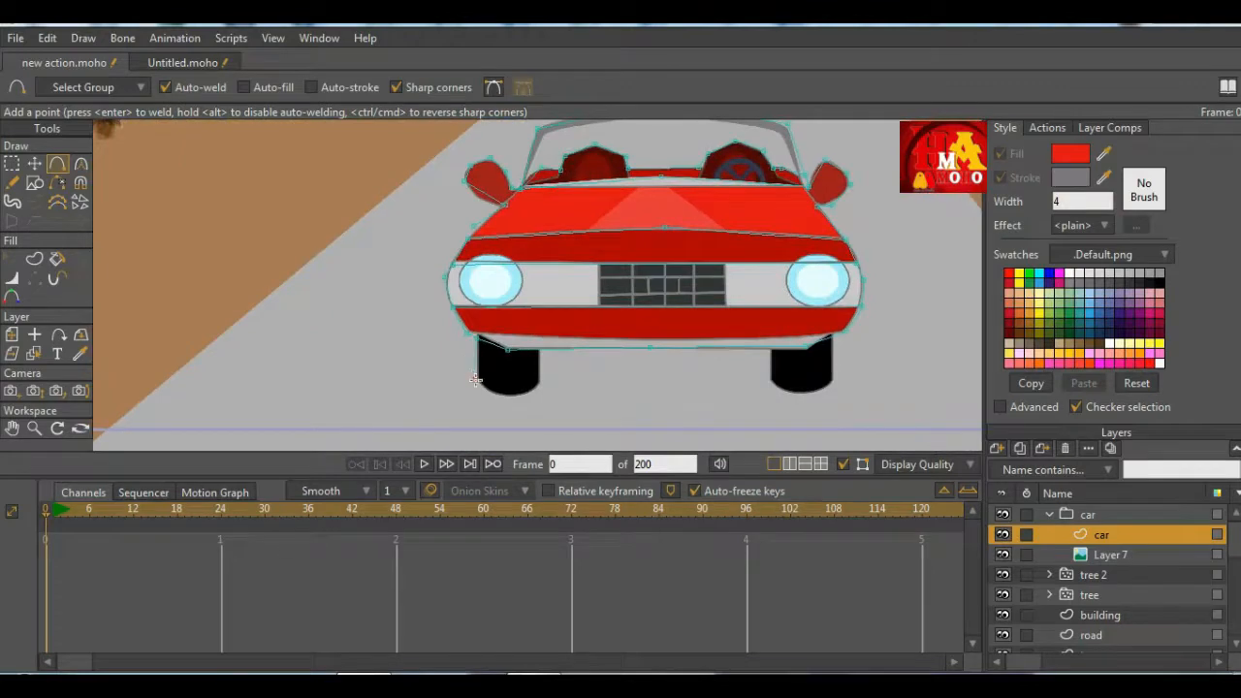
scroll(536, 388, "up", 2)
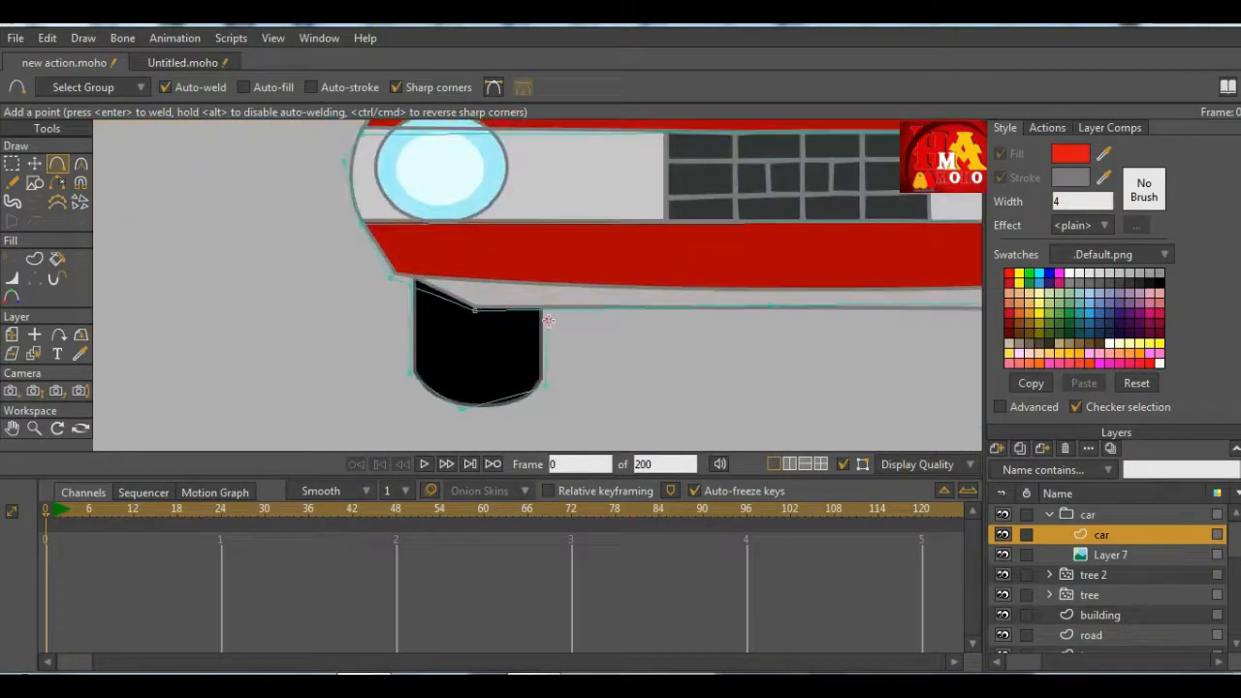
scroll(548, 320, "down", 3)
scroll(514, 342, "up", 3)
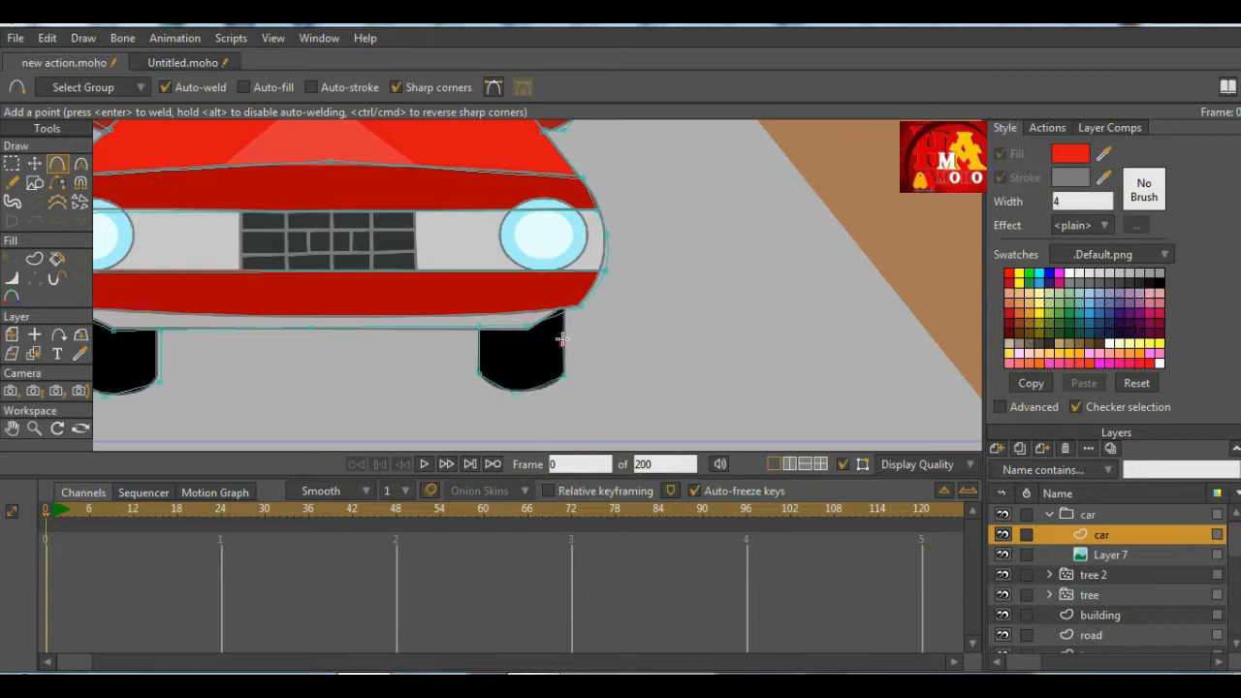
scroll(630, 346, "down", 4)
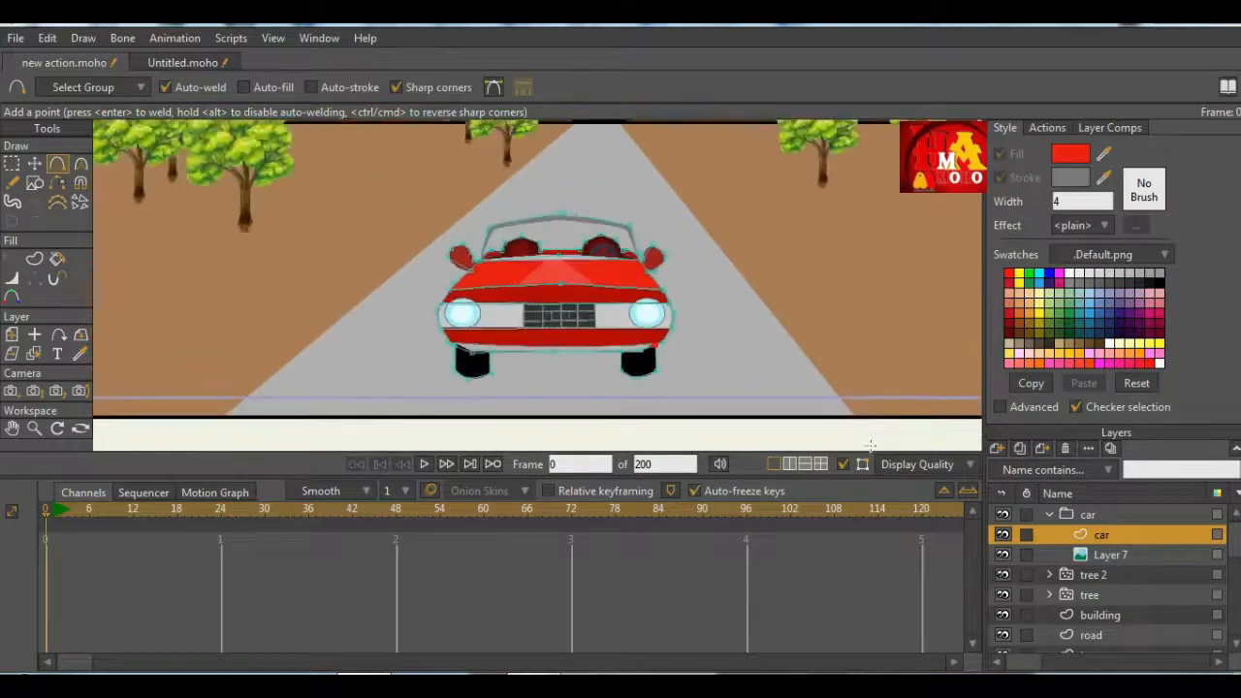
Step: Triangulate the traced car vector layer into a 2D mesh
left_click(1115, 555)
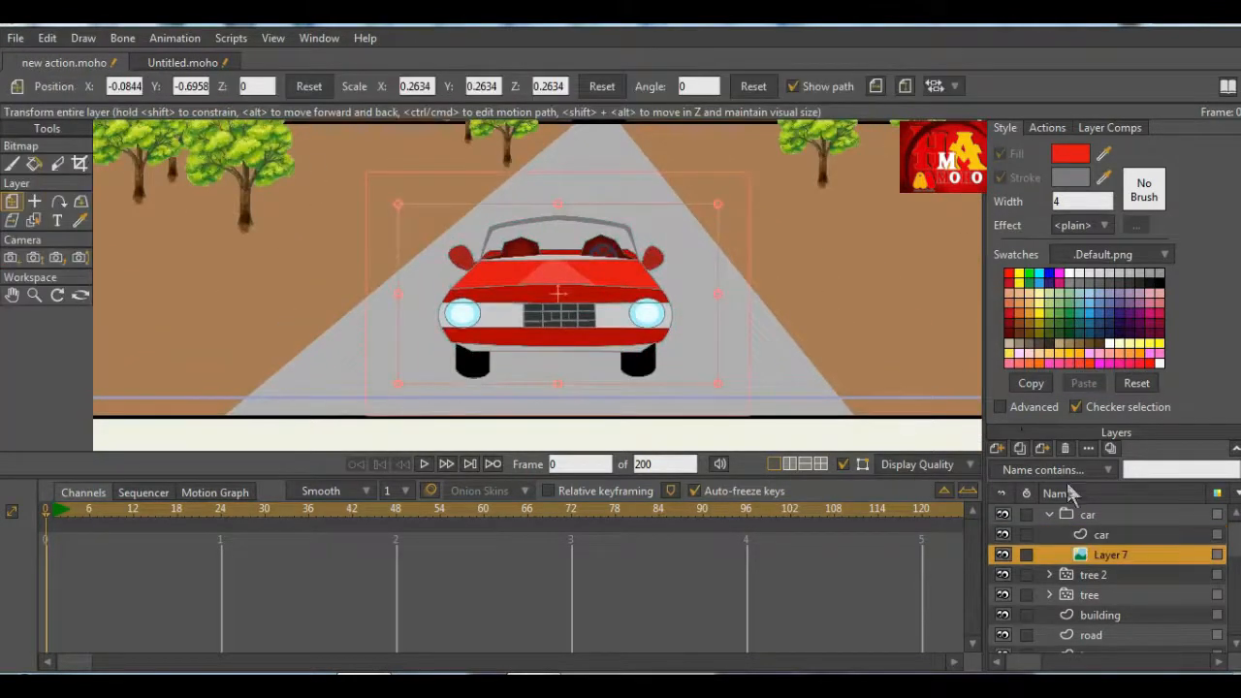
left_click(1103, 535)
left_click(85, 38)
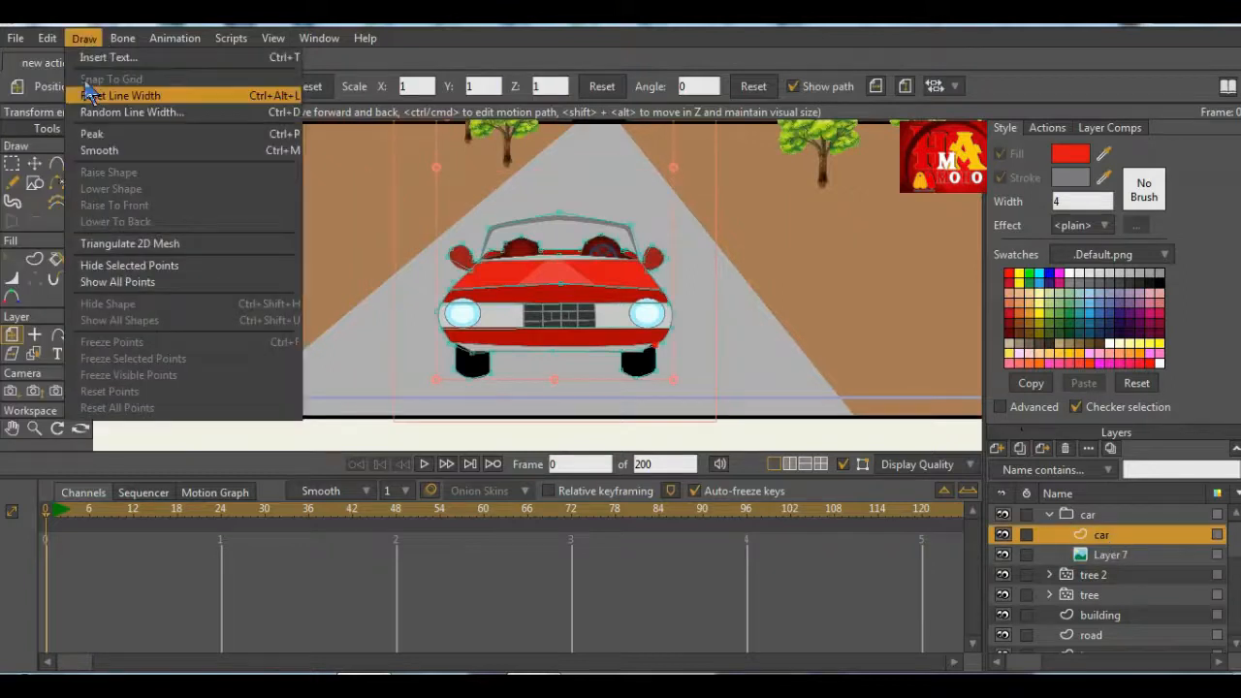
left_click(126, 243)
Step: Set car as the smart warp layer of the car image layer
left_click(1129, 558)
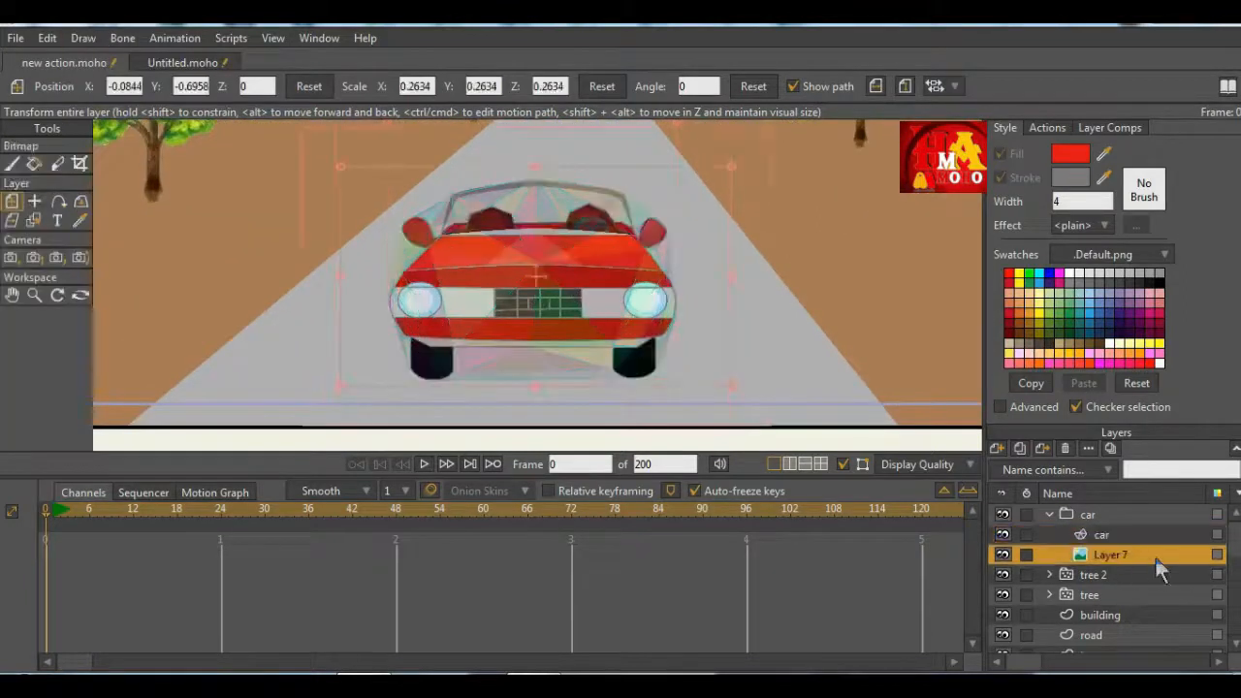
double_click(1156, 557)
left_click(533, 49)
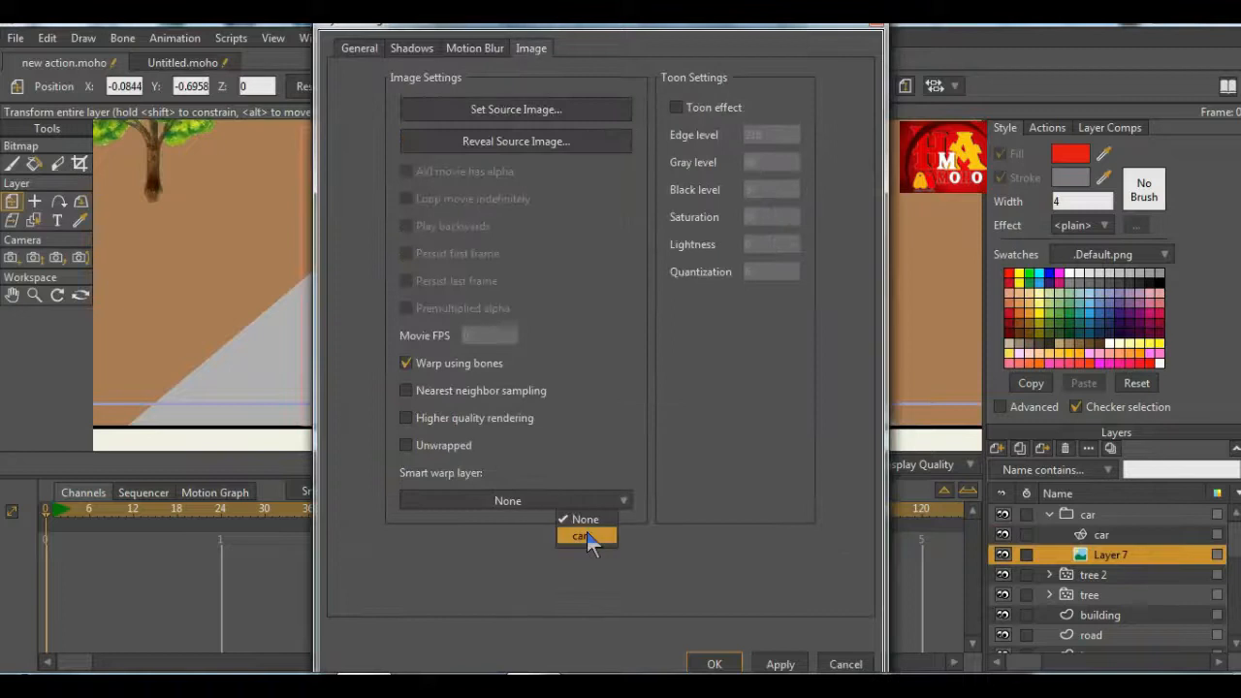
left_click(581, 535)
left_click(714, 664)
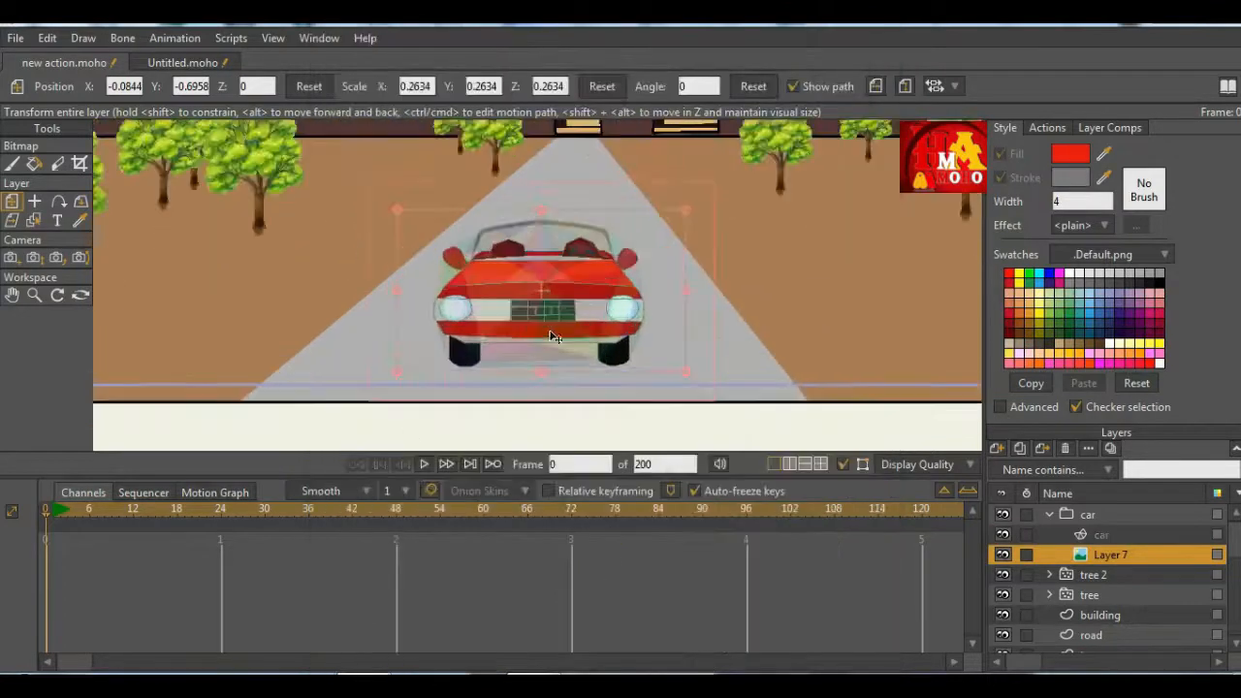
Step: At frame 1, select the car mesh layer and set the Magnet tool's radius to 0.08
left_click(53, 515)
left_click(1115, 535)
scroll(581, 281, "down", 2)
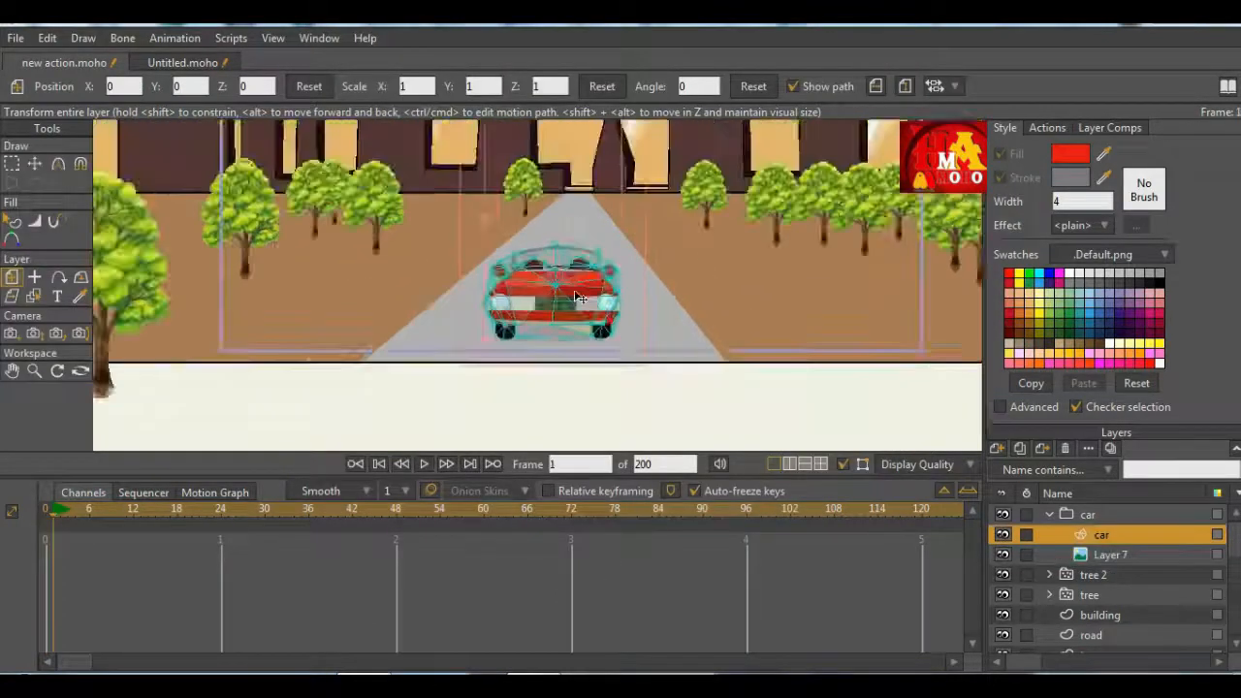
scroll(572, 271, "up", 4)
left_click(34, 164)
scroll(169, 183, "down", 2)
scroll(168, 183, "up", 1)
left_click(81, 164)
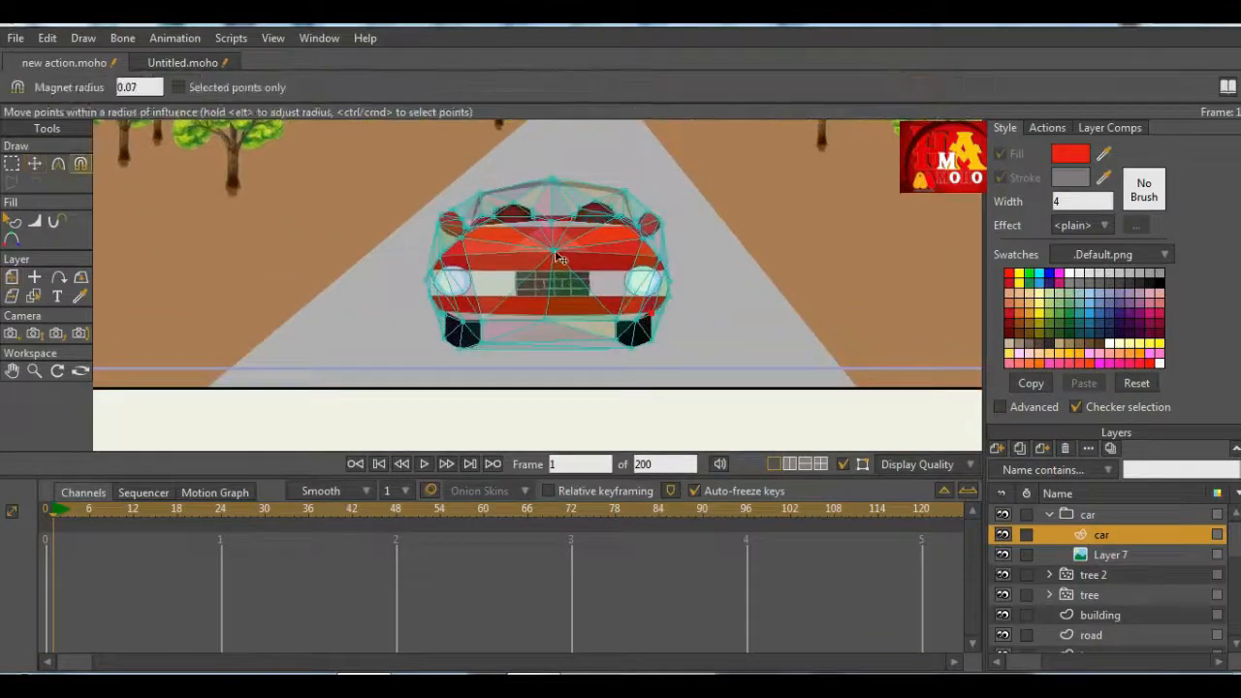
scroll(565, 251, "up", 2)
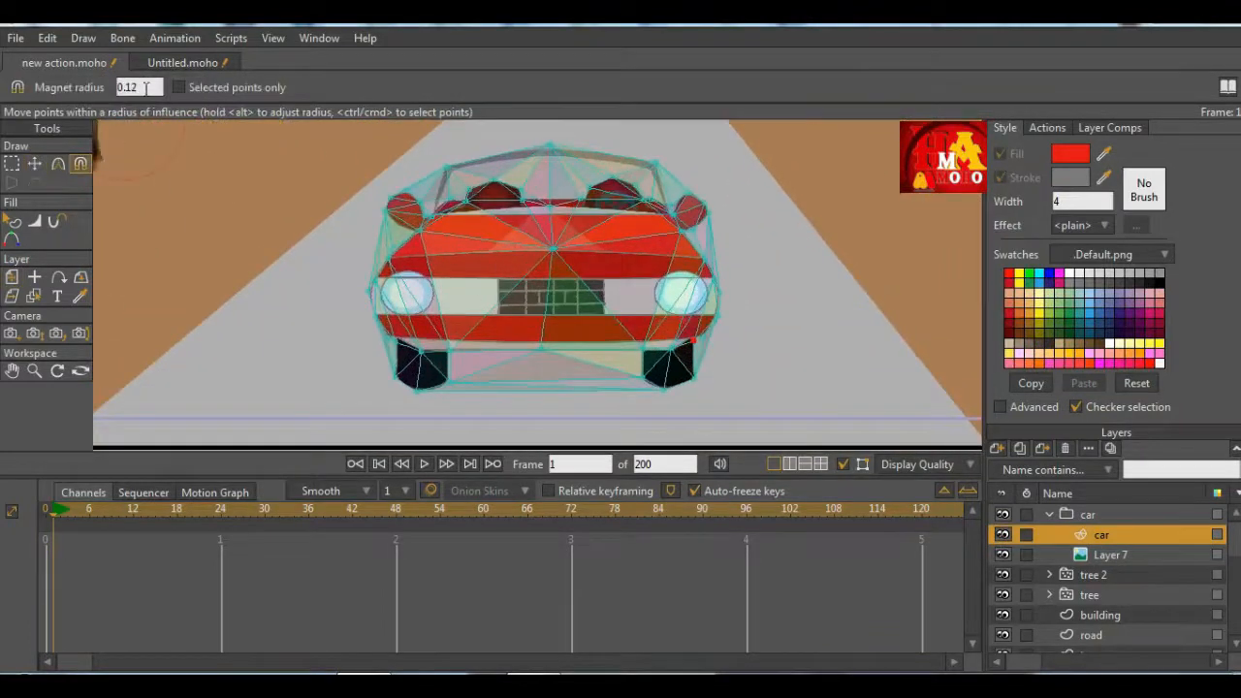
scroll(572, 302, "down", 2)
scroll(572, 303, "up", 1)
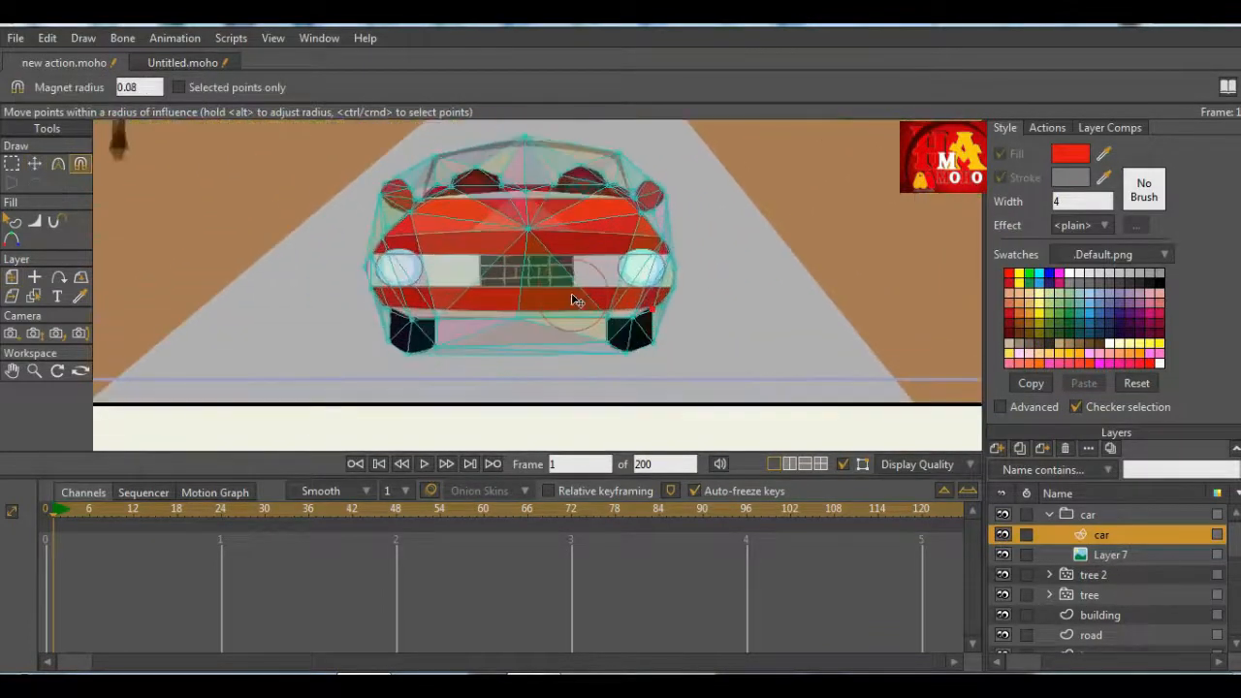
Step: Try pulling the car mesh's two lower corners outward with the Magnet tool, and undo both deformations
left_click_drag(620, 328, 800, 301)
left_click_drag(432, 333, 288, 331)
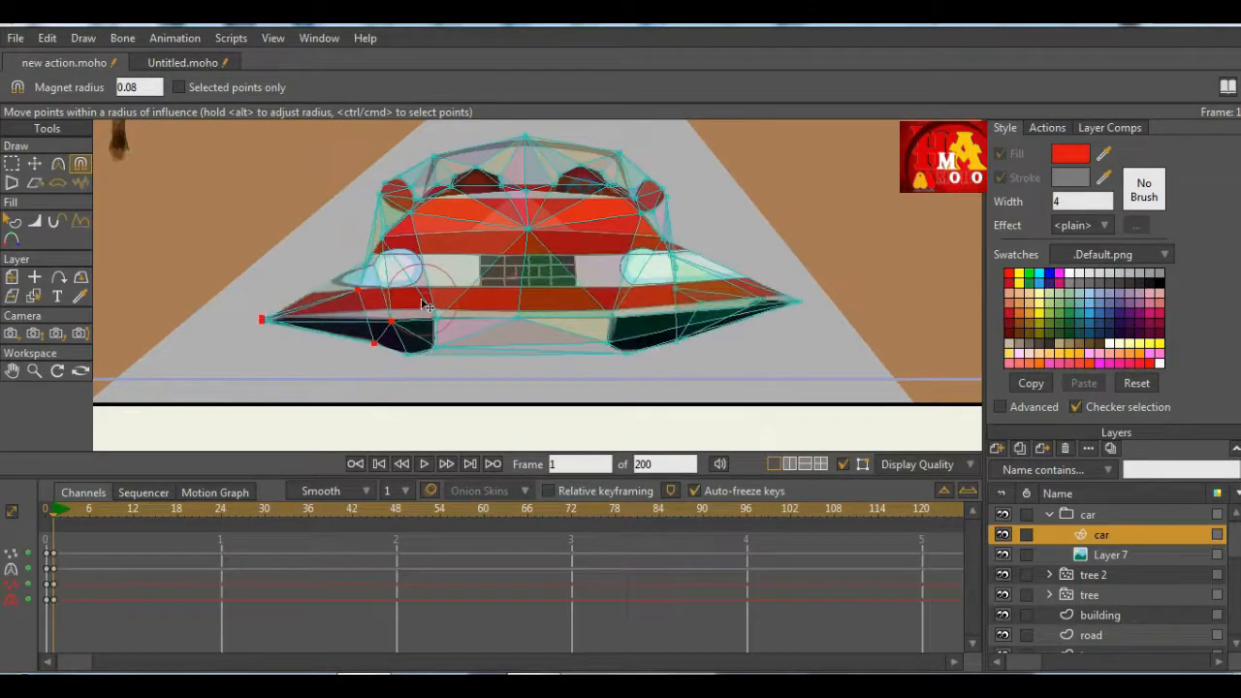
key("ctrl+z")
key("ctrl+z")
scroll(436, 297, "down", 2)
scroll(485, 254, "up", 2)
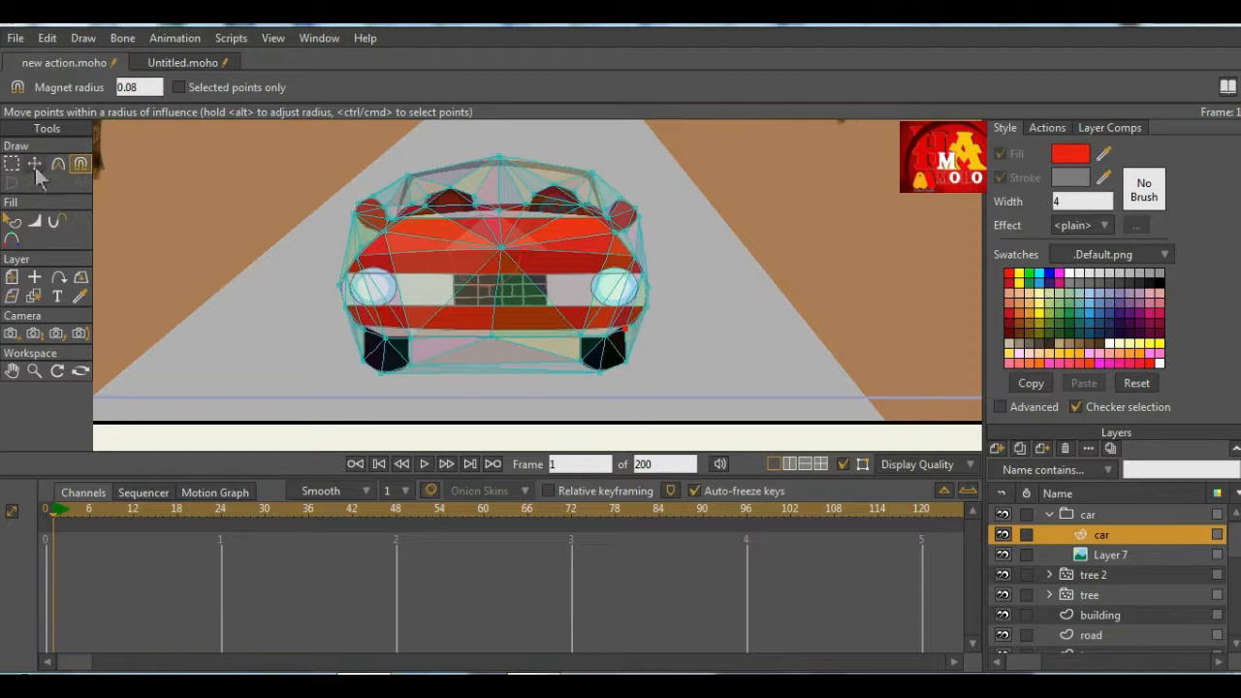
Step: Try a Magnet radius of 0.29 on the car mesh at frame 1 with the roof and mirror points selected
left_click(496, 180)
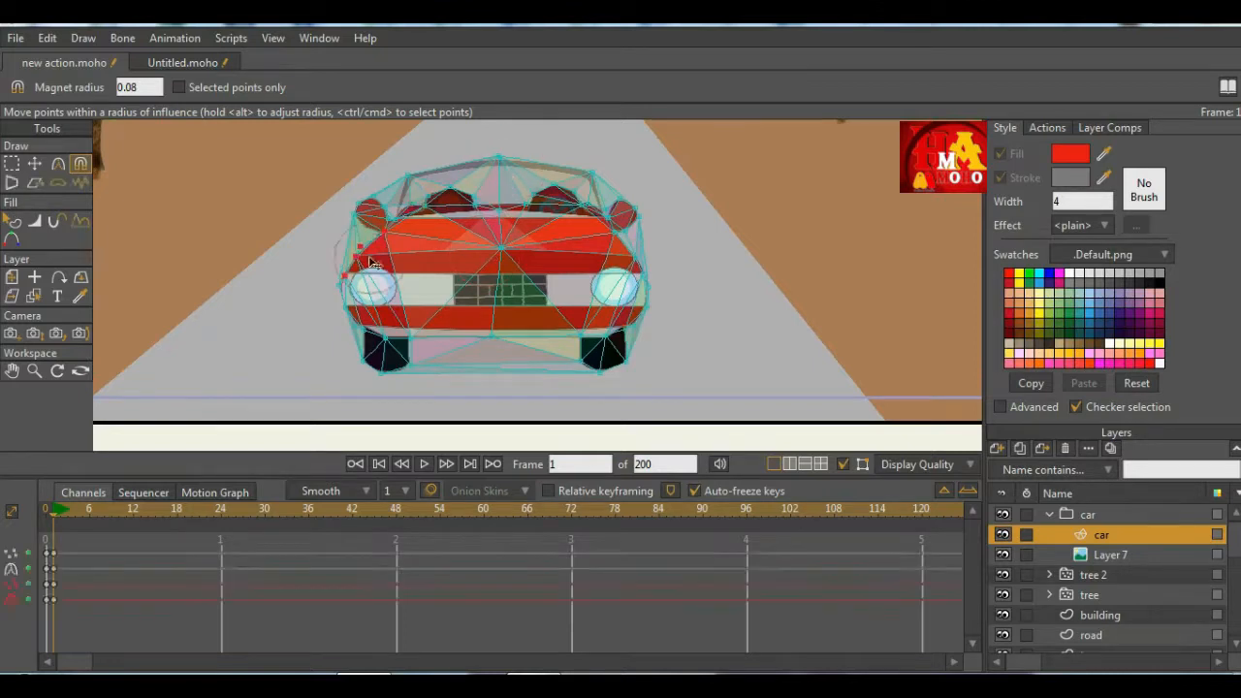
left_click(11, 165)
scroll(659, 356, "down", 2)
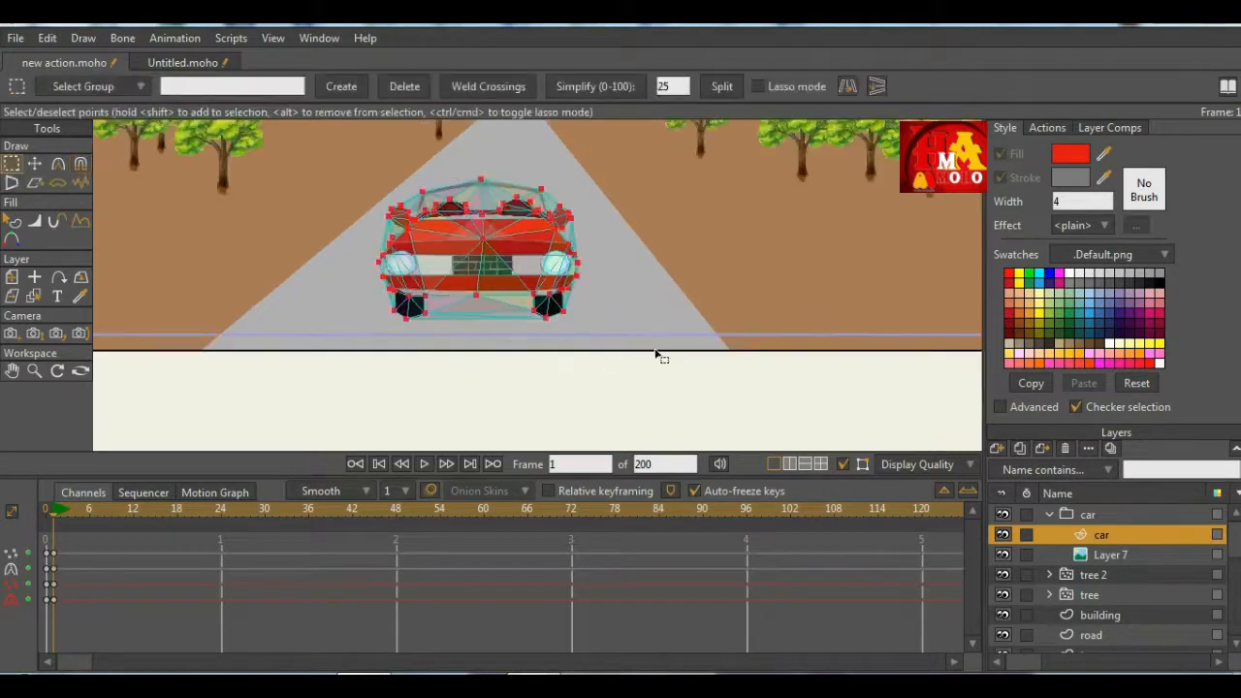
left_click(80, 165)
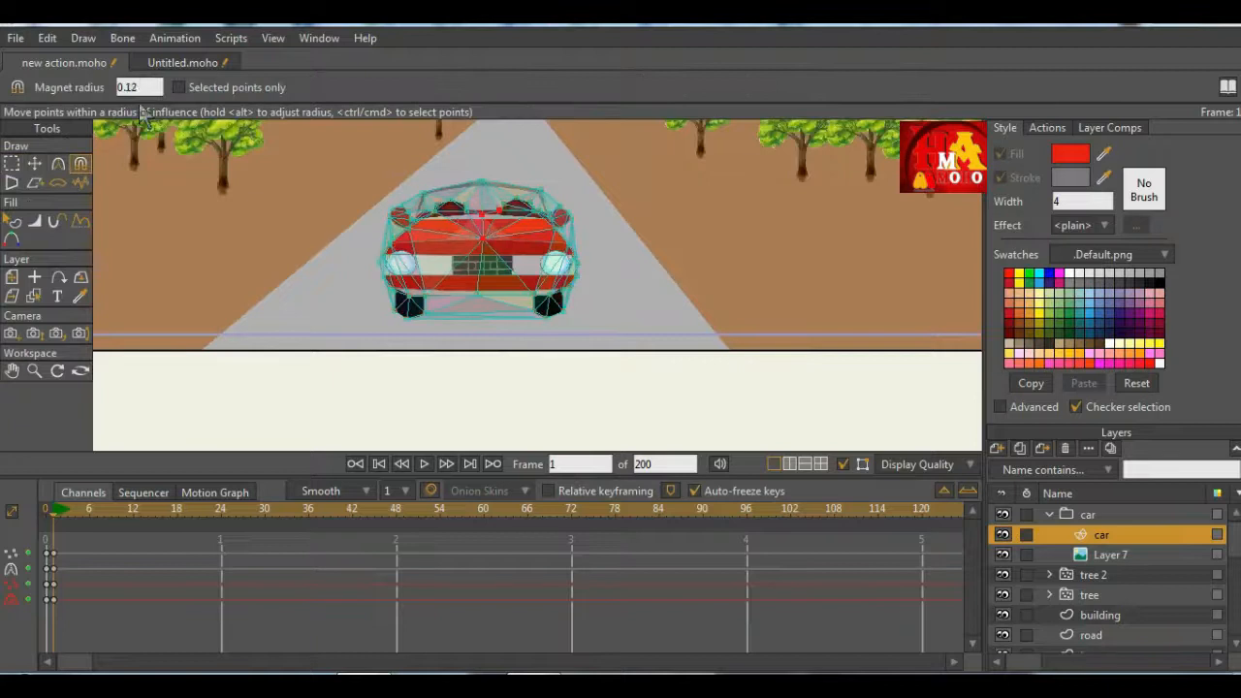
scroll(139, 83, "up", 2)
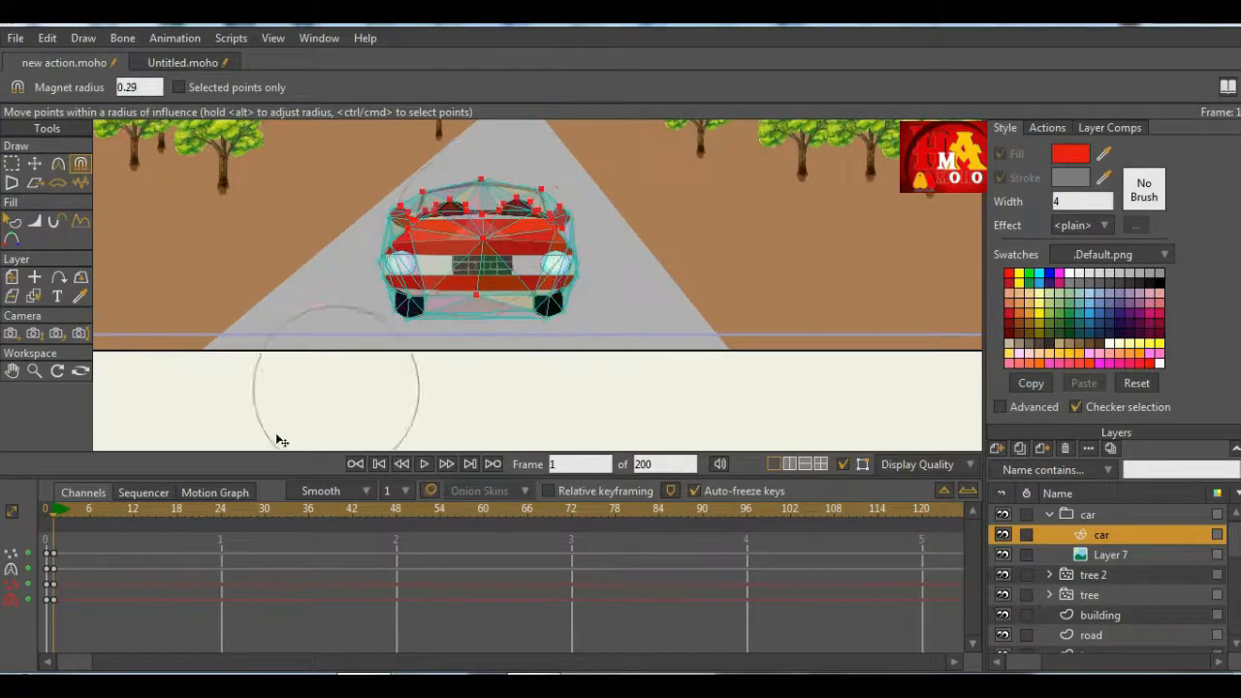
scroll(355, 410, "up", 1)
scroll(431, 248, "up", 2)
left_click(34, 164)
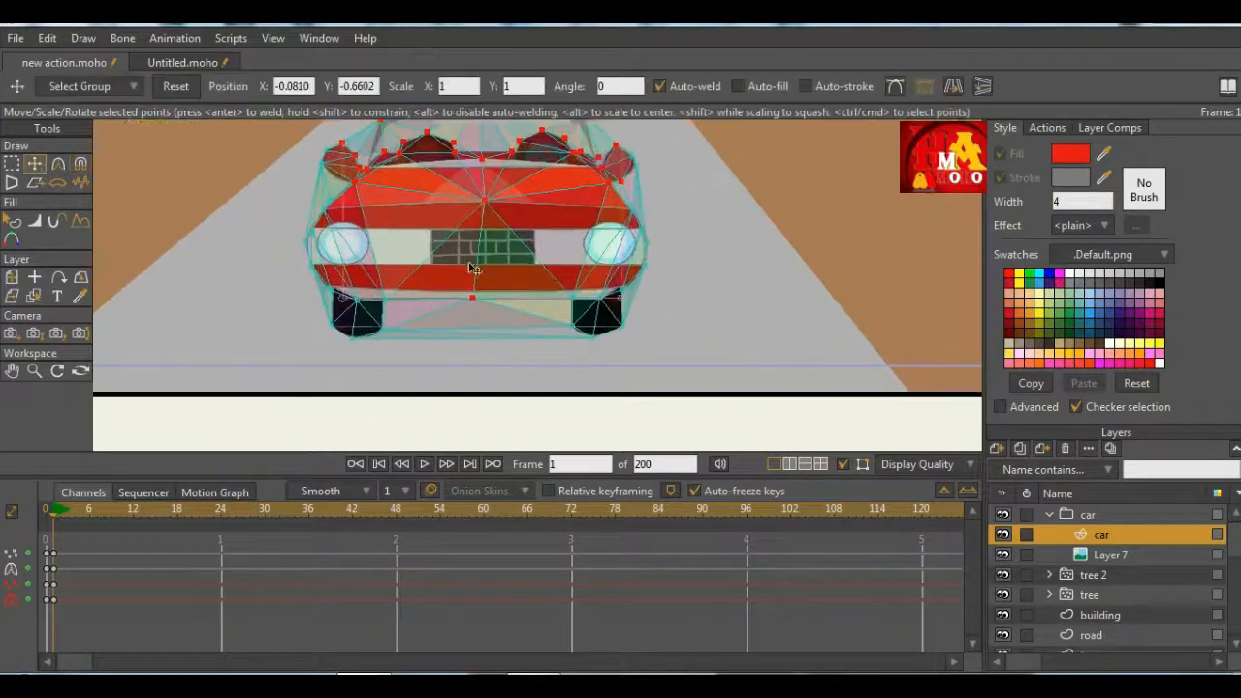
scroll(475, 252, "down", 3)
scroll(482, 235, "up", 4)
scroll(482, 238, "down", 2)
scroll(481, 339, "up", 3)
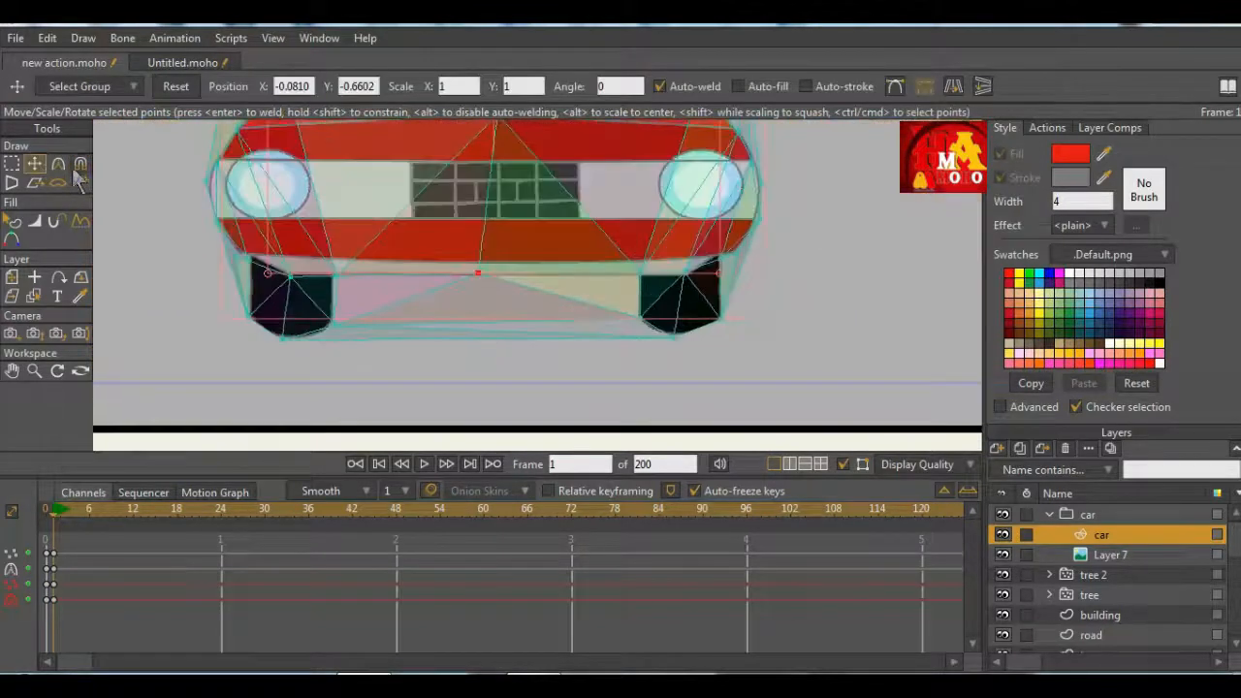
scroll(490, 325, "down", 4)
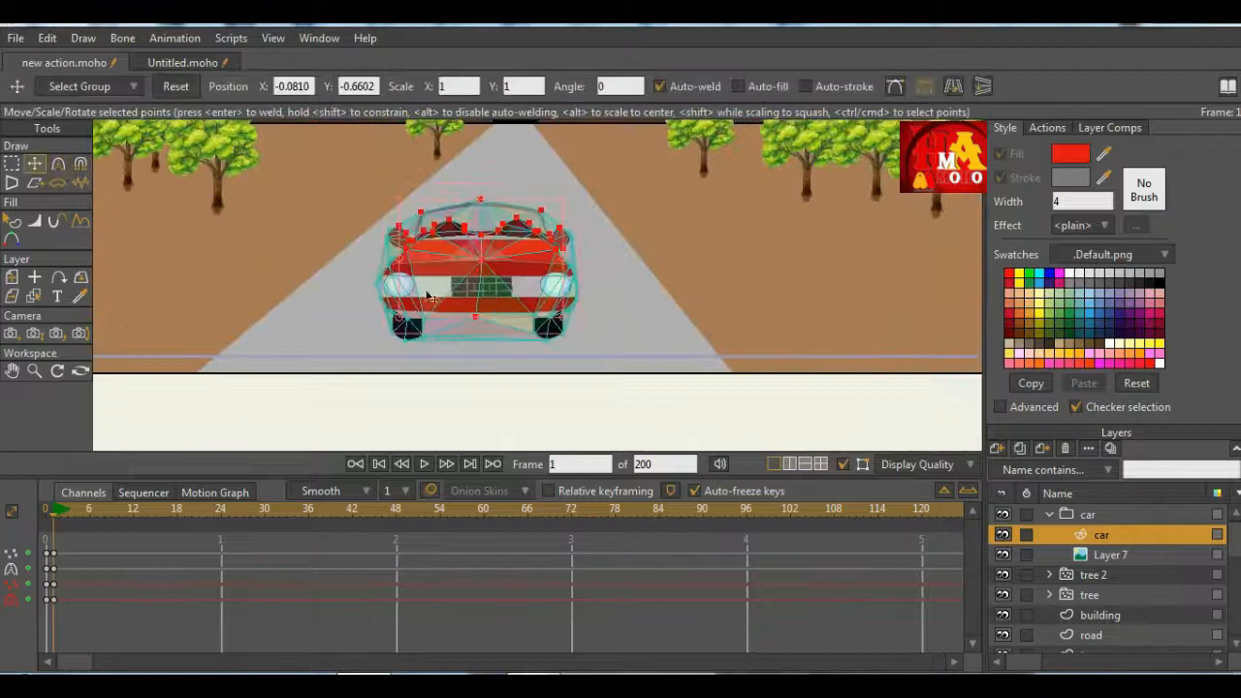
Step: At frame 48, move the car group layer sideways along the swung road to about X 0.64, Y 0.04
left_click(81, 164)
left_click(104, 528)
left_click_drag(121, 525, 397, 528)
scroll(476, 300, "down", 3)
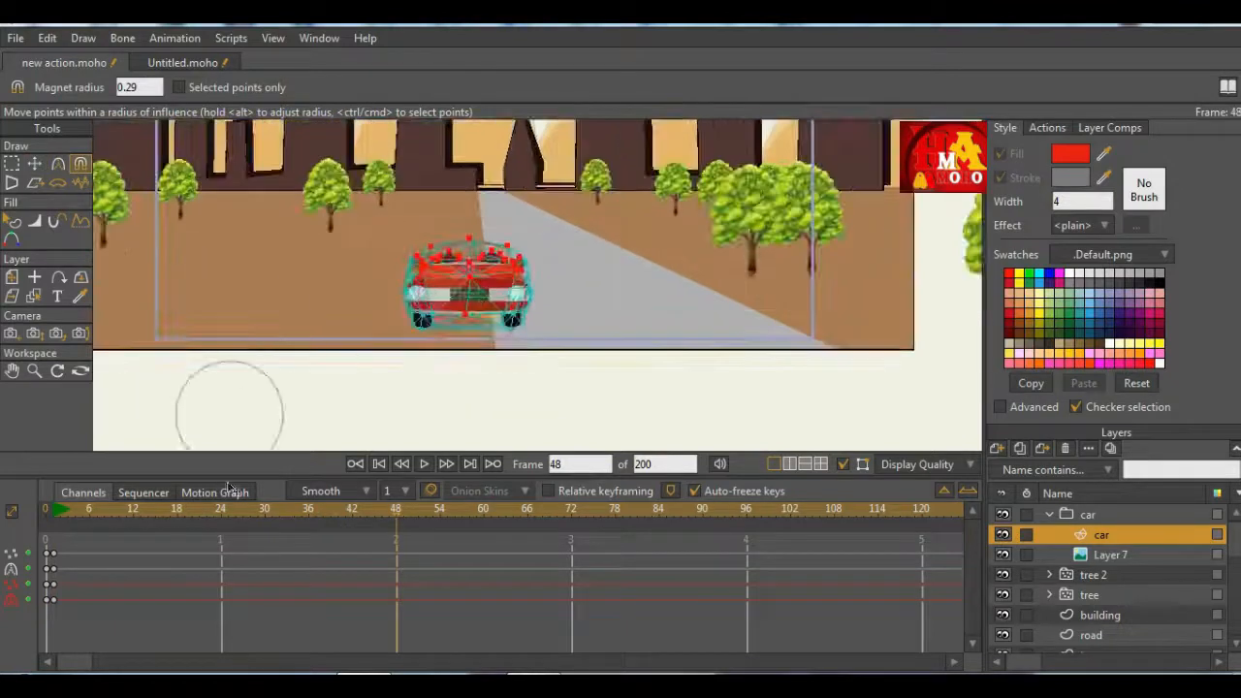
left_click(1117, 516)
scroll(321, 321, "down", 3)
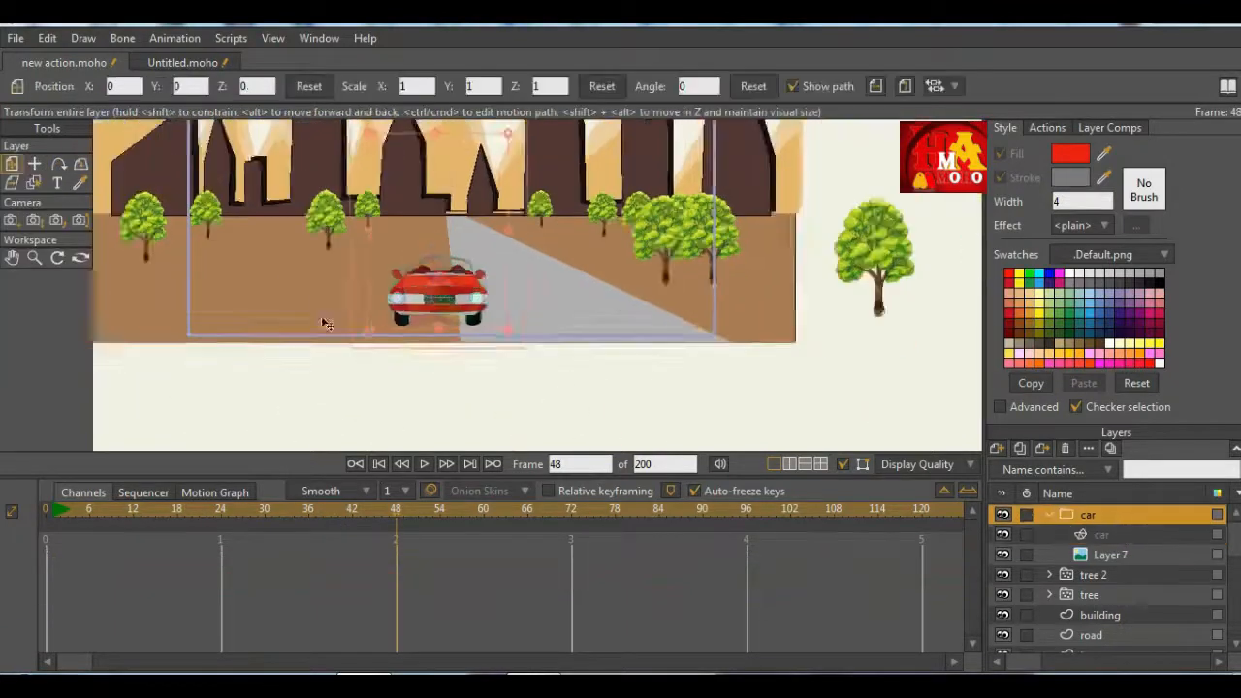
scroll(367, 319, "up", 2)
mouse_move(378, 520)
left_mouse_down()
mouse_move(56, 526)
mouse_move(418, 520)
mouse_move(397, 530)
left_mouse_up()
left_click(451, 289)
scroll(387, 281, "down", 2)
scroll(388, 281, "up", 3)
left_click_drag(383, 281, 527, 280)
scroll(527, 297, "down", 2)
scroll(526, 296, "up", 3)
scroll(532, 303, "down", 2)
scroll(531, 302, "up", 2)
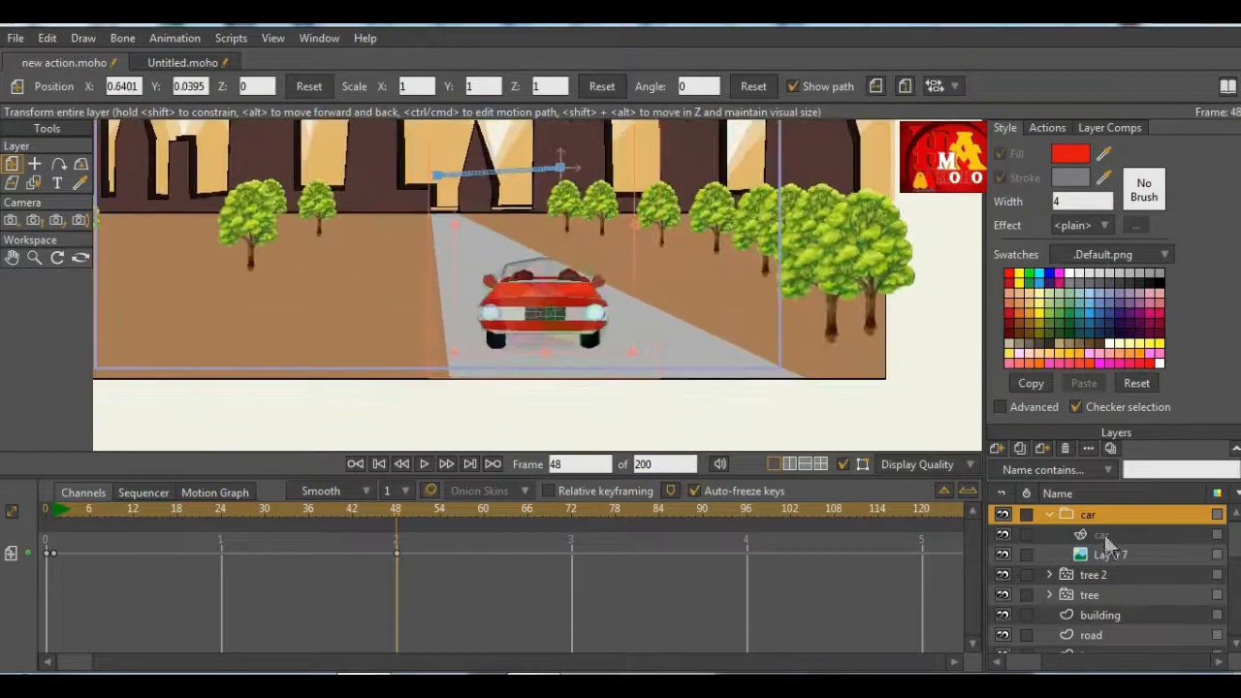
Step: At frame 48, select the car mesh's windshield, seat and mirror points and shift them left so the upper body leans
left_click(1102, 534)
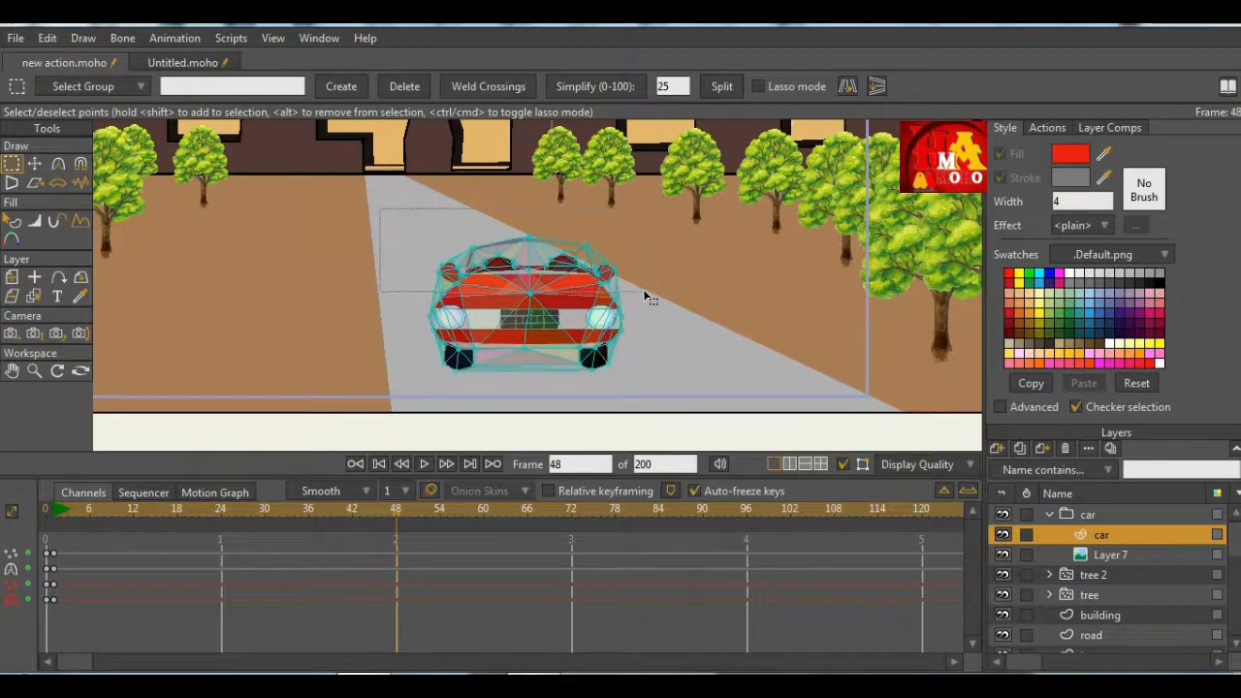
left_click_drag(644, 293, 645, 293)
left_click(34, 164)
scroll(553, 268, "up", 1)
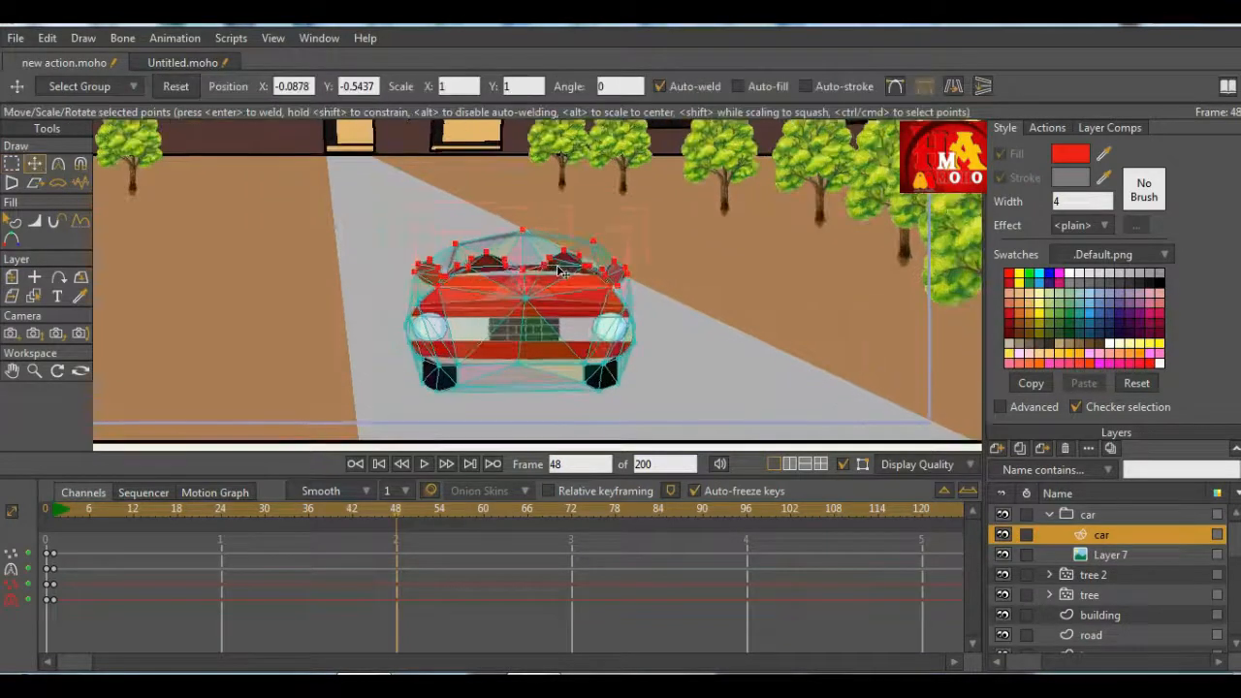
mouse_move(558, 267)
left_mouse_down()
mouse_move(519, 267)
mouse_move(535, 268)
left_mouse_up()
scroll(539, 320, "down", 4)
scroll(543, 344, "up", 3)
Step: Set the Magnet radius to 0.10 and nudge both wheels and the left headlight side of the car mesh to the right
left_click(81, 165)
scroll(439, 339, "up", 2)
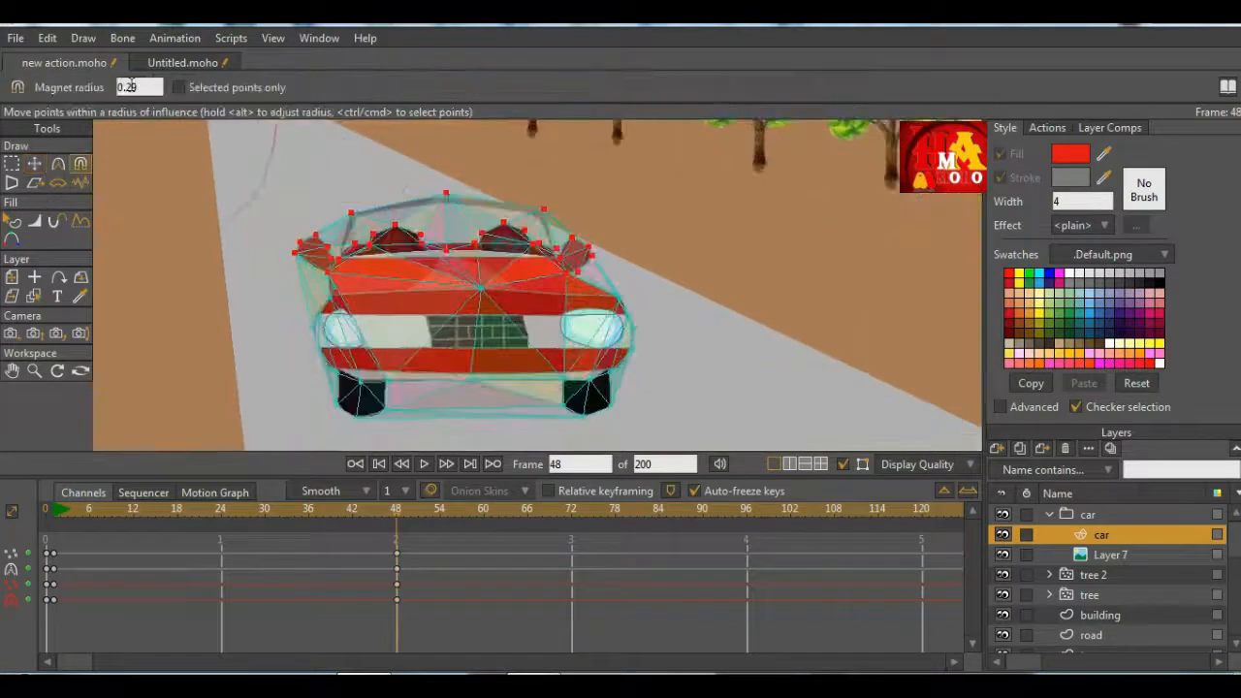
scroll(417, 325, "down", 3)
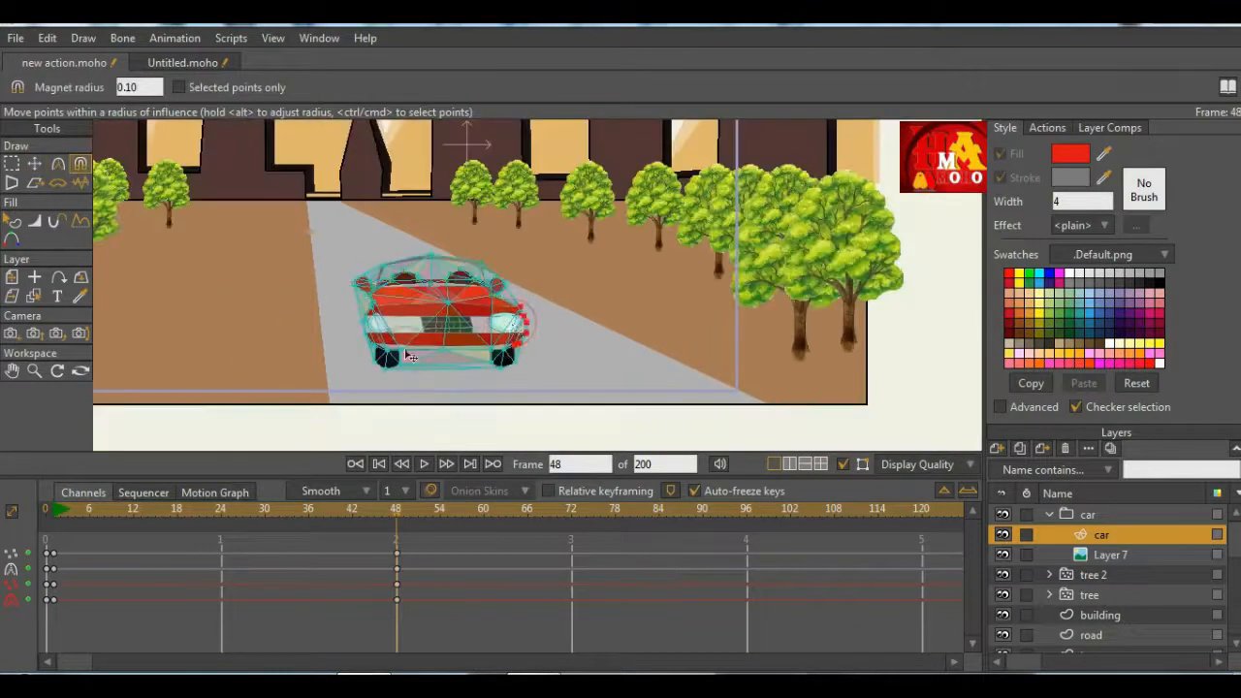
scroll(360, 323, "up", 2)
left_click_drag(541, 367, 552, 364)
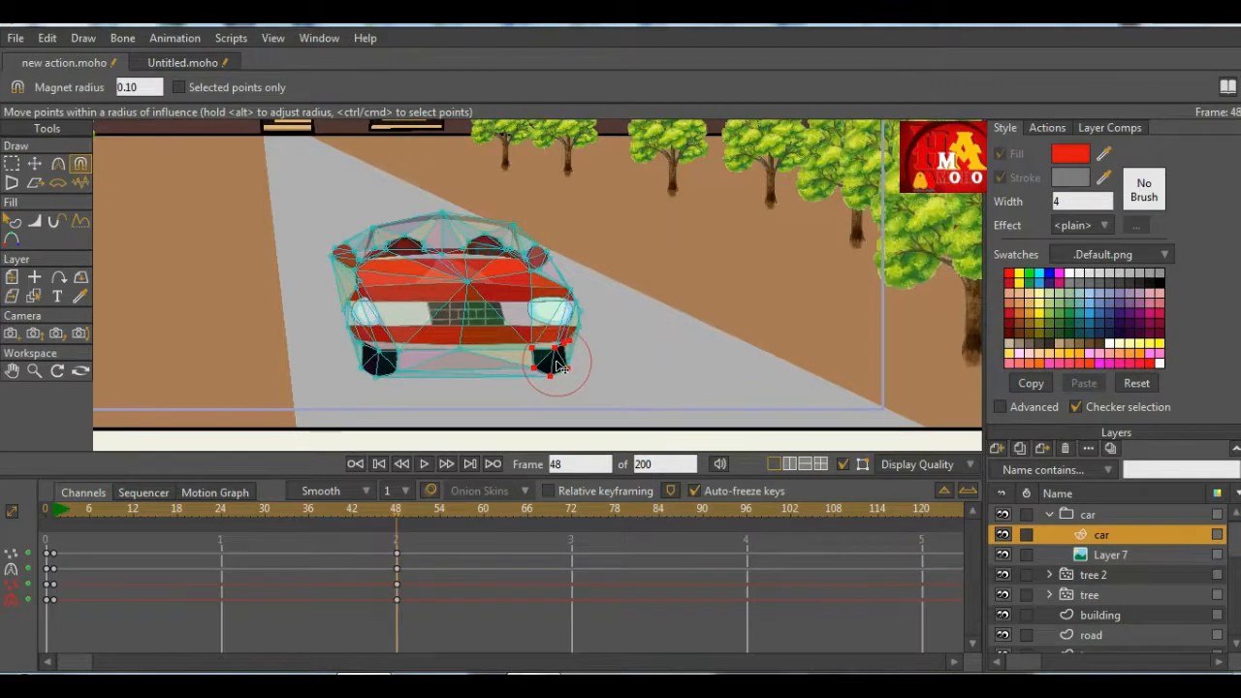
left_click_drag(379, 362, 387, 362)
scroll(357, 309, "up", 3)
left_click_drag(353, 297, 357, 297)
scroll(436, 274, "down", 1)
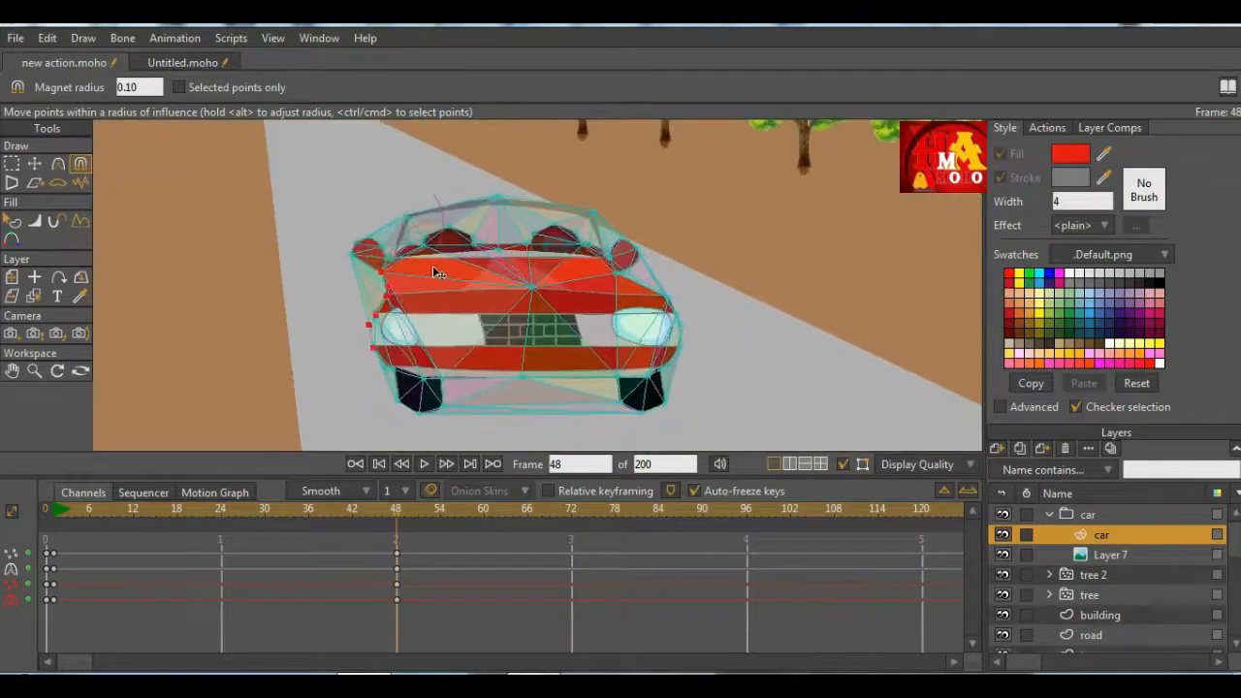
Step: Adjust the windshield frame, right mirror and left headlight area of the car mesh with small Magnet pulls at frame 48
left_click_drag(399, 225, 391, 221)
left_click_drag(484, 213, 479, 213)
left_click_drag(594, 221, 591, 215)
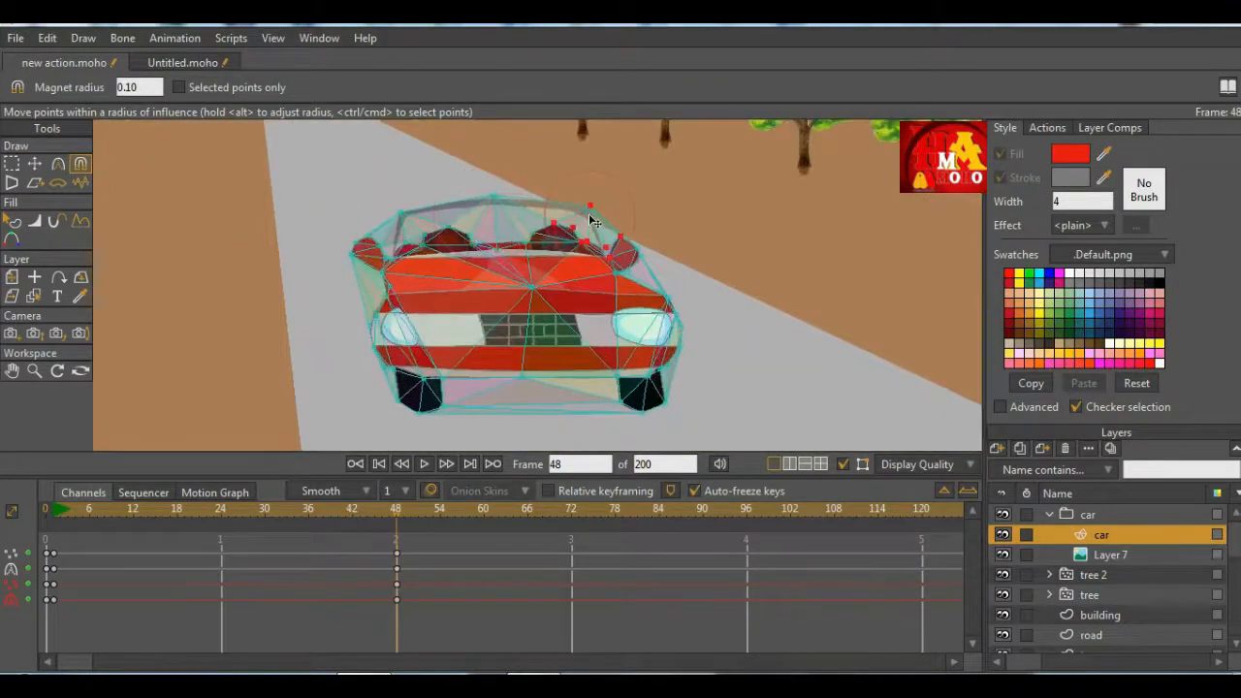
left_click_drag(633, 261, 641, 247)
left_click_drag(380, 335, 385, 331)
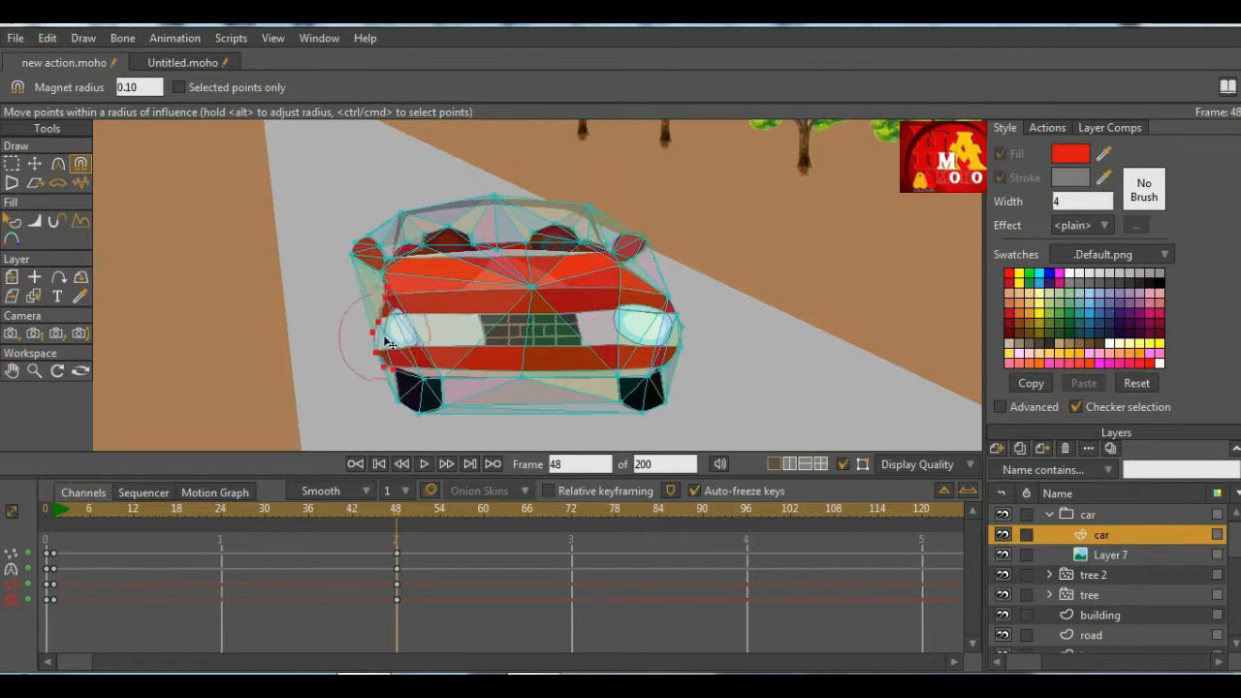
Step: Reshape the left wheel, right headlight side and right wheel of the car mesh with the Magnet tool at frame 48
left_click_drag(409, 386, 442, 396)
scroll(512, 371, "down", 3)
left_click_drag(640, 324, 648, 326)
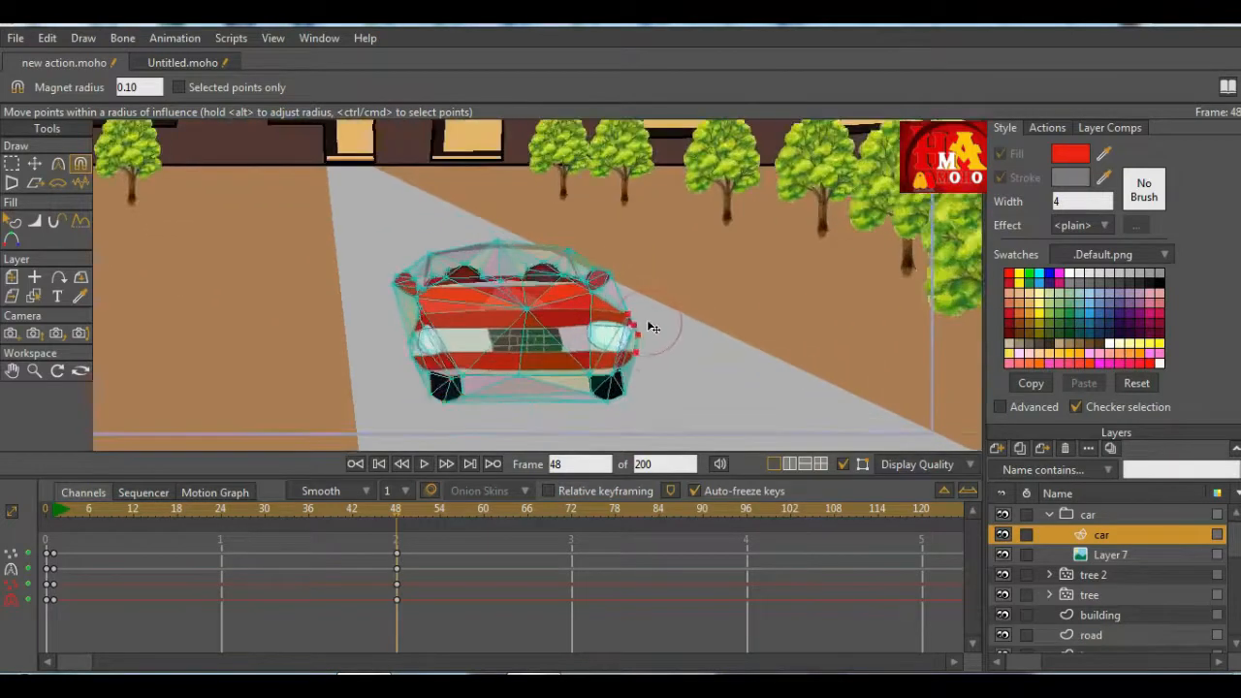
mouse_move(620, 396)
left_mouse_down()
mouse_move(644, 364)
mouse_move(603, 381)
left_mouse_up()
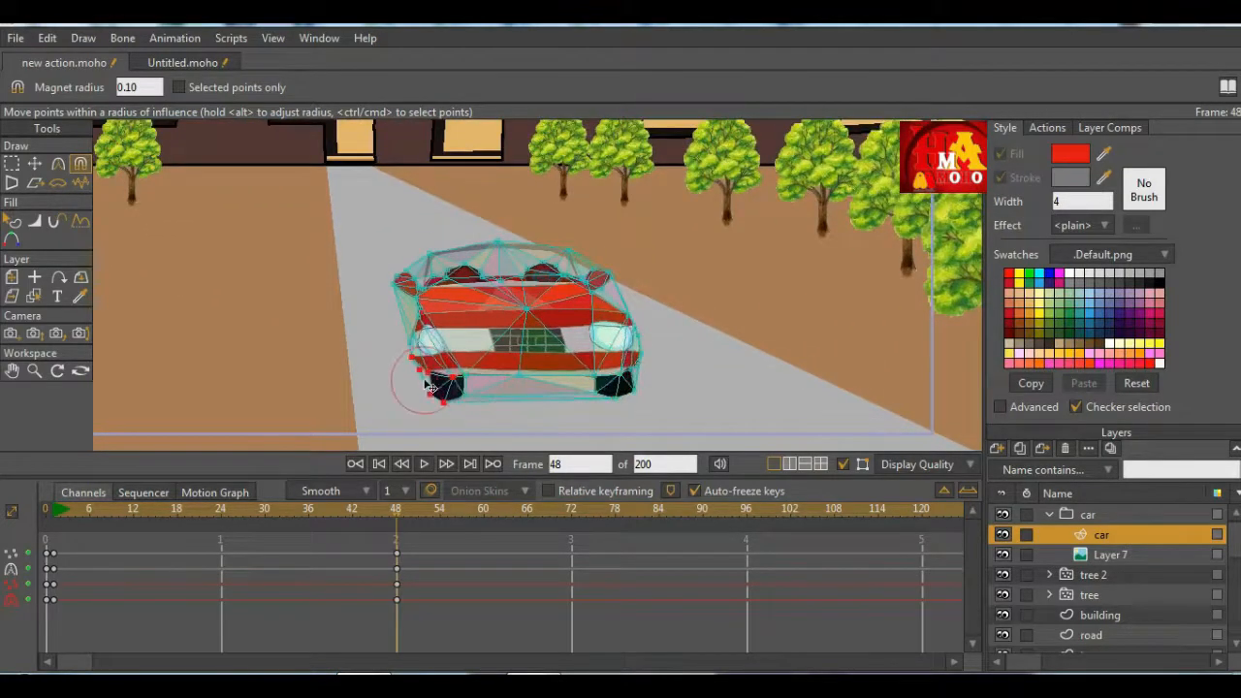
Step: Refine the car mesh's lower bumper and upper body points at frame 48 with small Magnet pulls
scroll(451, 387, "down", 3)
scroll(485, 398, "up", 5)
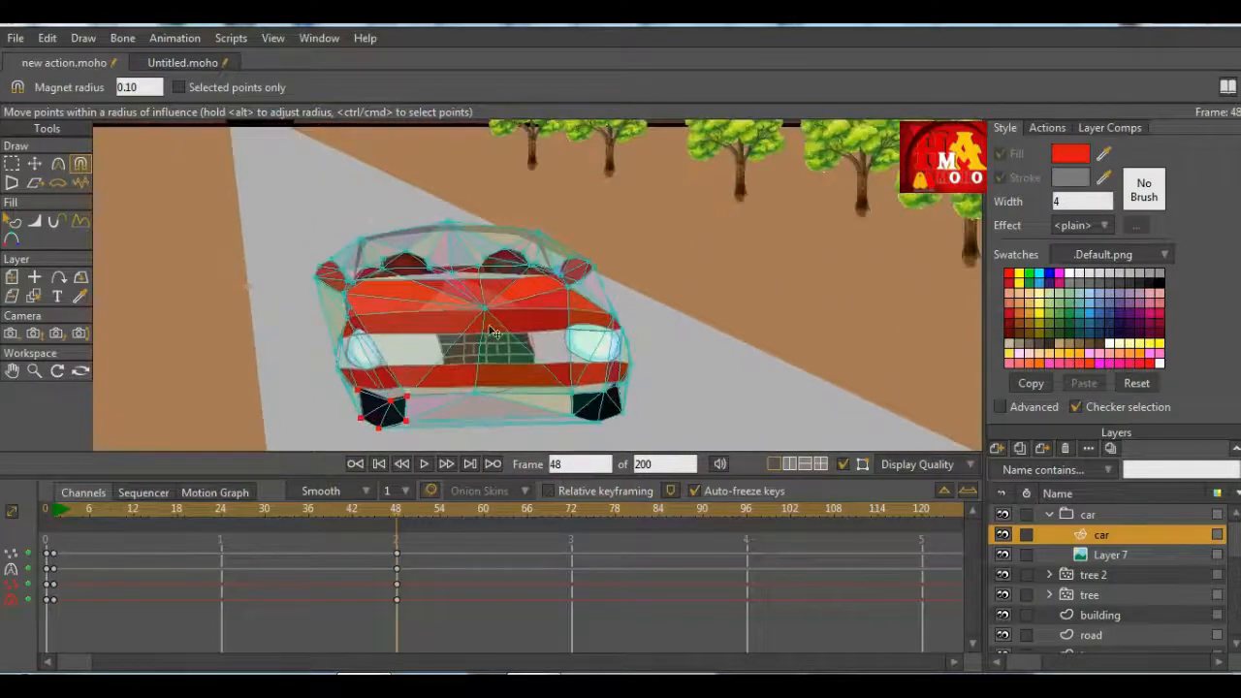
left_click_drag(491, 404, 492, 409)
scroll(428, 396, "down", 4)
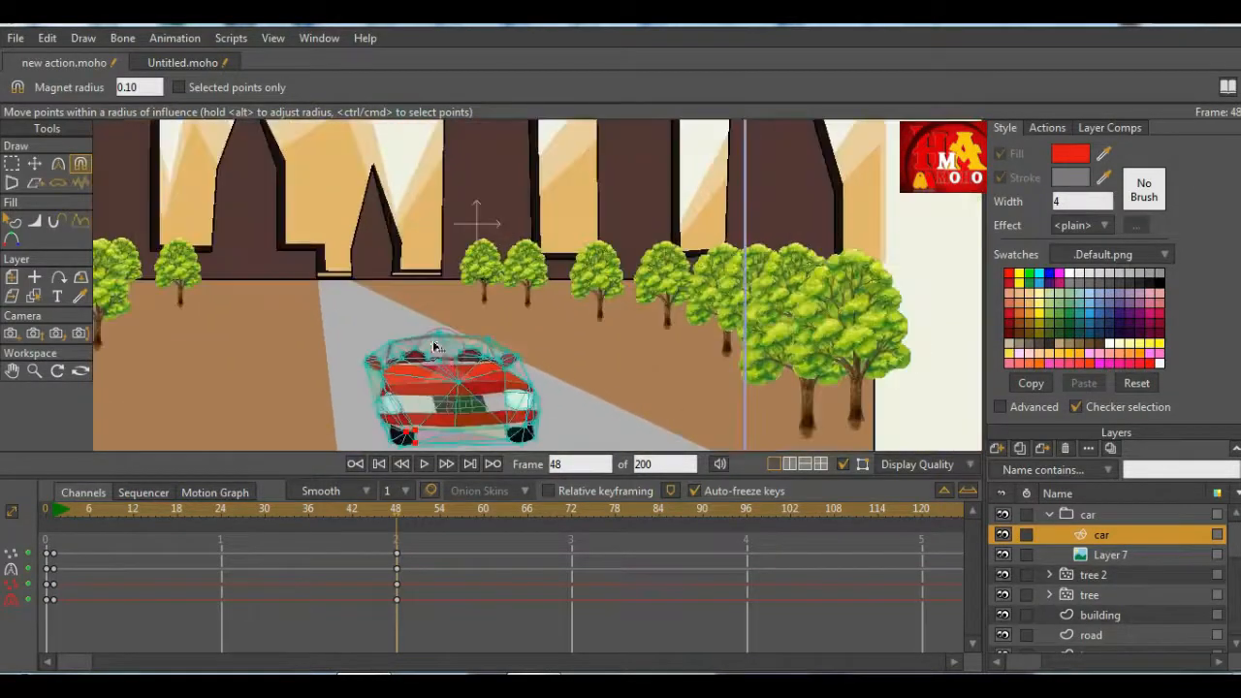
scroll(438, 338, "up", 4)
left_click_drag(372, 336, 365, 331)
scroll(528, 338, "down", 3)
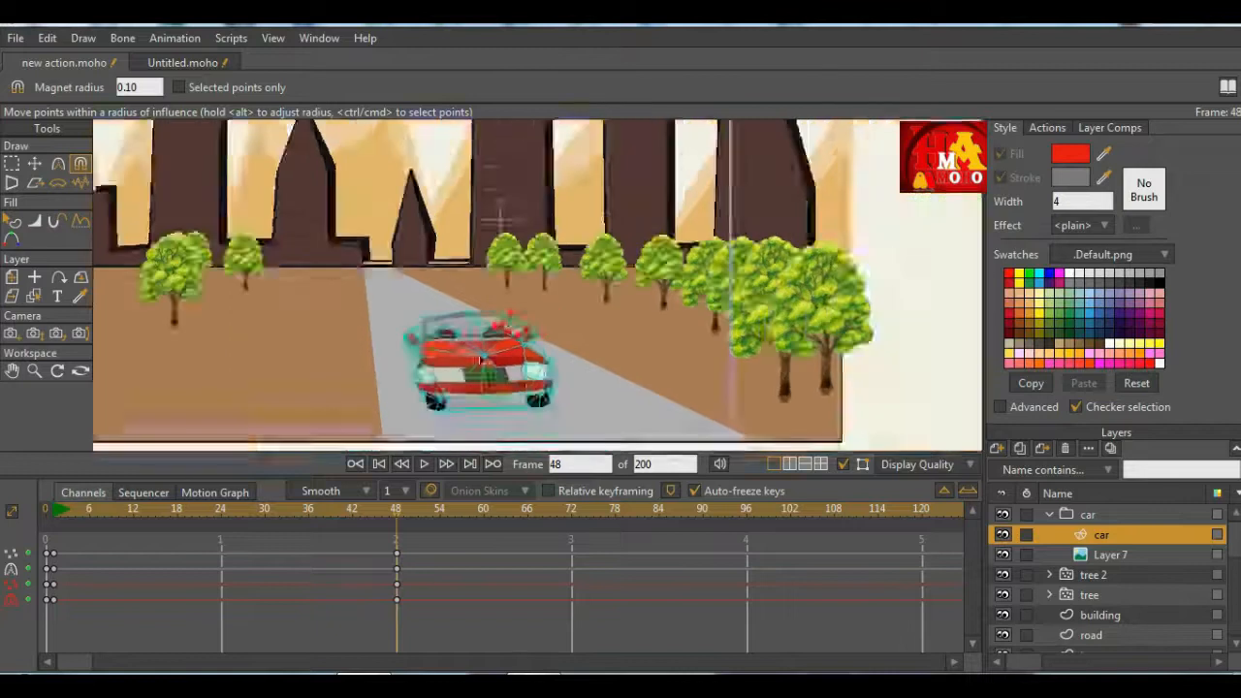
scroll(538, 358, "up", 4)
Step: Play the animation from frame 1 to check the car's turn and mesh deformation
scroll(531, 328, "down", 4)
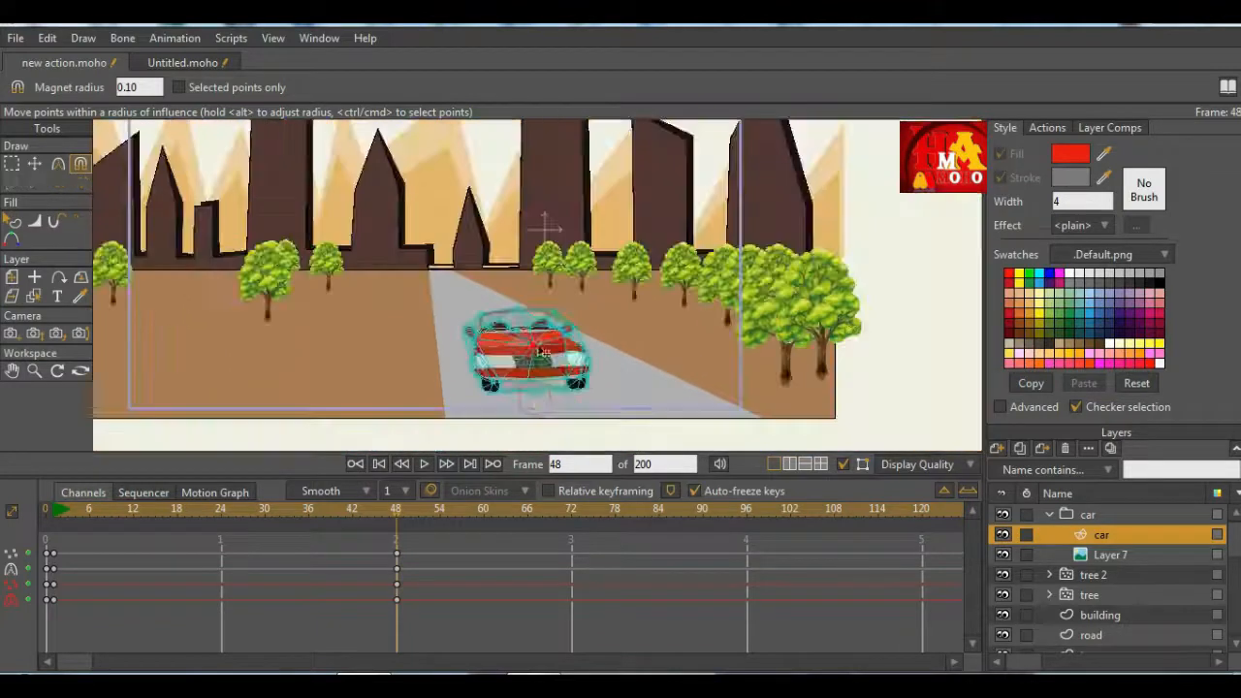
scroll(543, 388, "up", 2)
left_click_drag(398, 515, 47, 538)
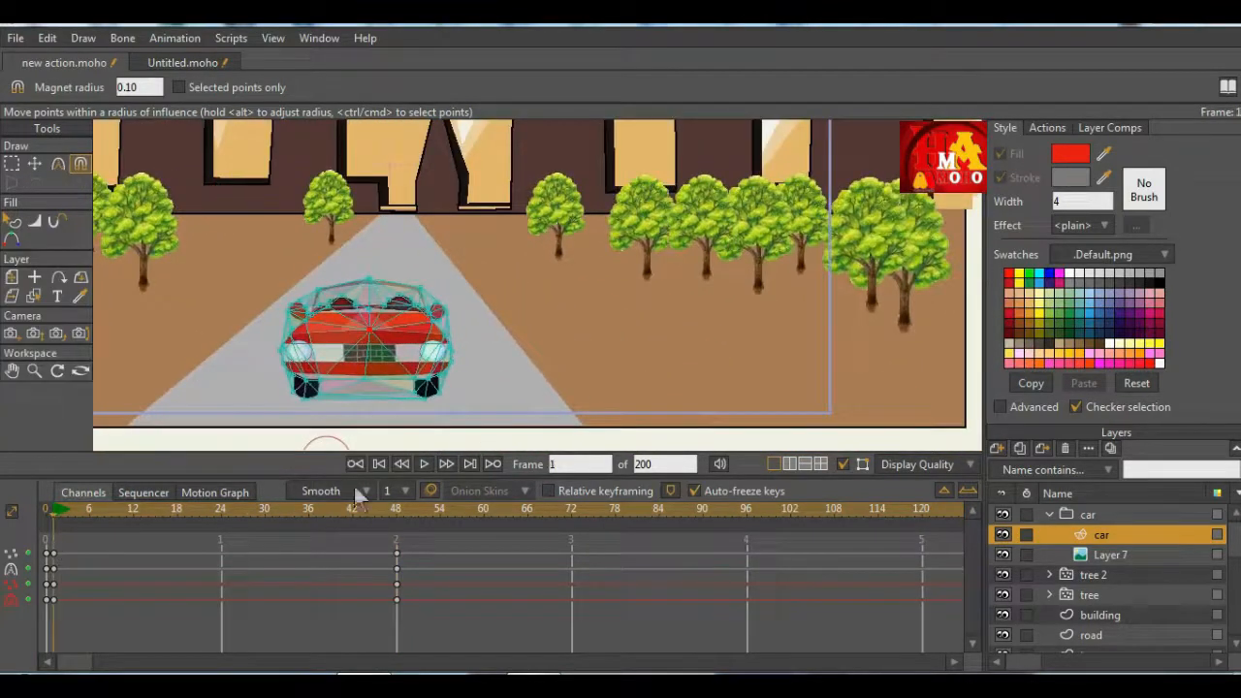
left_click(424, 464)
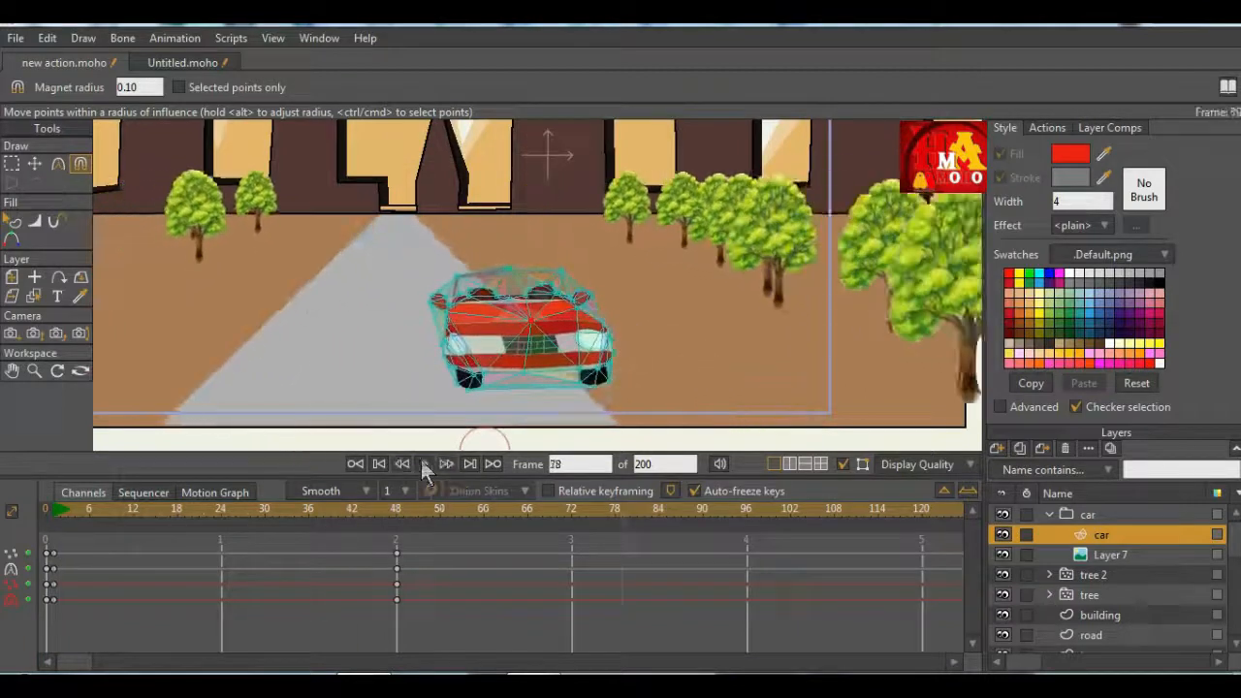
Step: At frame 84, move the car group layer back to the centre of the straightened road
left_click(588, 530)
left_click_drag(589, 530, 660, 544)
scroll(504, 315, "down", 1)
left_click(1088, 515)
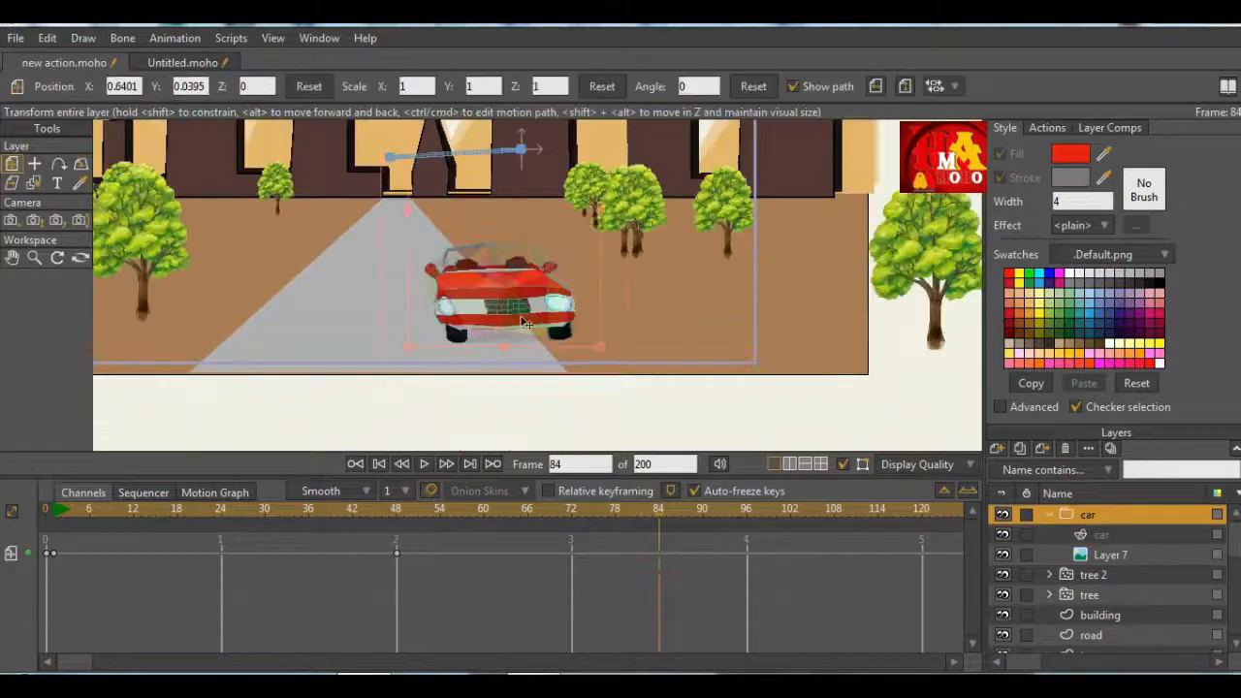
left_click_drag(528, 320, 417, 334)
scroll(417, 335, "down", 1)
scroll(417, 335, "up", 2)
Step: At frame 84, select the car mesh layer and pull its lower left wheel corner outward with the Magnet tool
left_click(1095, 534)
scroll(563, 300, "down", 1)
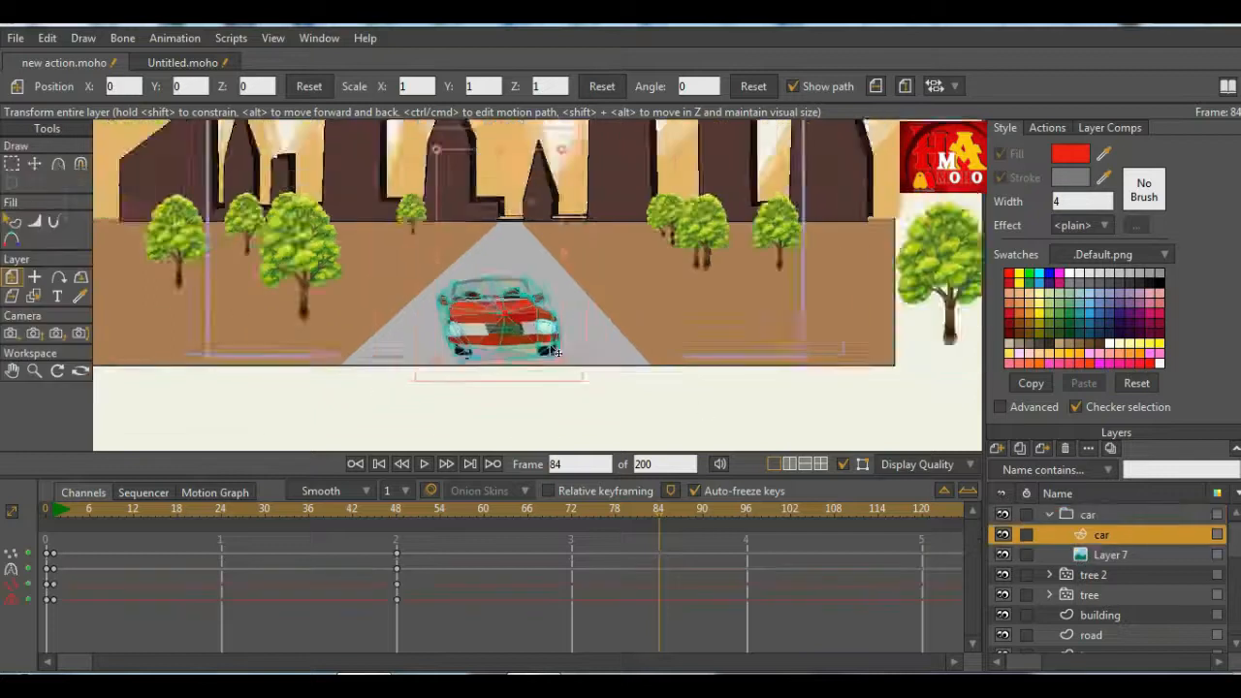
scroll(562, 301, "up", 3)
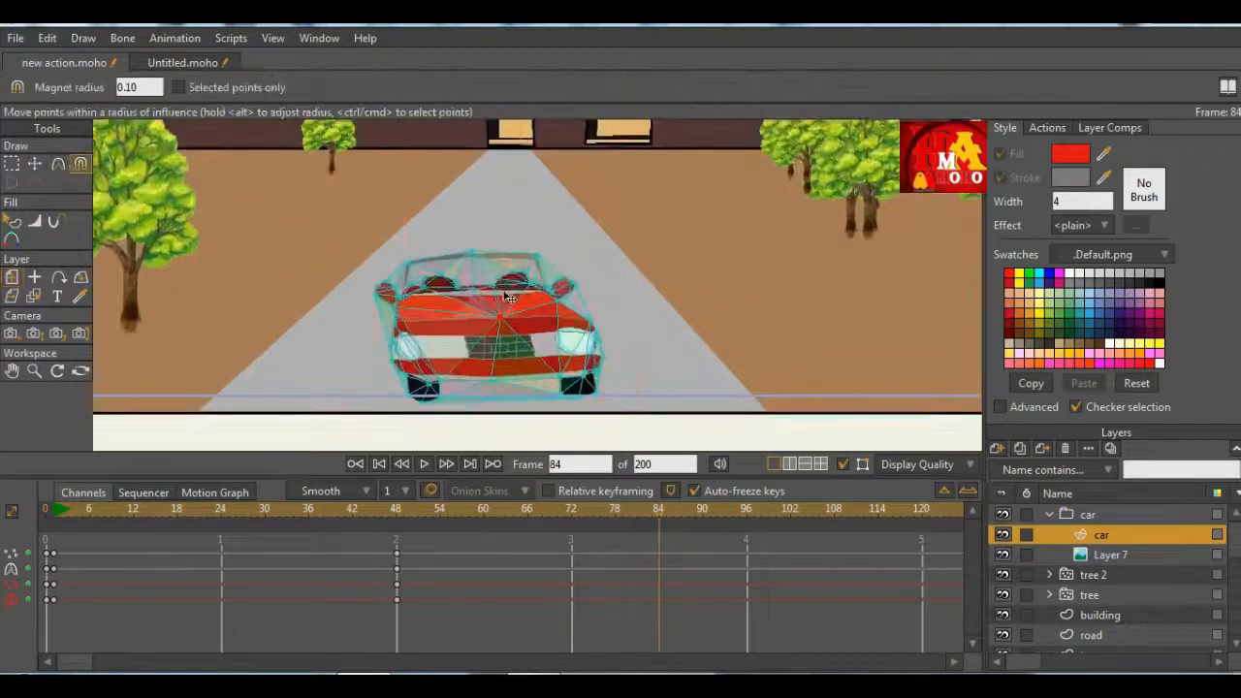
scroll(507, 297, "up", 1)
scroll(414, 280, "down", 2)
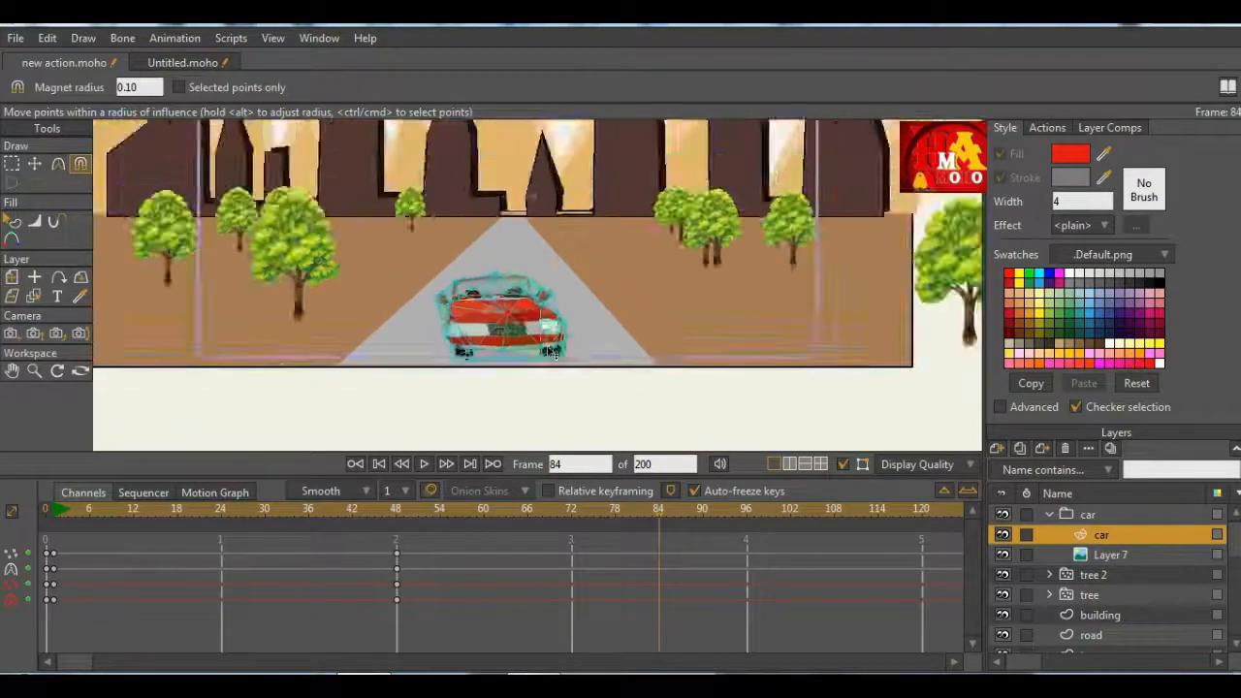
scroll(414, 291, "up", 2)
left_click_drag(409, 345, 371, 377)
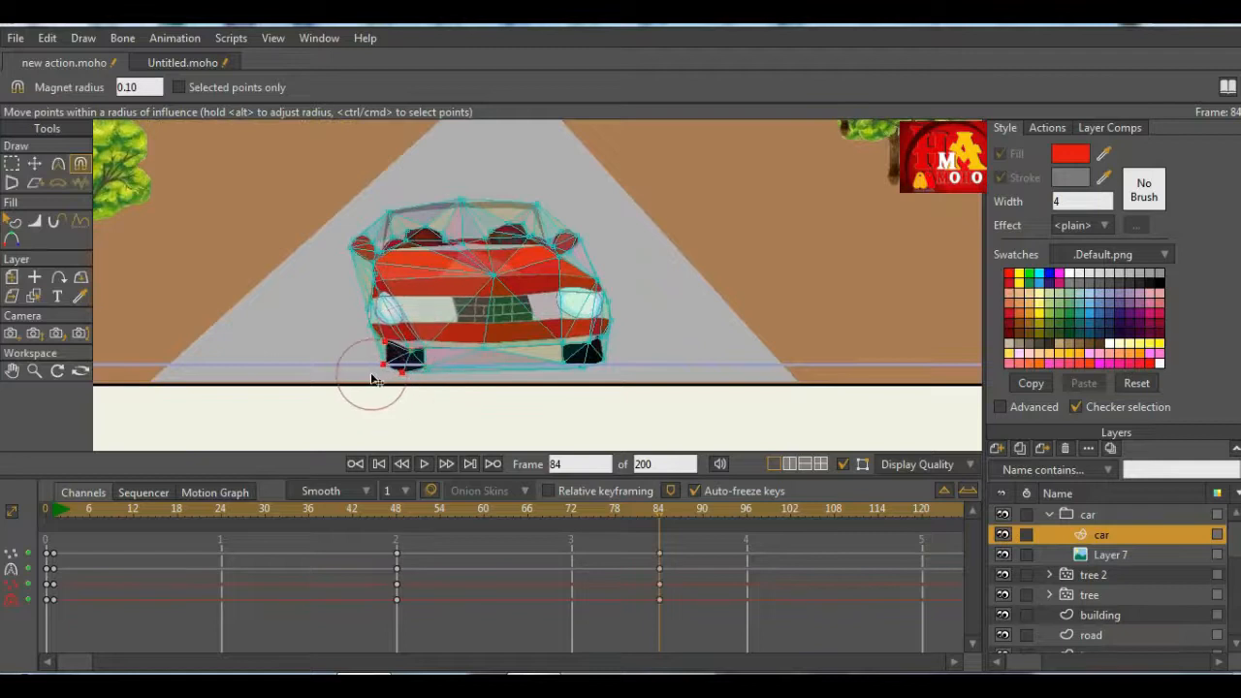
Step: Select the car mesh's windshield, seat and mirror points and shift them right to straighten the upper body at frame 84
left_click_drag(540, 236, 604, 269)
left_click(13, 164)
left_click(34, 165)
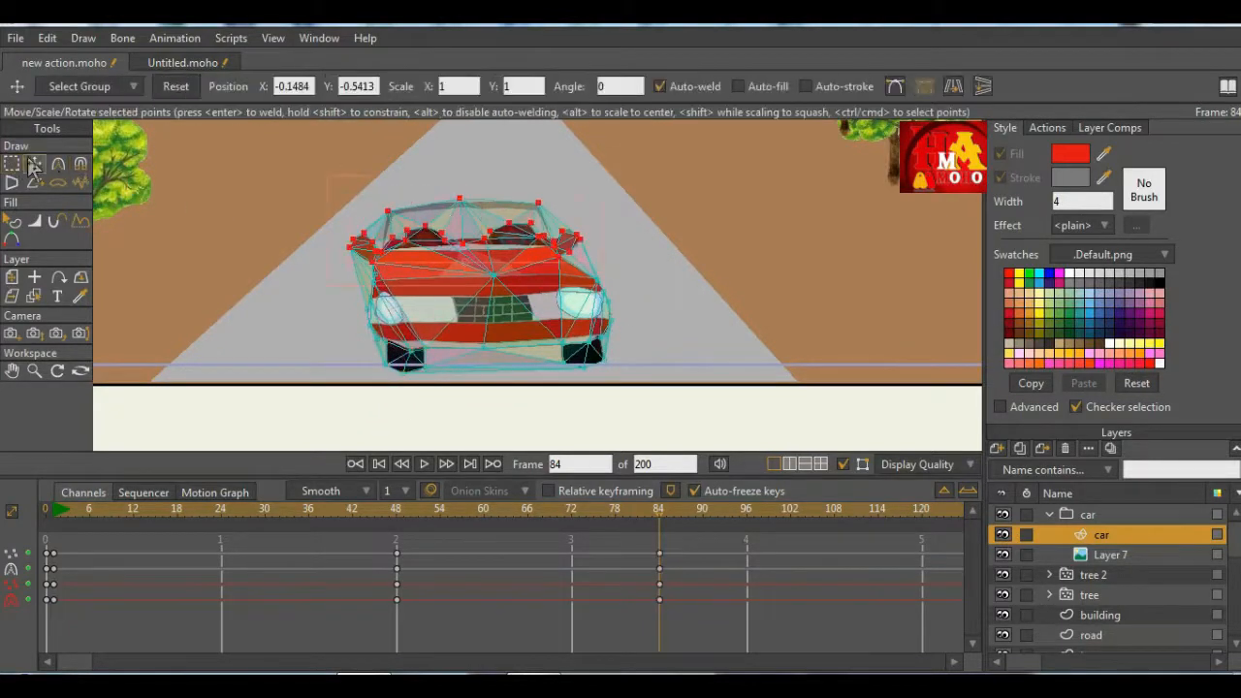
left_click_drag(492, 249, 511, 247)
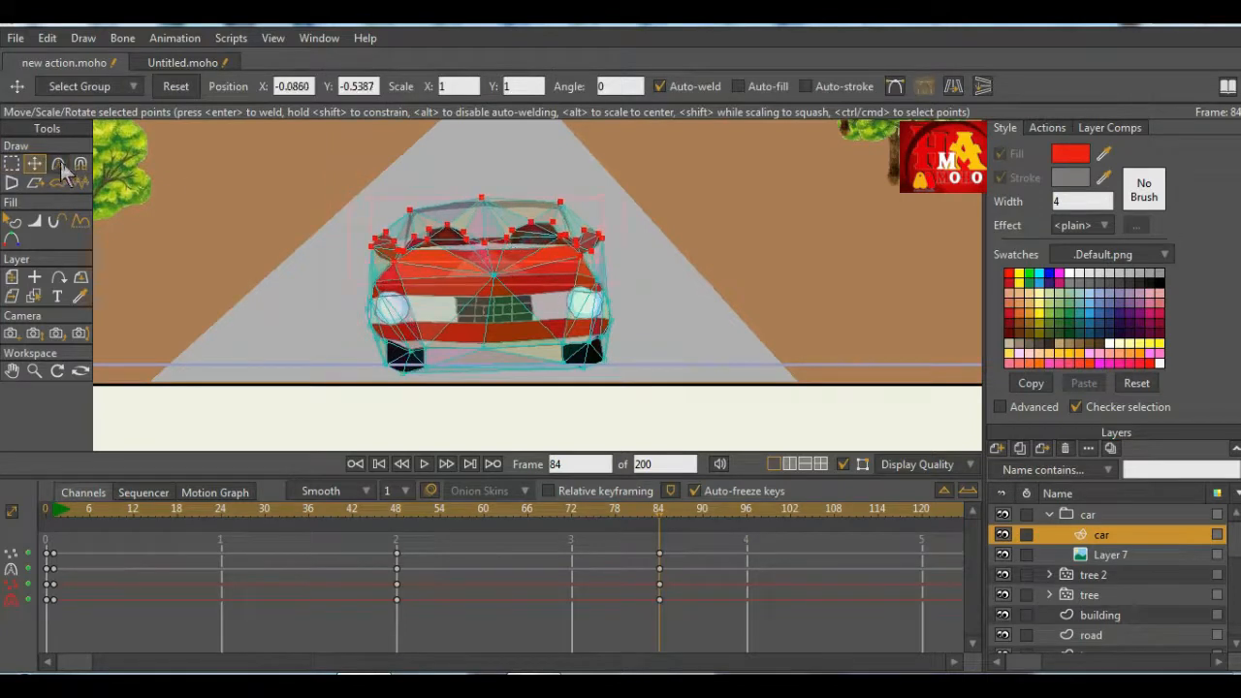
Step: At frame 84, refine the car mesh's side, wheel and windshield points with the Magnet tool
left_click(81, 165)
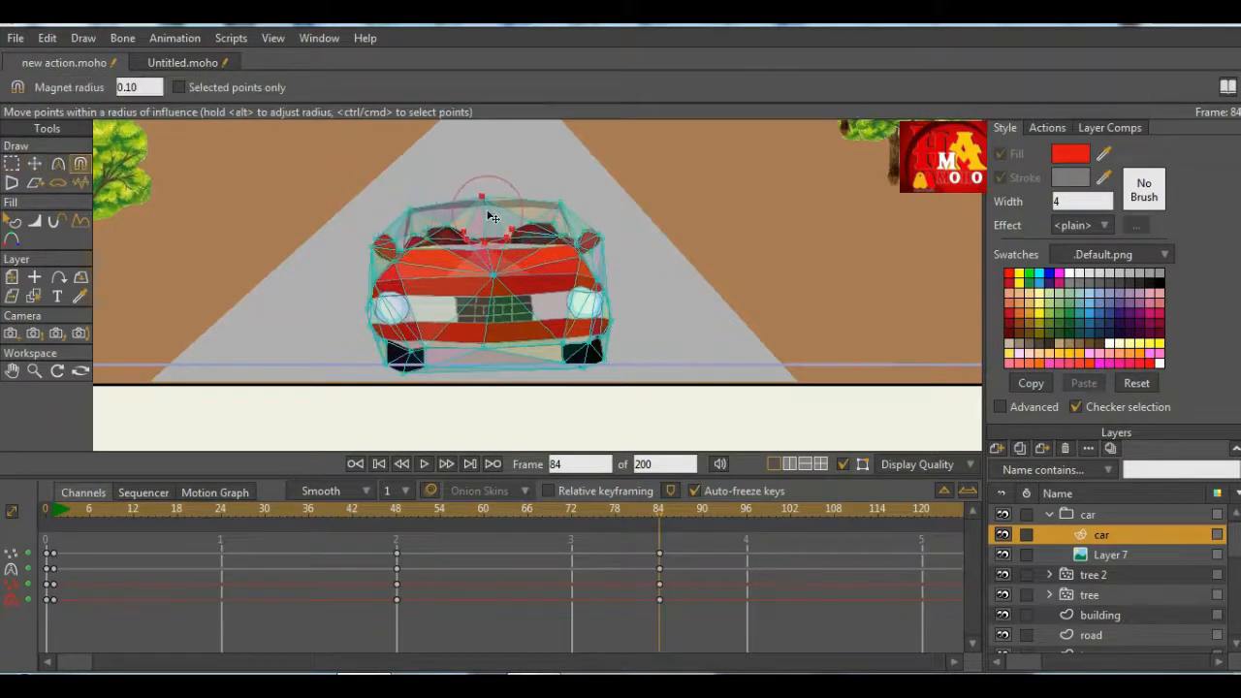
scroll(482, 221, "down", 3)
scroll(423, 301, "up", 4)
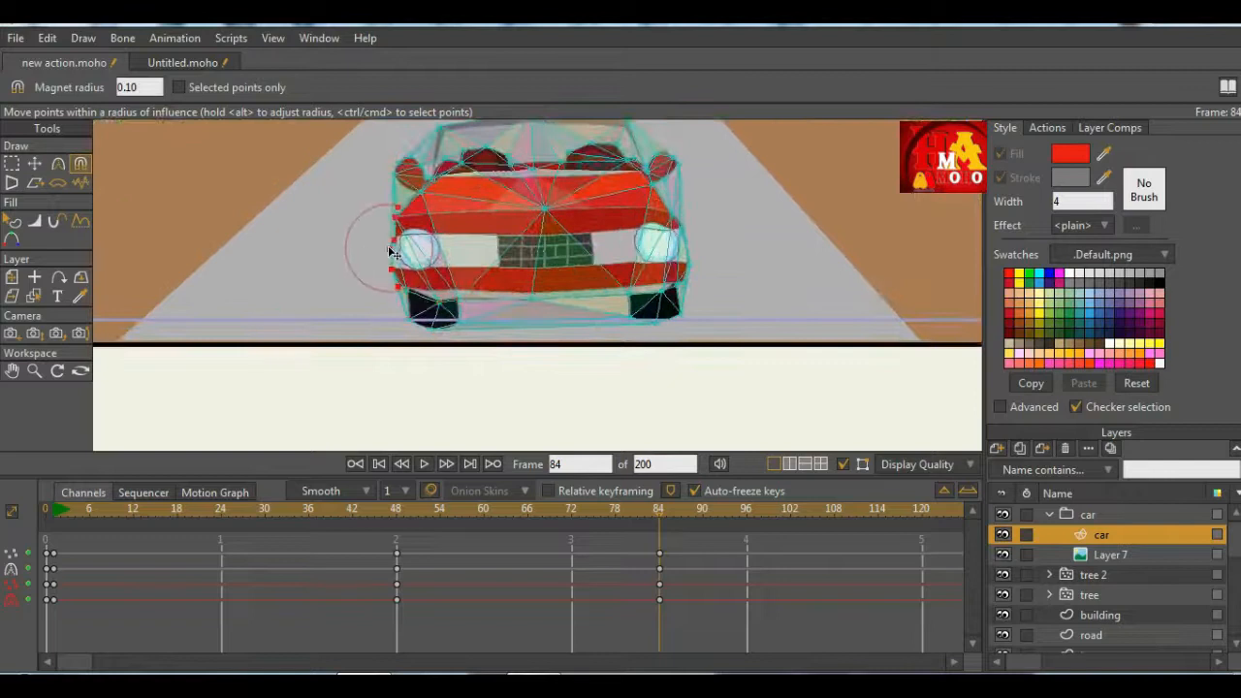
scroll(666, 214, "down", 3)
scroll(637, 268, "up", 2)
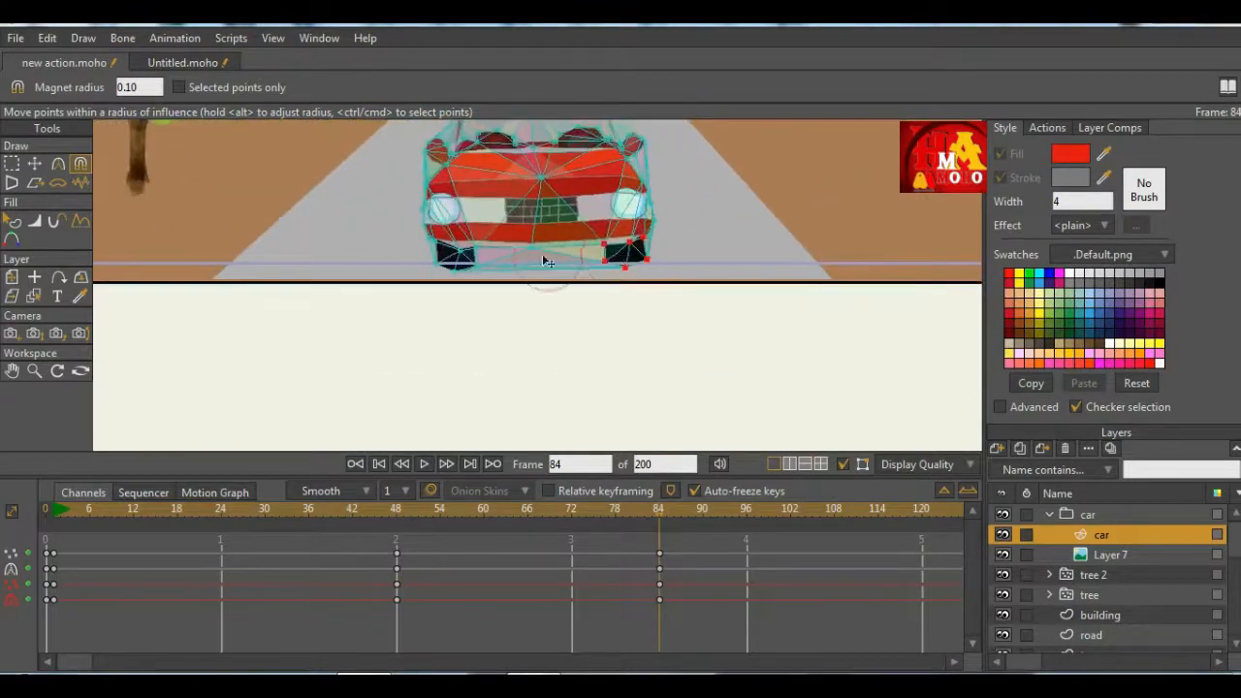
scroll(540, 258, "down", 2)
scroll(530, 226, "up", 4)
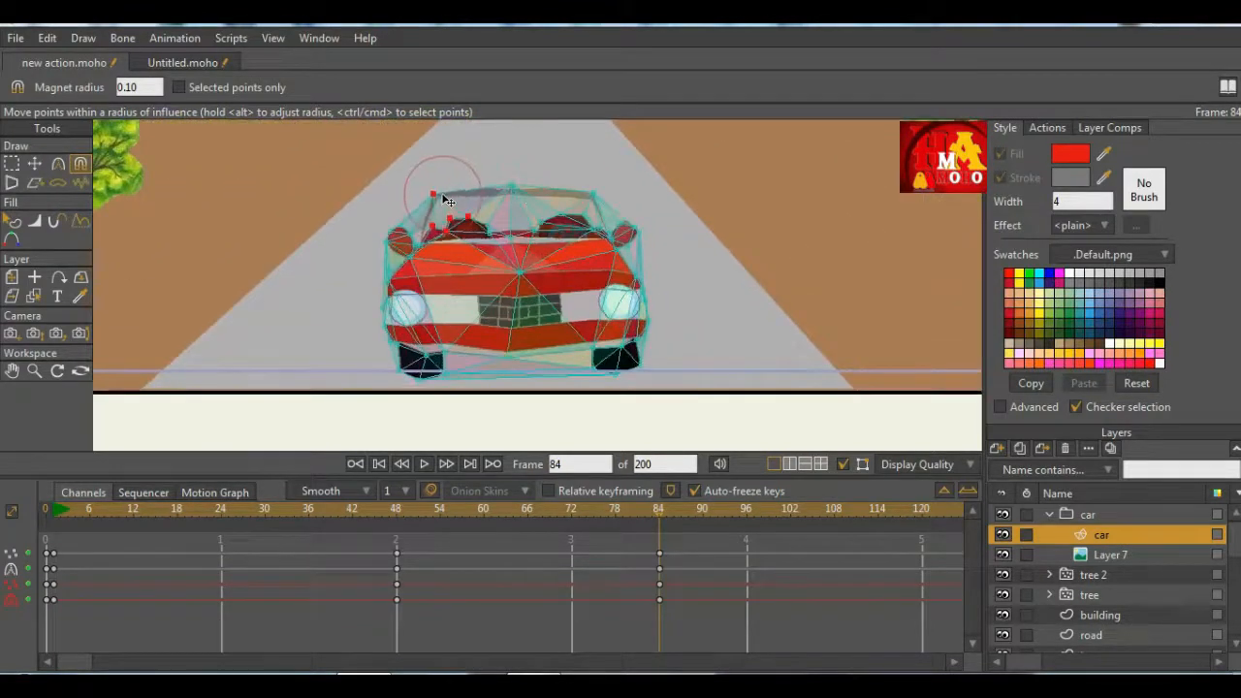
scroll(583, 209, "down", 4)
scroll(611, 276, "up", 4)
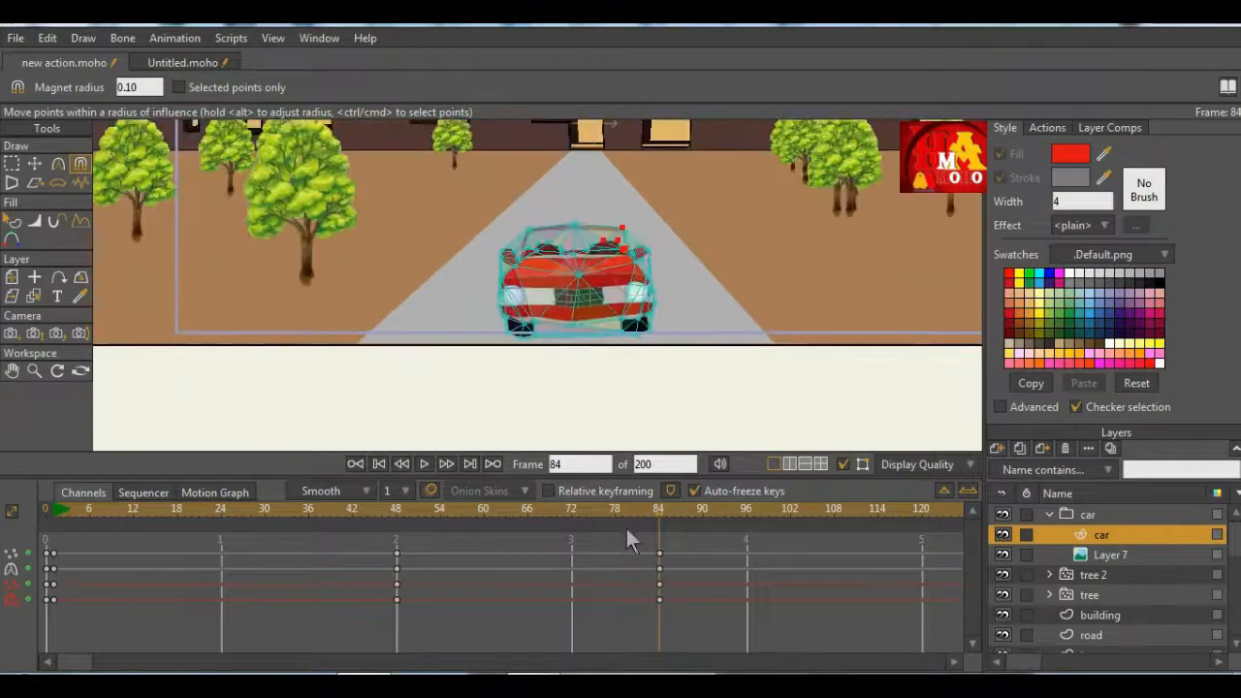
Step: At frame 144, move the car group layer right to the middle of the road, to about X 0.8166, Y -0.0514
left_click(718, 509)
left_click_drag(721, 512, 921, 524)
scroll(495, 267, "down", 4)
left_click(113, 667)
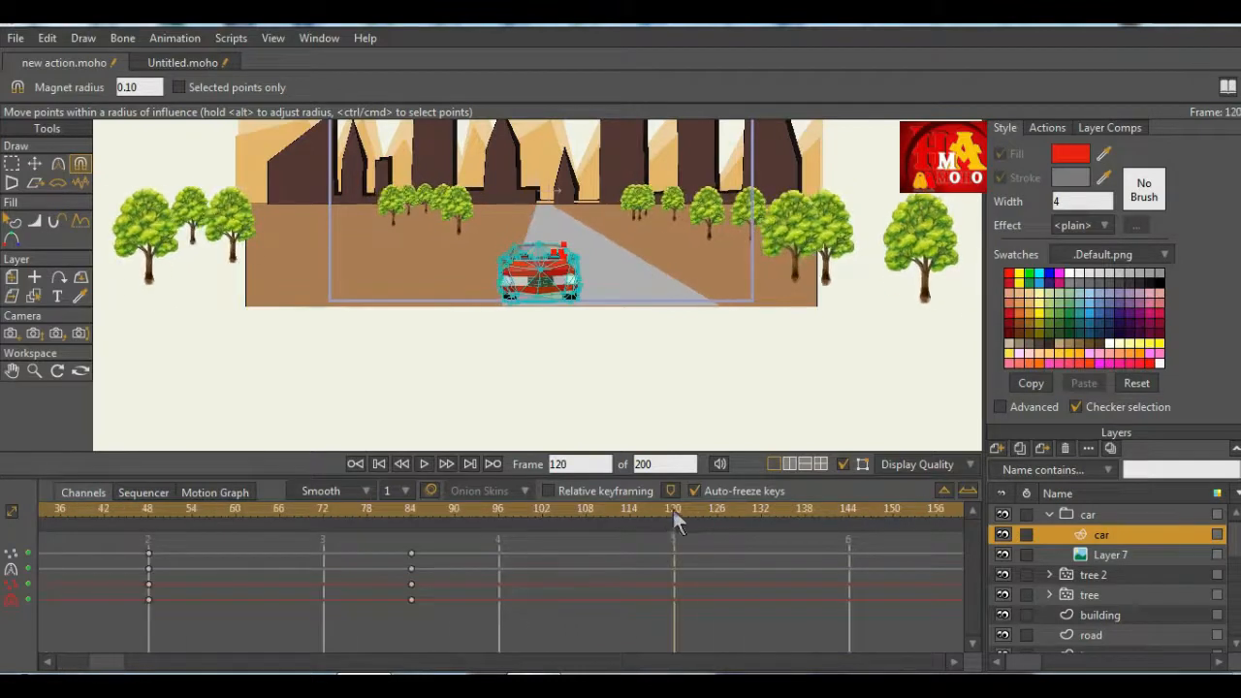
left_click_drag(673, 509, 849, 561)
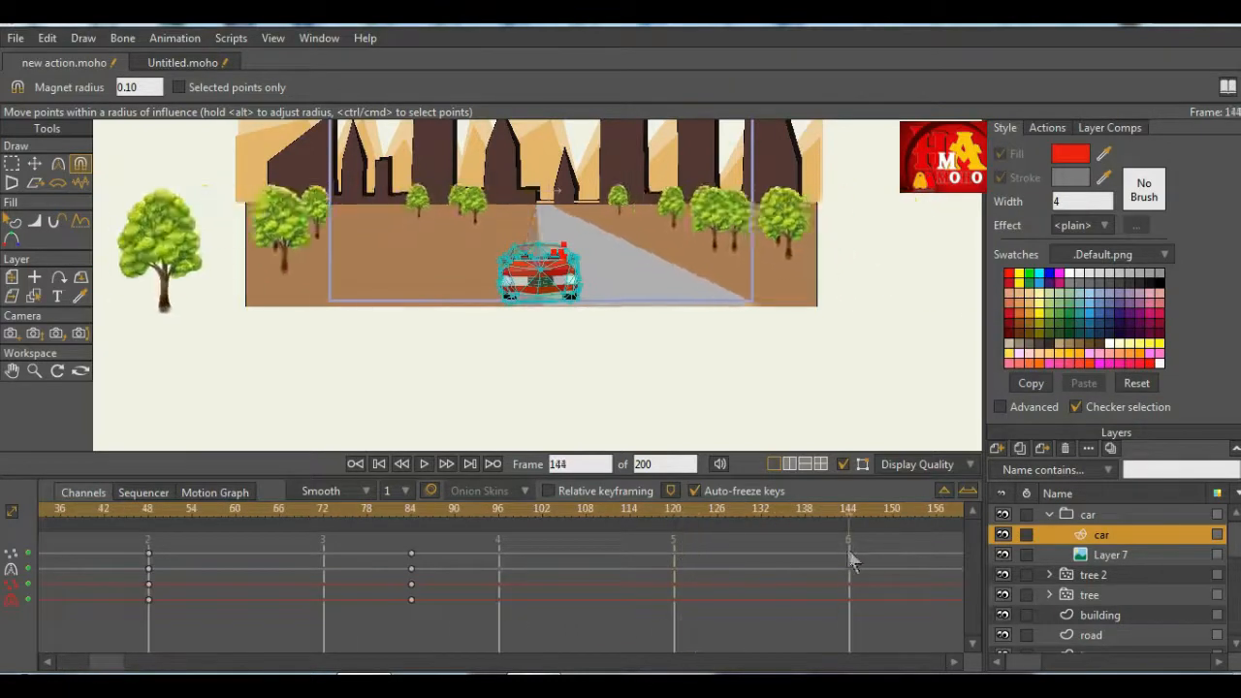
scroll(560, 291, "up", 3)
left_click(1087, 514)
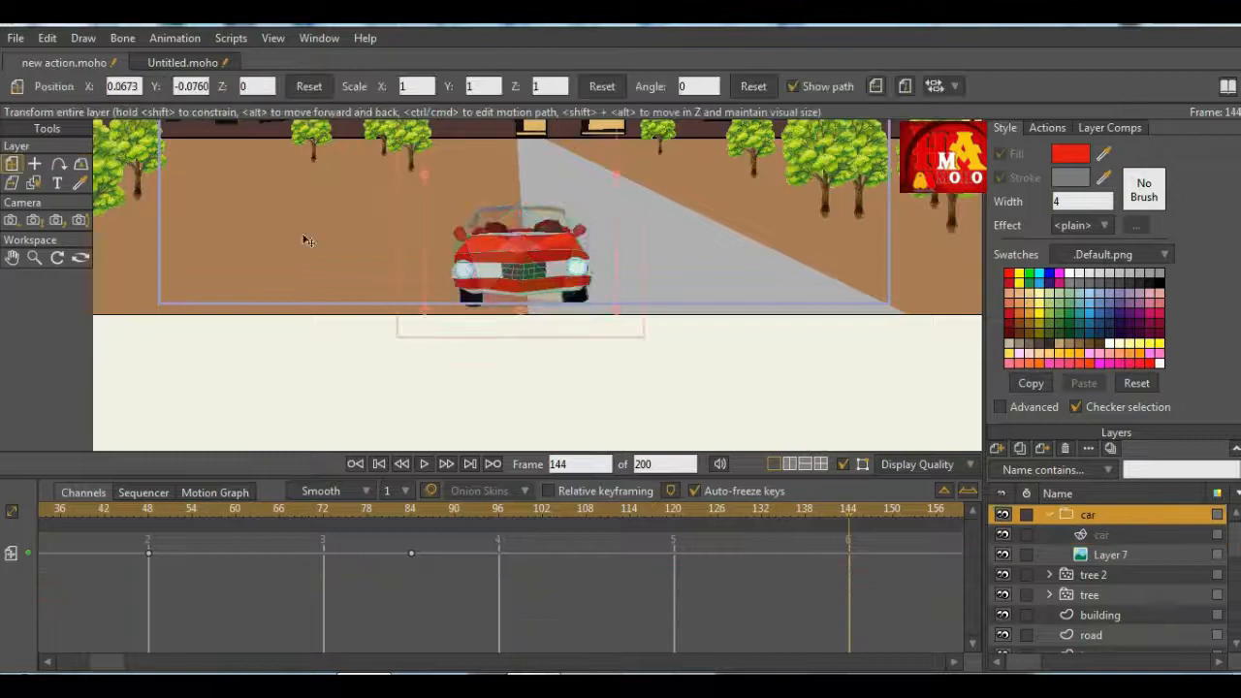
scroll(759, 233, "down", 1)
left_click_drag(562, 260, 683, 267)
scroll(621, 227, "down", 2)
scroll(684, 267, "down", 3)
scroll(731, 242, "up", 6)
scroll(731, 242, "down", 1)
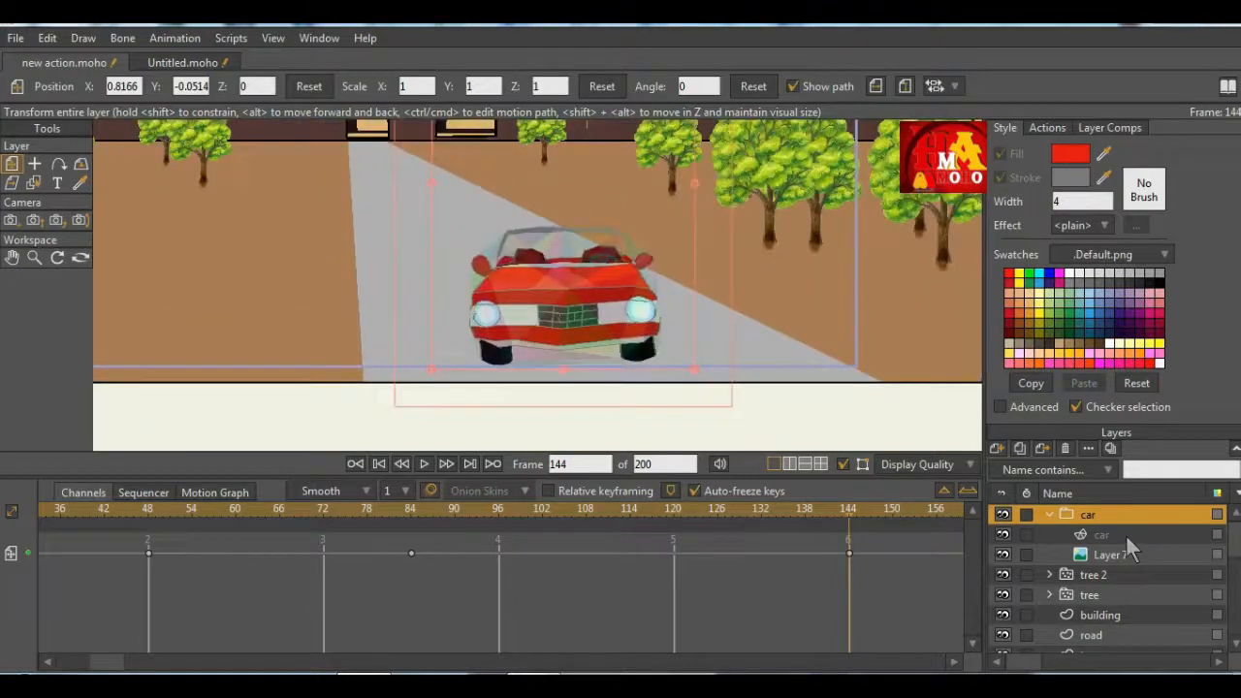
Step: At frame 144, select the car mesh's windshield, seat and mirror points and shift them left to lean the upper body
left_click(1124, 538)
scroll(543, 368, "down", 2)
scroll(542, 368, "up", 3)
left_click(11, 164)
scroll(388, 247, "down", 3)
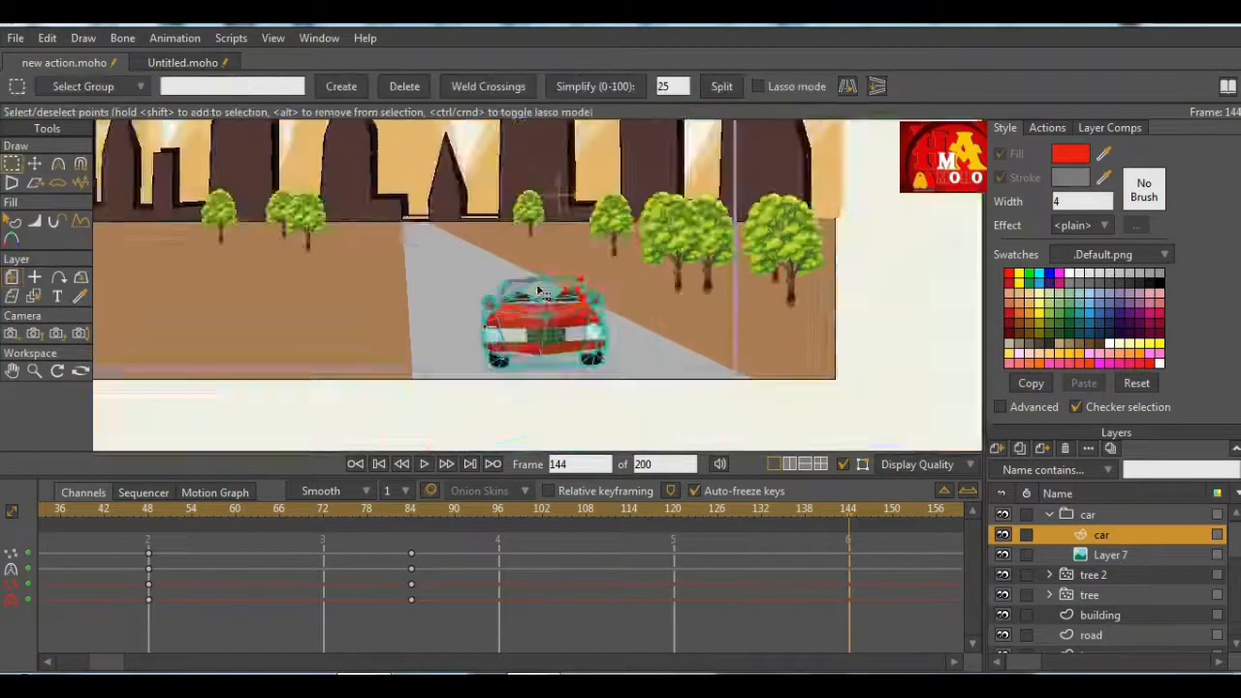
scroll(387, 247, "up", 3)
left_click_drag(377, 245, 582, 324)
left_click_drag(717, 356, 718, 356)
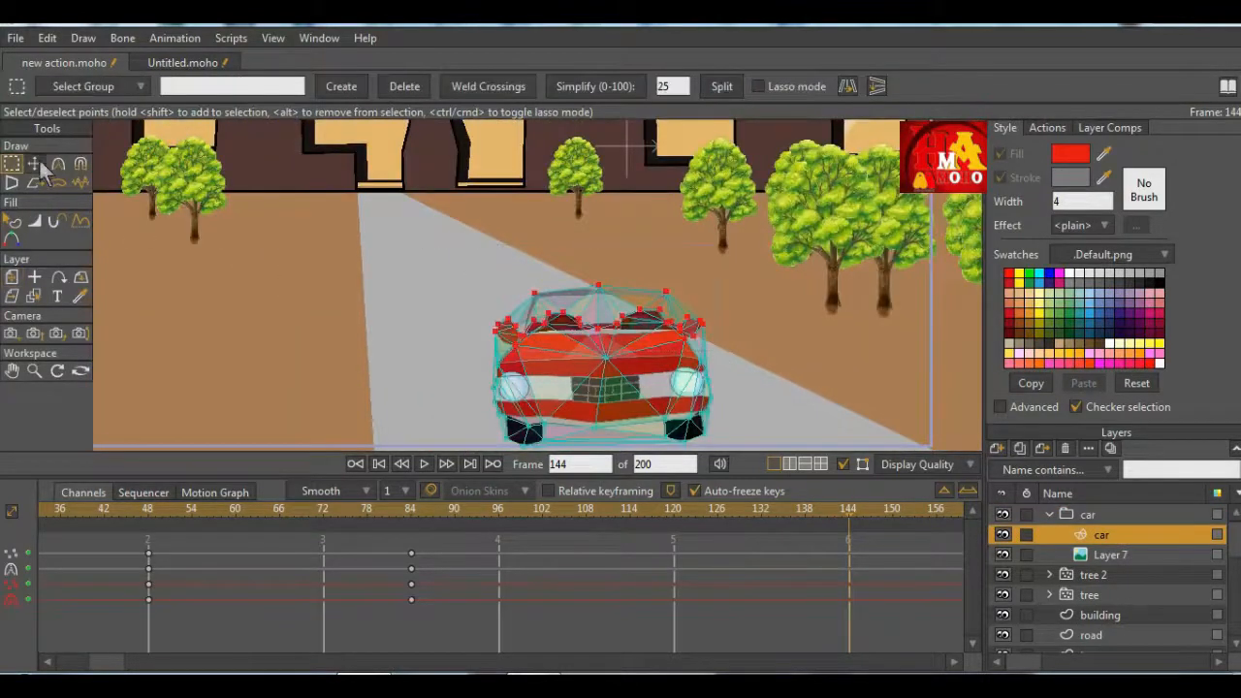
left_click(35, 164)
left_click_drag(626, 329, 605, 329)
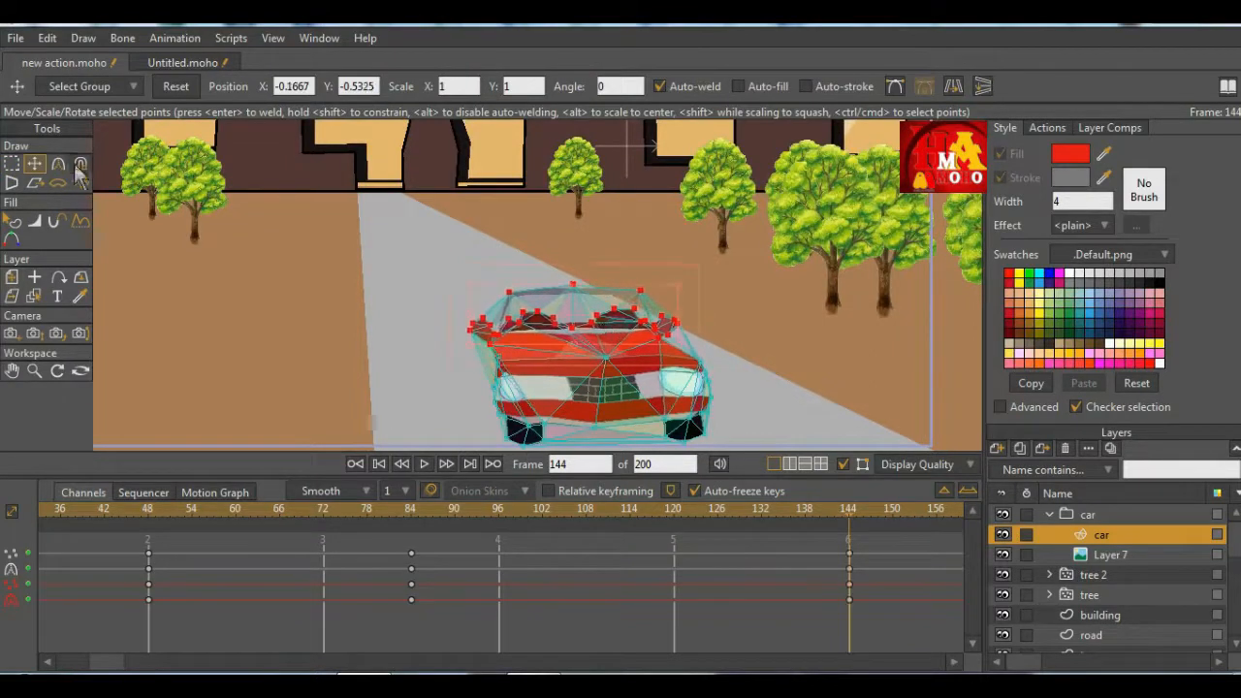
Step: Pull the car mesh's lower side and headlight edges into the turned shape with the Magnet tool at frame 144
left_click(80, 164)
scroll(582, 368, "up", 2)
scroll(630, 388, "down", 2)
scroll(679, 402, "up", 2)
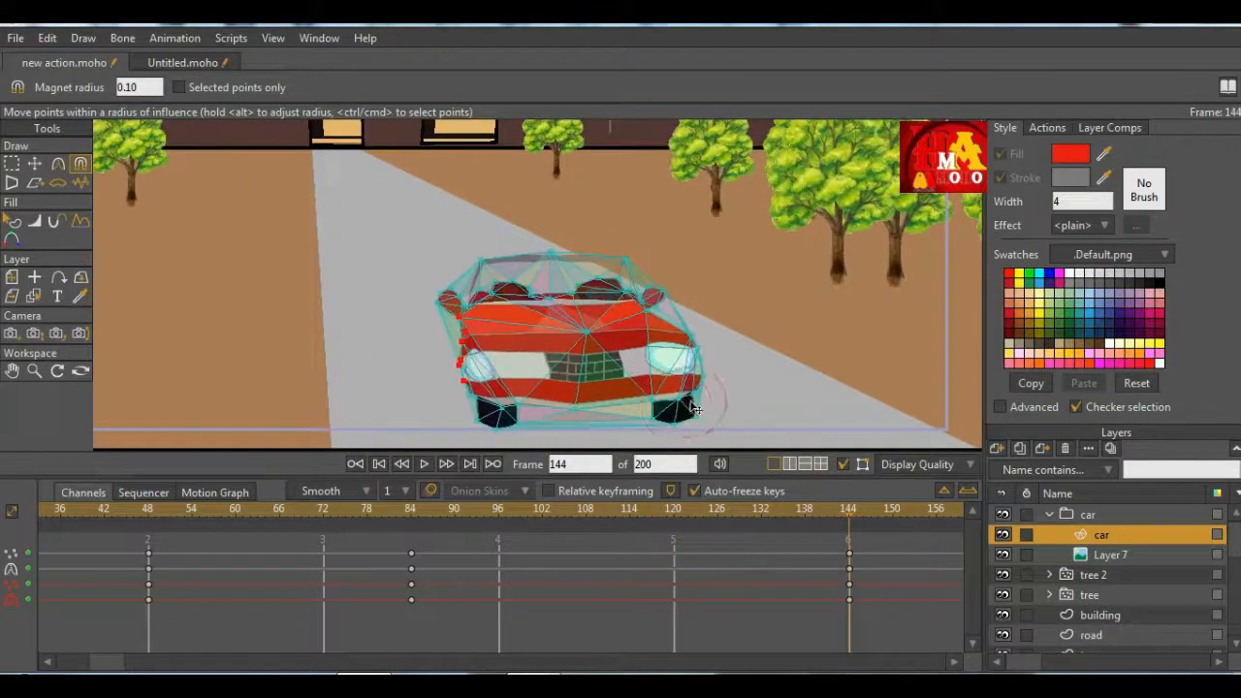
scroll(502, 396, "down", 2)
scroll(502, 395, "up", 2)
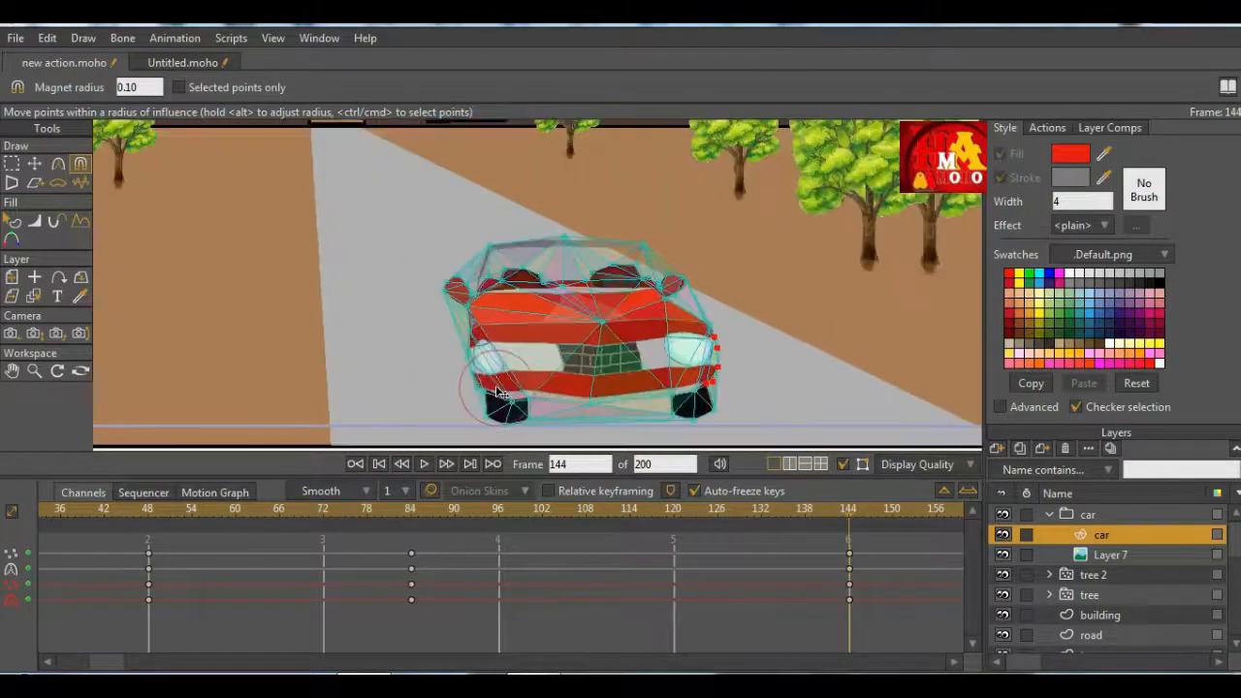
scroll(498, 393, "down", 2)
scroll(514, 398, "up", 2)
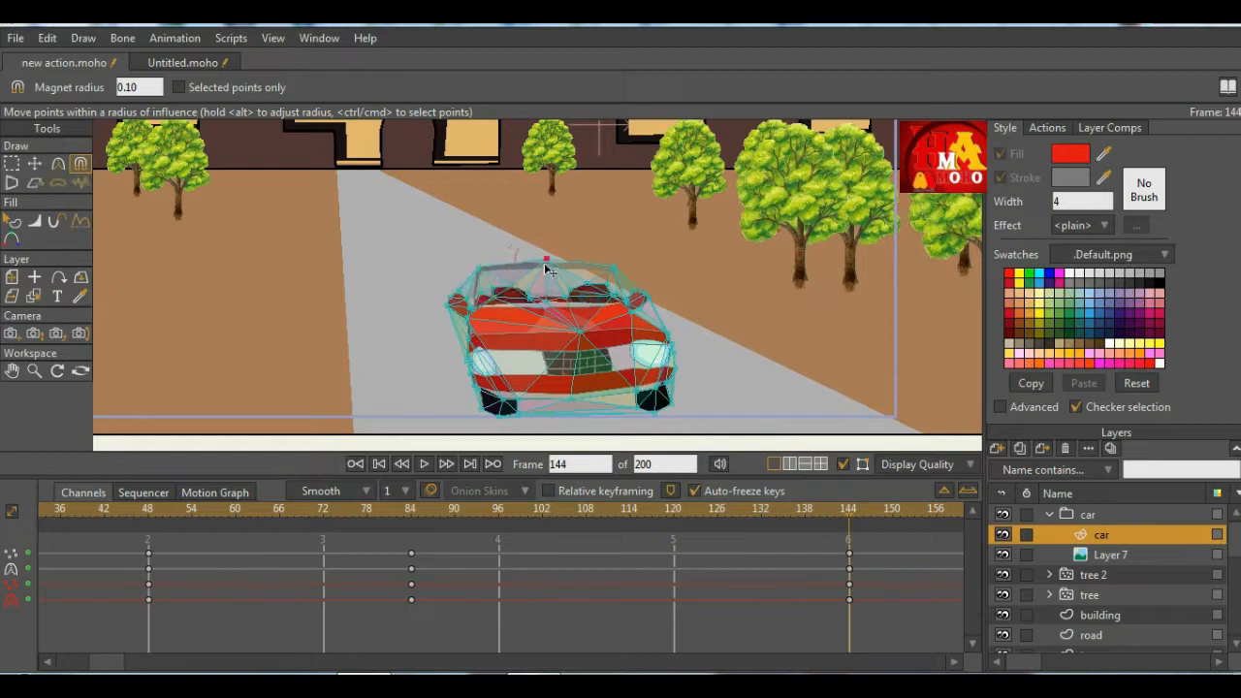
Step: Nudge the windshield corners, top edge, right mirror and hood centre of the car mesh up and left with the Magnet tool
scroll(546, 269, "up", 2)
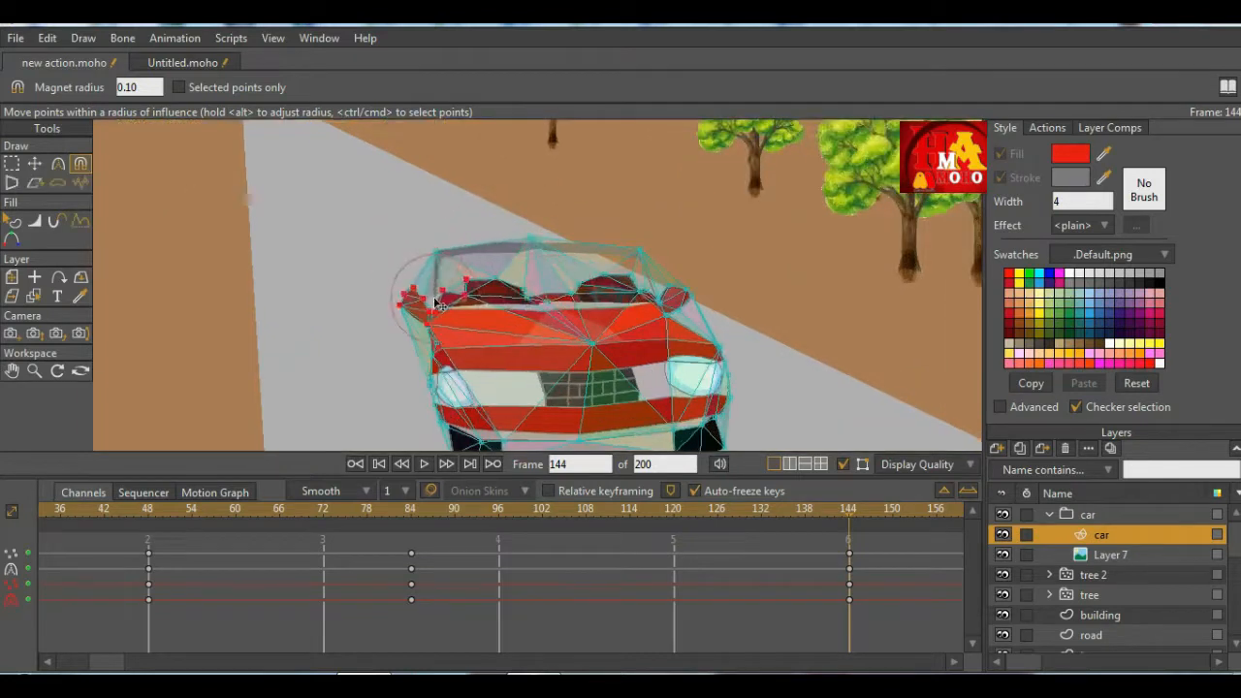
left_click_drag(434, 298, 437, 300)
left_click_drag(440, 256, 430, 253)
left_click_drag(537, 242, 532, 238)
left_click_drag(646, 258, 636, 251)
left_click_drag(675, 298, 666, 287)
left_click_drag(594, 347, 591, 339)
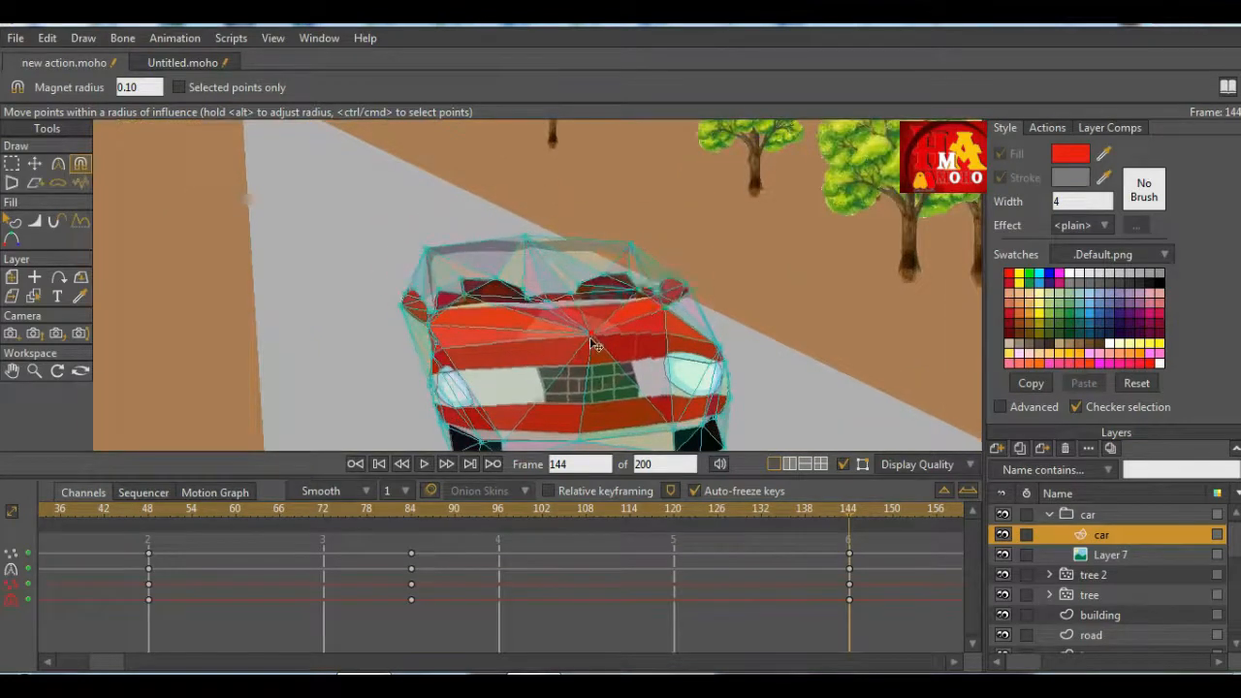
Step: Raise the car mesh's right wheel points and reshape the left headlight edge with the Magnet tool at frame 144
scroll(613, 419, "down", 1)
left_click_drag(686, 420, 685, 419)
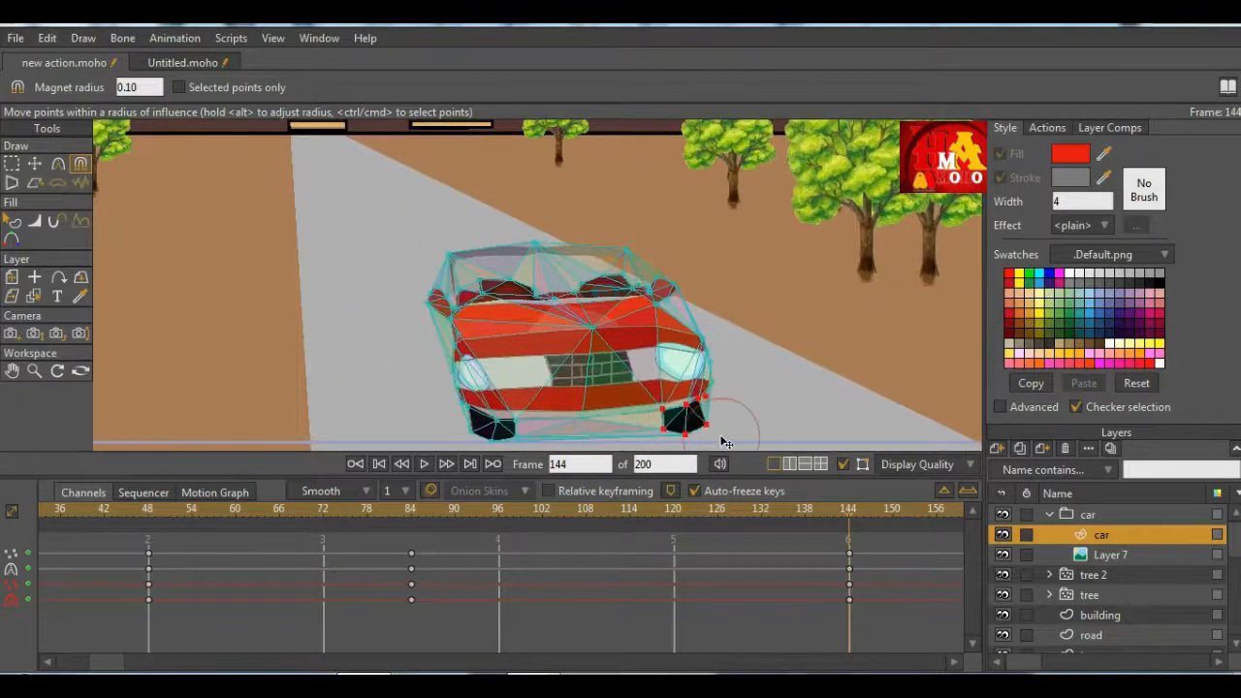
scroll(713, 407, "up", 1)
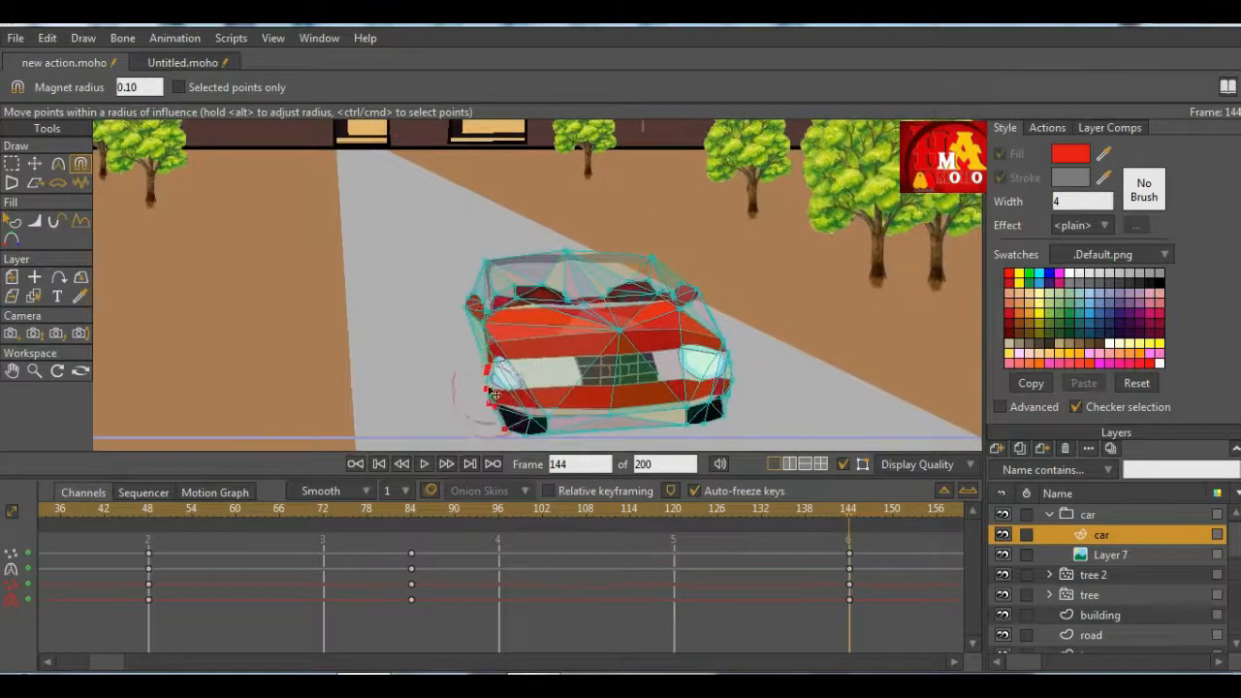
scroll(494, 392, "up", 6)
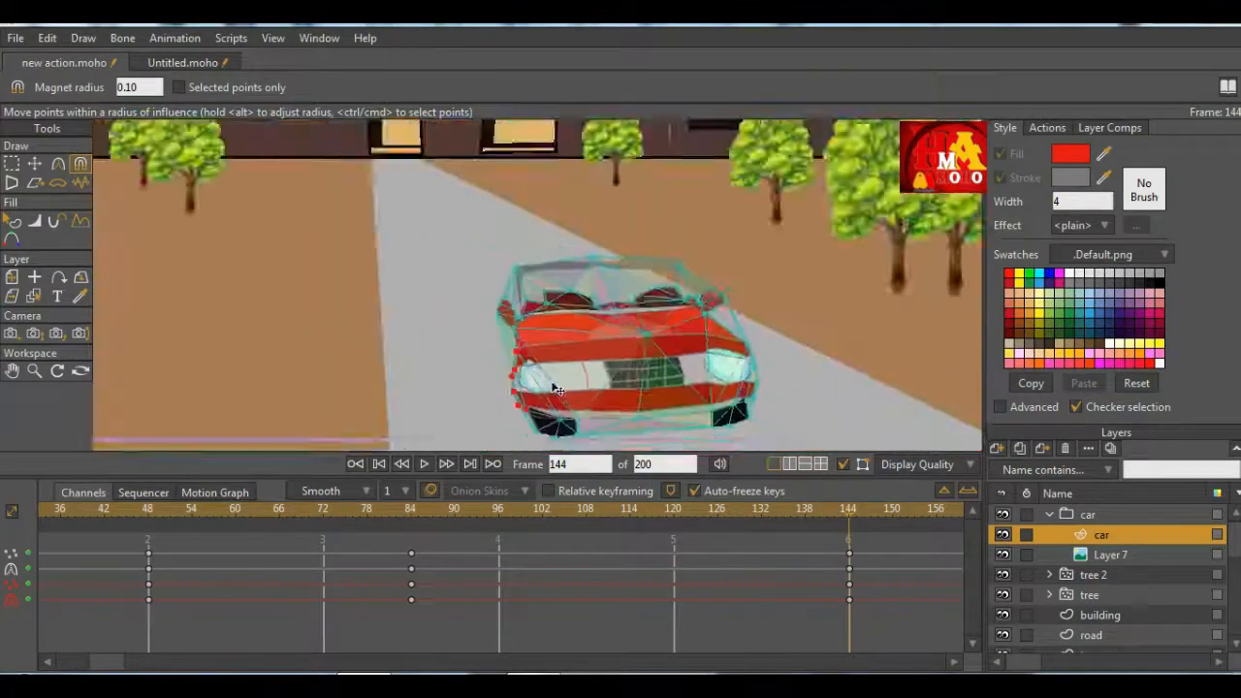
scroll(700, 323, "up", 4)
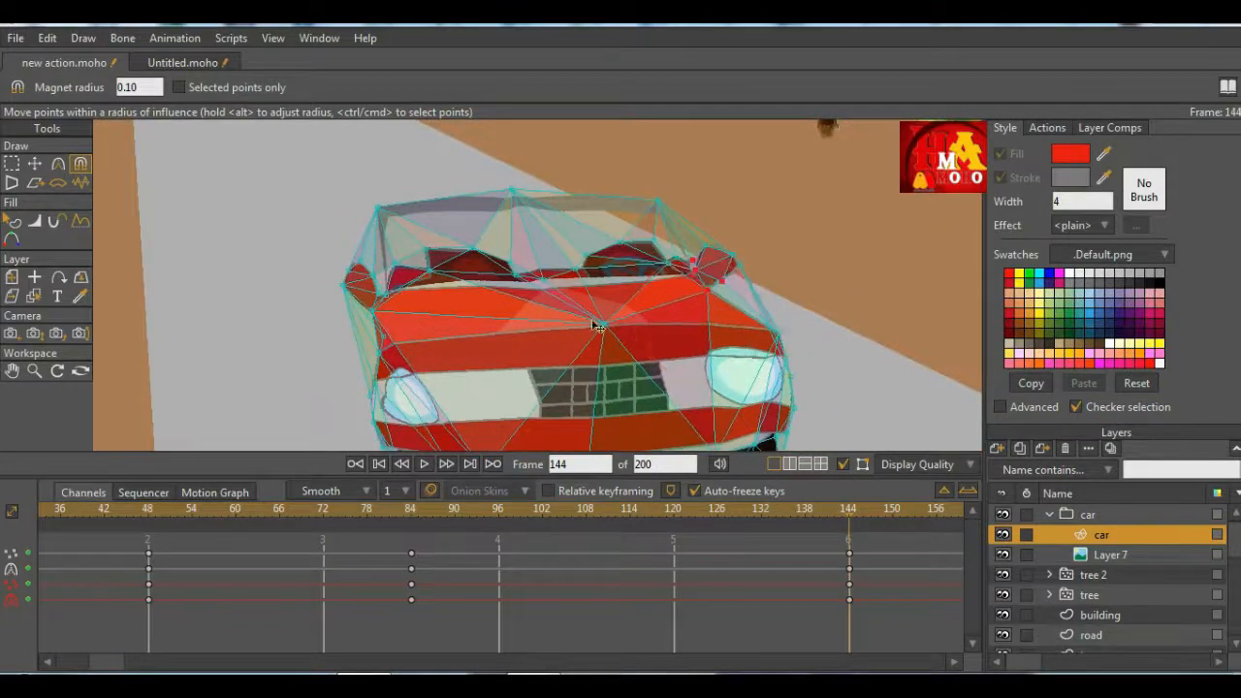
Step: Refine the car mesh around the left headlight, left mirror and lower wheel corners with the Magnet tool at frame 144
scroll(596, 325, "down", 5)
scroll(603, 366, "up", 7)
scroll(527, 368, "down", 7)
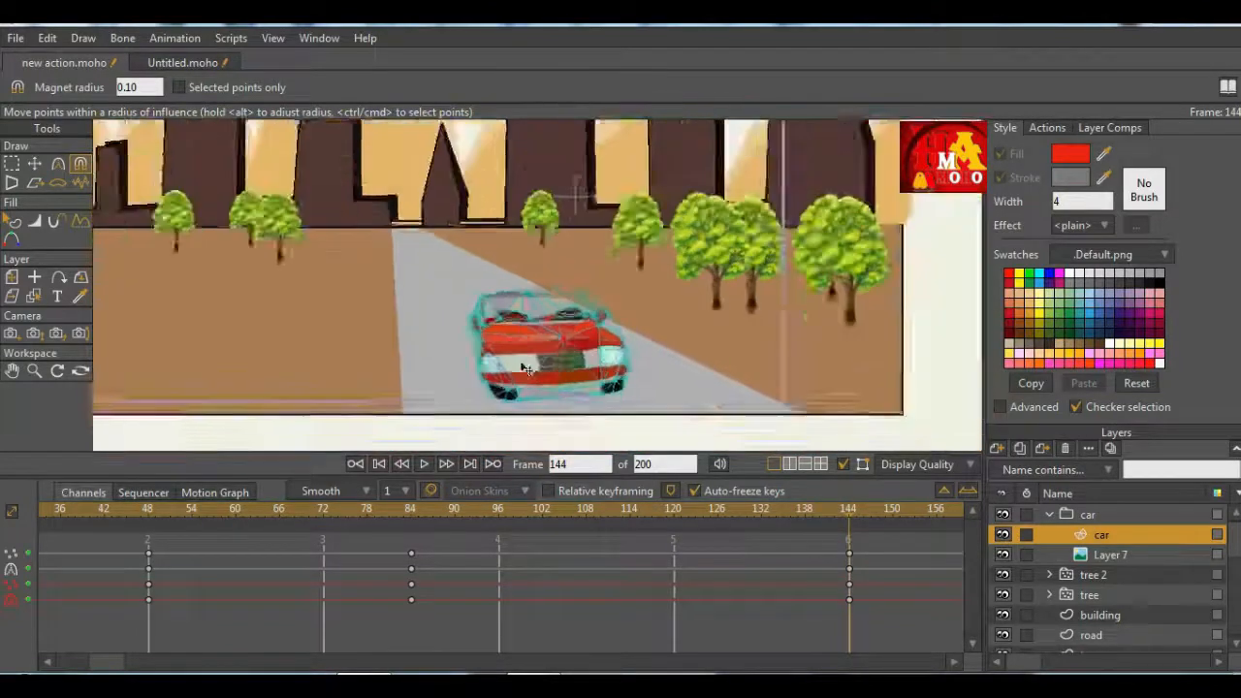
scroll(524, 369, "up", 4)
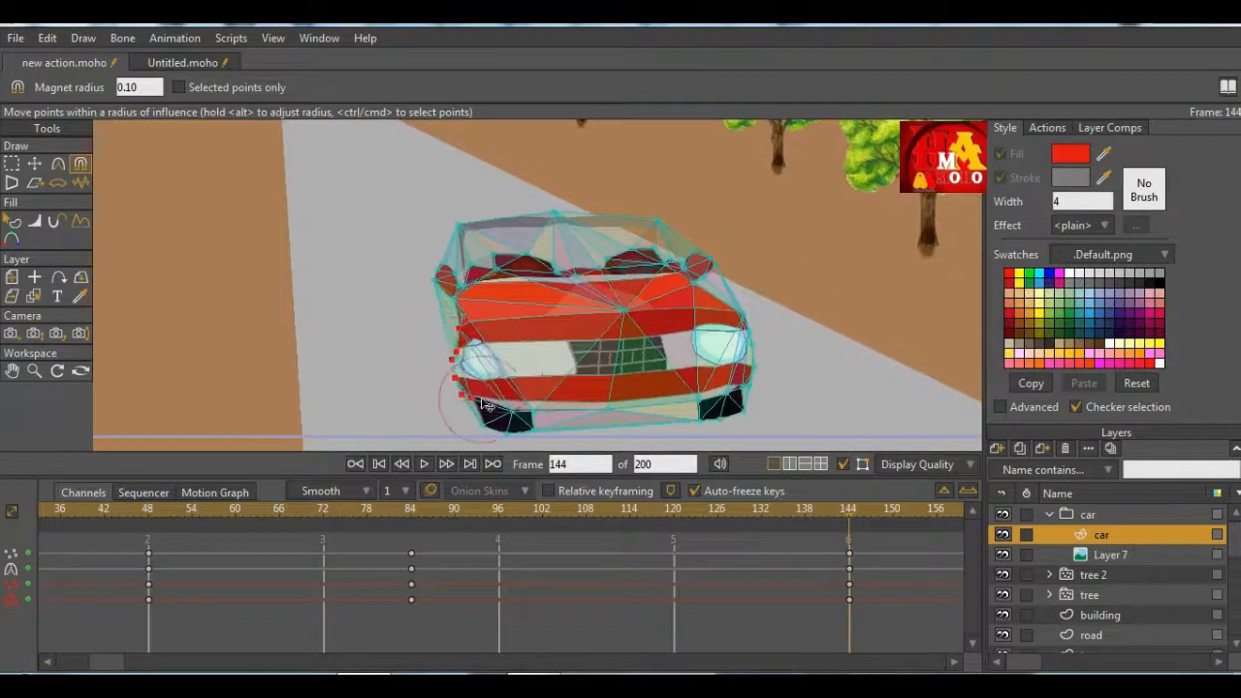
scroll(466, 412, "down", 5)
scroll(464, 378, "up", 4)
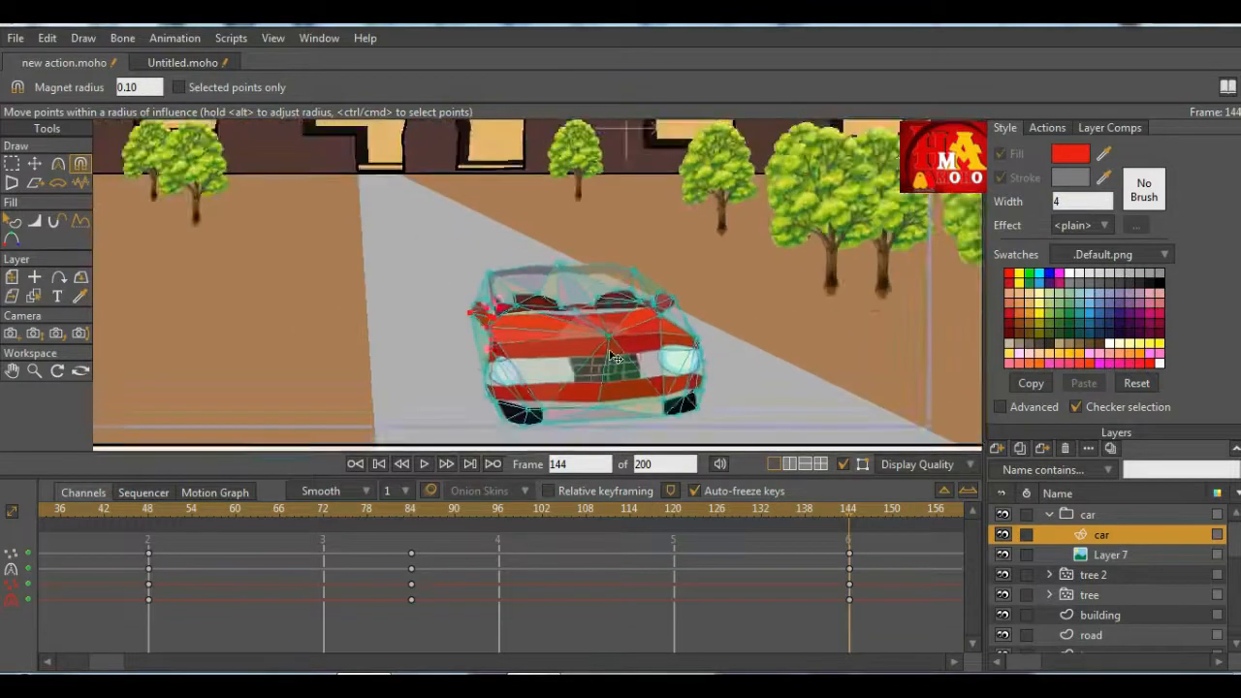
scroll(568, 270, "down", 5)
scroll(579, 338, "up", 5)
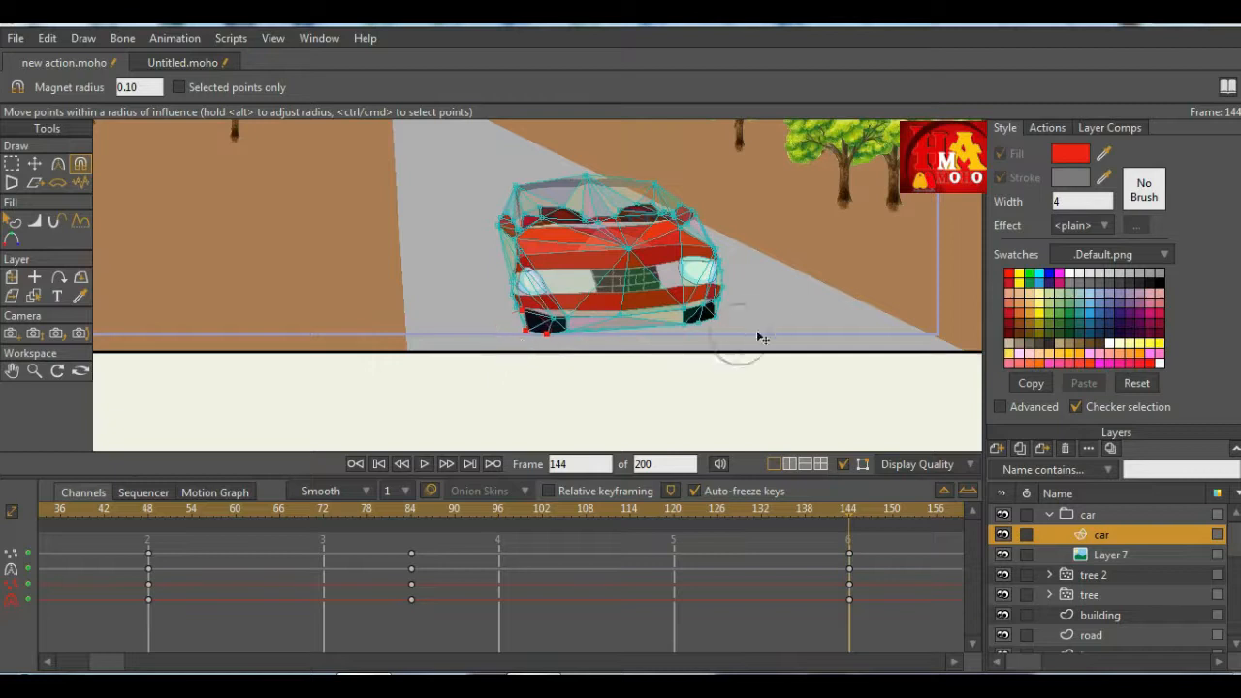
Step: Play the animation onward from frame 144 to check the car, and collapse the car group layer
scroll(725, 330, "down", 3)
left_click(426, 464)
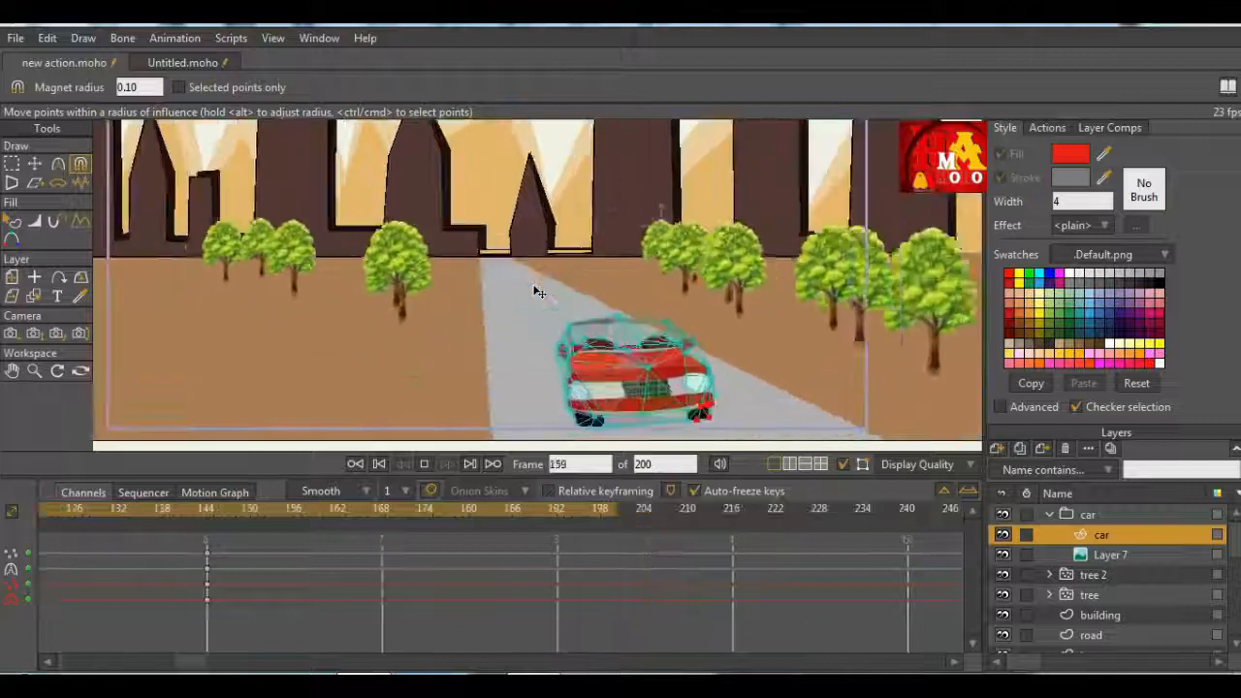
left_click(1049, 514)
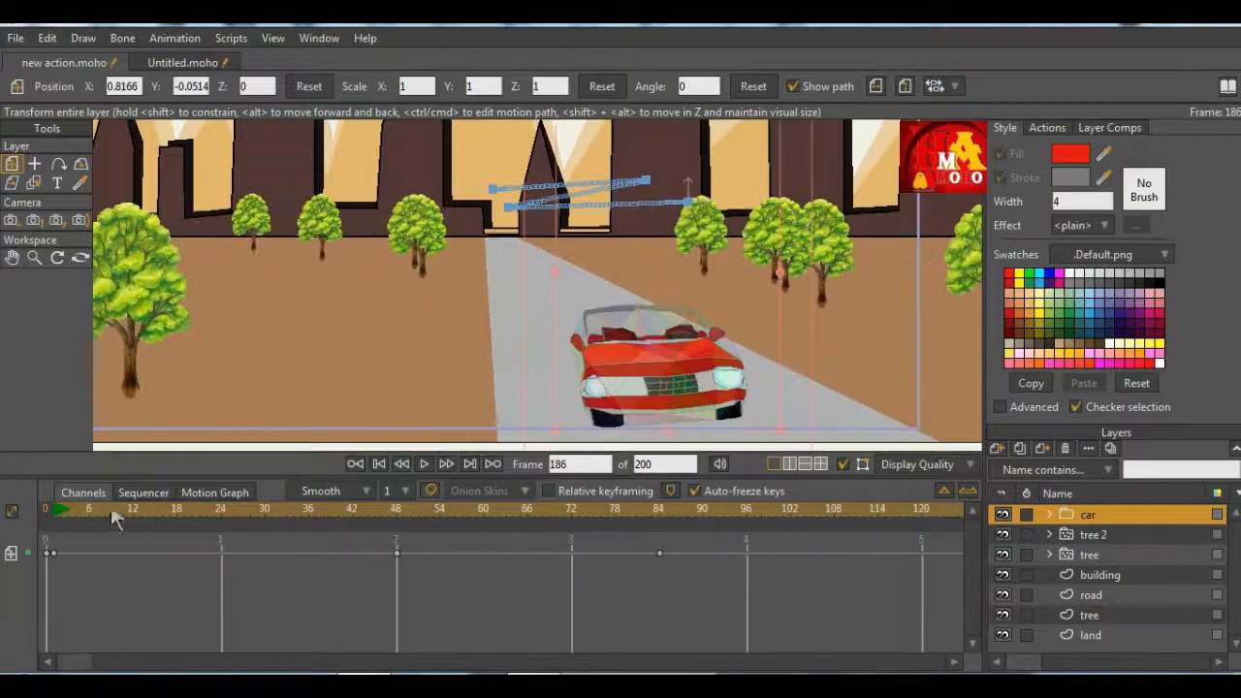
Step: Go through the animation from the start and key the car group layer's position at frames 24 and 72
left_click_drag(112, 512, 17, 519)
scroll(471, 357, "down", 4)
scroll(470, 357, "up", 5)
left_click_drag(146, 512, 46, 519)
scroll(522, 395, "down", 4)
scroll(412, 288, "up", 3)
scroll(413, 288, "down", 4)
scroll(456, 386, "up", 3)
Step: Play the animation to check that the car follows the swinging road
left_click(424, 464)
scroll(522, 330, "up", 3)
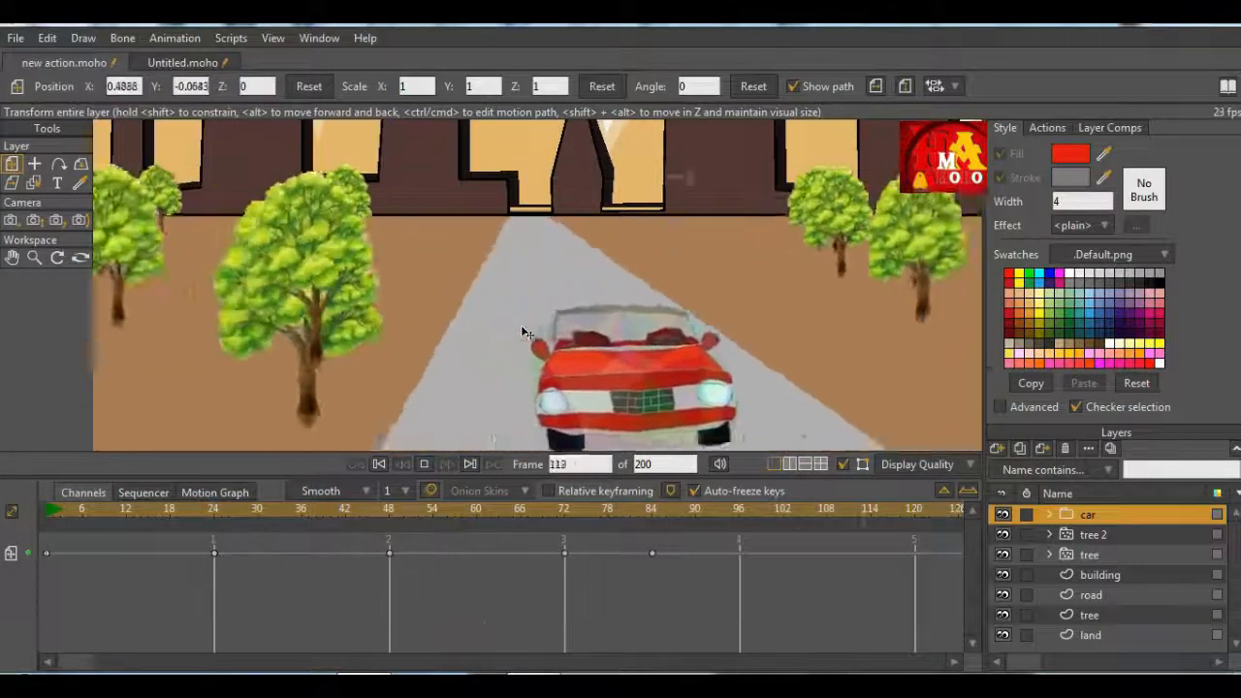
left_click(424, 463)
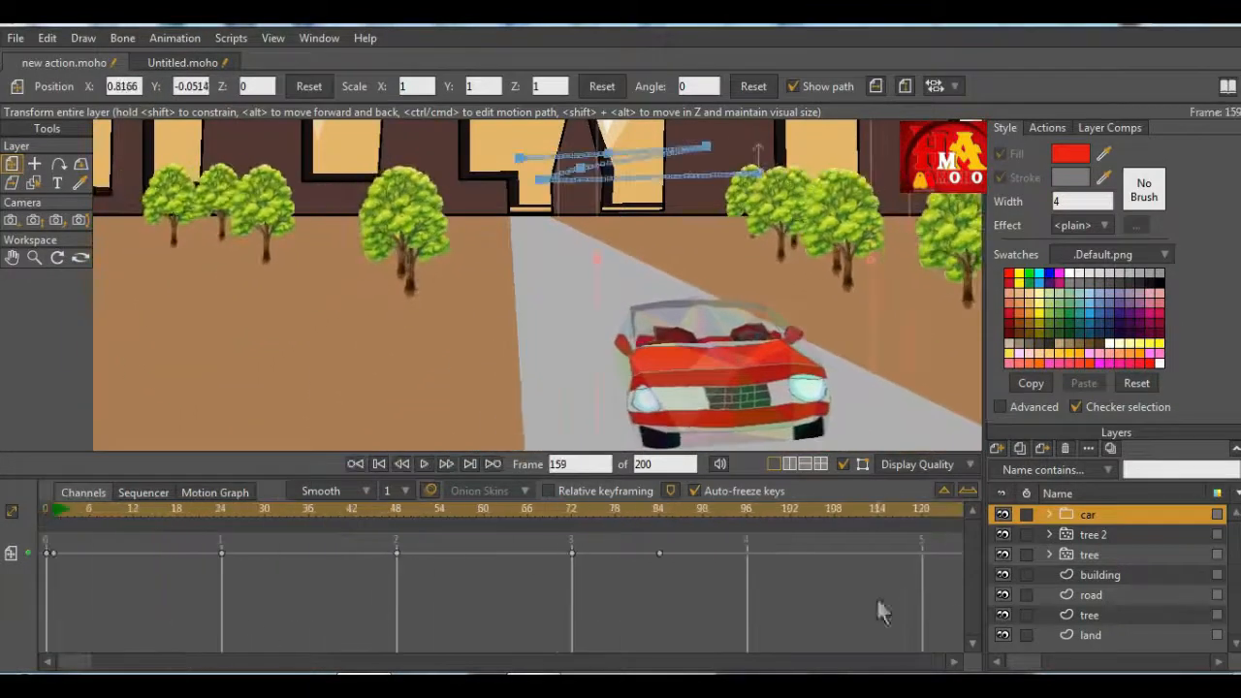
Step: Set the car group layer's keyframe at frame 144 to Cycle interpolation with absolute frame 2
left_click_drag(151, 667, 161, 667)
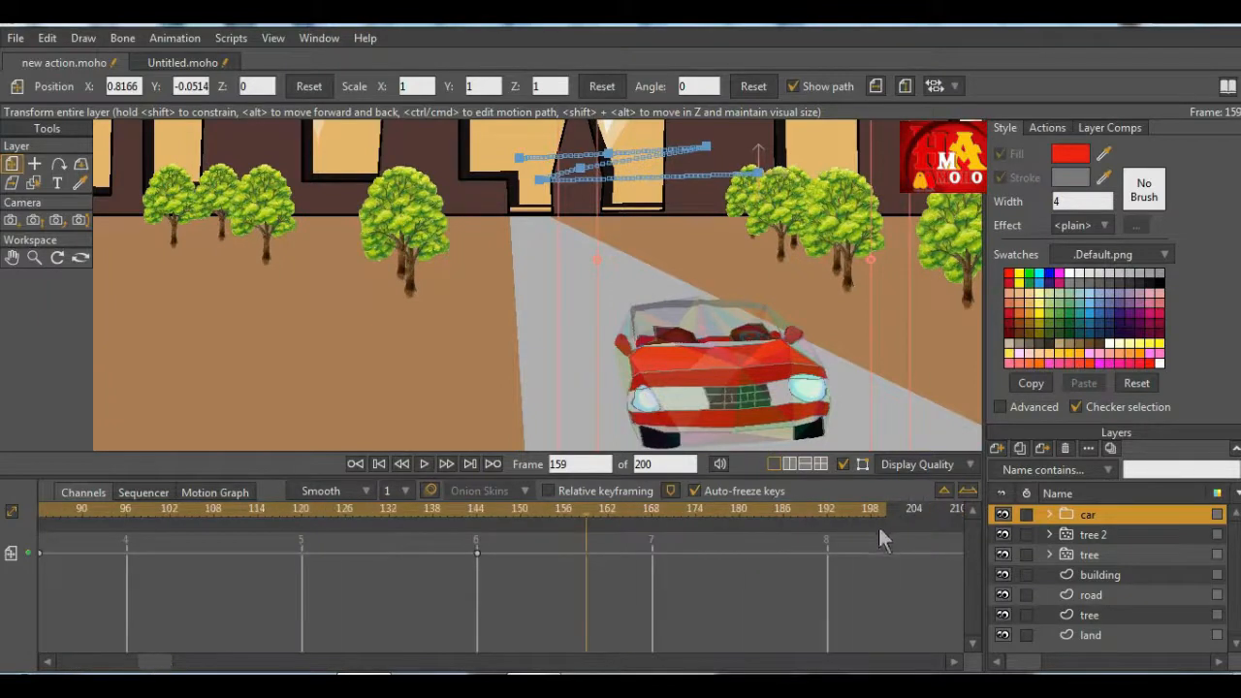
right_click(477, 552)
left_click(519, 533)
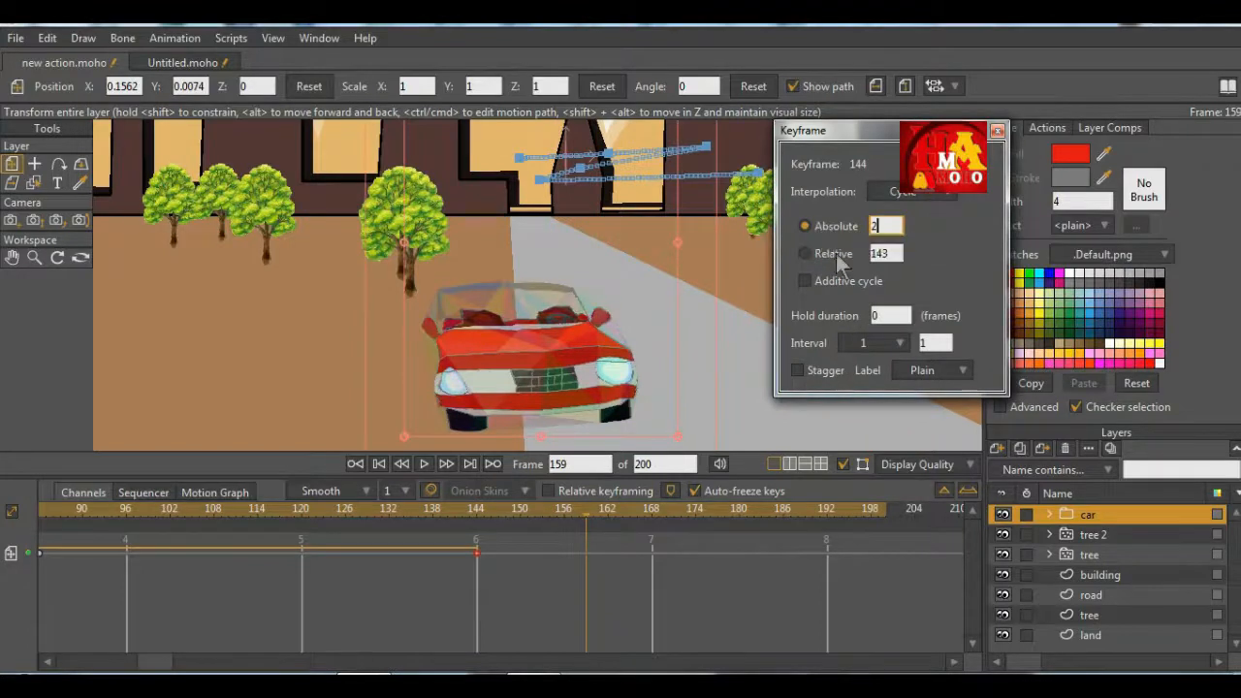
Step: Set the interpolation of the car group layer's frame 1 keyframe to Linear
left_click_drag(123, 666, 11, 664)
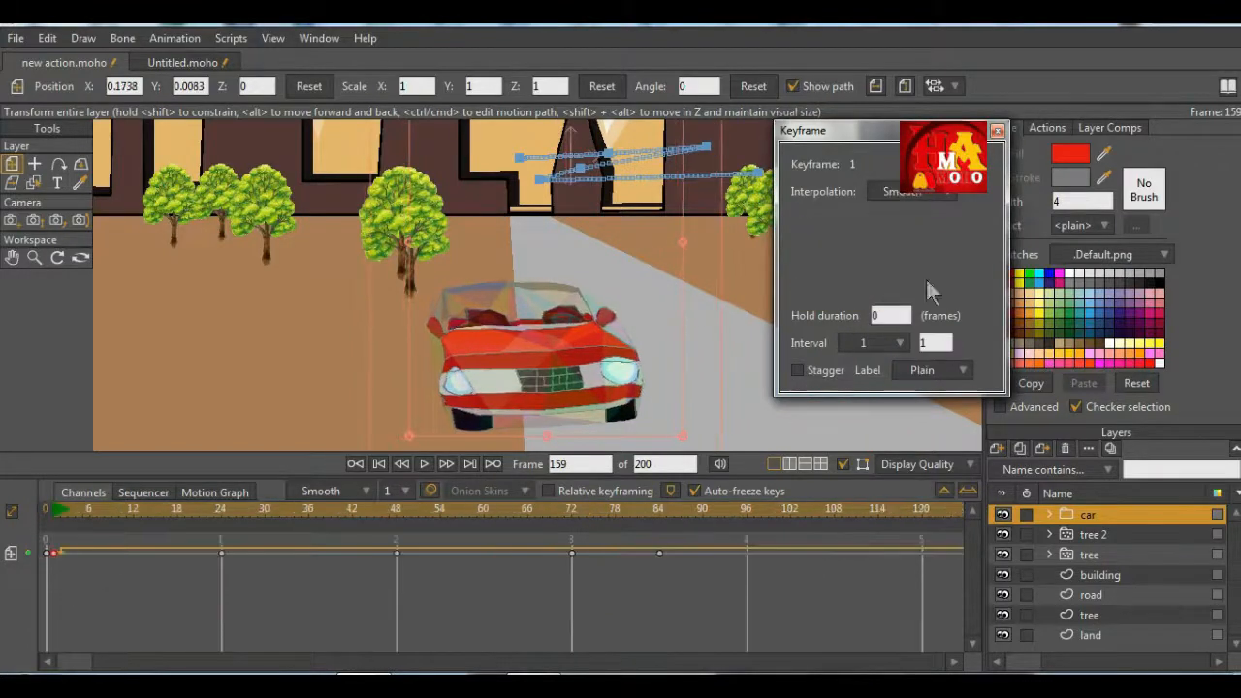
left_click(916, 191)
left_click(929, 242)
left_click(997, 132)
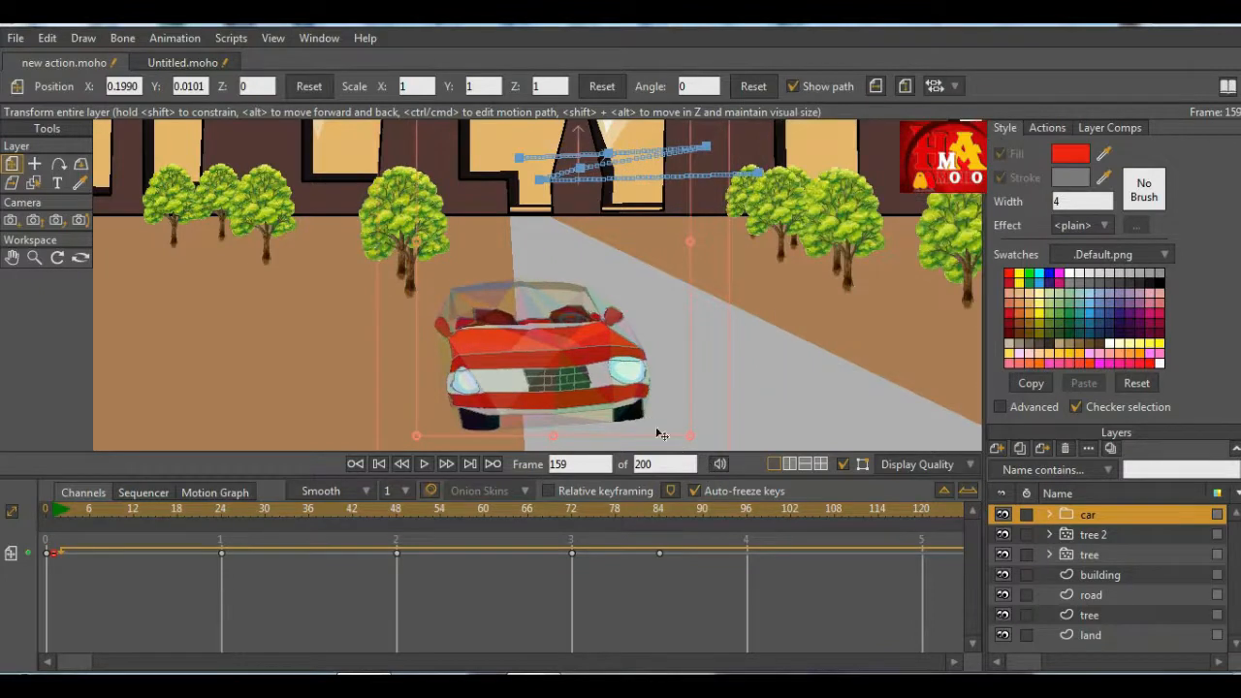
Step: Set the car group layer's frame 1 keyframe back to Smooth and play the animation from the start
right_click(55, 560)
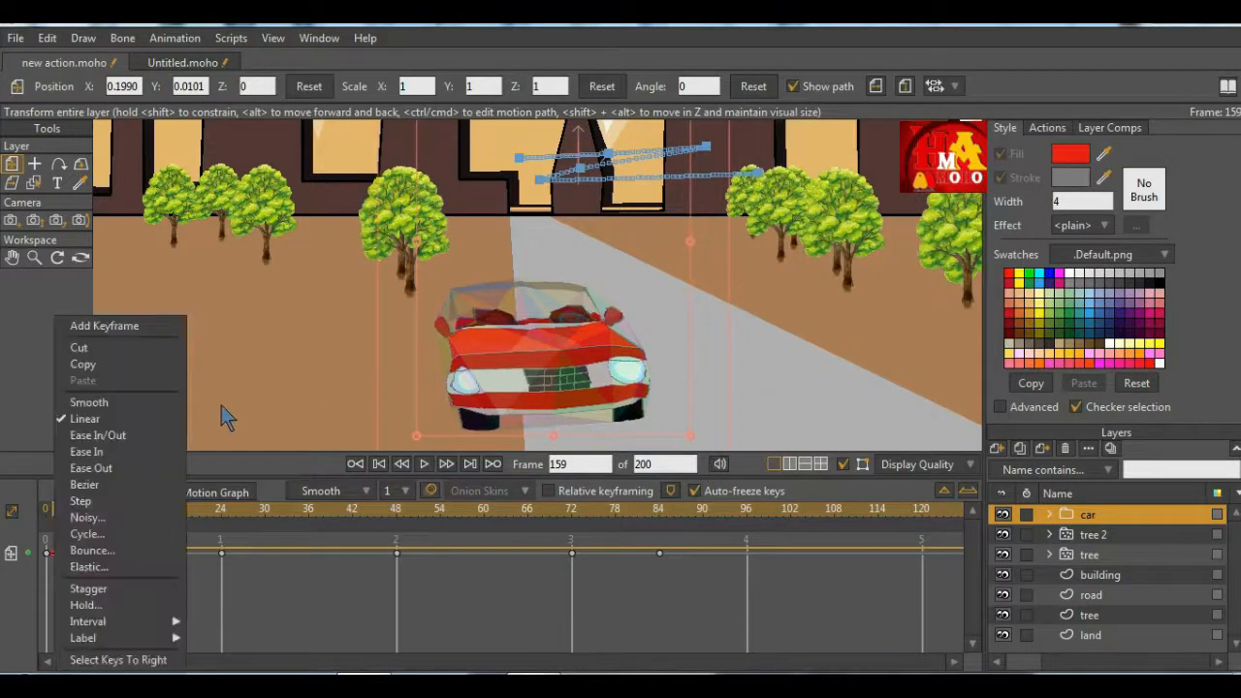
left_click(123, 406)
left_click_drag(97, 514, 44, 538)
left_click(423, 464)
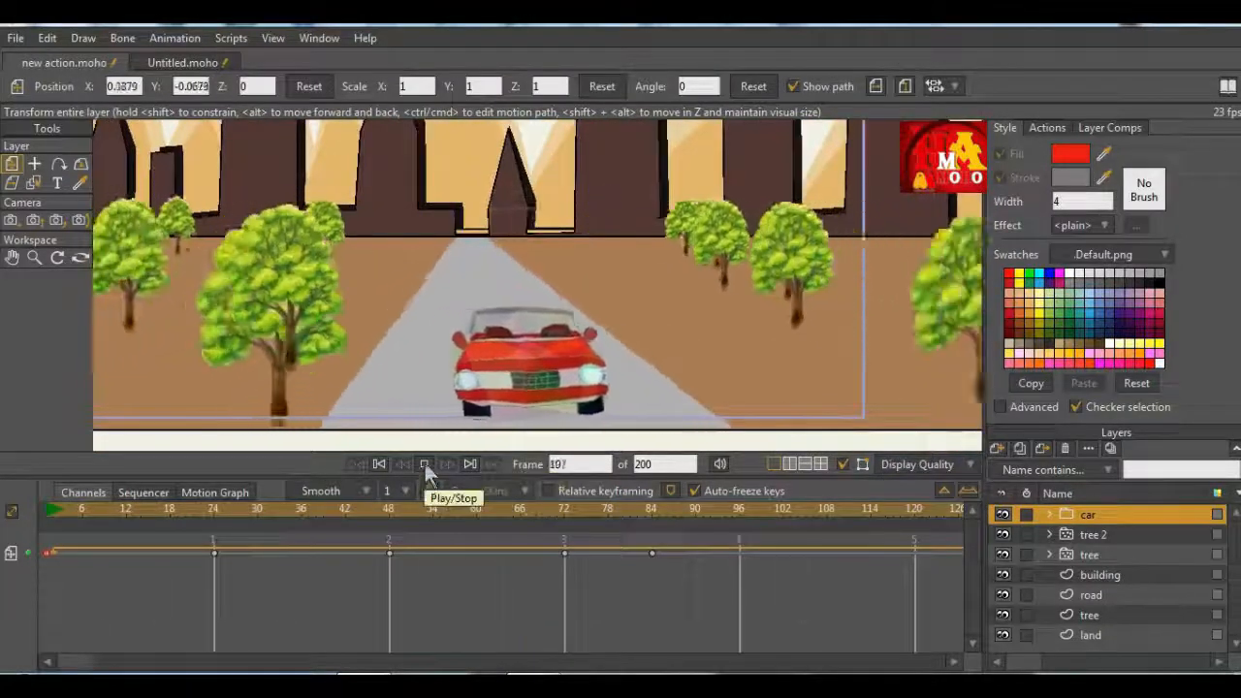
Step: Stop the playback, check the car around frame 144, and undo the Cycle interpolation on the car group layer's keyframe
left_click(424, 463)
left_click(213, 513)
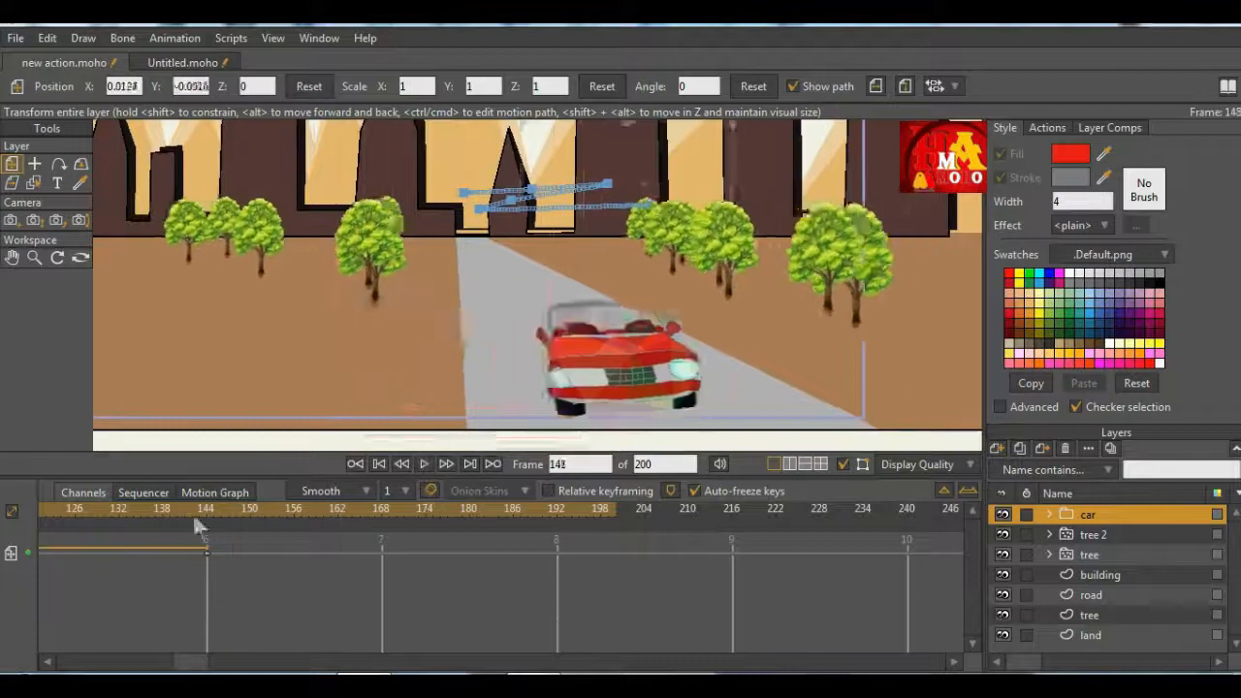
scroll(373, 357, "down", 2)
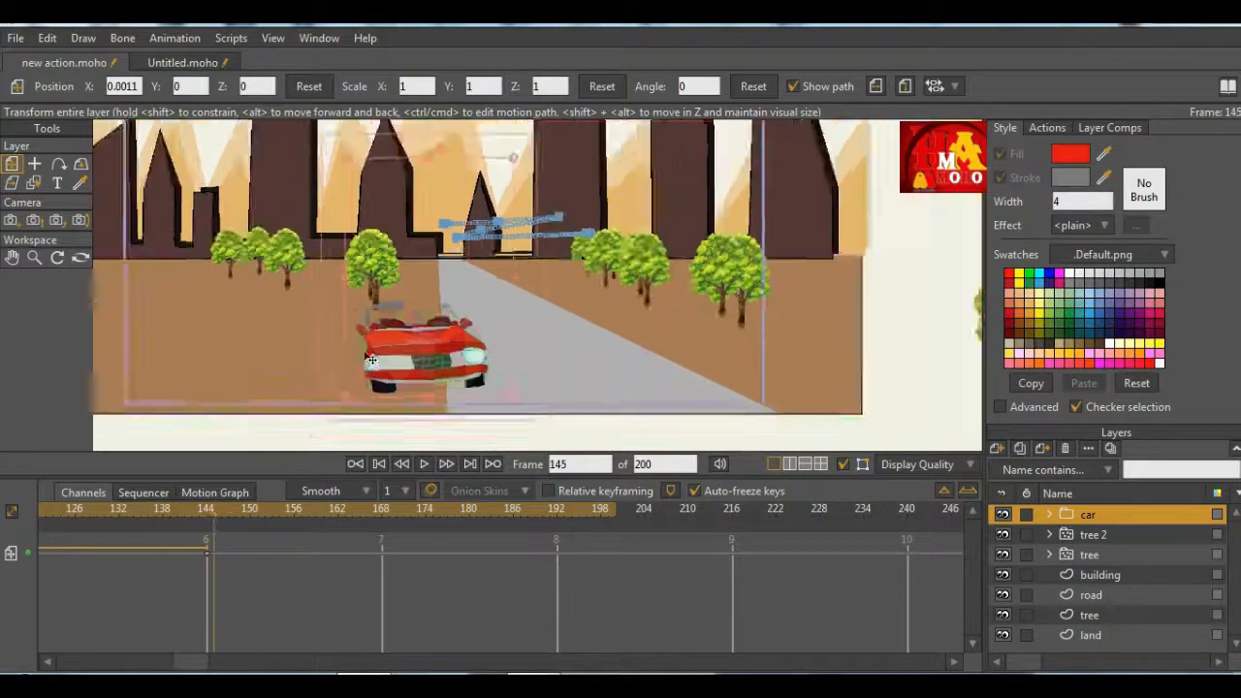
key("ctrl+z")
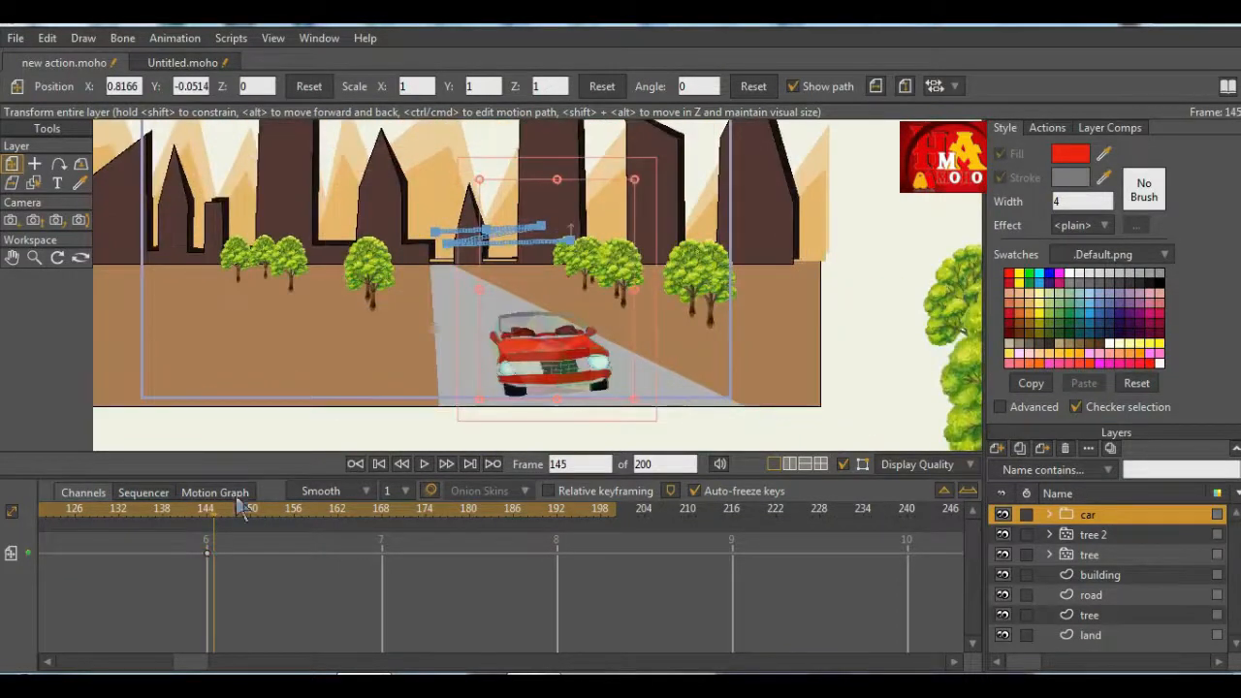
Step: Scrub back through the timeline and play the animation from the start to check the car's movement without the cycle
left_click_drag(243, 509, 3, 553)
left_click_drag(161, 661, 60, 661)
left_click_drag(131, 509, 17, 514)
left_click(424, 464)
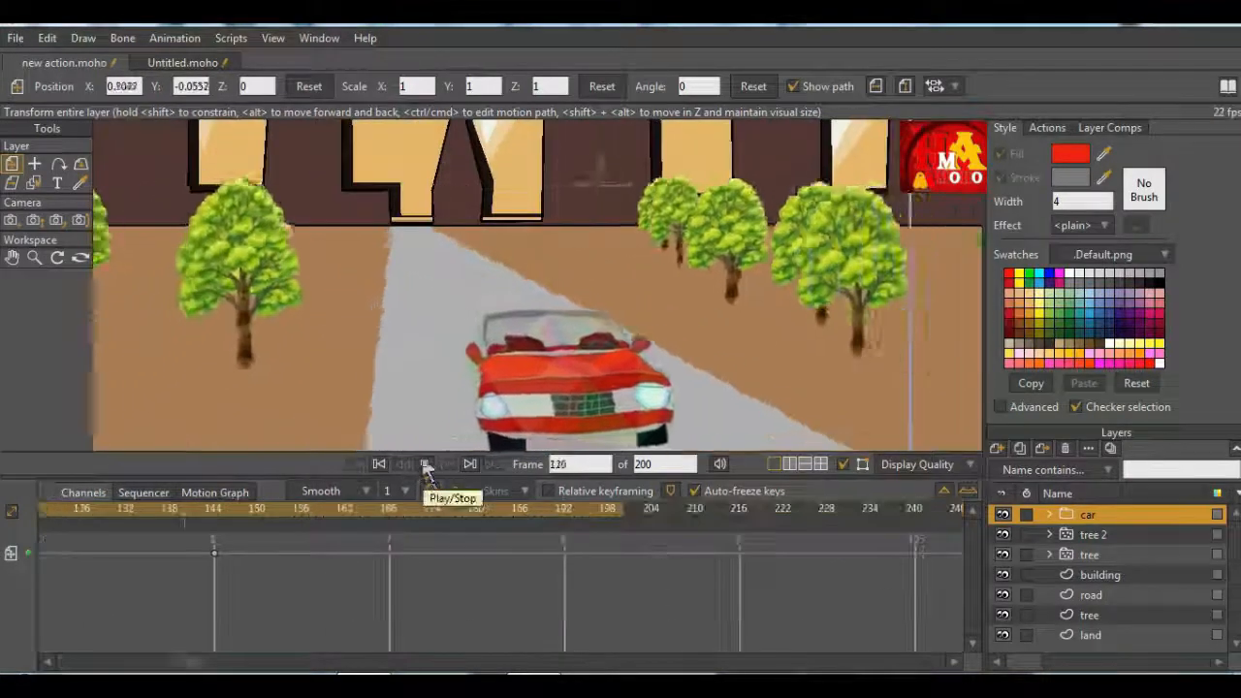
left_click(424, 464)
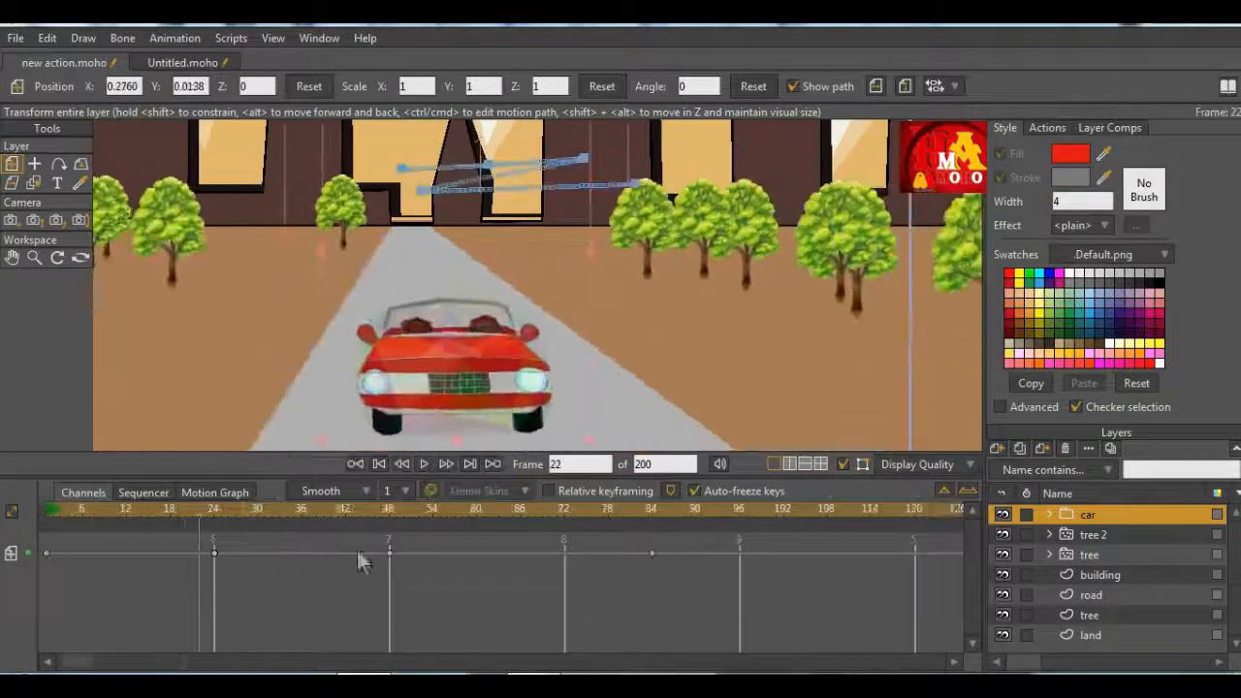
Step: Return to frame 0 and set the car group layer's keyframe at frame 144 to Cycle interpolation
left_click(37, 519)
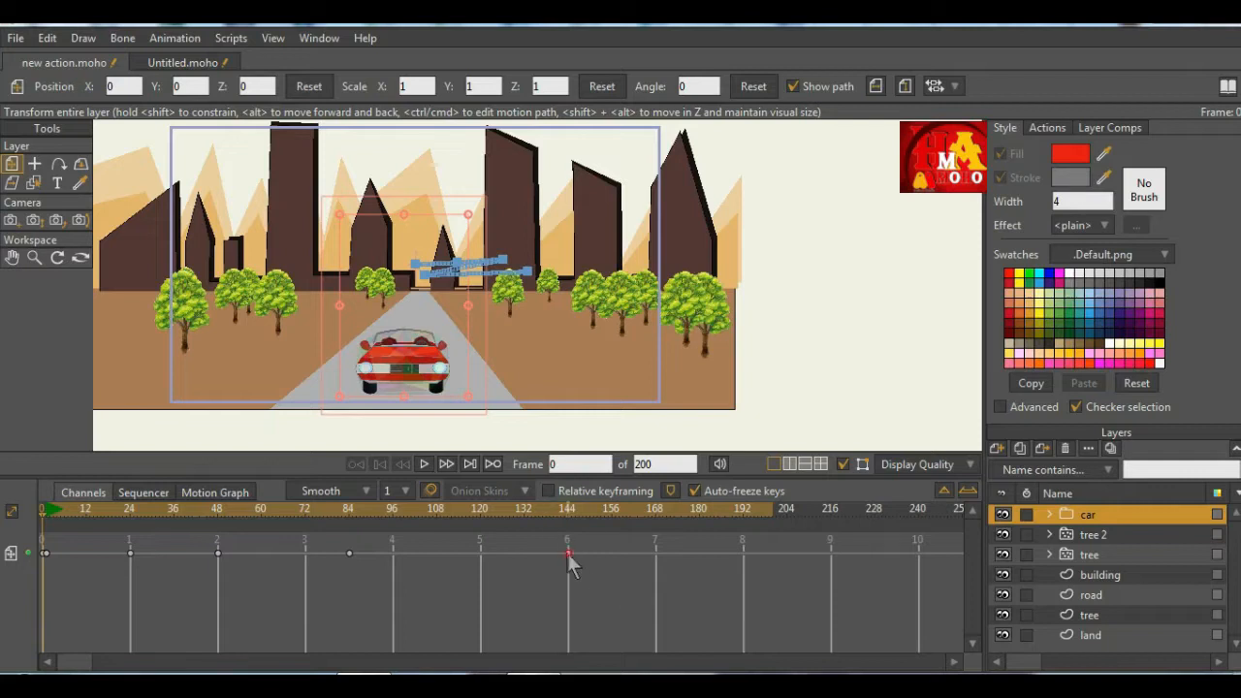
right_click(569, 560)
left_click(617, 533)
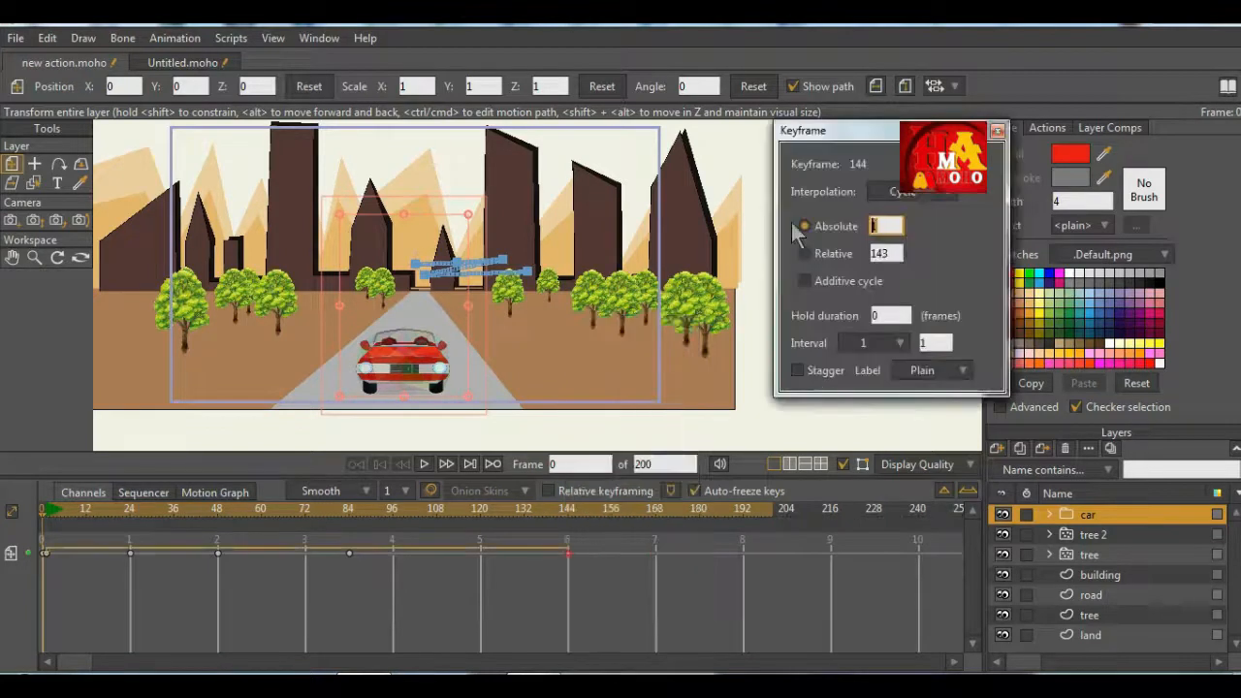
left_click(998, 131)
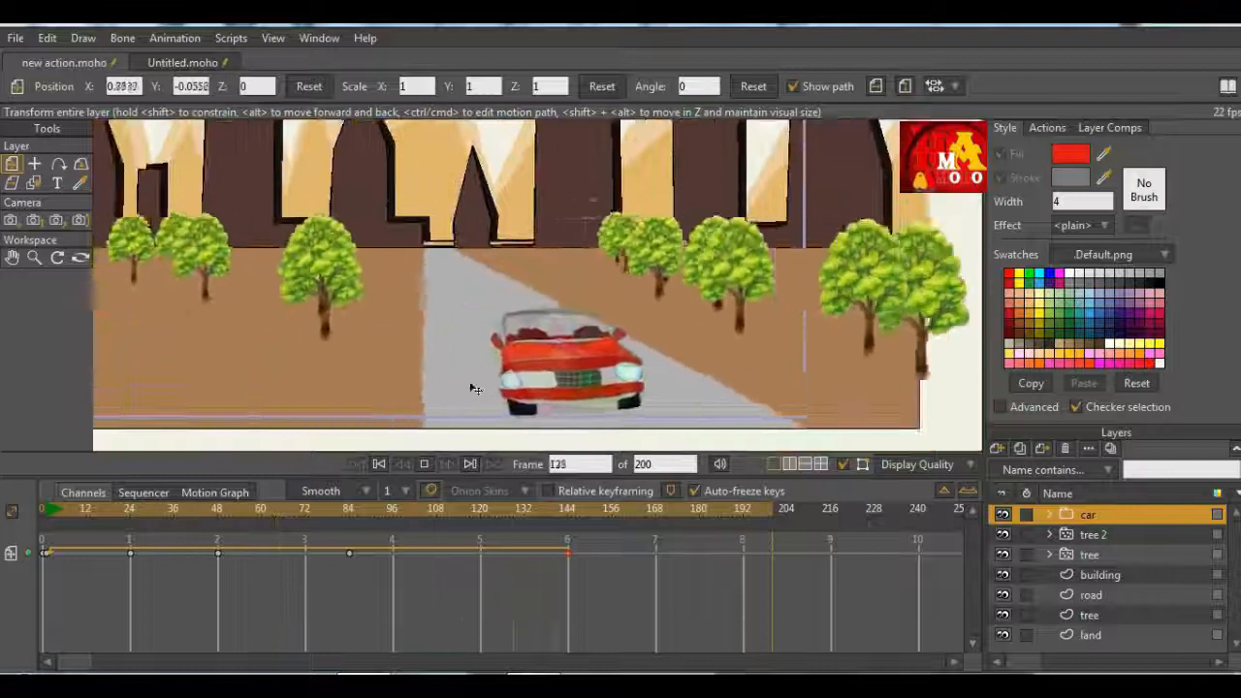
Step: Scrub around frame 144 and through the timeline to compare the car's position with the road at the loop point
left_click(566, 513)
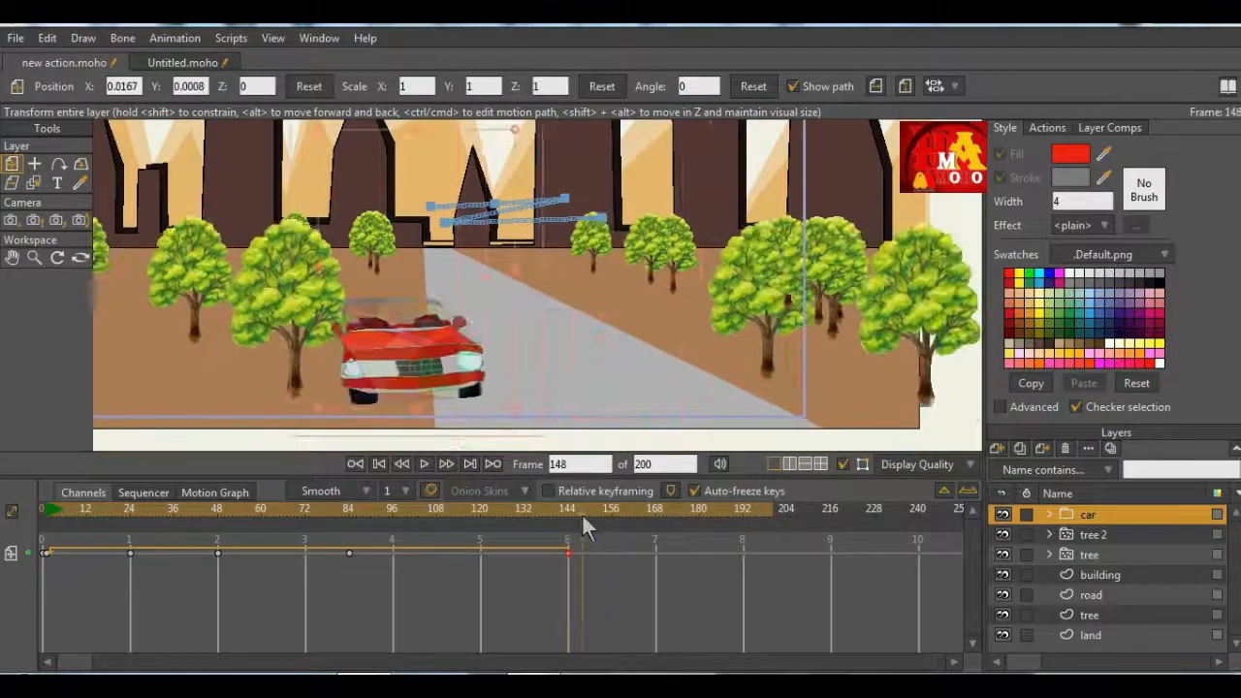
mouse_move(576, 524)
left_mouse_down()
mouse_move(588, 524)
mouse_move(573, 518)
left_mouse_up()
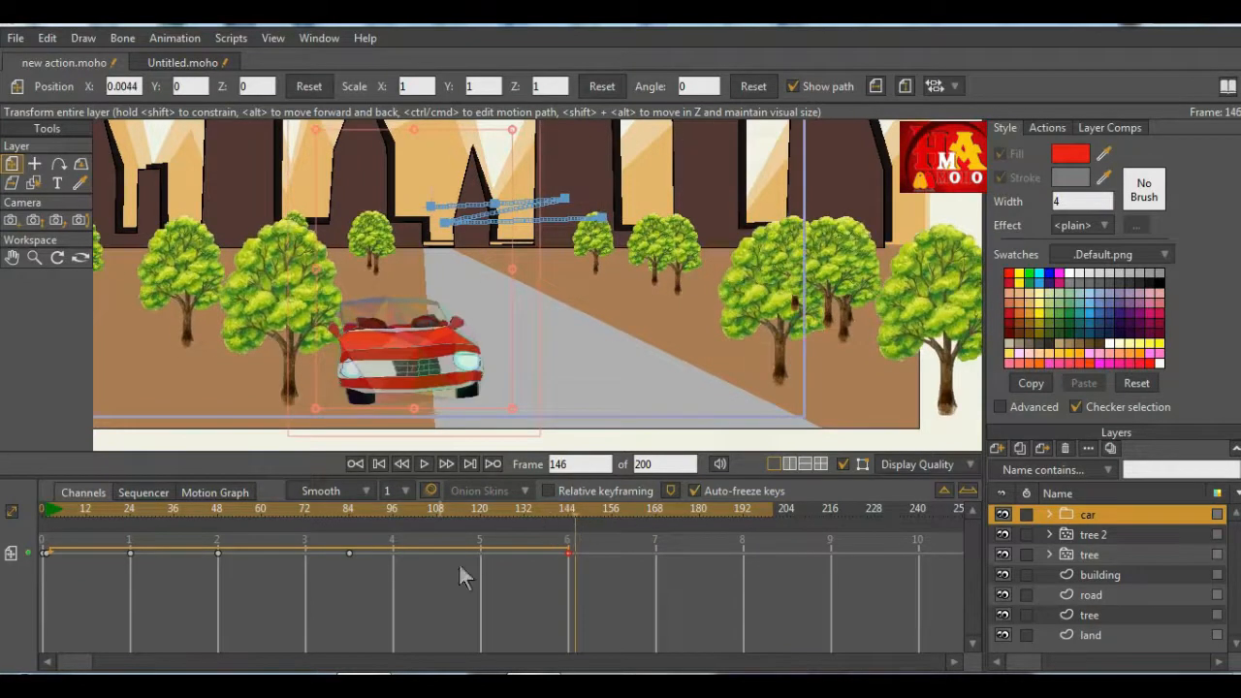
left_click_drag(62, 510, 743, 519)
Step: Set the road layer's keyframes at frame 144 to Cycle interpolation with absolute frame 2, and play the animation
left_click(1111, 597)
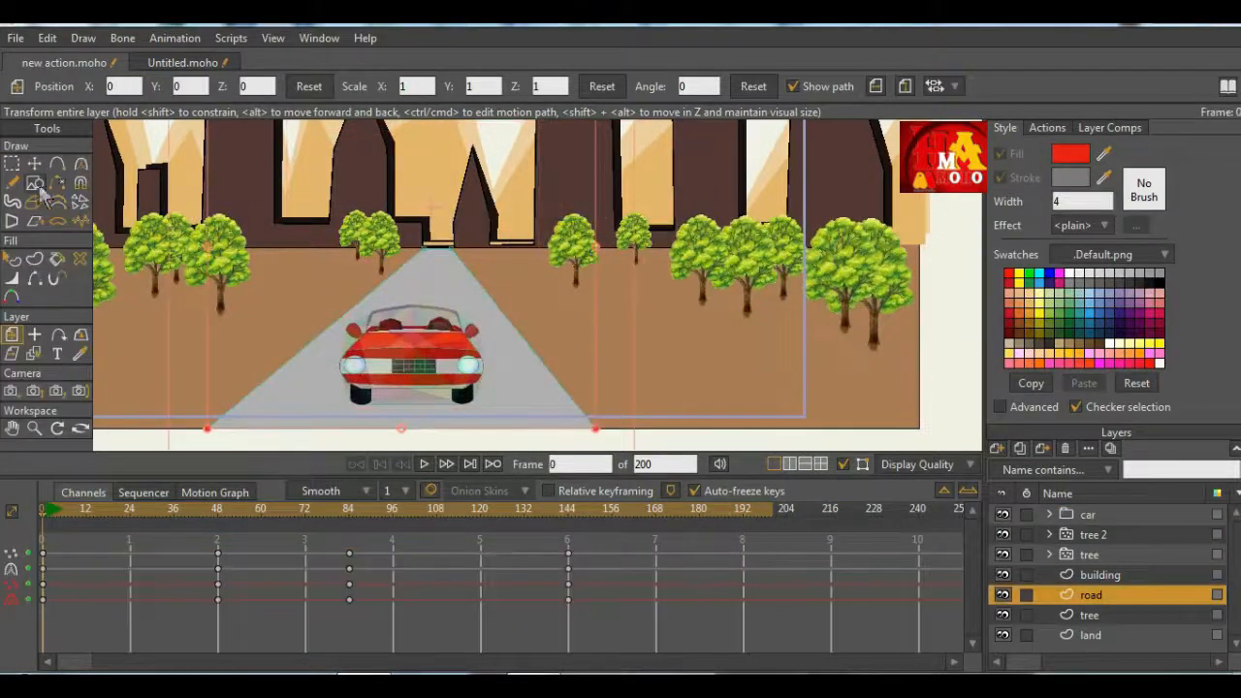
scroll(362, 254, "down", 1)
left_click(572, 557)
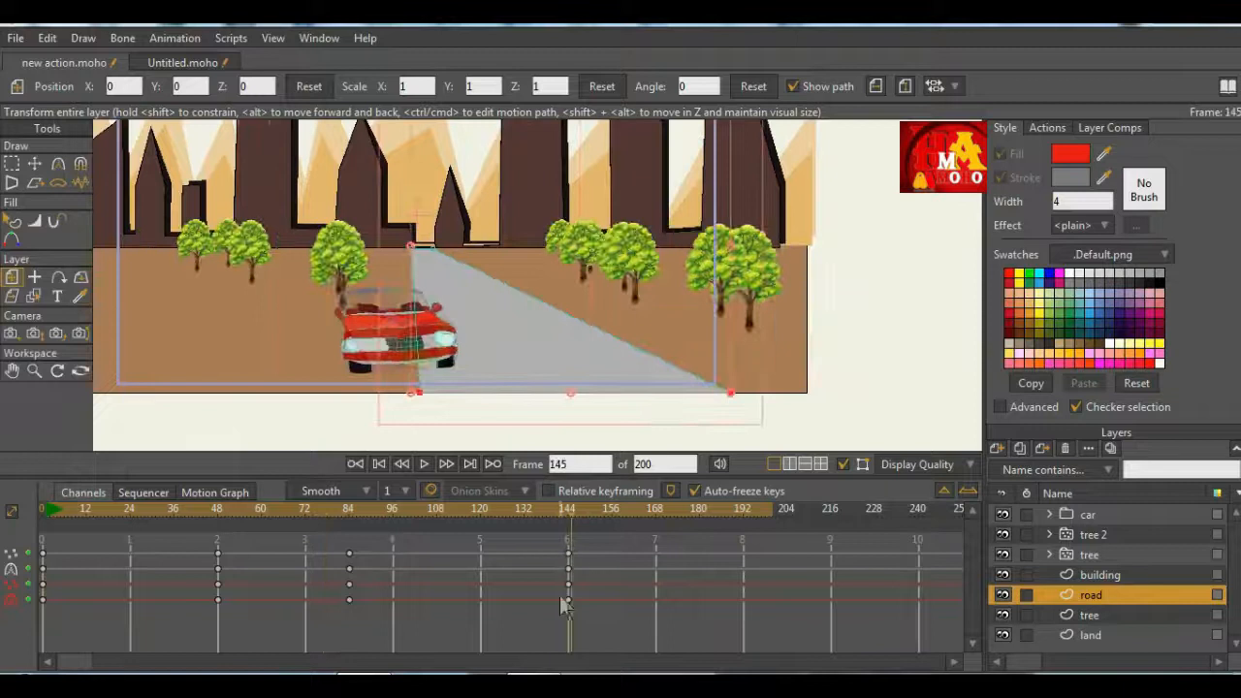
left_click(34, 164)
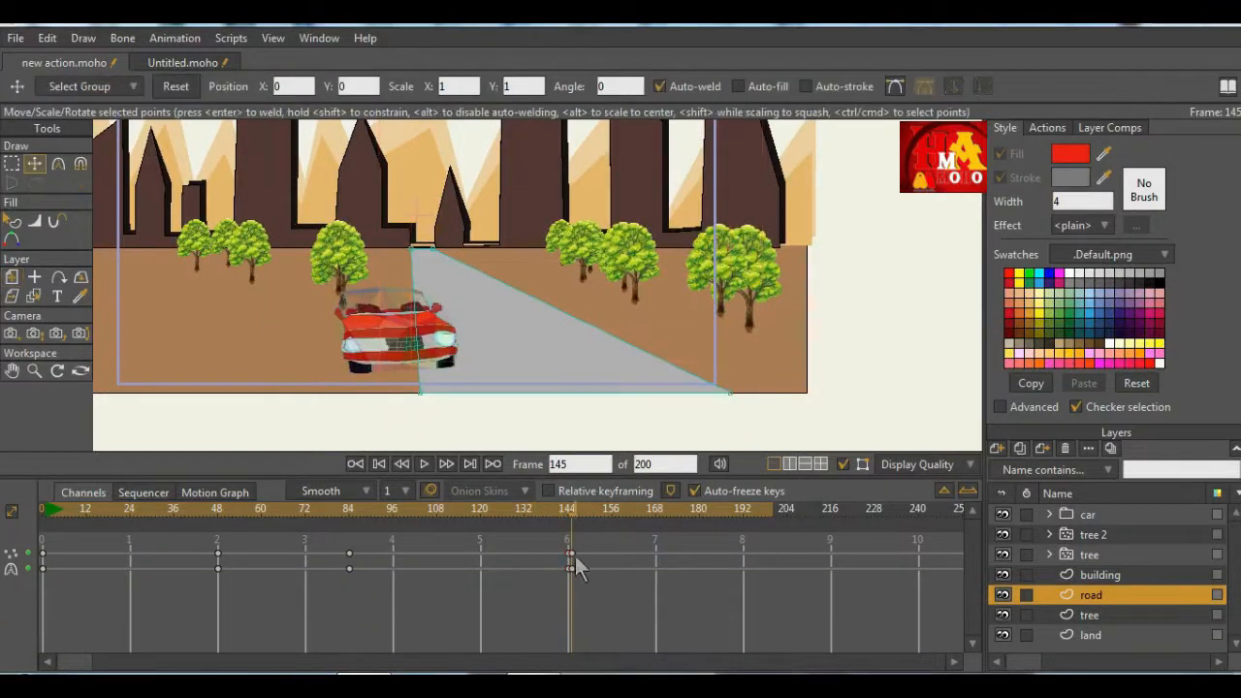
left_click(969, 489)
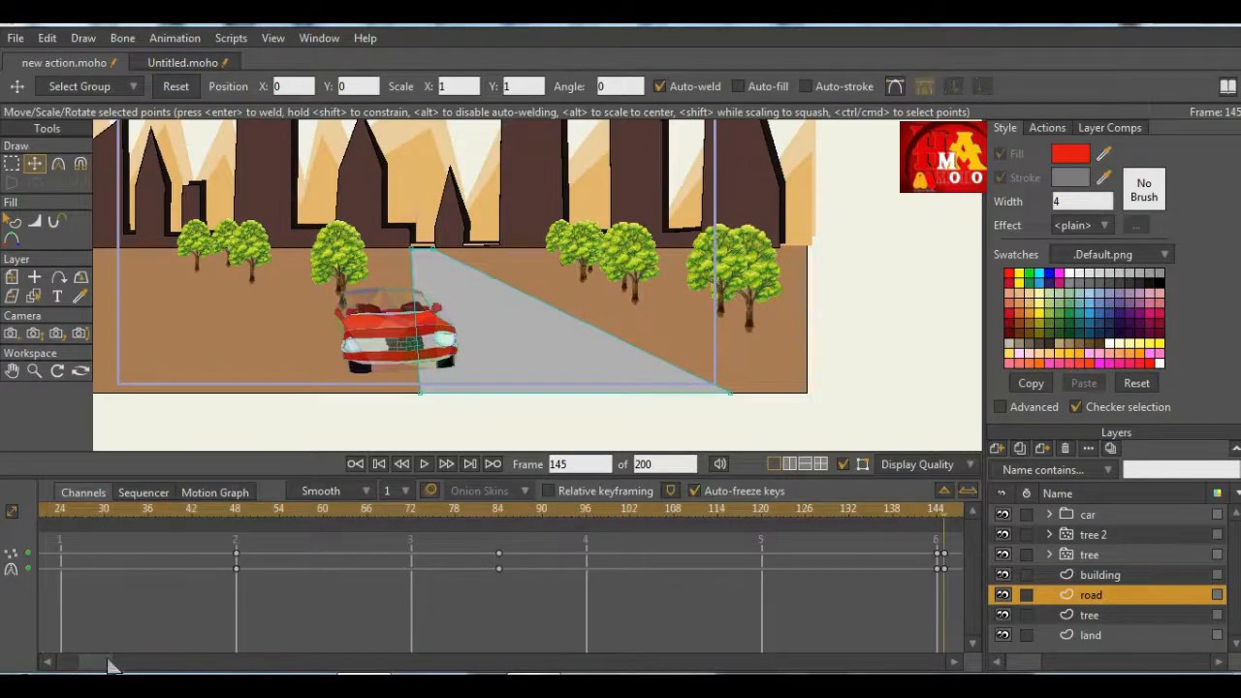
left_click_drag(110, 664, 173, 663)
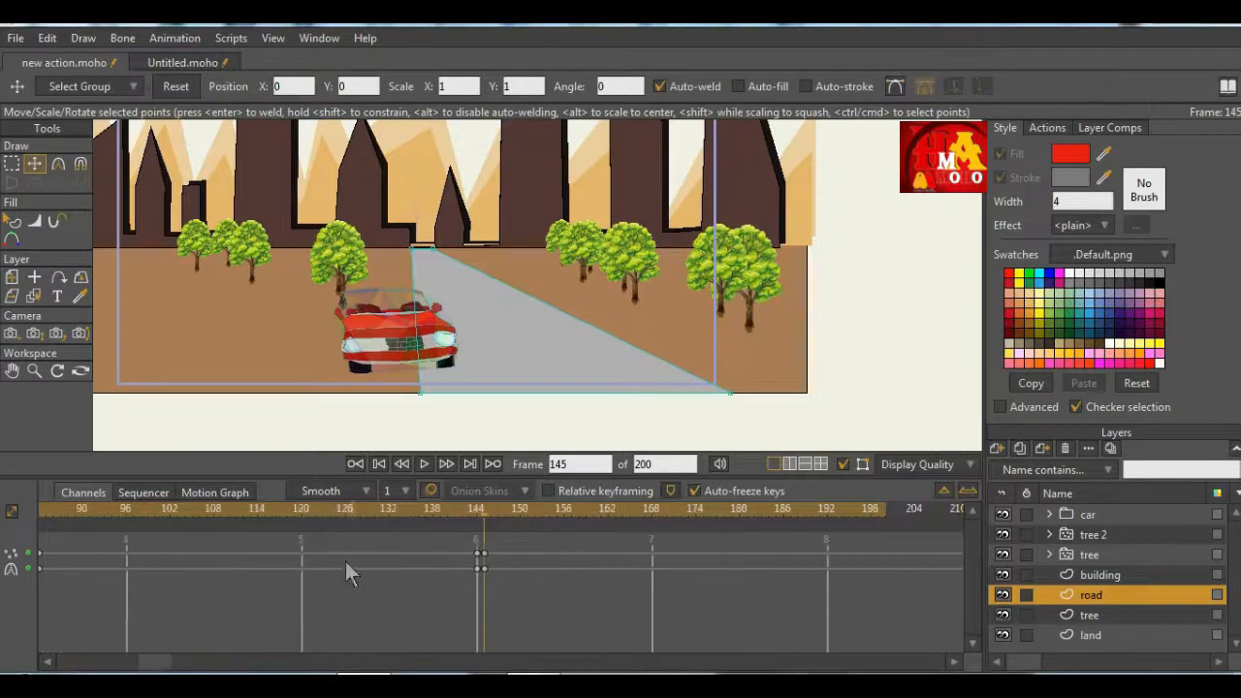
right_click(479, 560)
left_click(537, 543)
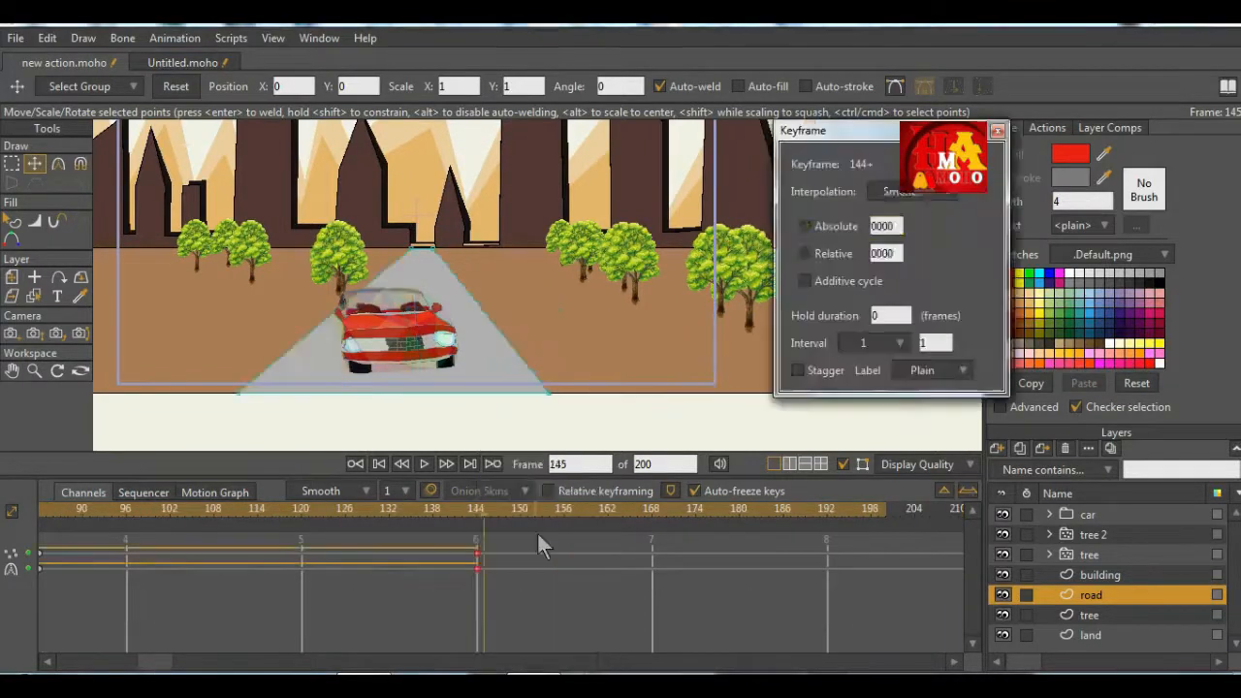
type("2")
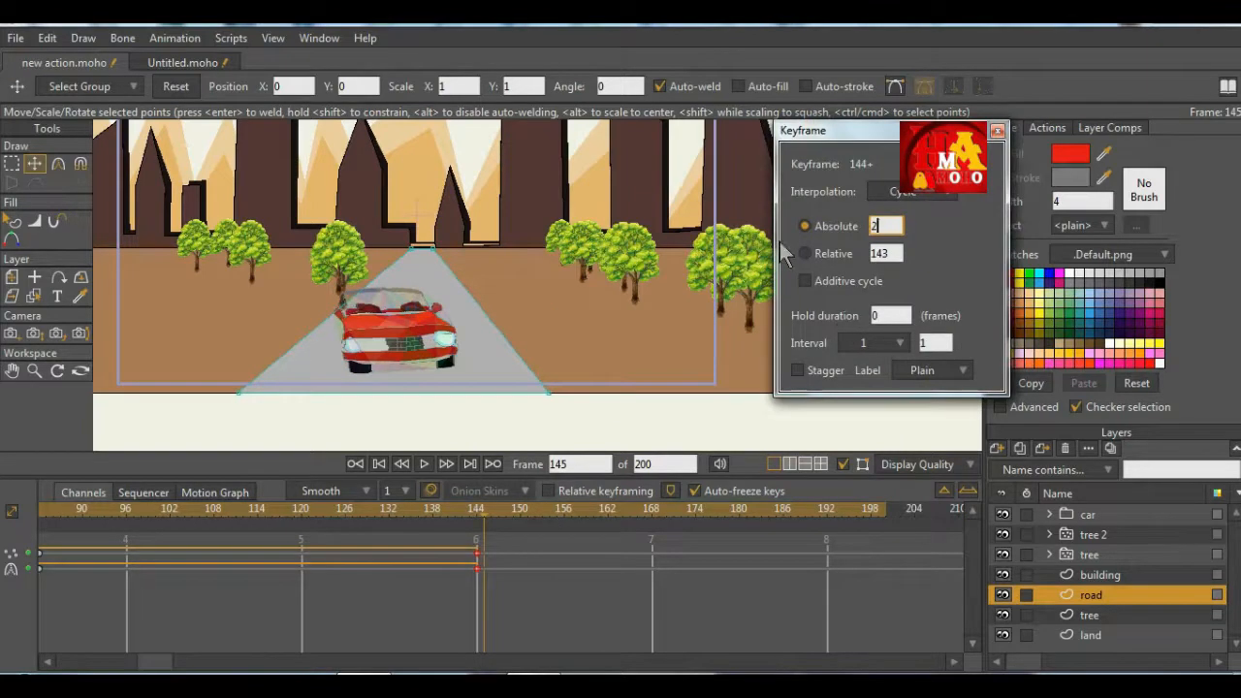
left_click(998, 130)
left_click(423, 463)
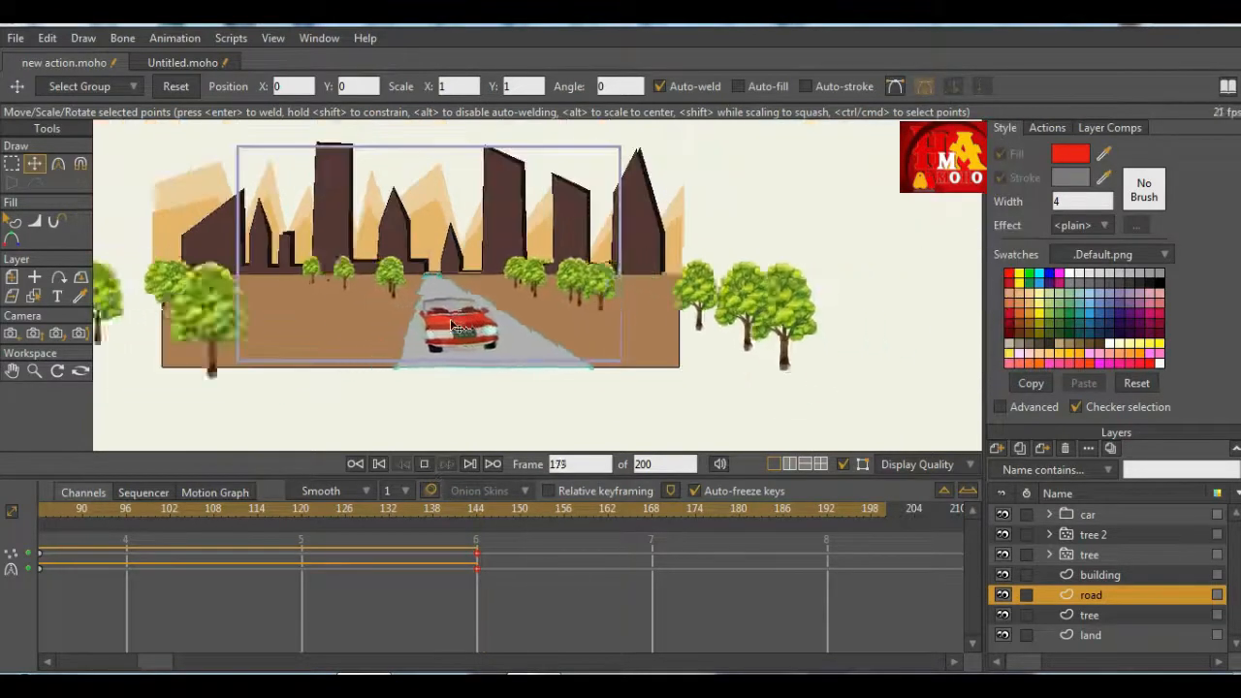